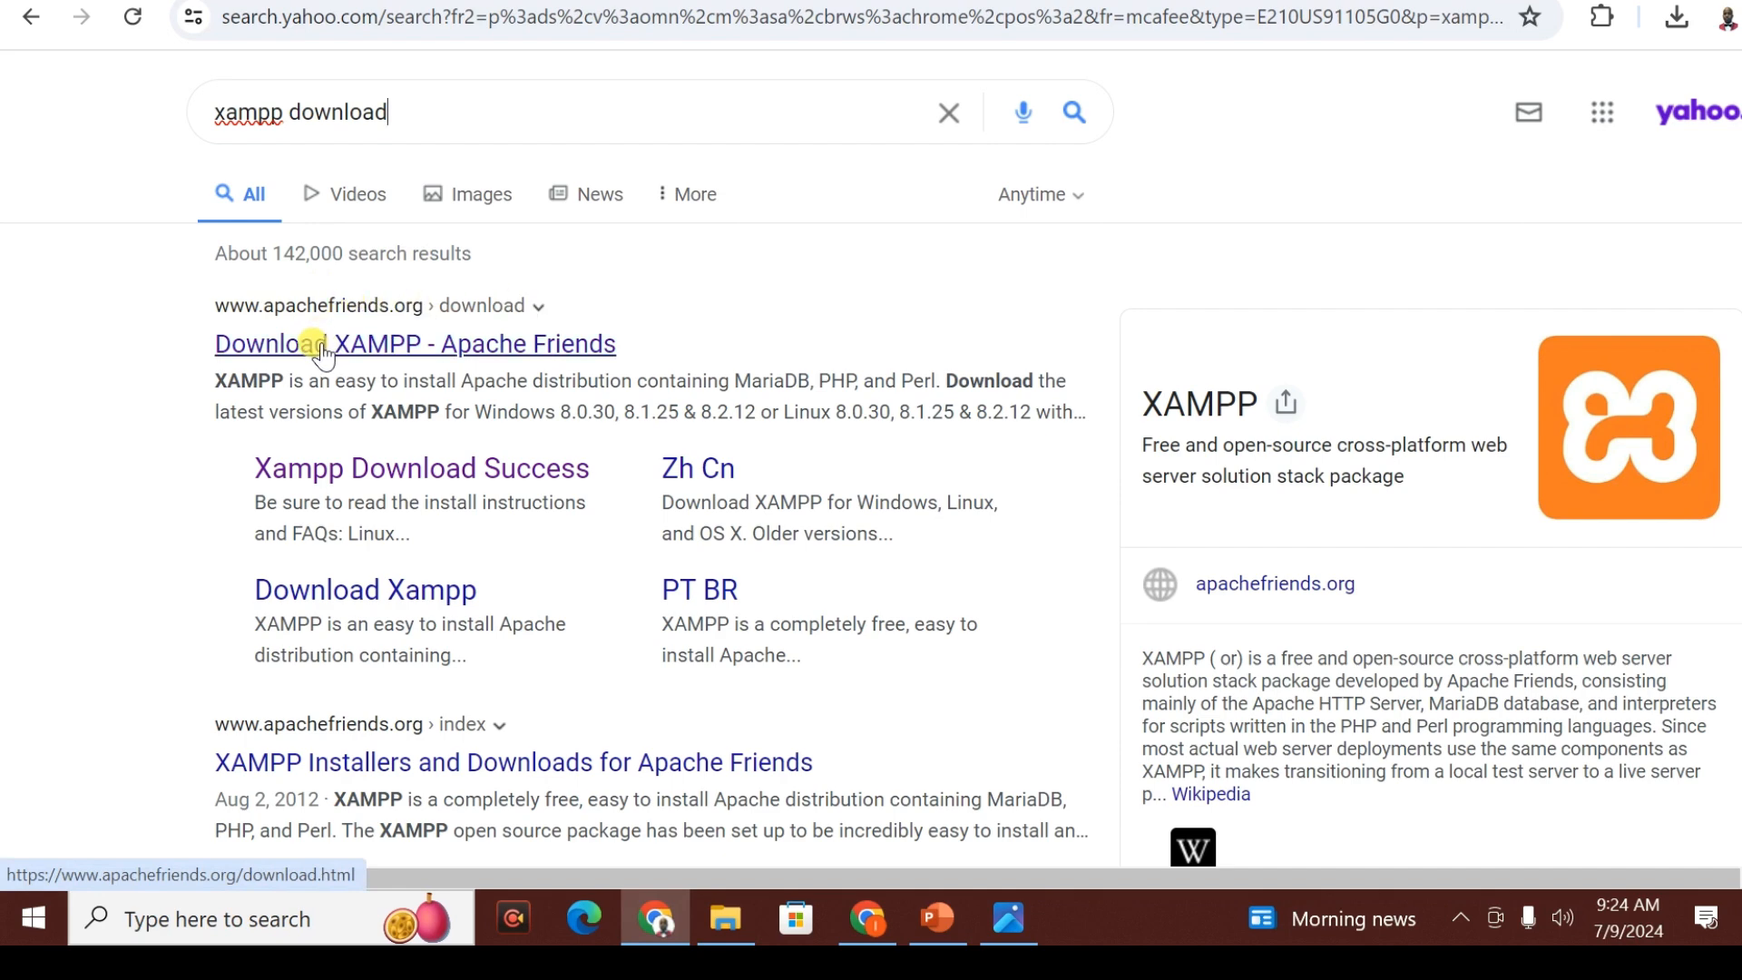
- Open the Apache Friends XAMPP download page from the search results and review the installers offered for Windows, Linux and OS X
{"action": "left_click", "coordinate": [317, 345]}
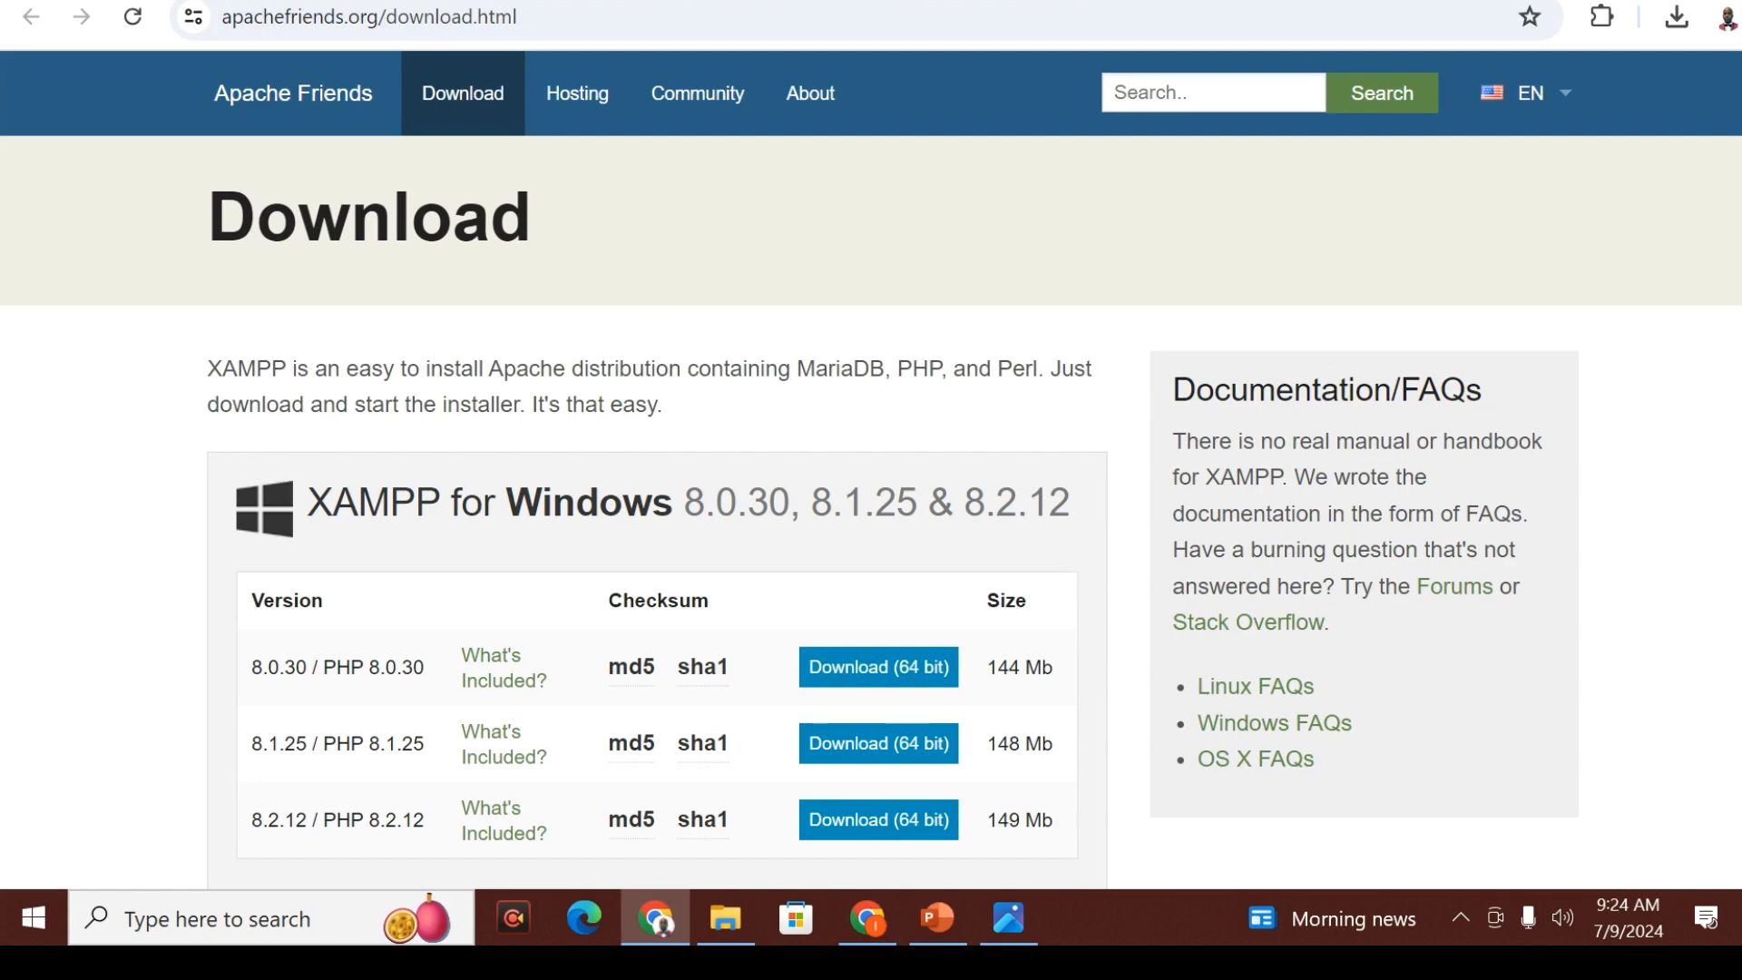
{"action": "scroll", "coordinate": [871, 469], "scroll_direction": "down", "scroll_amount": 2}
{"action": "scroll", "coordinate": [871, 469], "scroll_direction": "down", "scroll_amount": 3}
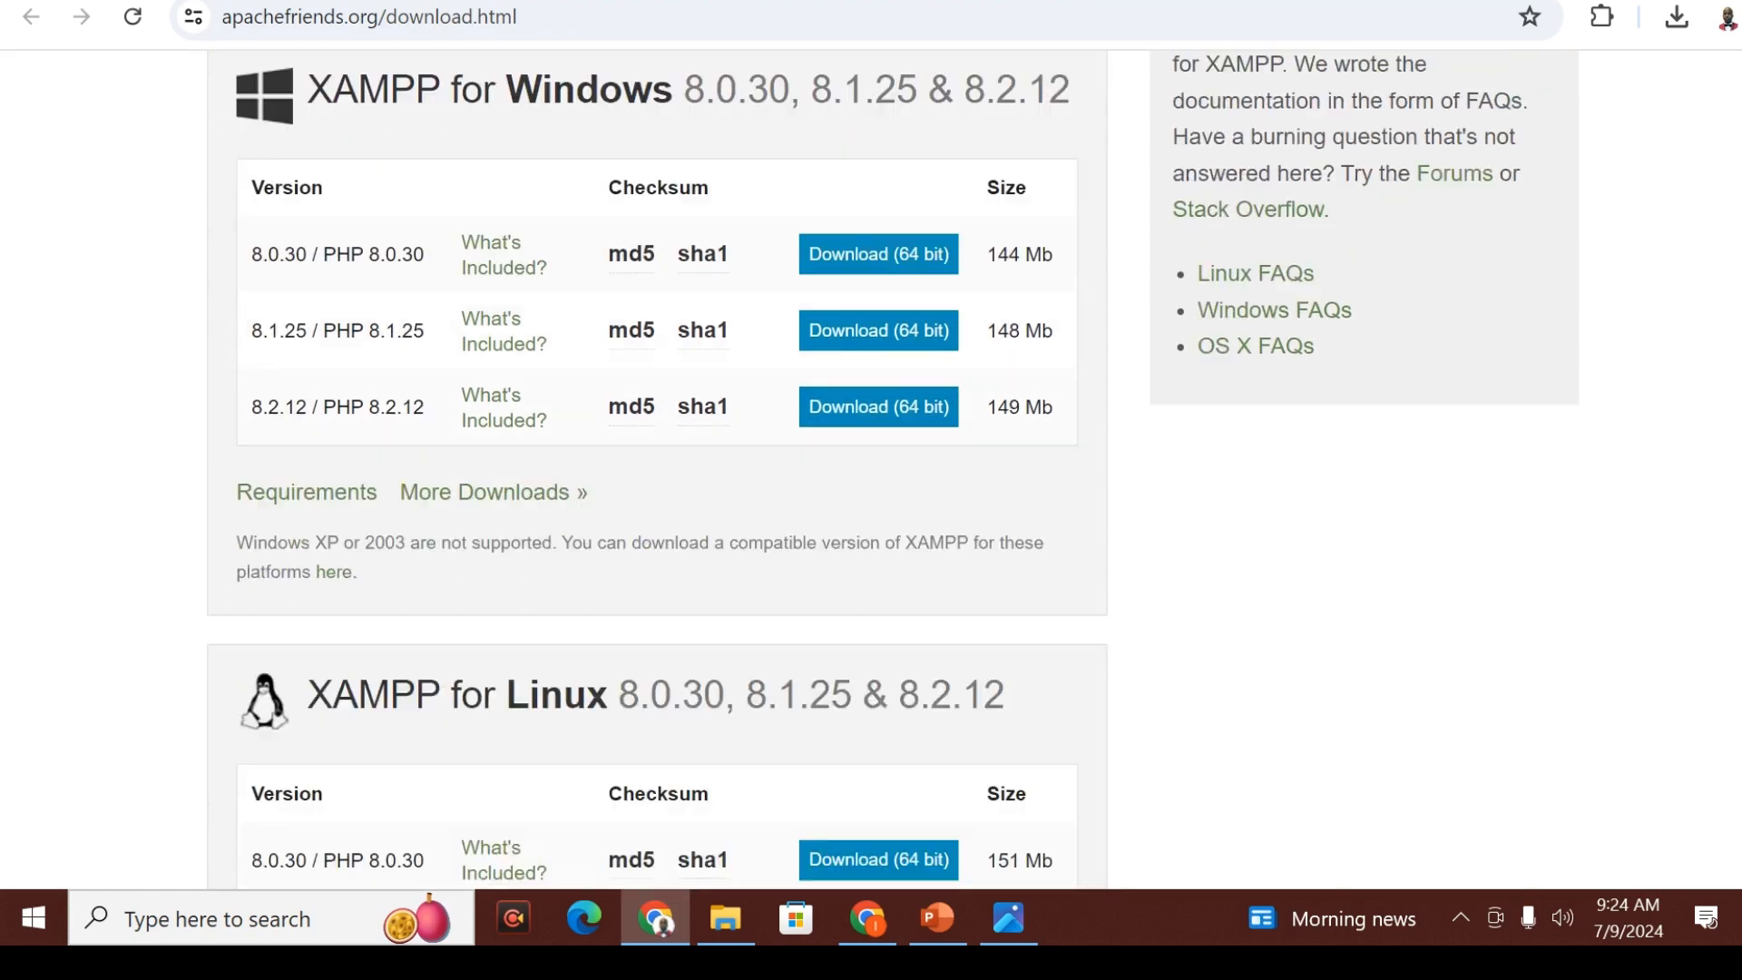
{"action": "scroll", "coordinate": [871, 469], "scroll_direction": "up", "scroll_amount": 3}
{"action": "scroll", "coordinate": [871, 469], "scroll_direction": "down", "scroll_amount": 3}
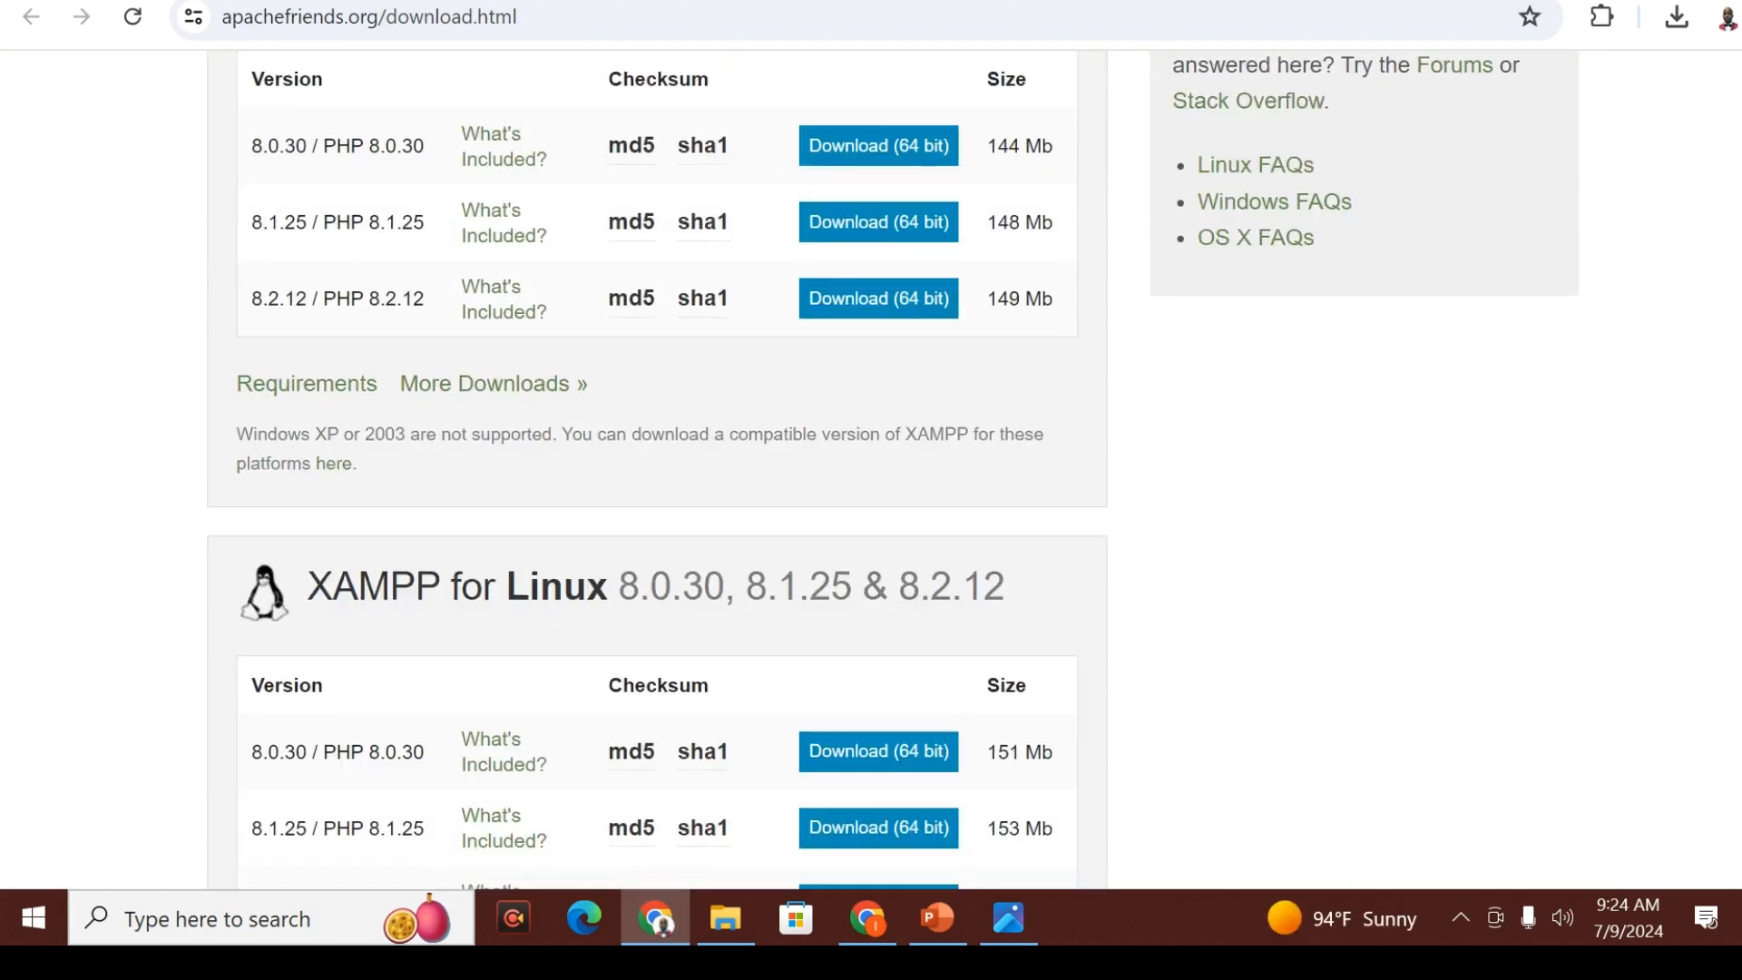
{"action": "scroll", "coordinate": [871, 469], "scroll_direction": "up", "scroll_amount": 3}
{"action": "scroll", "coordinate": [871, 469], "scroll_direction": "up", "scroll_amount": 1}
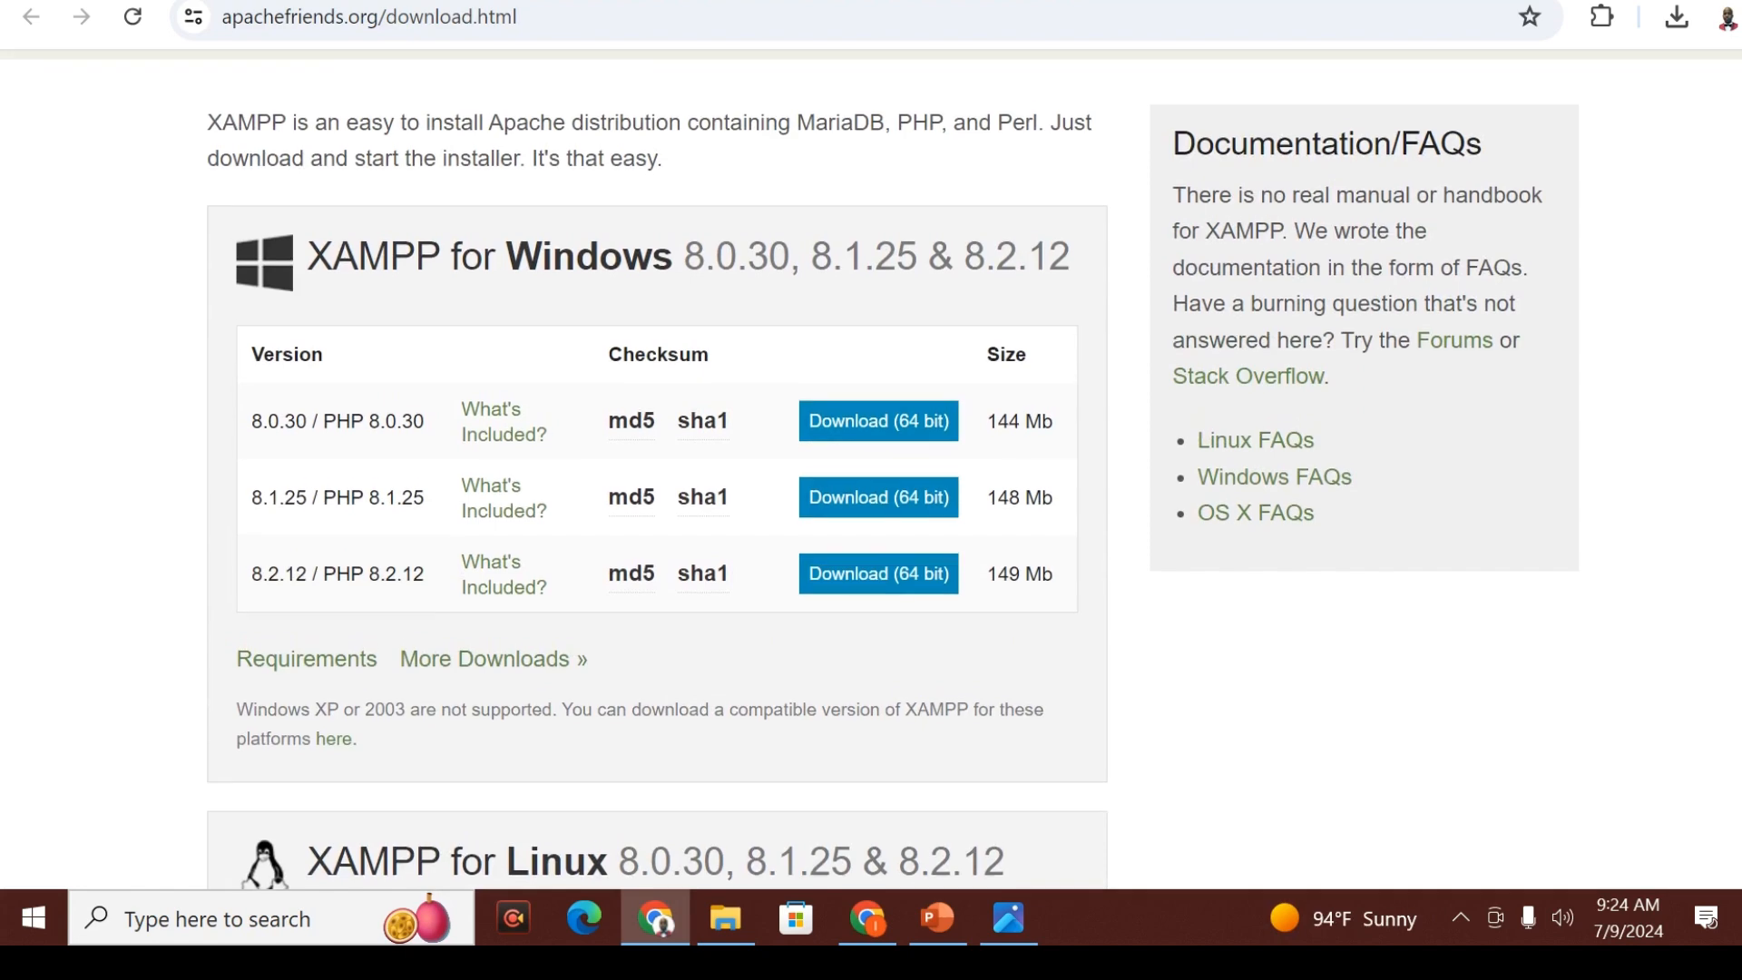
{"action": "scroll", "coordinate": [871, 469], "scroll_direction": "down", "scroll_amount": 1}
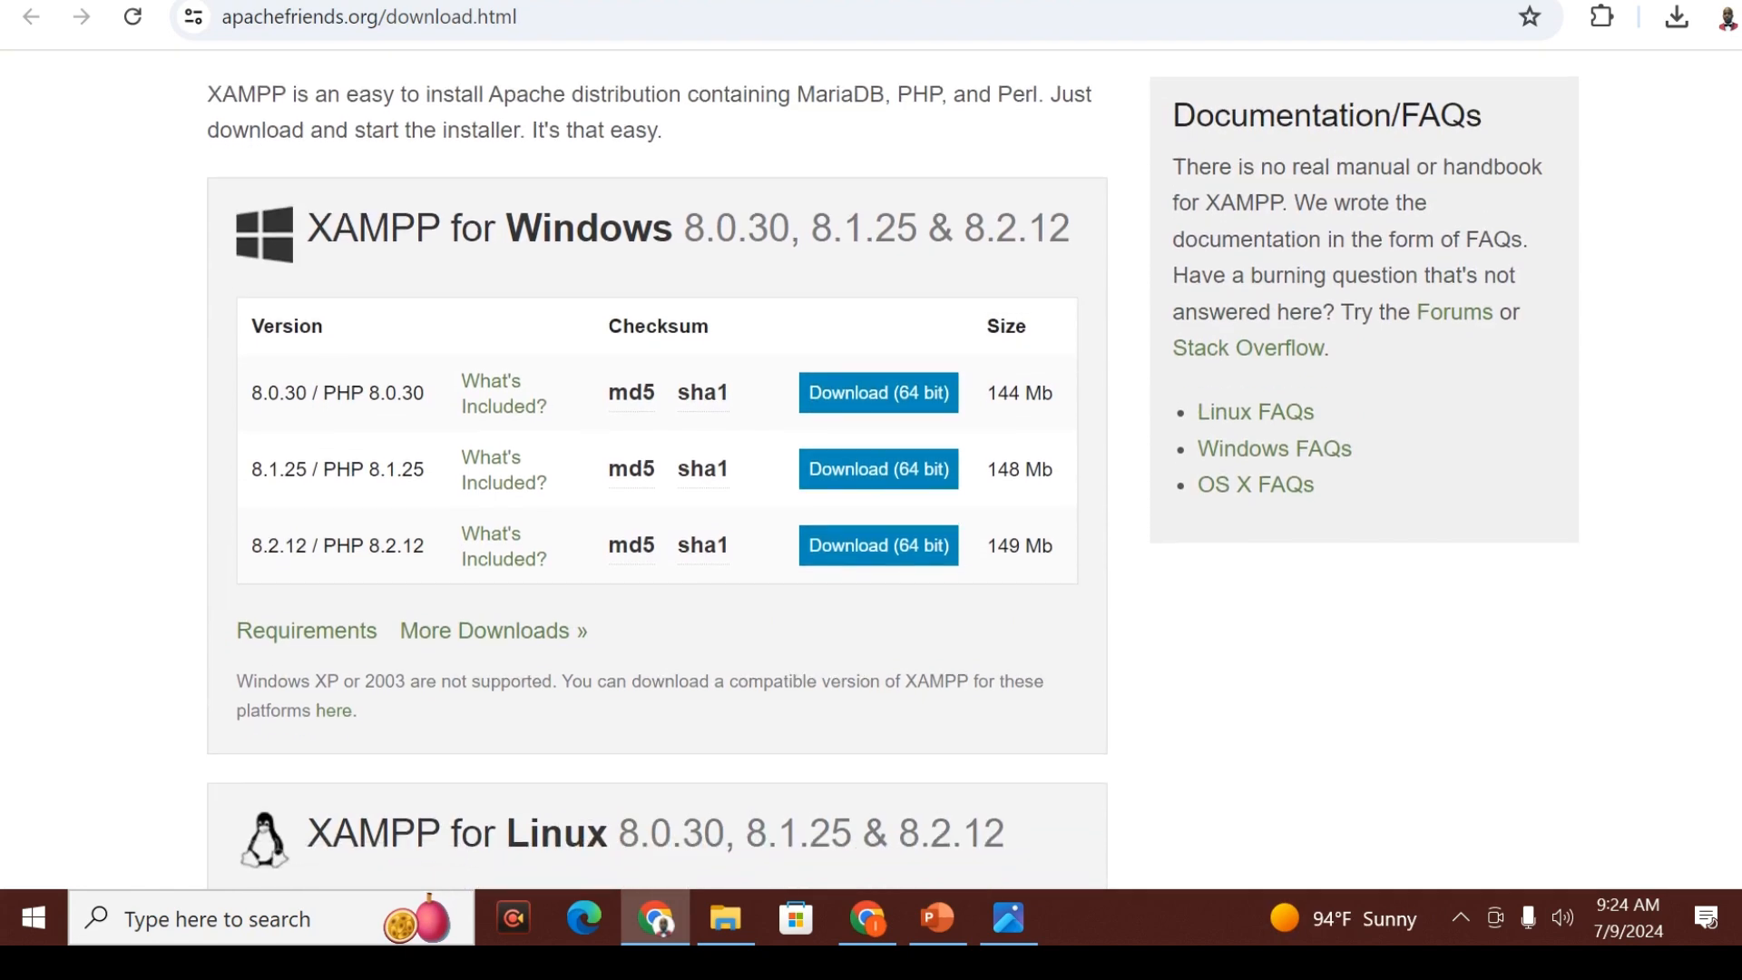
{"action": "scroll", "coordinate": [871, 469], "scroll_direction": "down", "scroll_amount": 5}
{"action": "scroll", "coordinate": [871, 469], "scroll_direction": "down", "scroll_amount": 6}
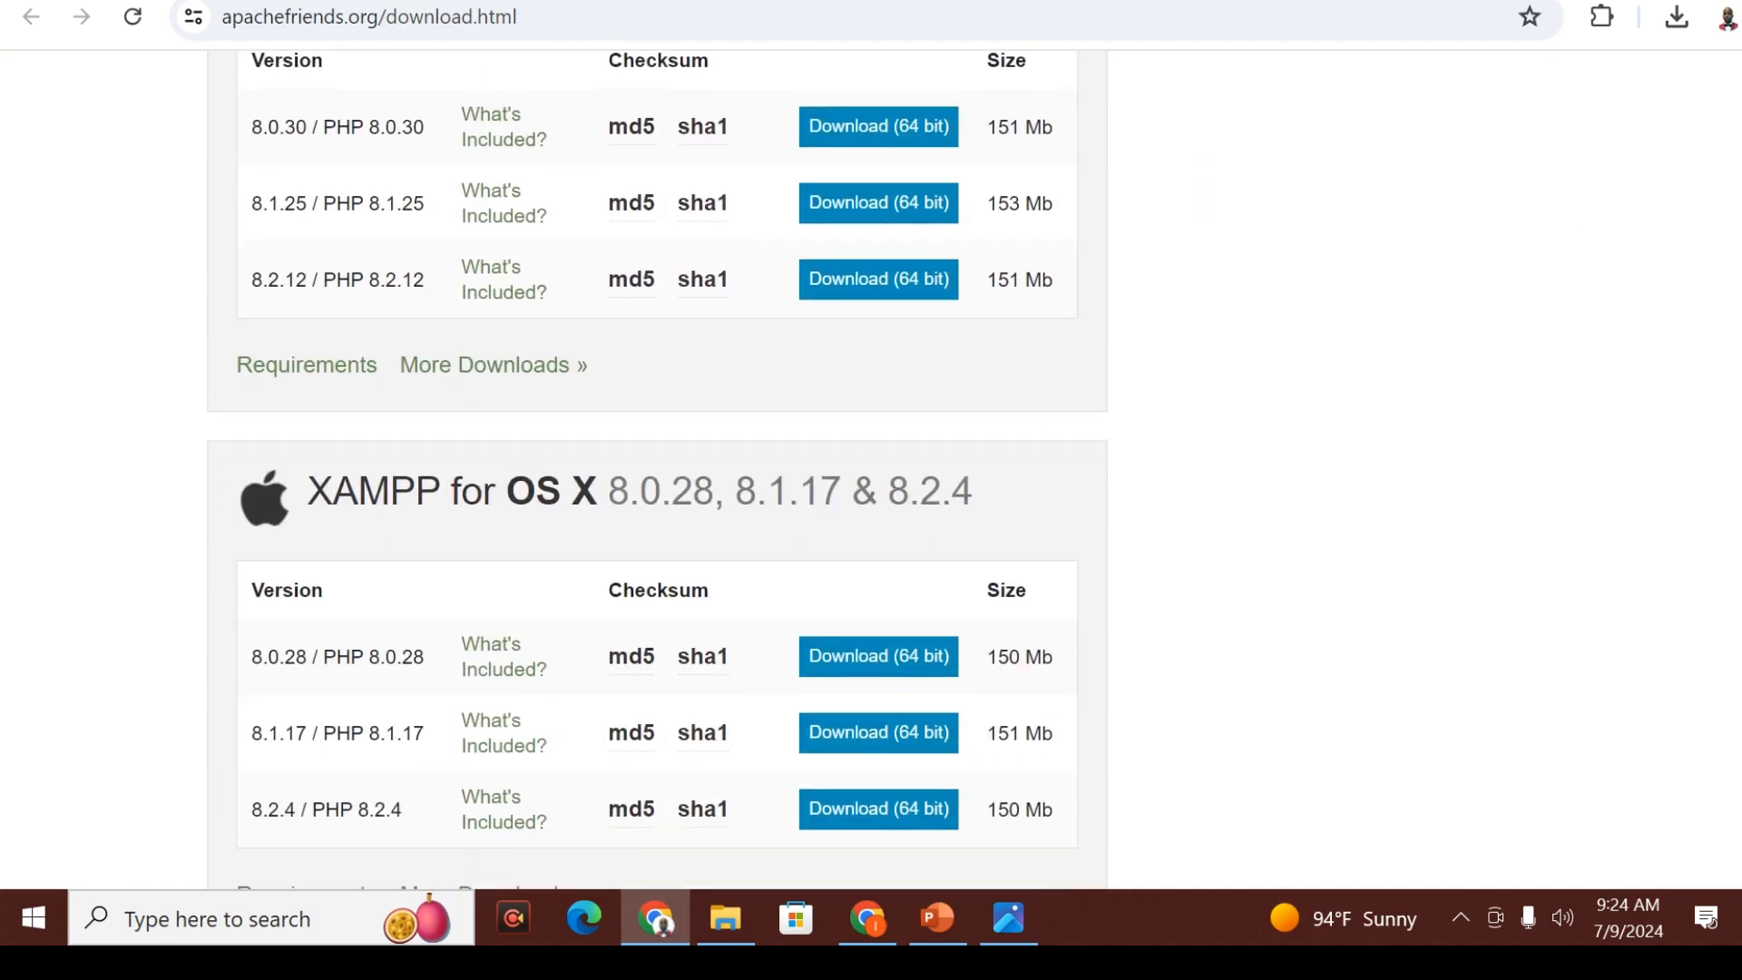
{"action": "scroll", "coordinate": [871, 469], "scroll_direction": "up", "scroll_amount": 12}
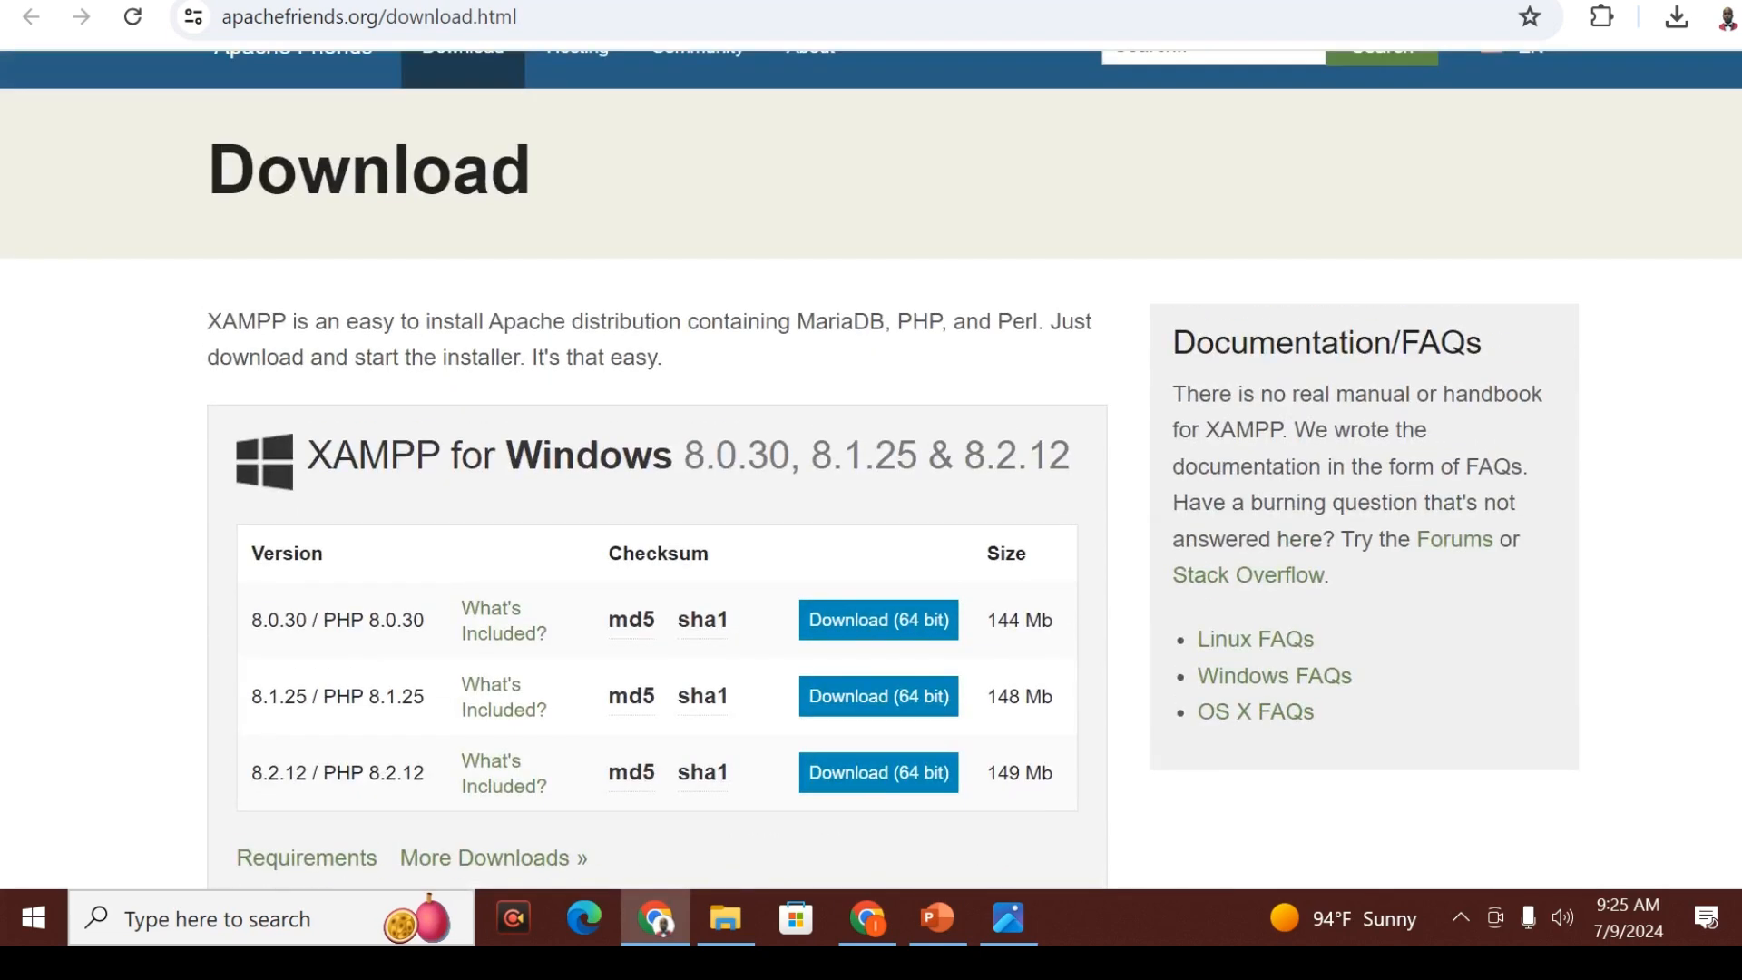
{"action": "scroll", "coordinate": [871, 469], "scroll_direction": "down", "scroll_amount": 4}
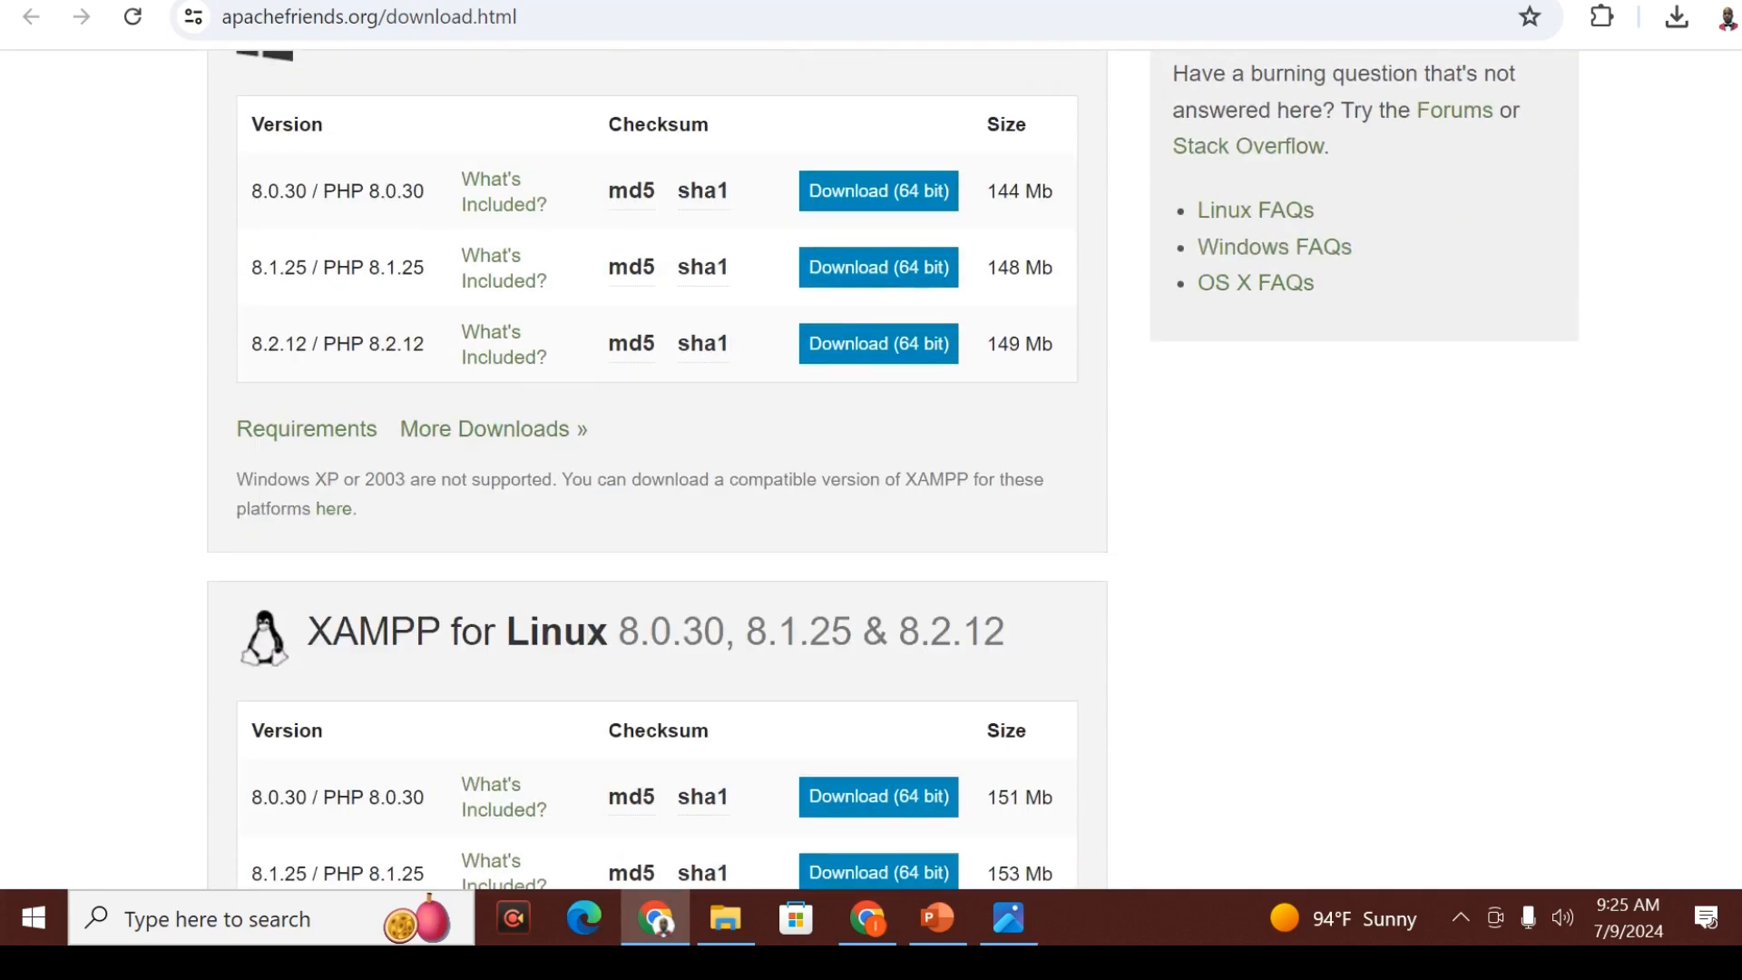
{"action": "scroll", "coordinate": [871, 469], "scroll_direction": "down", "scroll_amount": 5}
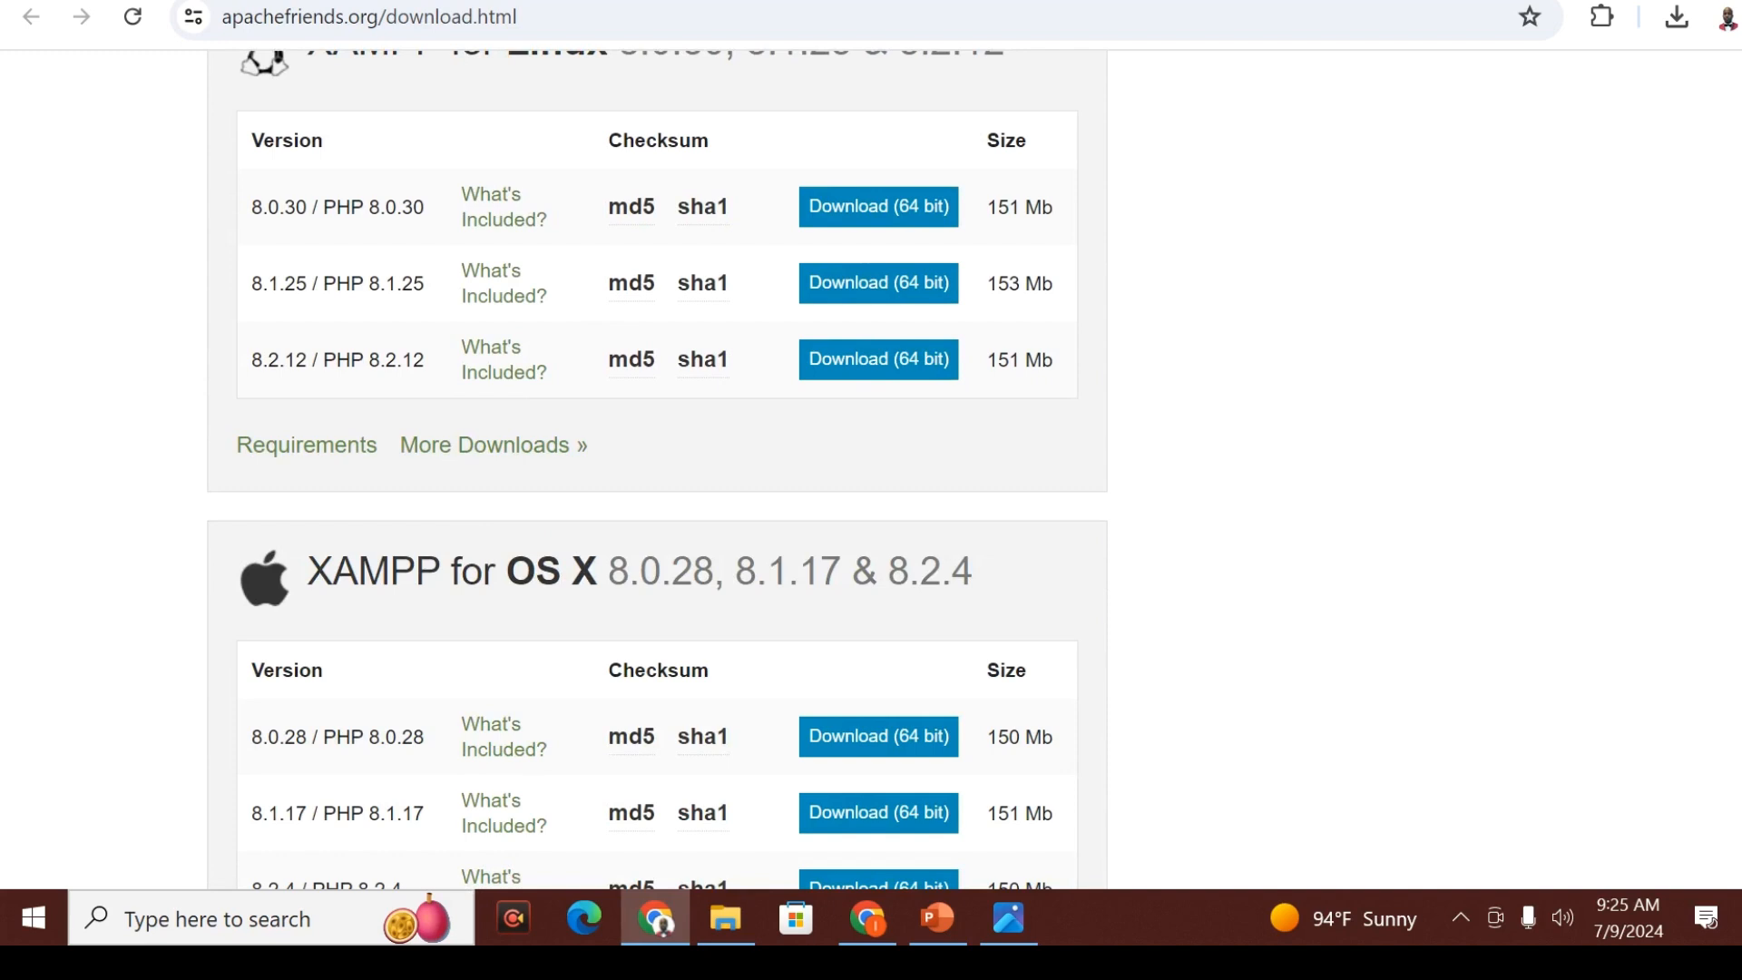
{"action": "scroll", "coordinate": [871, 469], "scroll_direction": "down", "scroll_amount": 3}
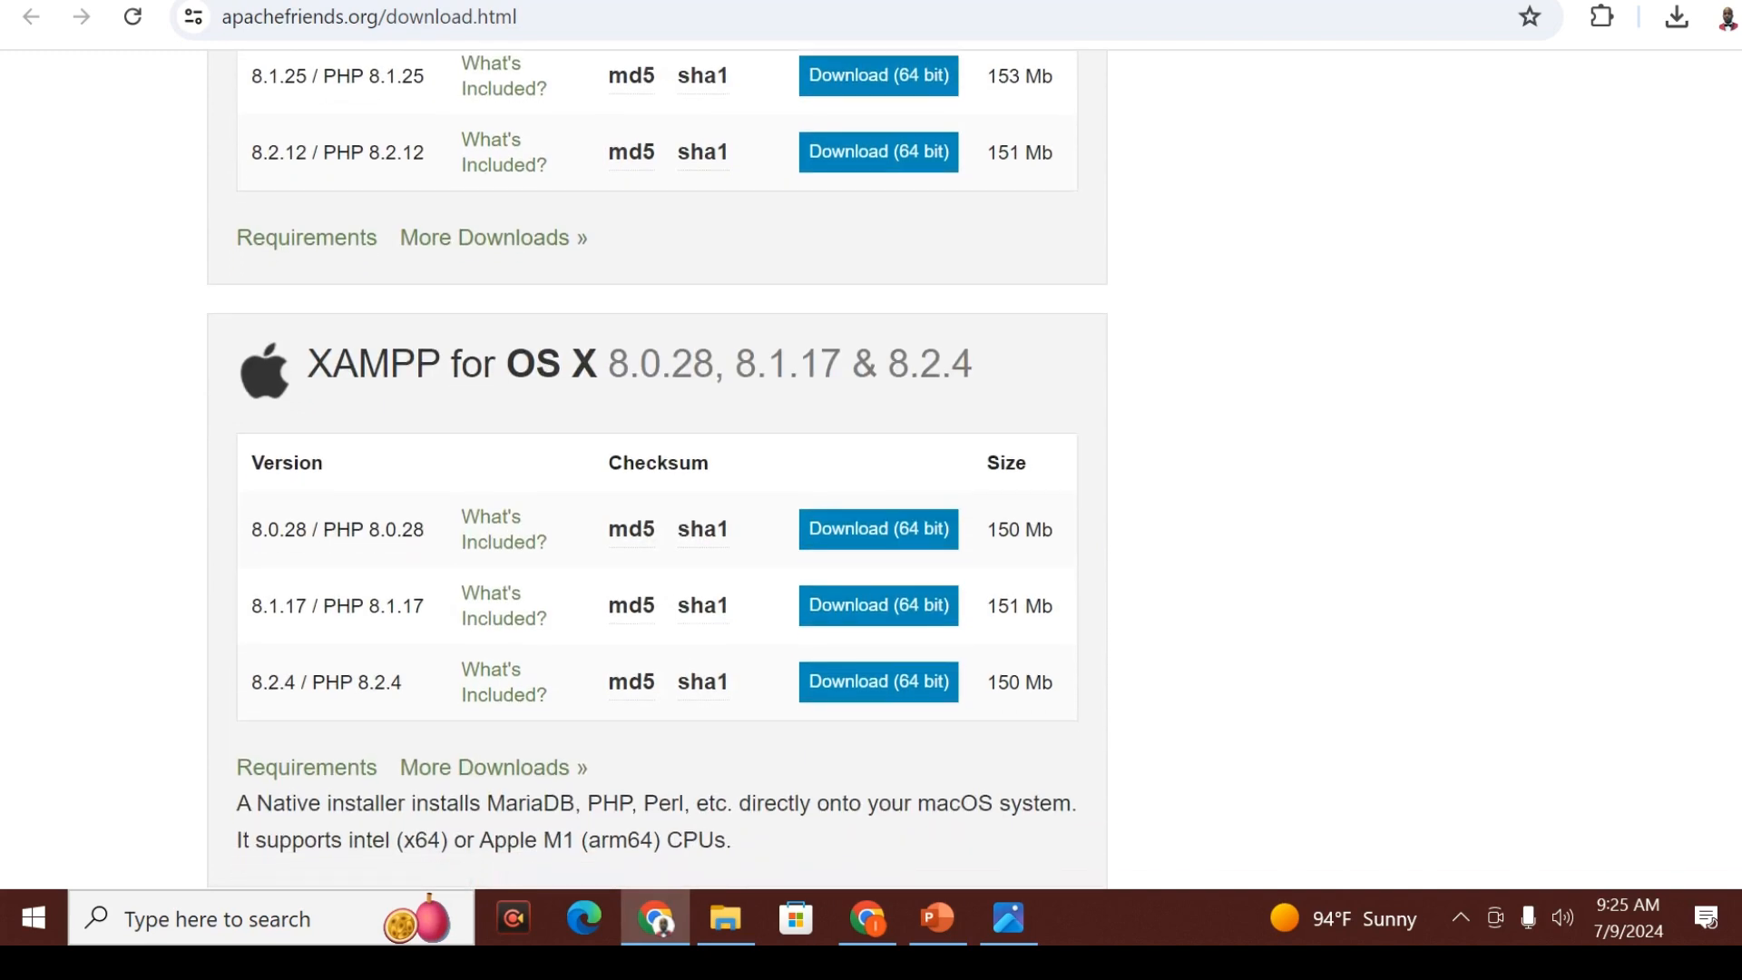
{"action": "scroll", "coordinate": [871, 469], "scroll_direction": "up", "scroll_amount": 1}
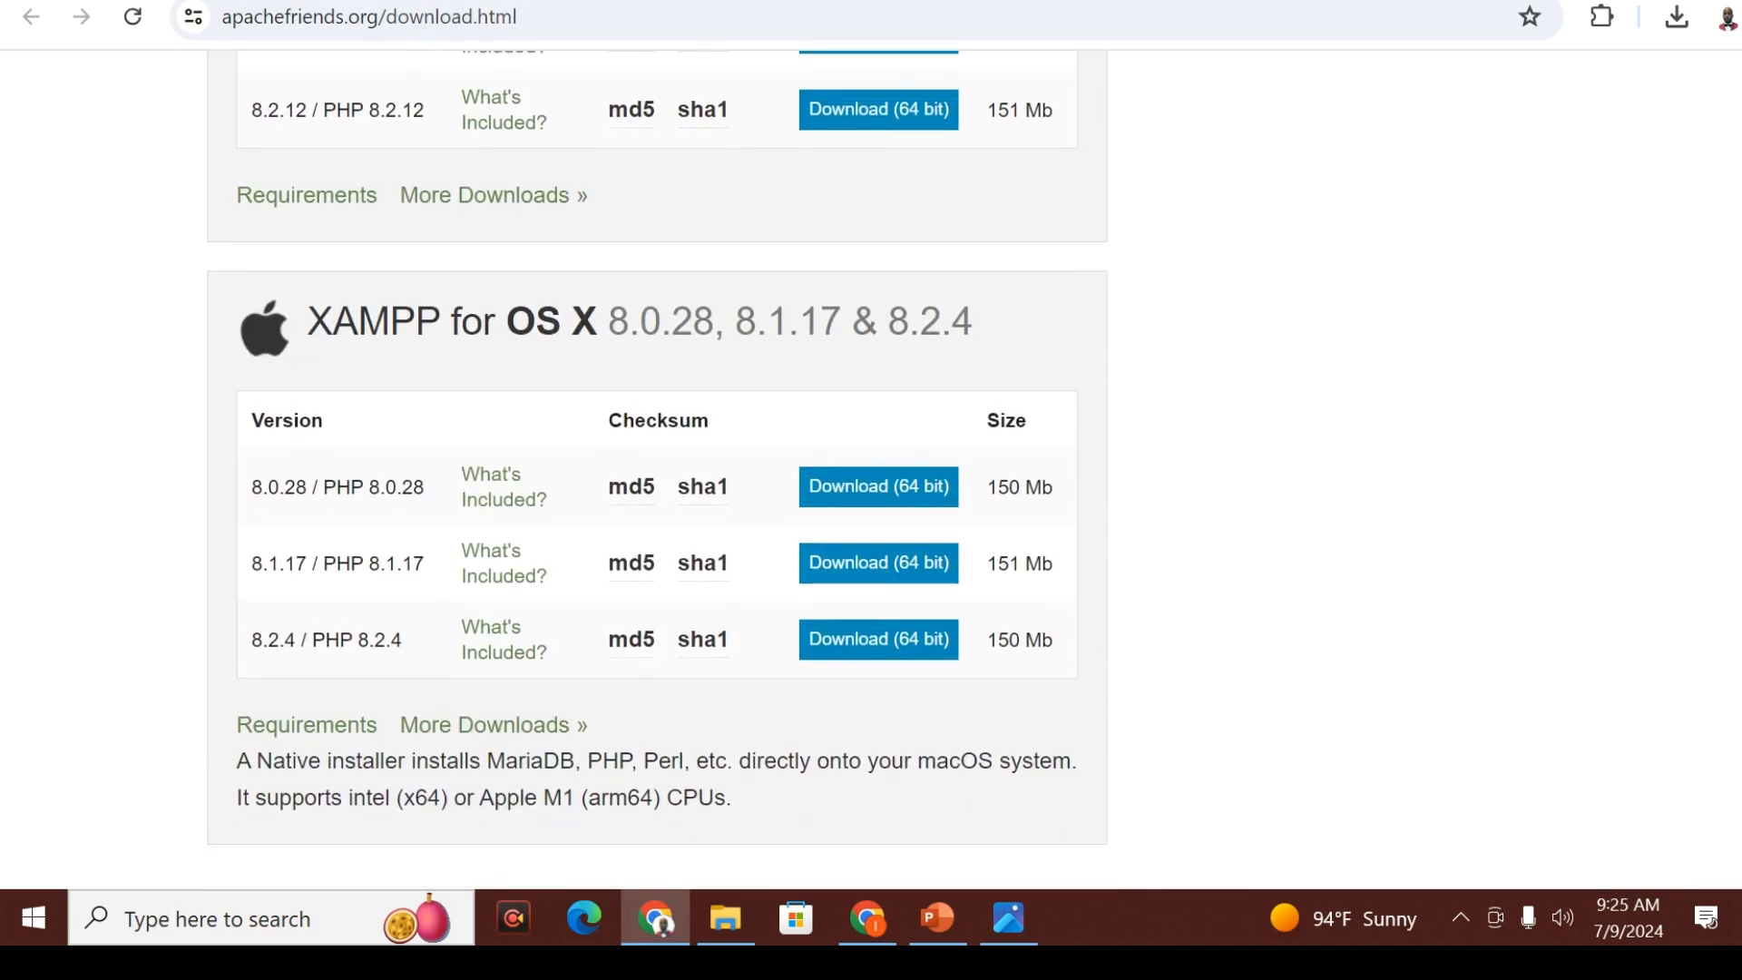
{"action": "scroll", "coordinate": [871, 470], "scroll_direction": "up", "scroll_amount": 1}
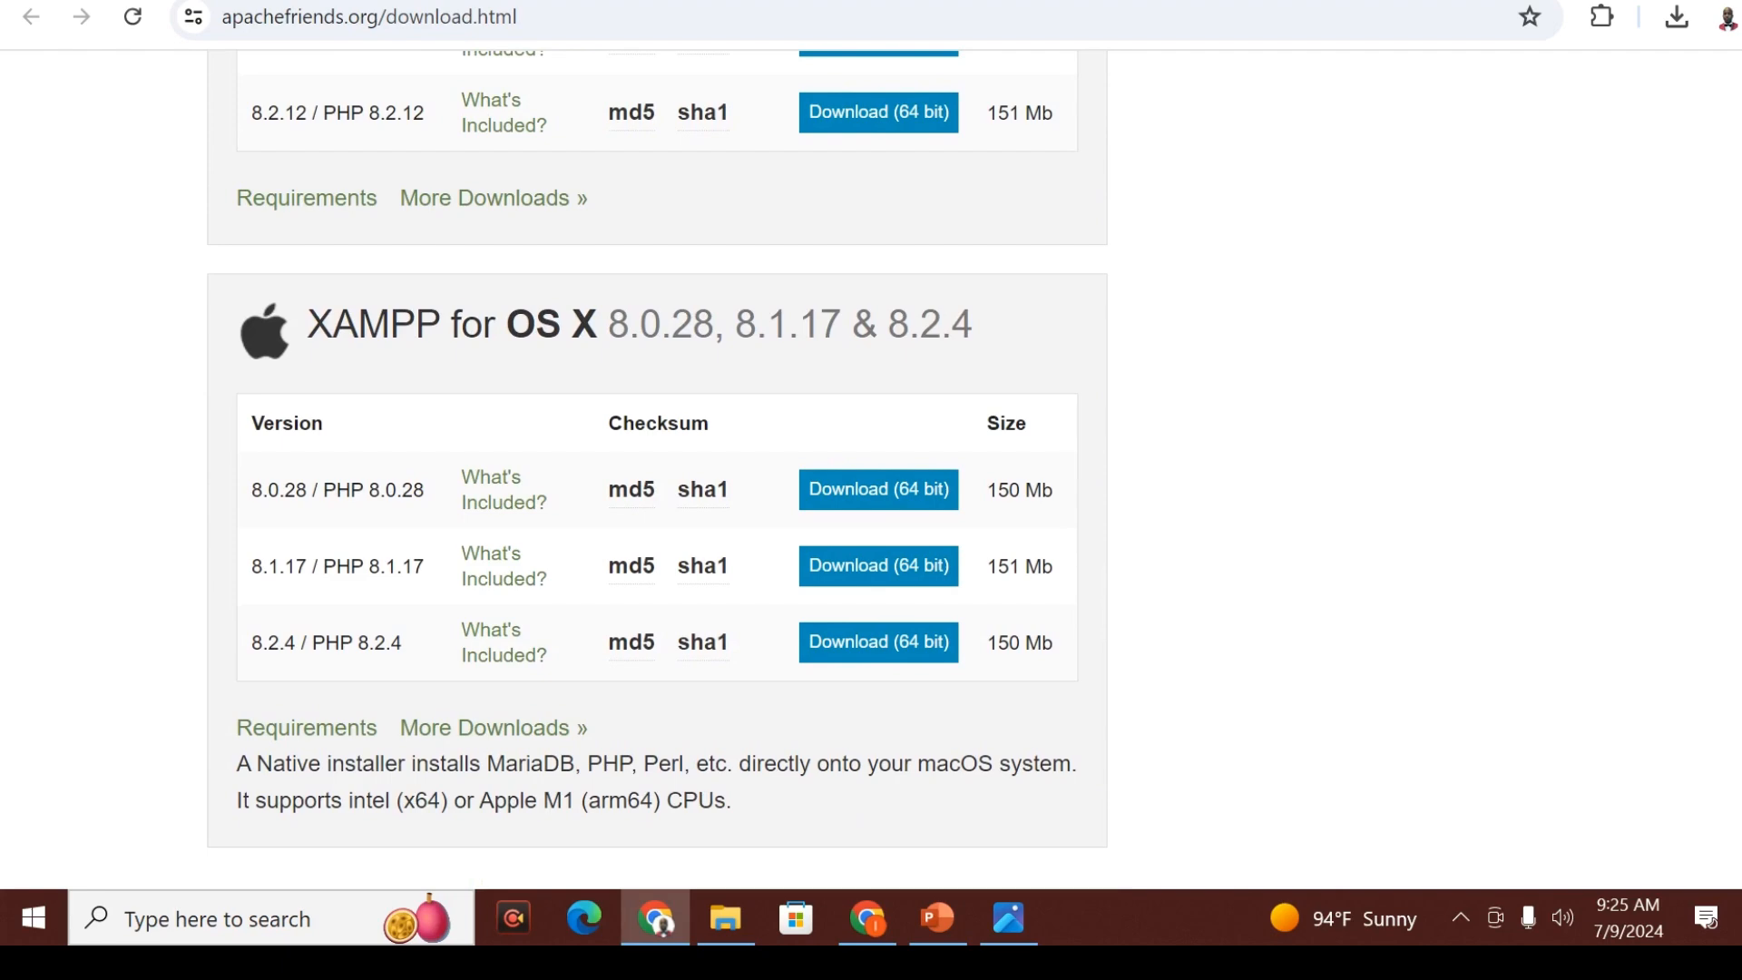
{"action": "scroll", "coordinate": [871, 469], "scroll_direction": "down", "scroll_amount": 1}
{"action": "scroll", "coordinate": [871, 469], "scroll_direction": "up", "scroll_amount": 8}
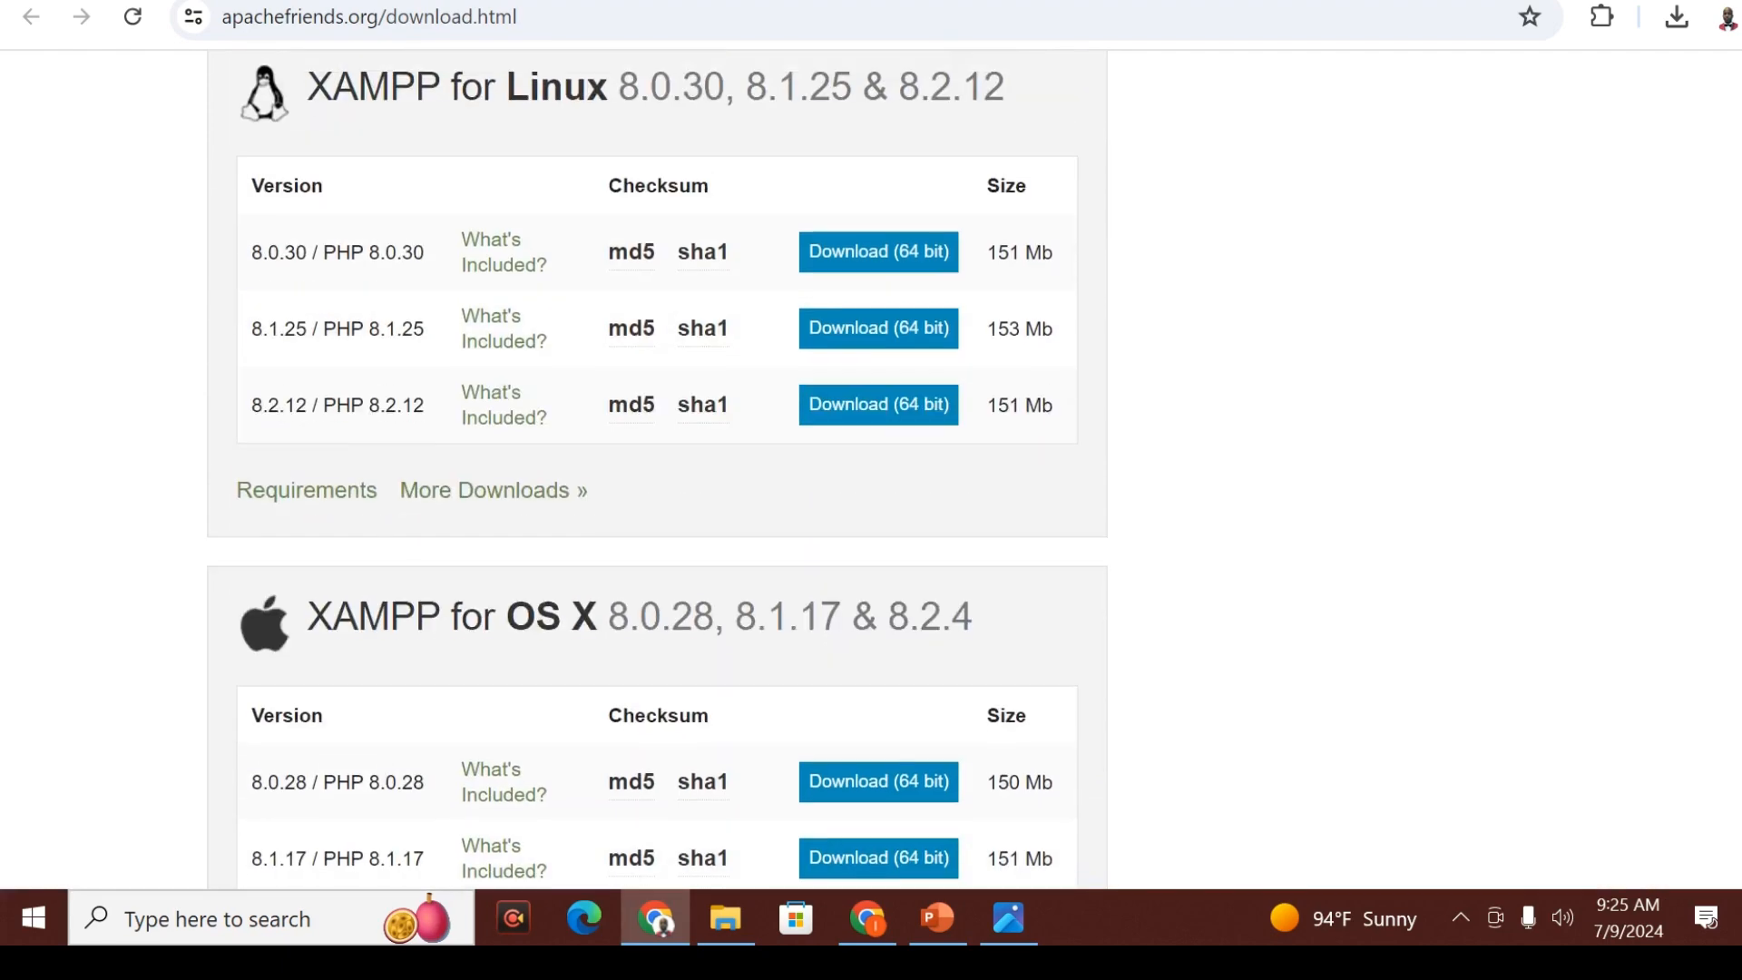
{"action": "scroll", "coordinate": [871, 469], "scroll_direction": "up", "scroll_amount": 5}
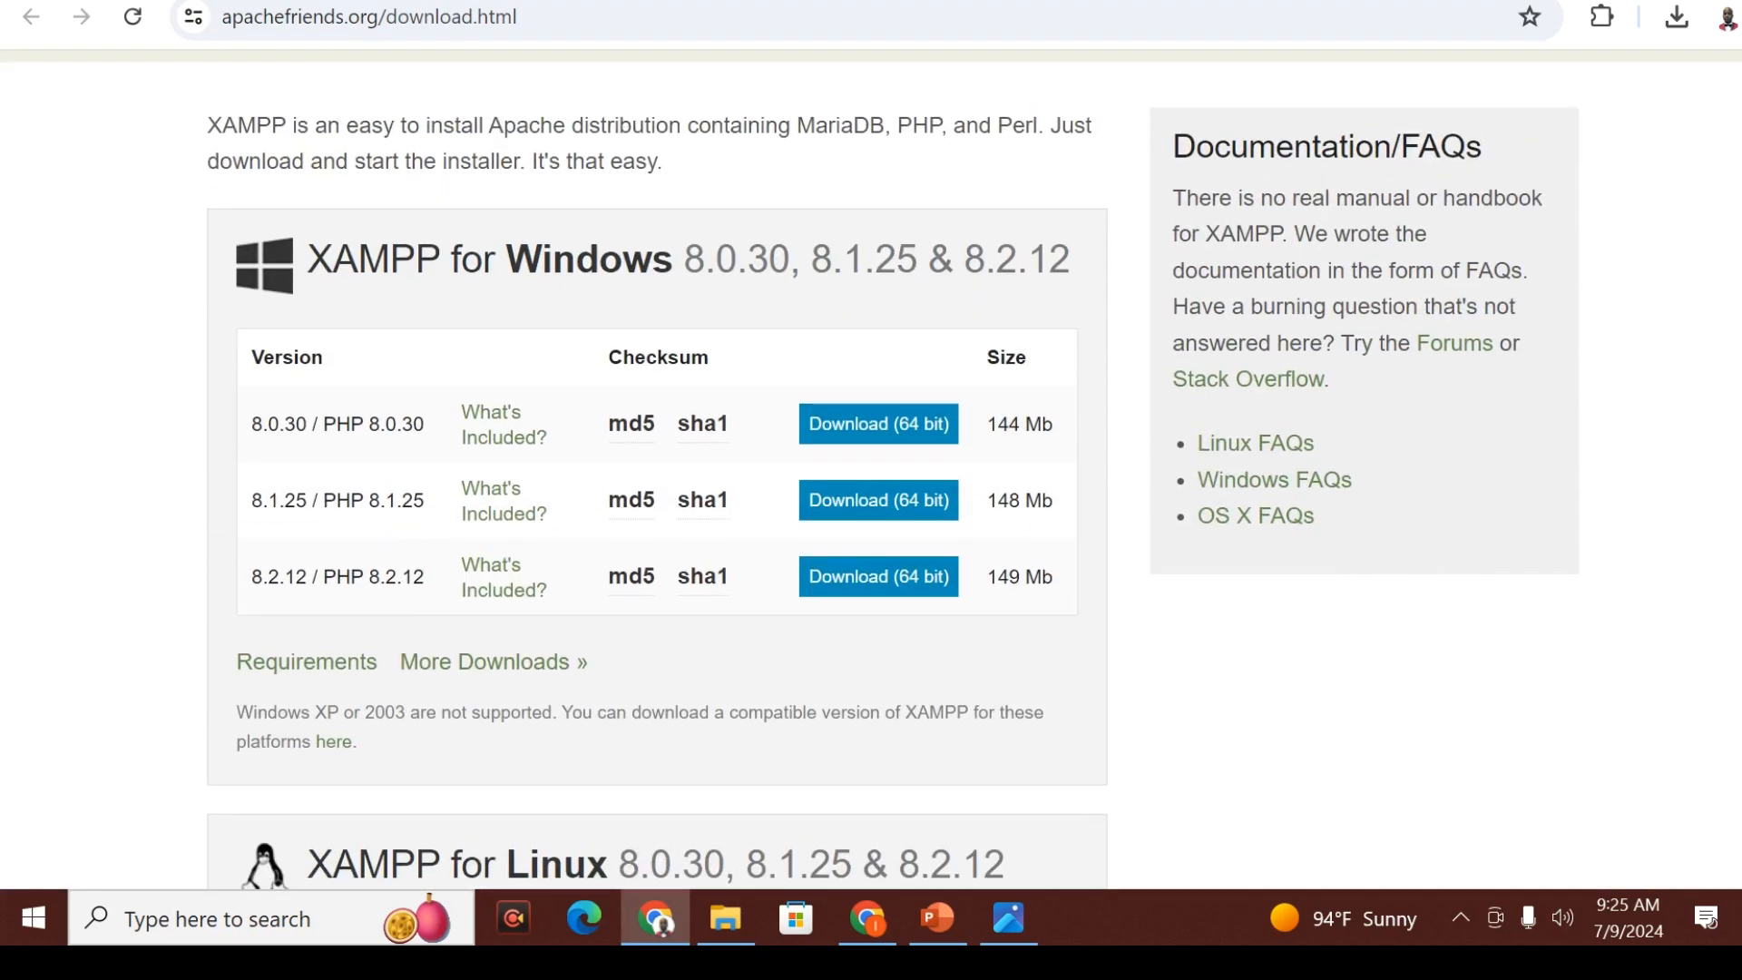
{"action": "scroll", "coordinate": [1276, 515], "scroll_direction": "up", "scroll_amount": 1}
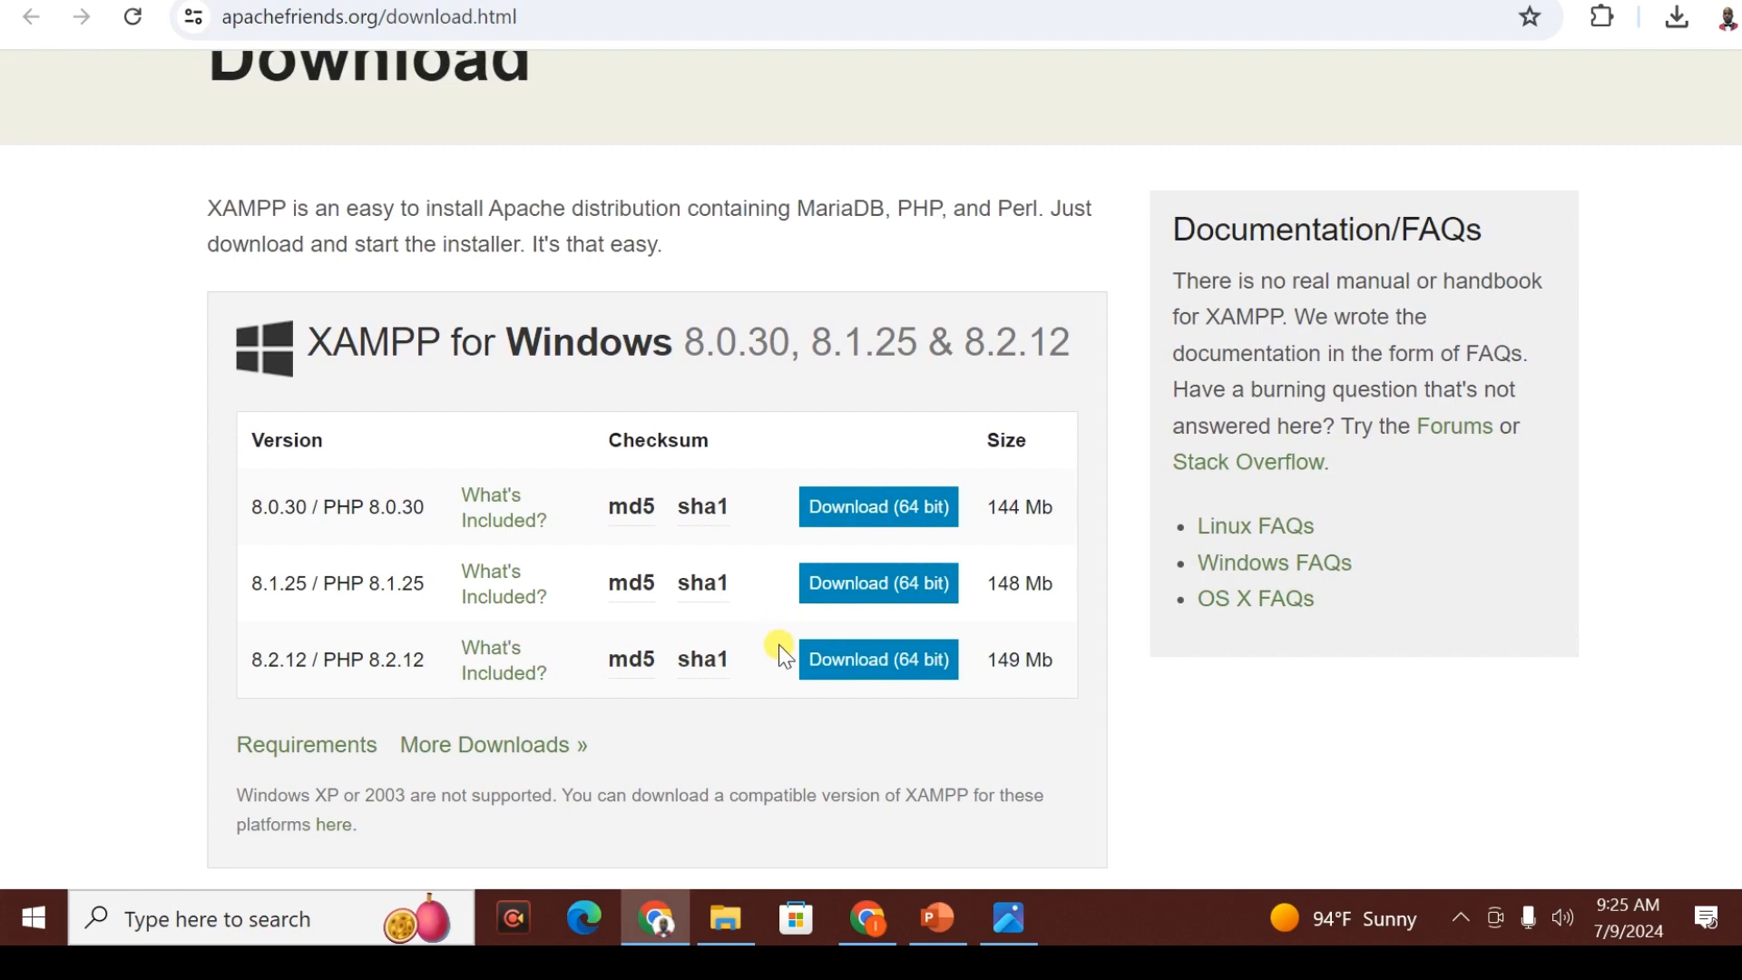
- Download the 64-bit XAMPP 8.2.12 installer for Windows and check its progress in the recent downloads
{"action": "left_click", "coordinate": [875, 660]}
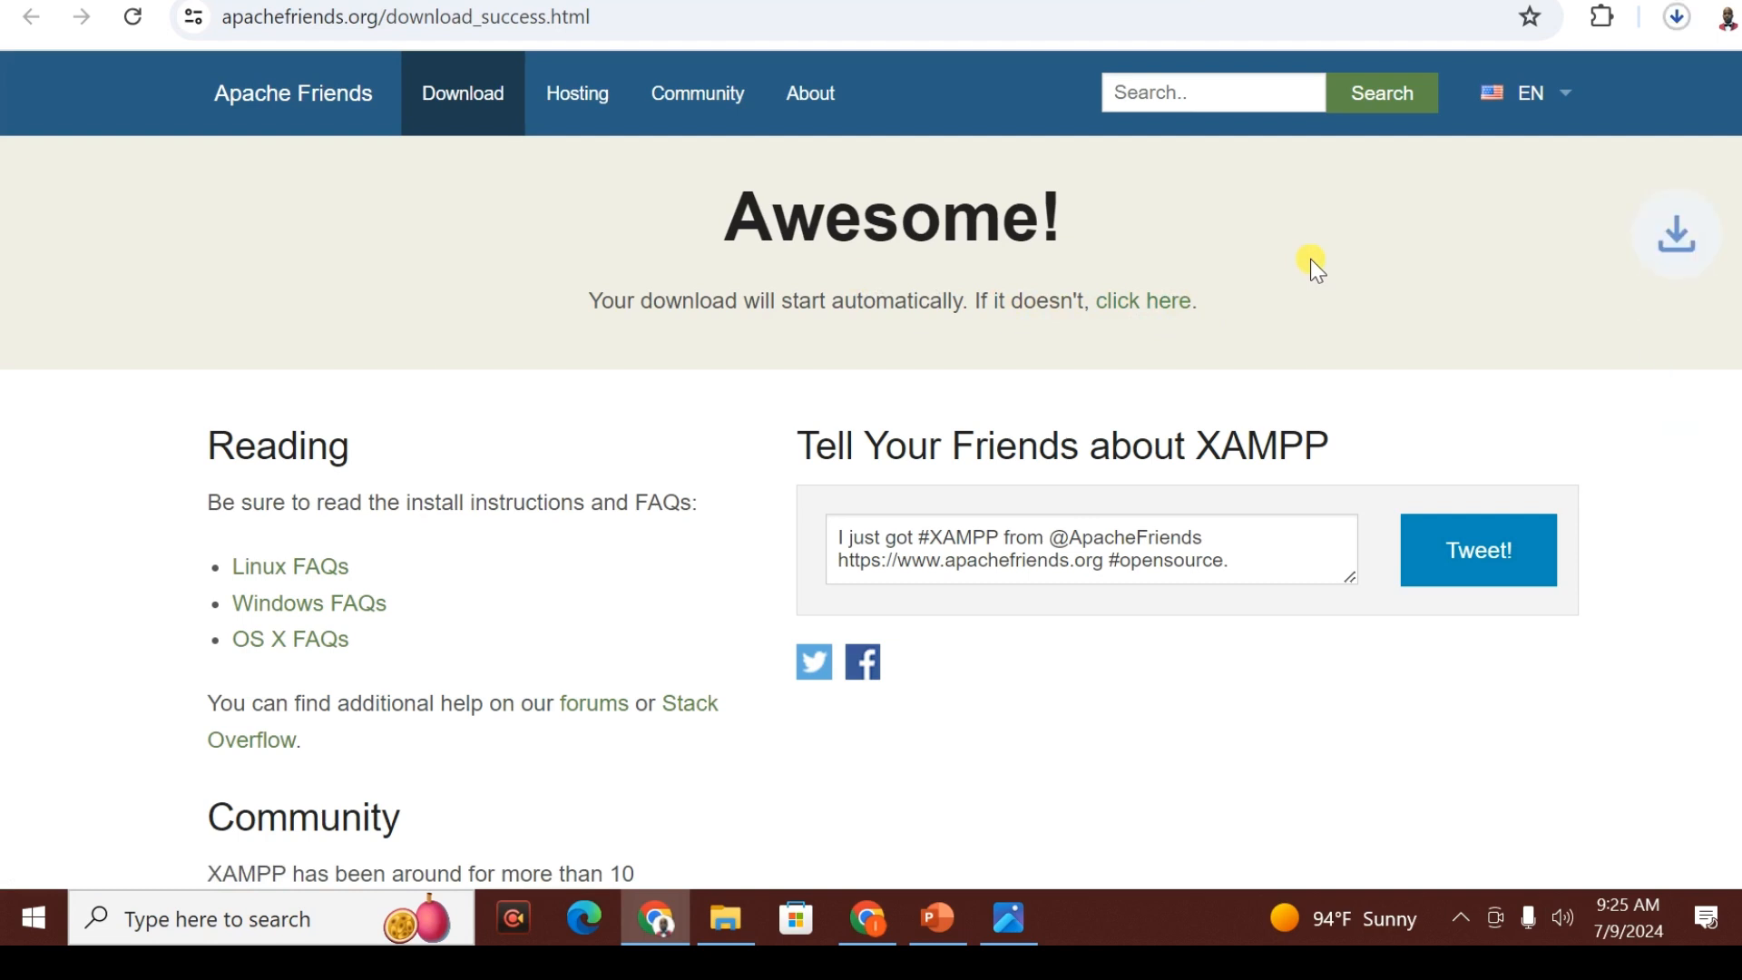
{"action": "left_click", "coordinate": [1677, 28]}
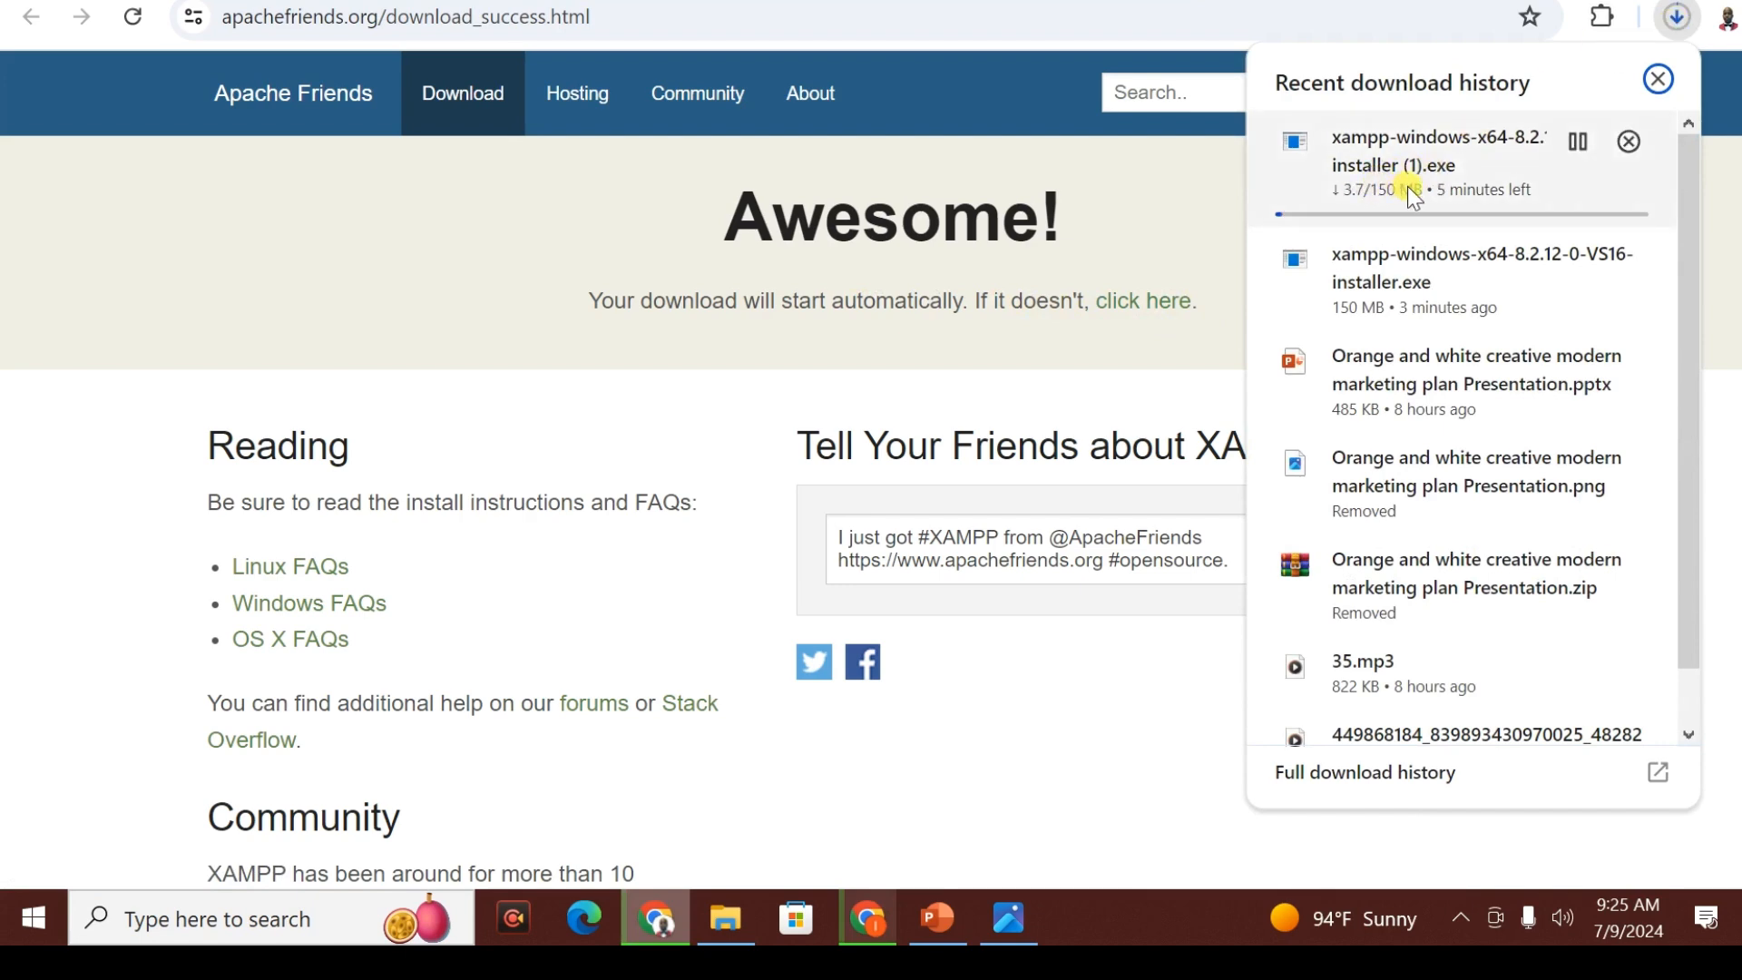
{"action": "left_click", "coordinate": [1682, 18]}
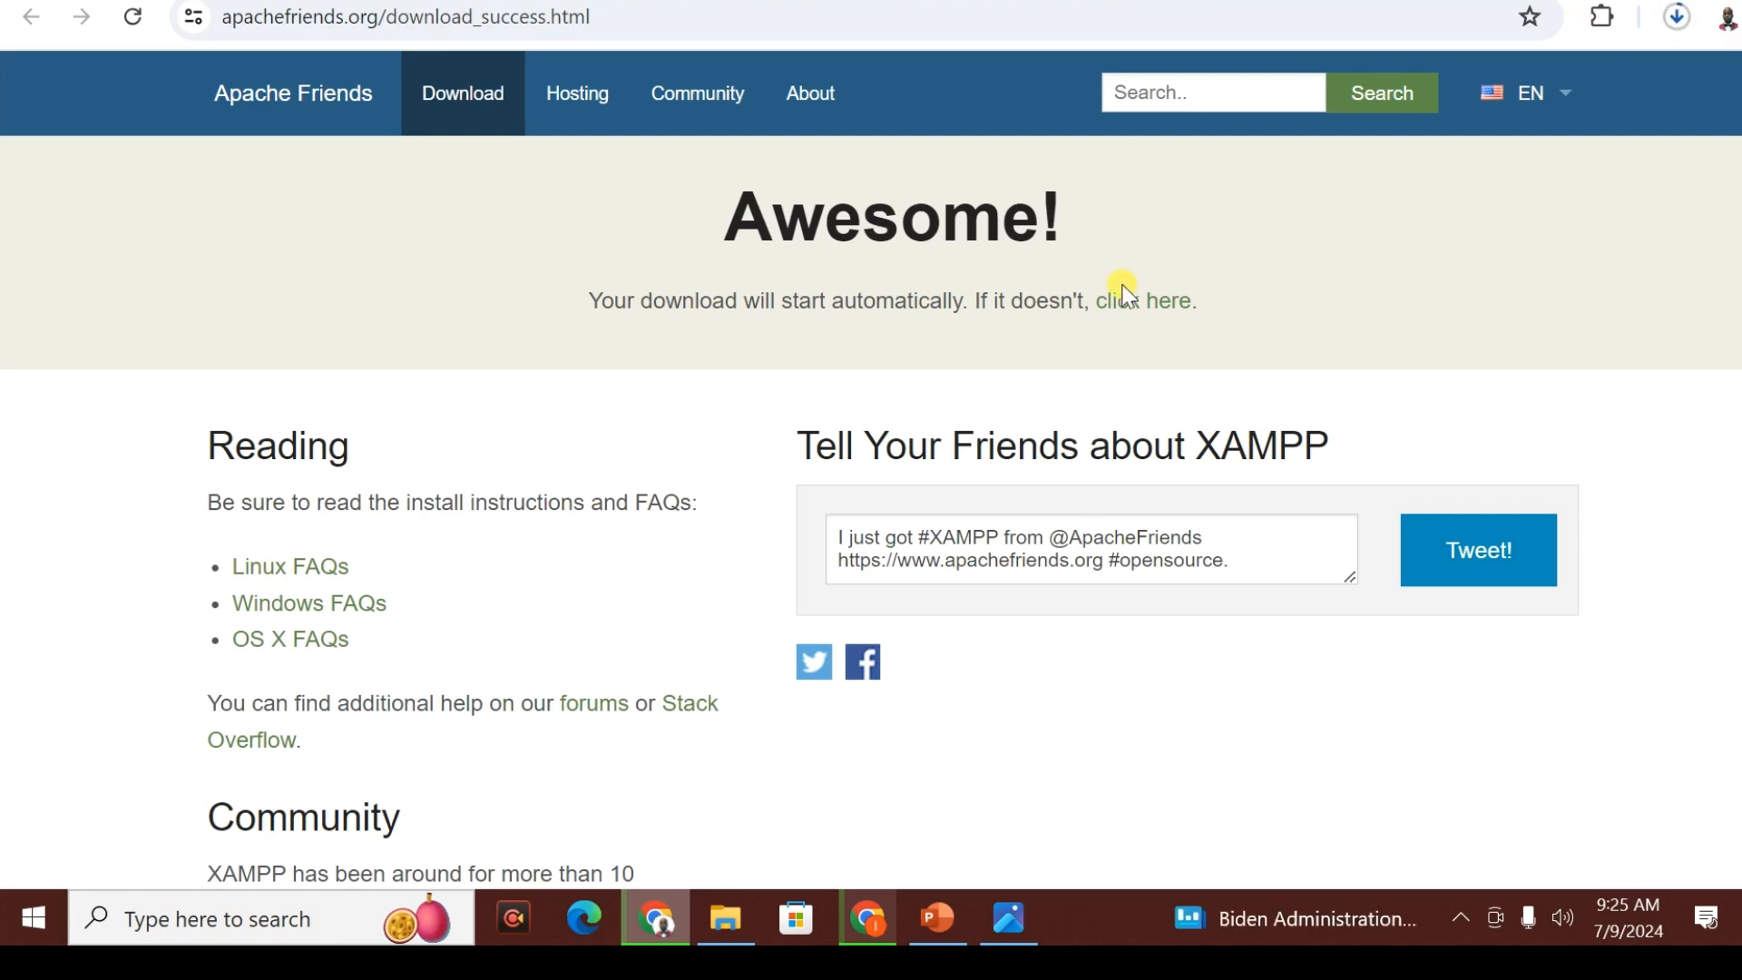
- Show the already downloaded xampp-windows-x64-8.2.12-0-VS16-installer.exe in its folder from the full download history
{"action": "key", "text": "ctrl+j"}
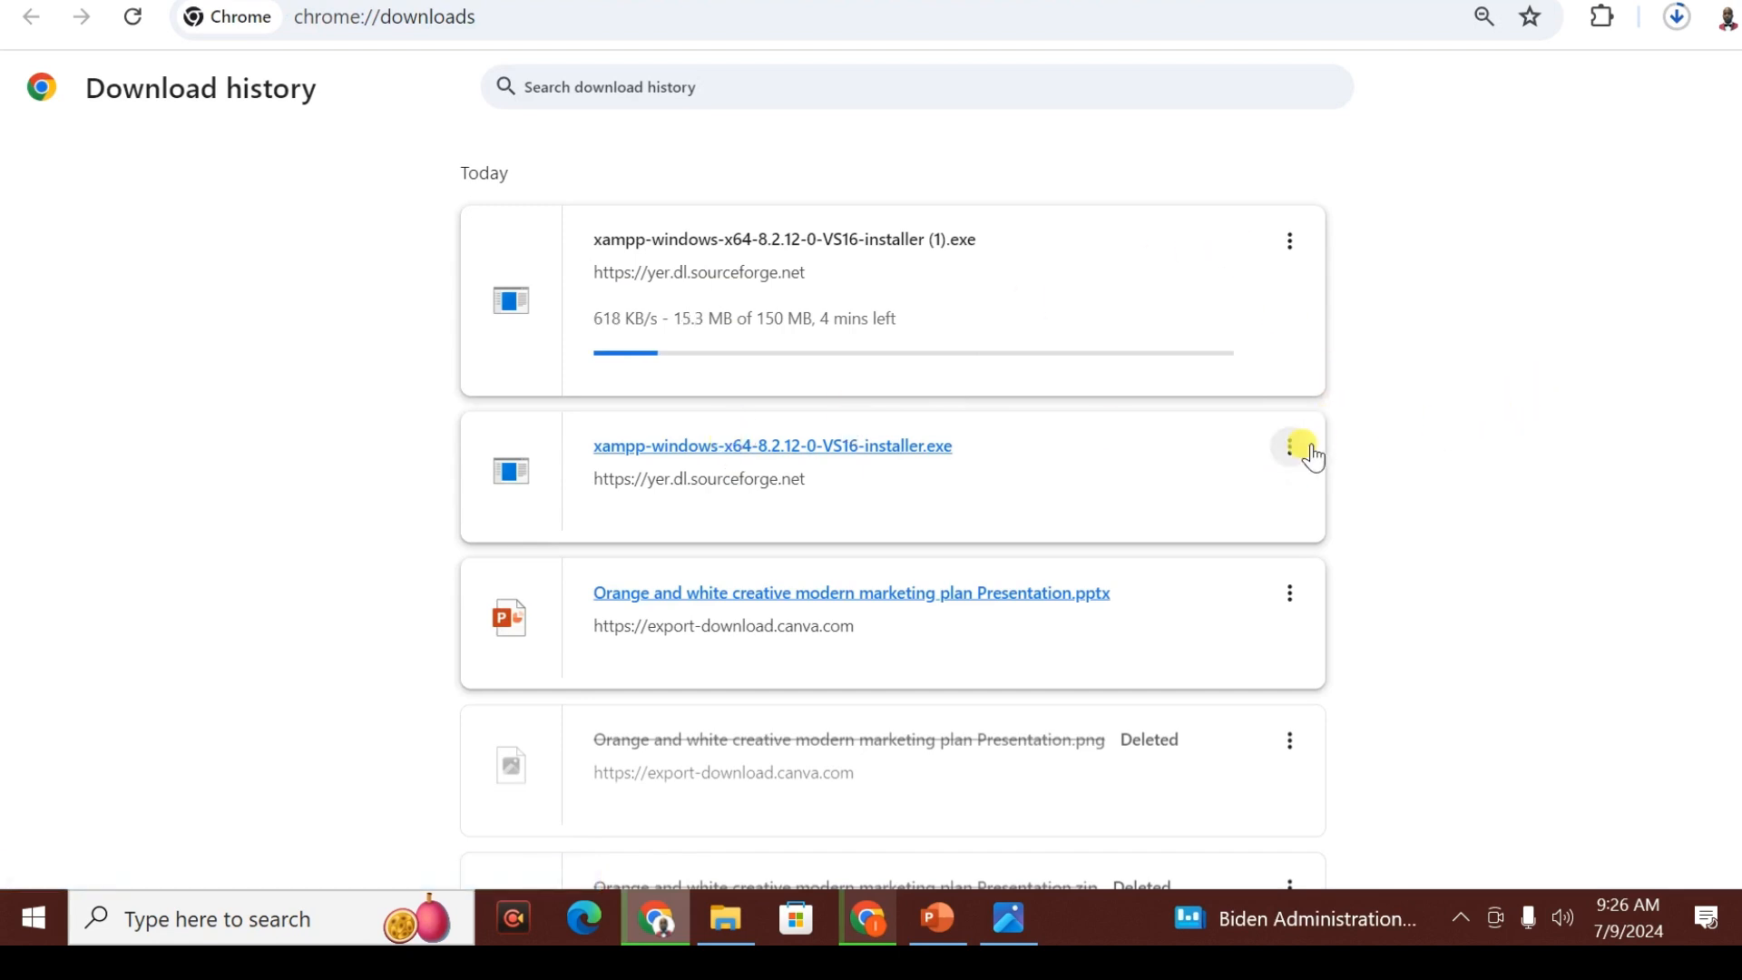
{"action": "left_click", "coordinate": [1291, 448]}
{"action": "left_click", "coordinate": [1196, 462]}
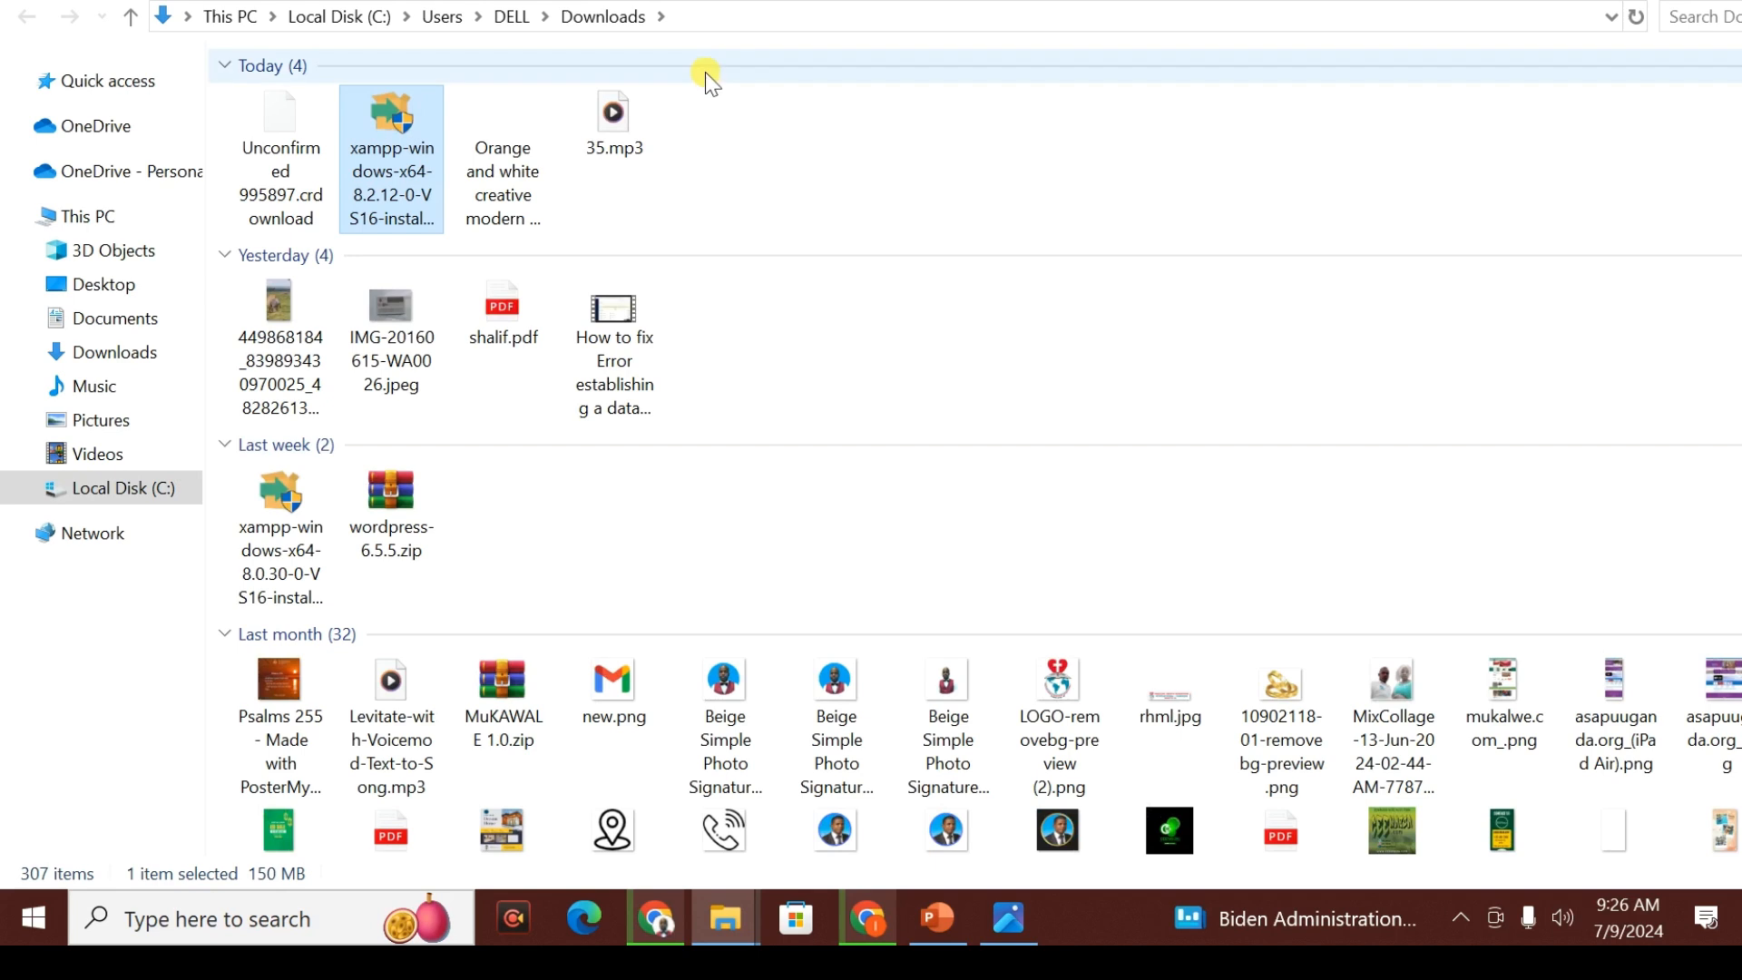
- Launch the XAMPP 8.2.12 installer from the Downloads folder and acknowledge the User Account Control warning
{"action": "right_click", "coordinate": [389, 127]}
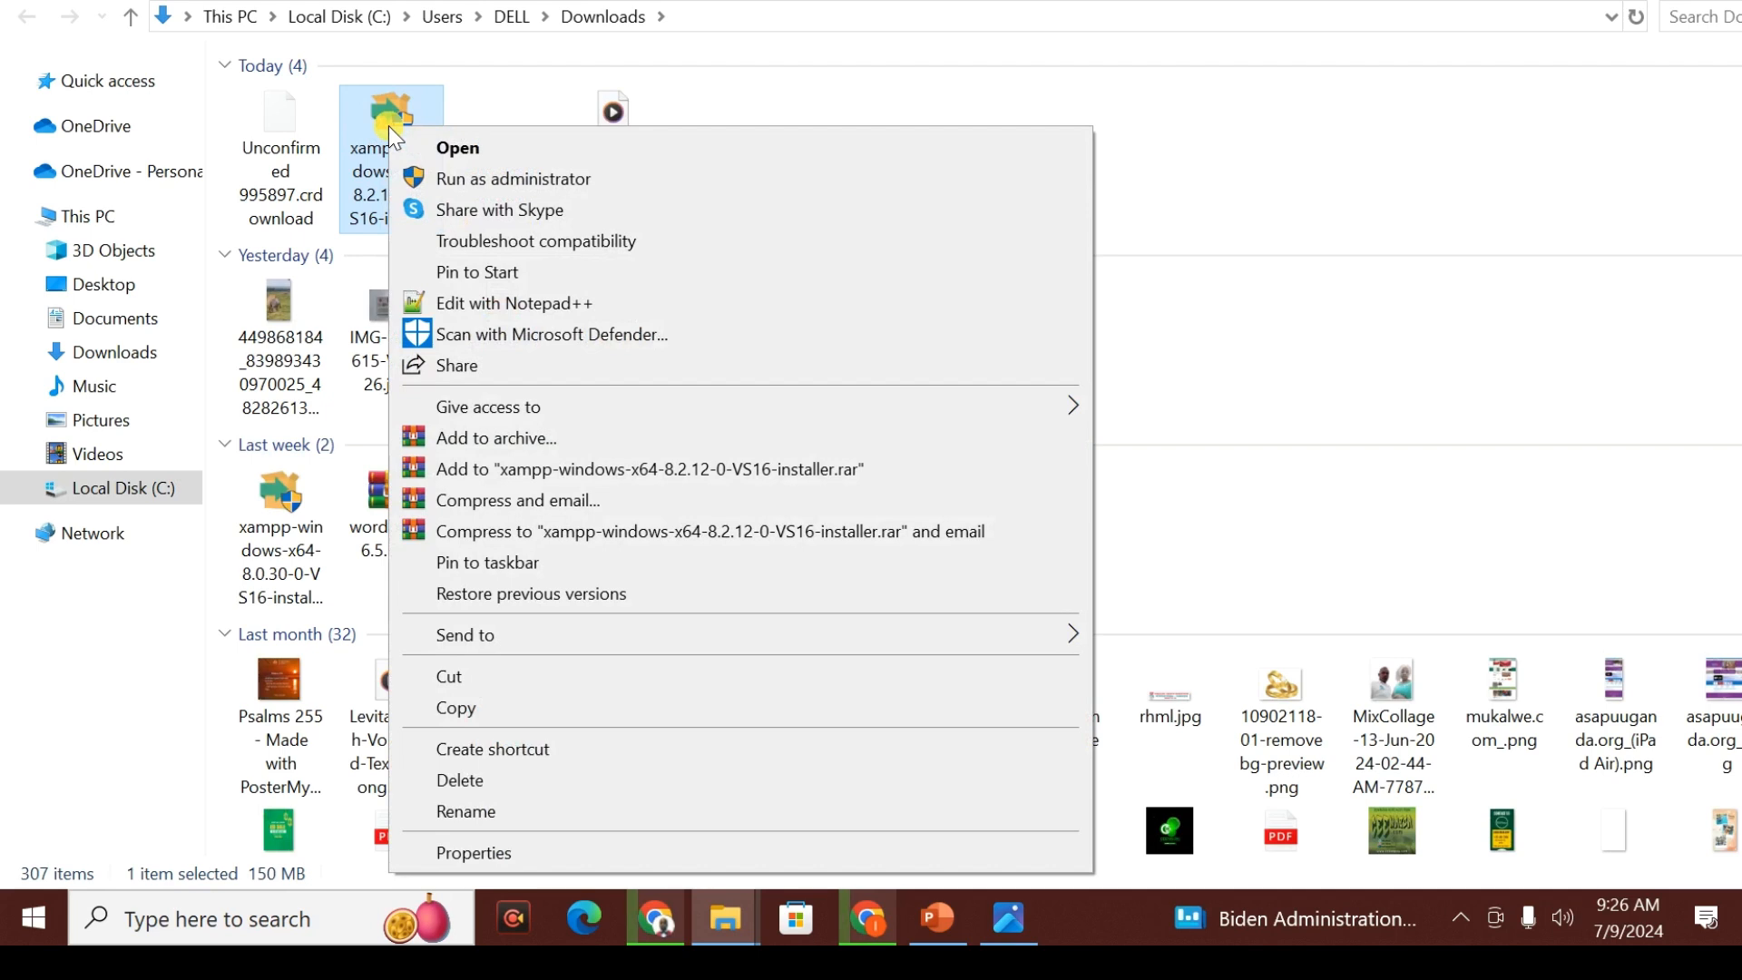
{"action": "left_click", "coordinate": [468, 148]}
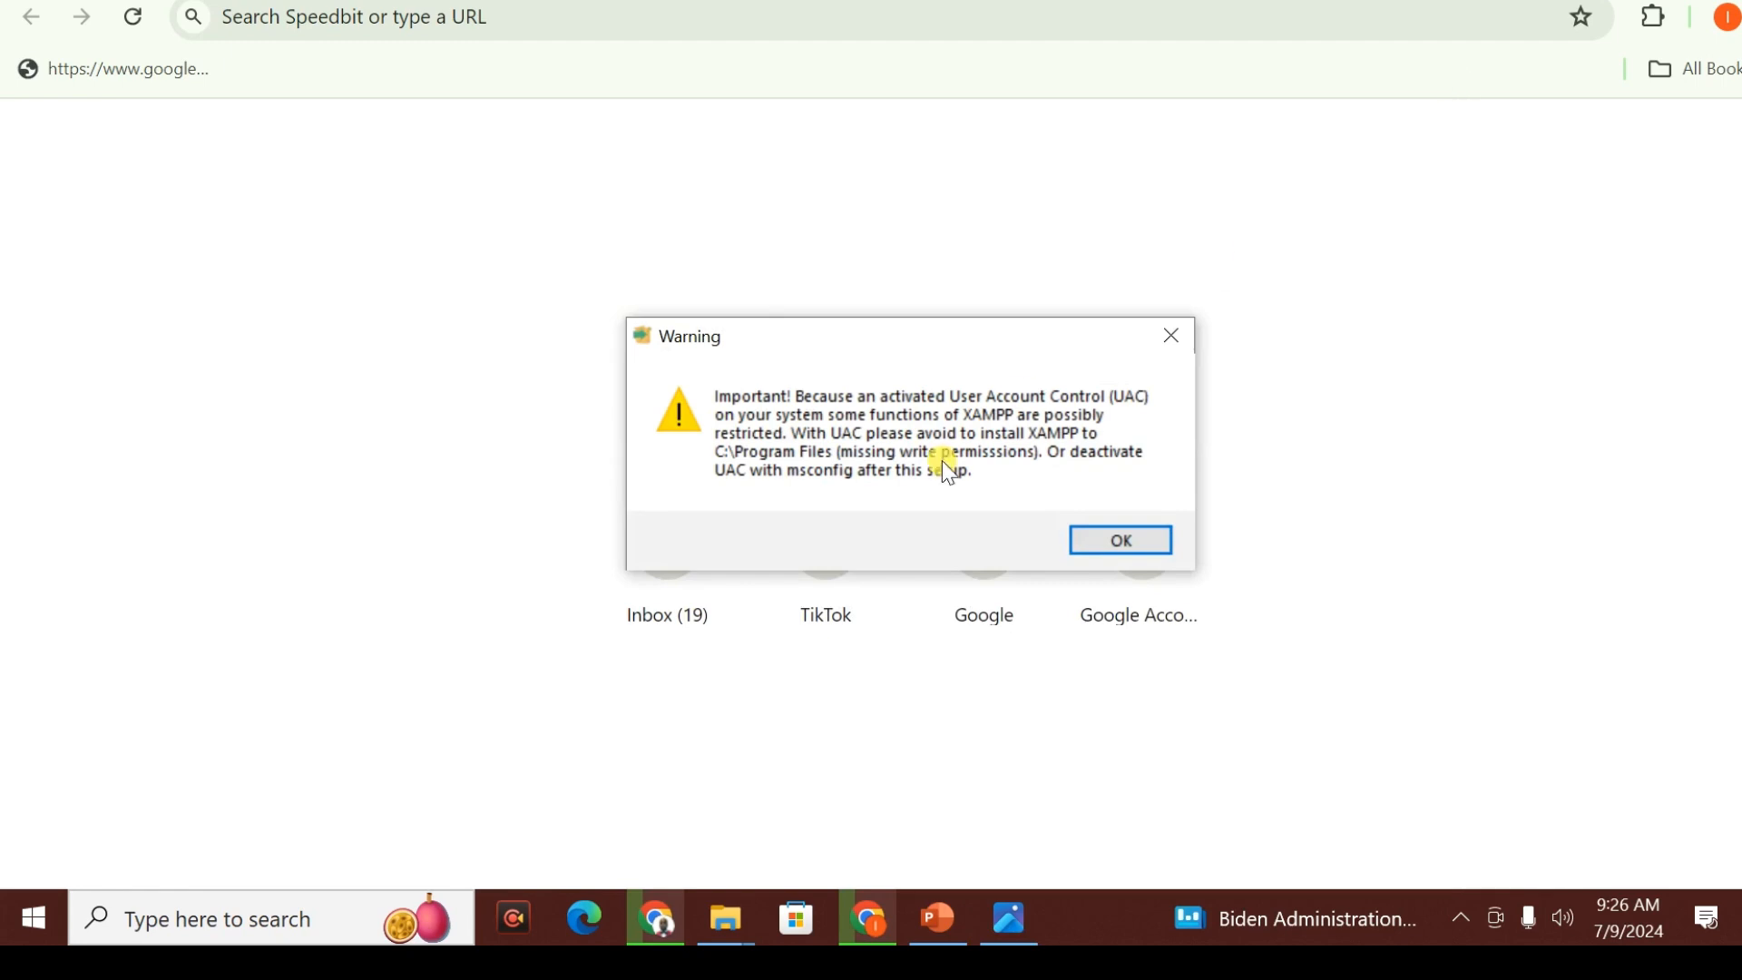
{"action": "left_click", "coordinate": [1100, 539]}
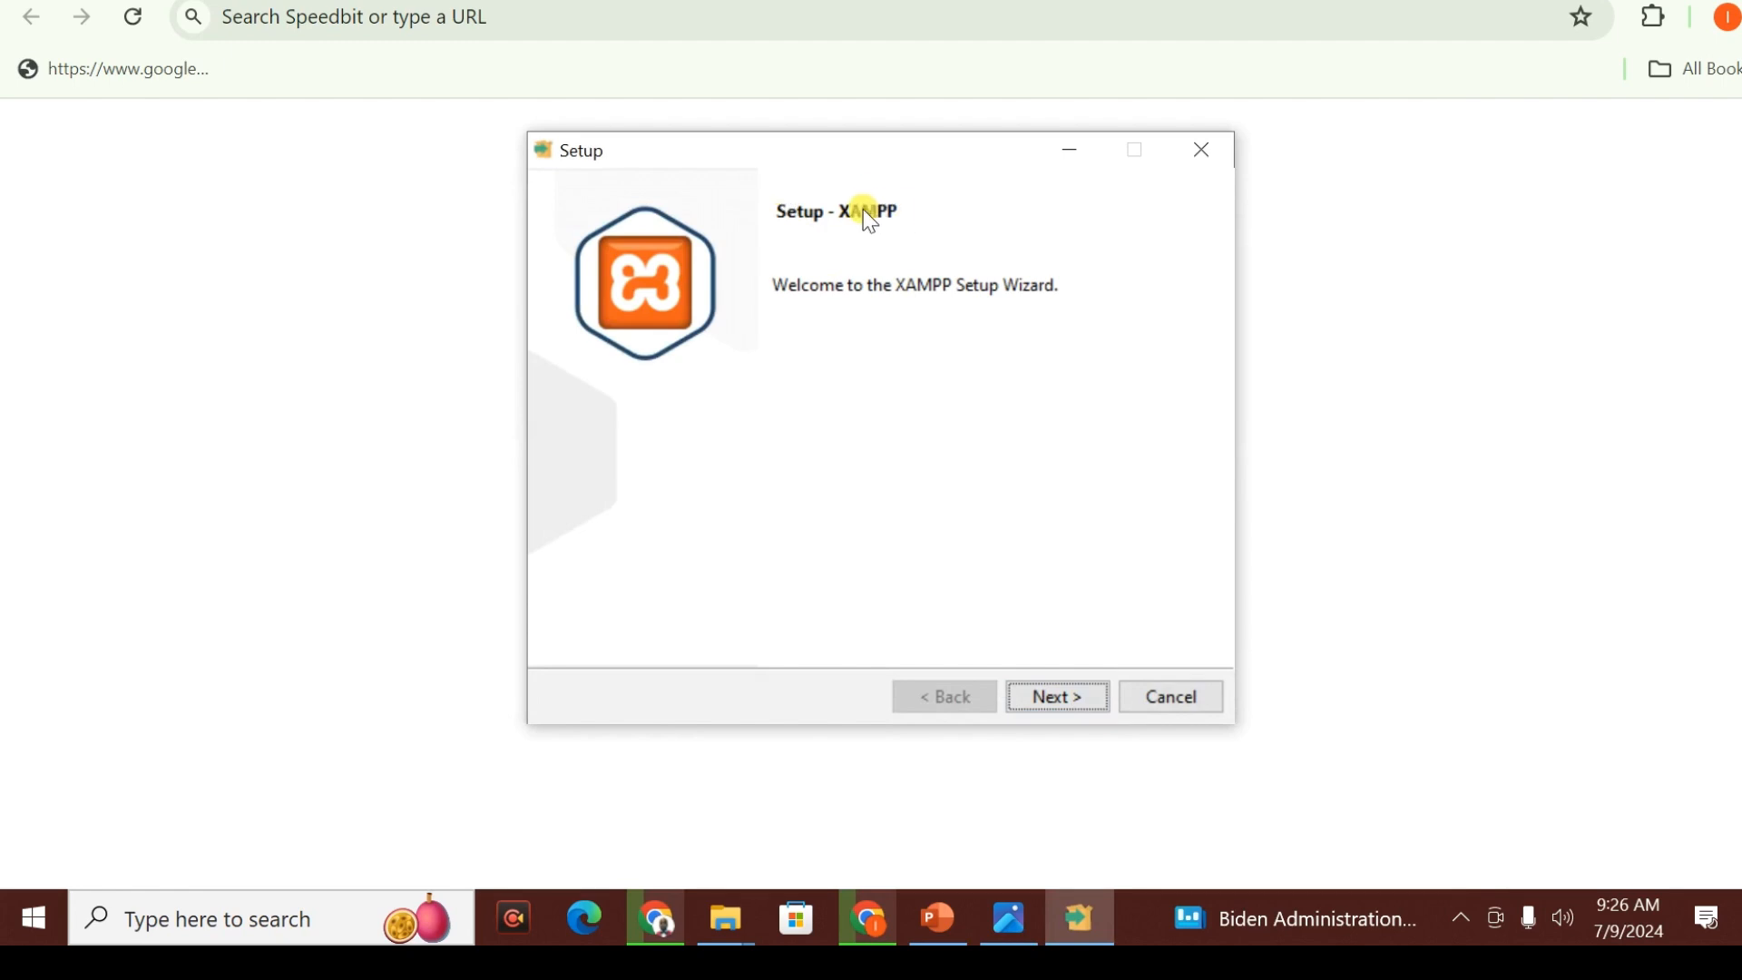
- Go through the component selection with MySQL included and accept C:\xampp as the installation folder
{"action": "left_click", "coordinate": [1052, 701]}
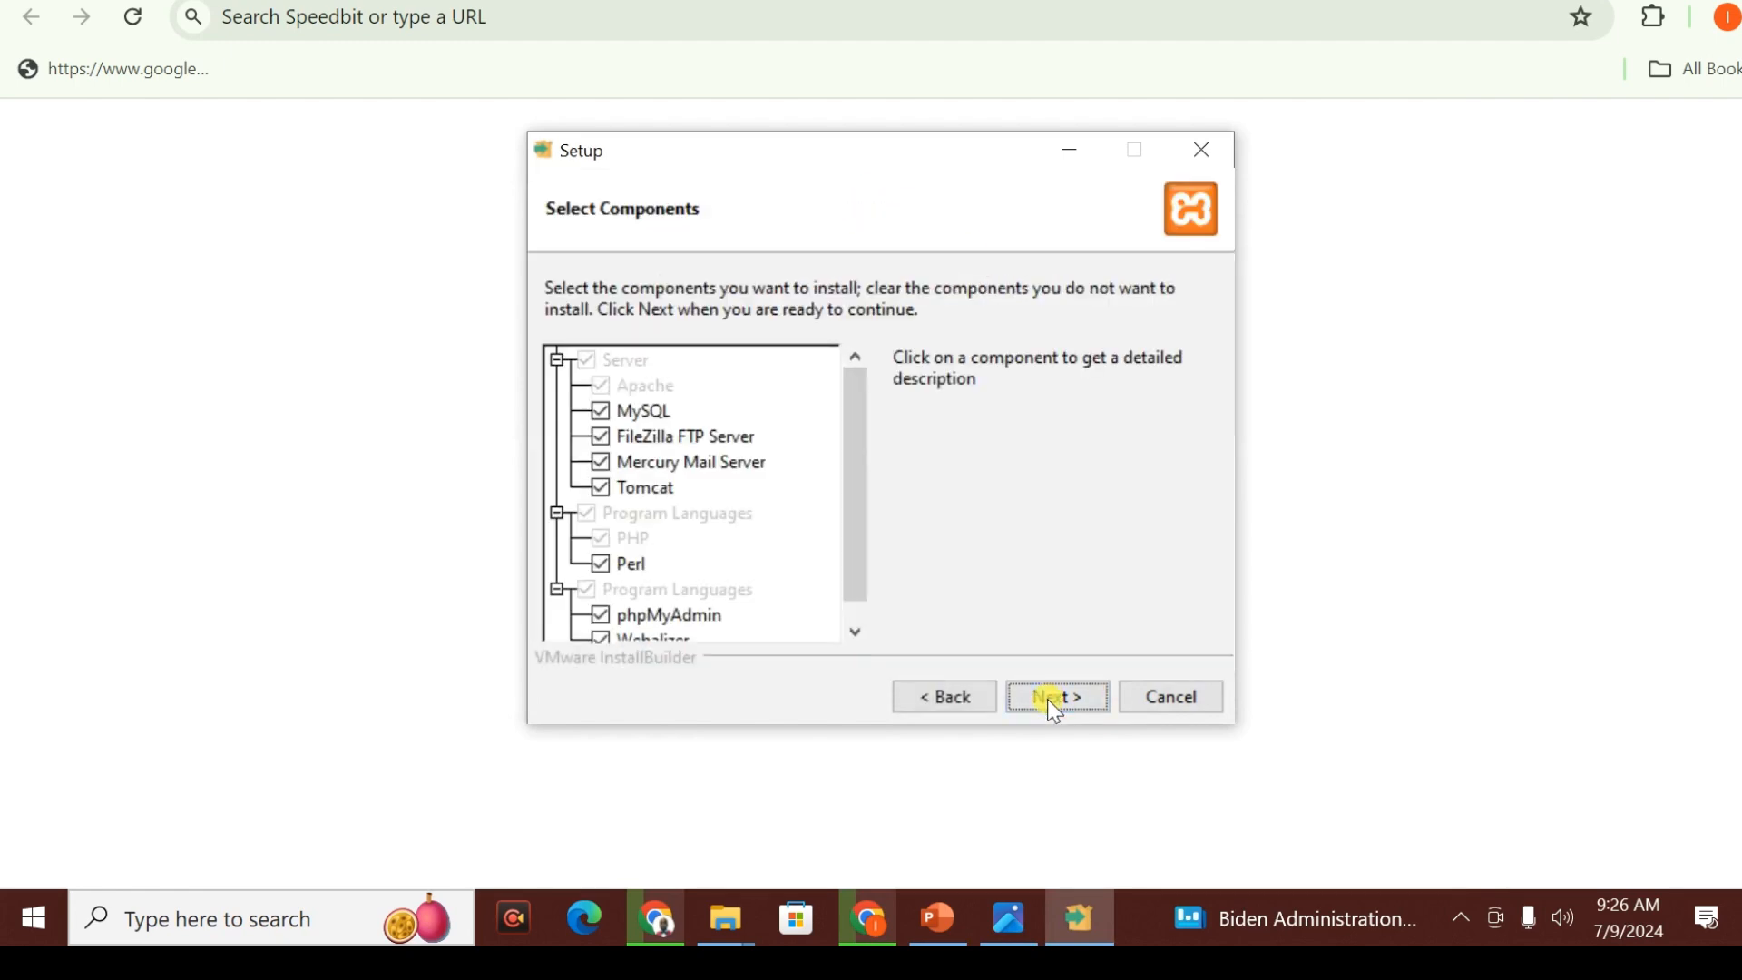
{"action": "left_click", "coordinate": [601, 410]}
{"action": "left_click", "coordinate": [1051, 699]}
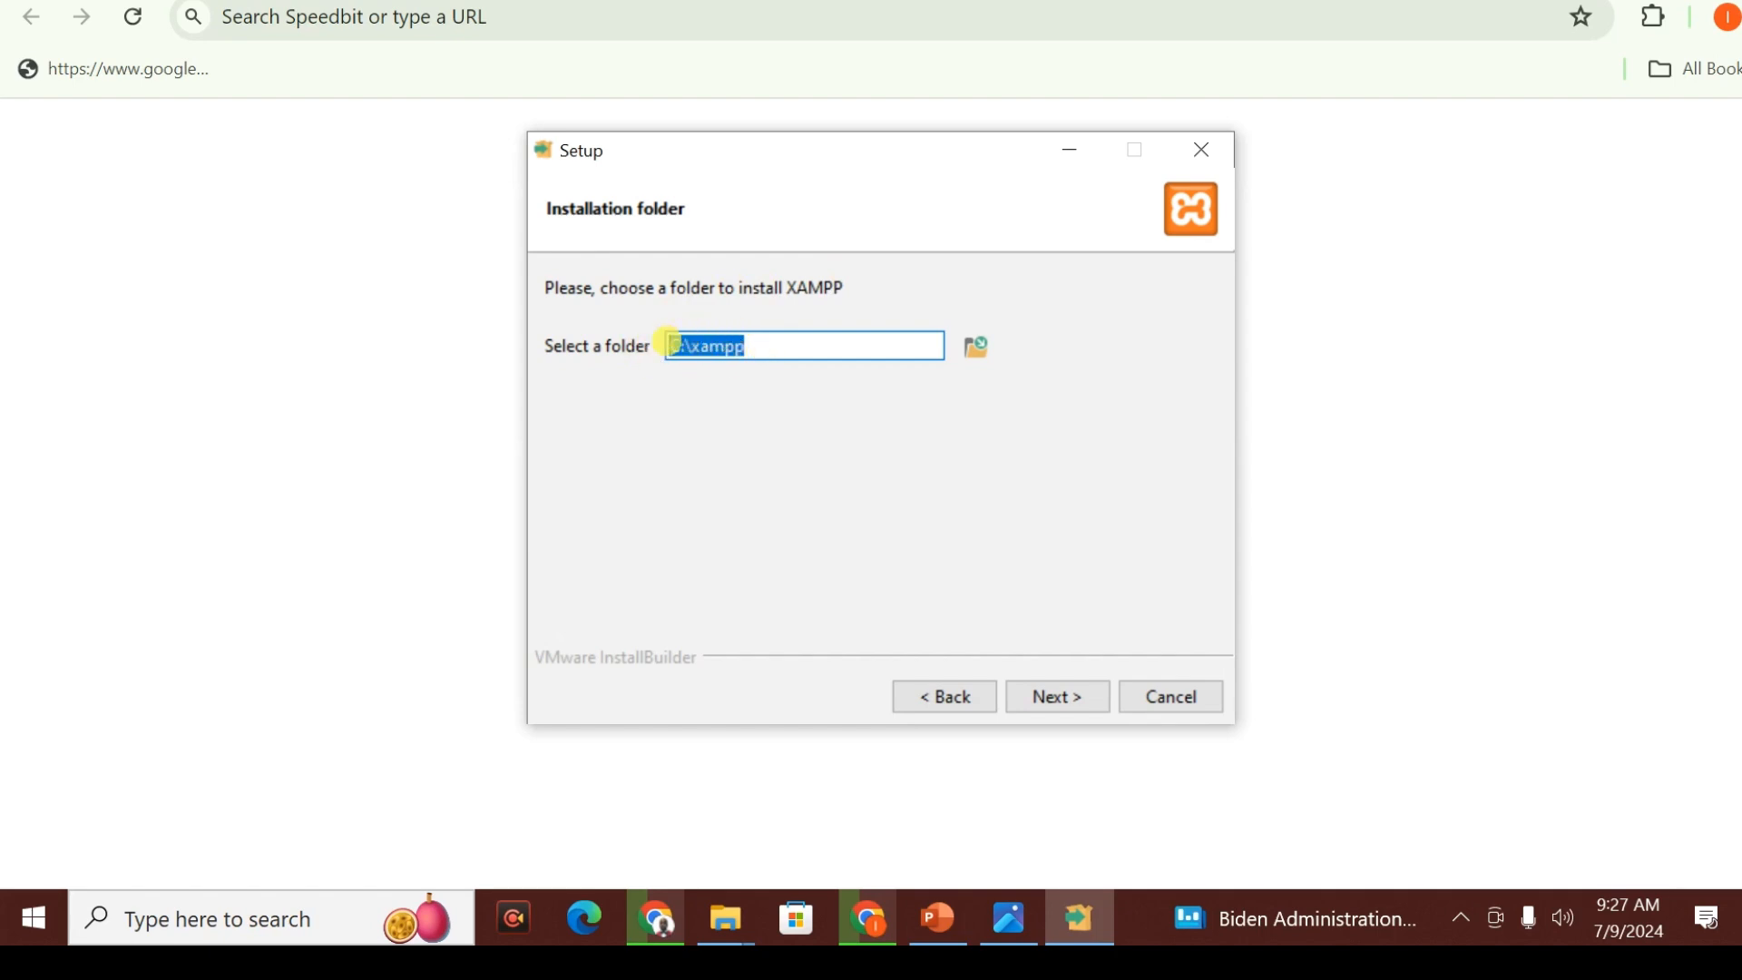
{"action": "left_click", "coordinate": [1047, 691]}
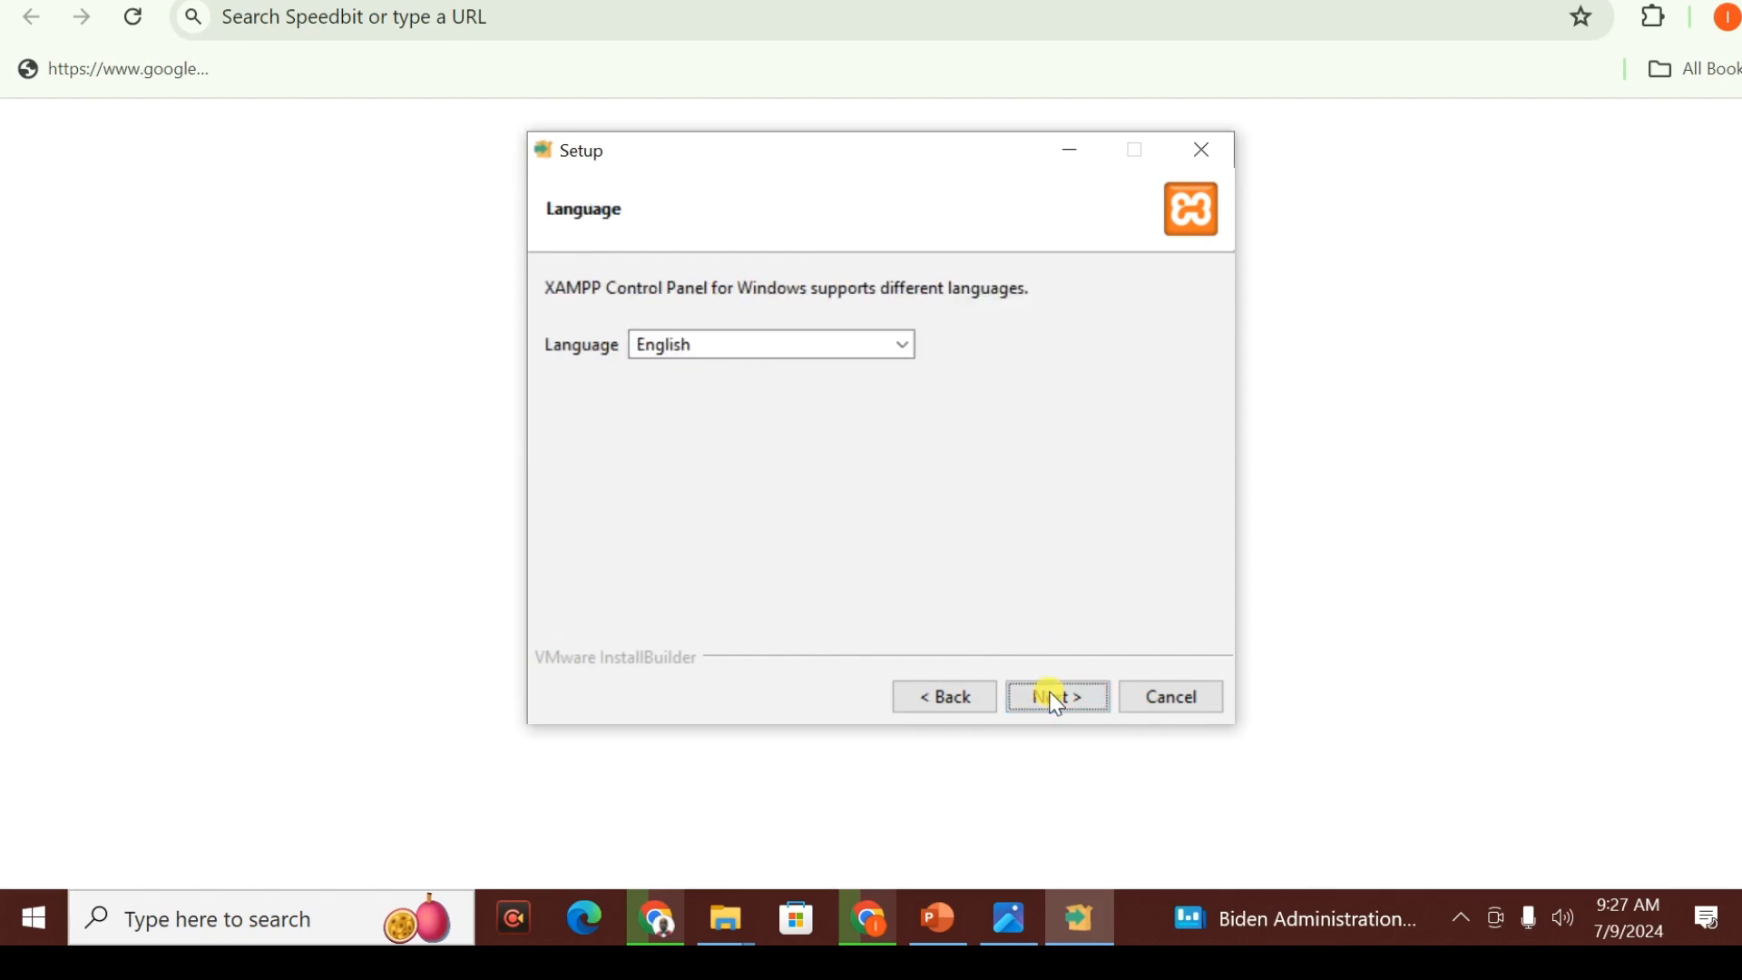
- Keep English as the XAMPP Control Panel language and start the installation
{"action": "left_click", "coordinate": [887, 350]}
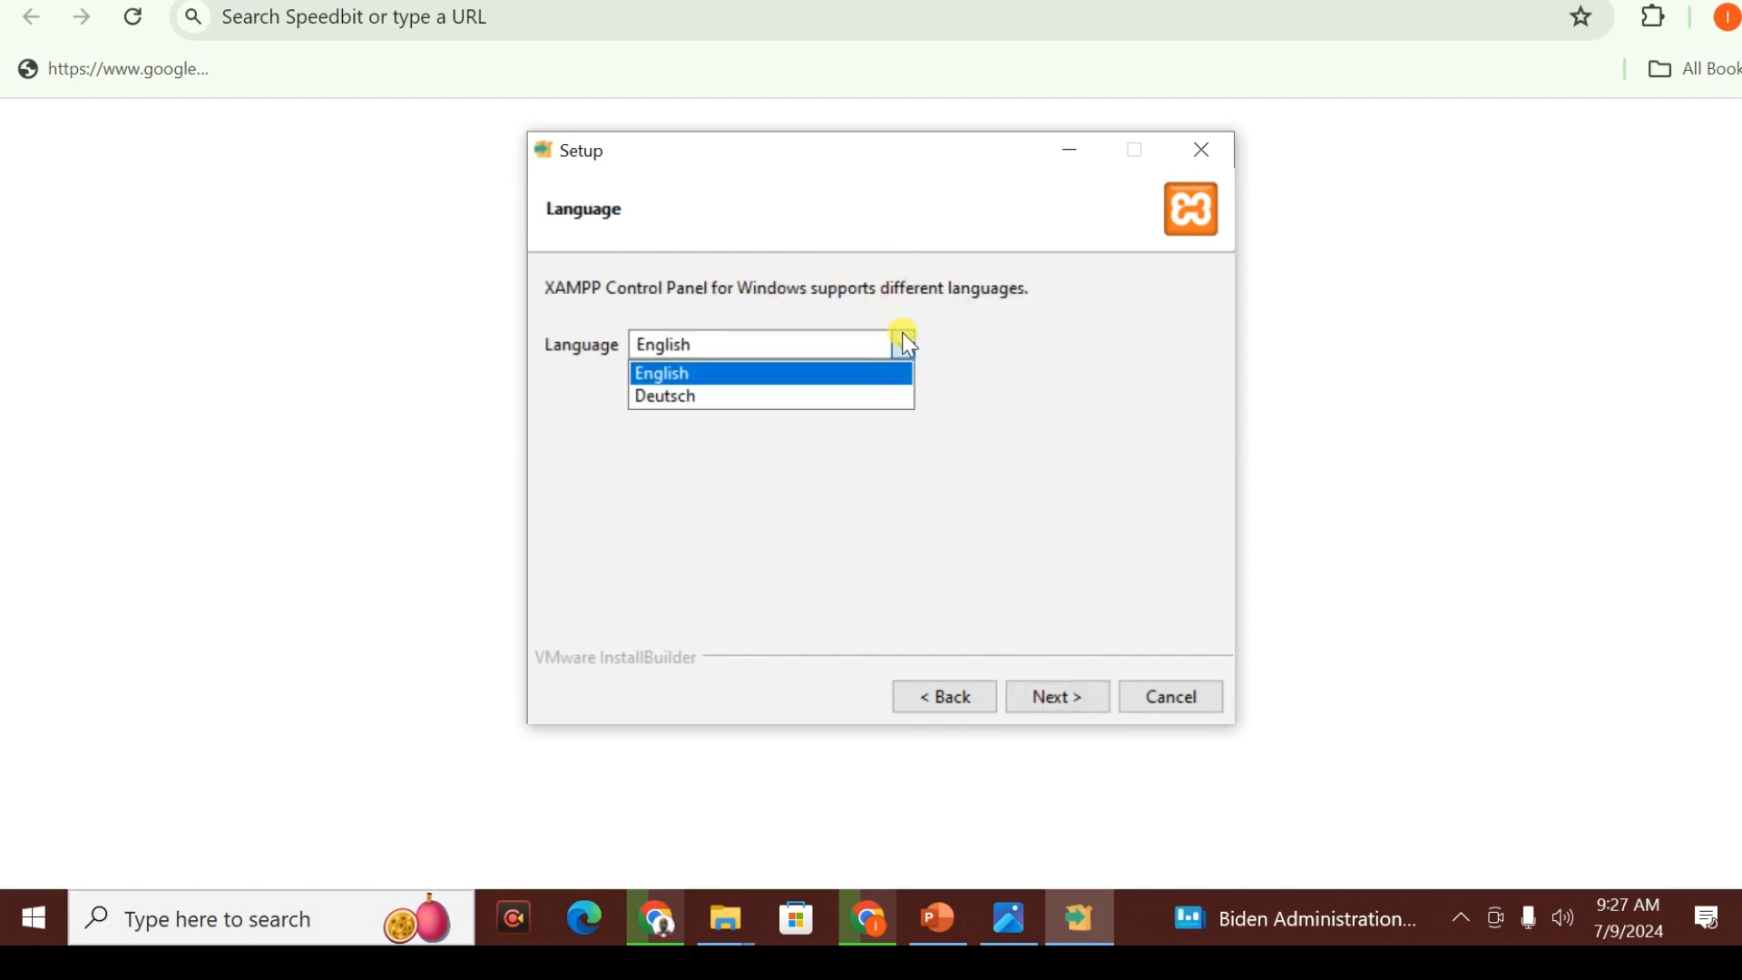
{"action": "left_click", "coordinate": [902, 333]}
{"action": "left_click", "coordinate": [1064, 695]}
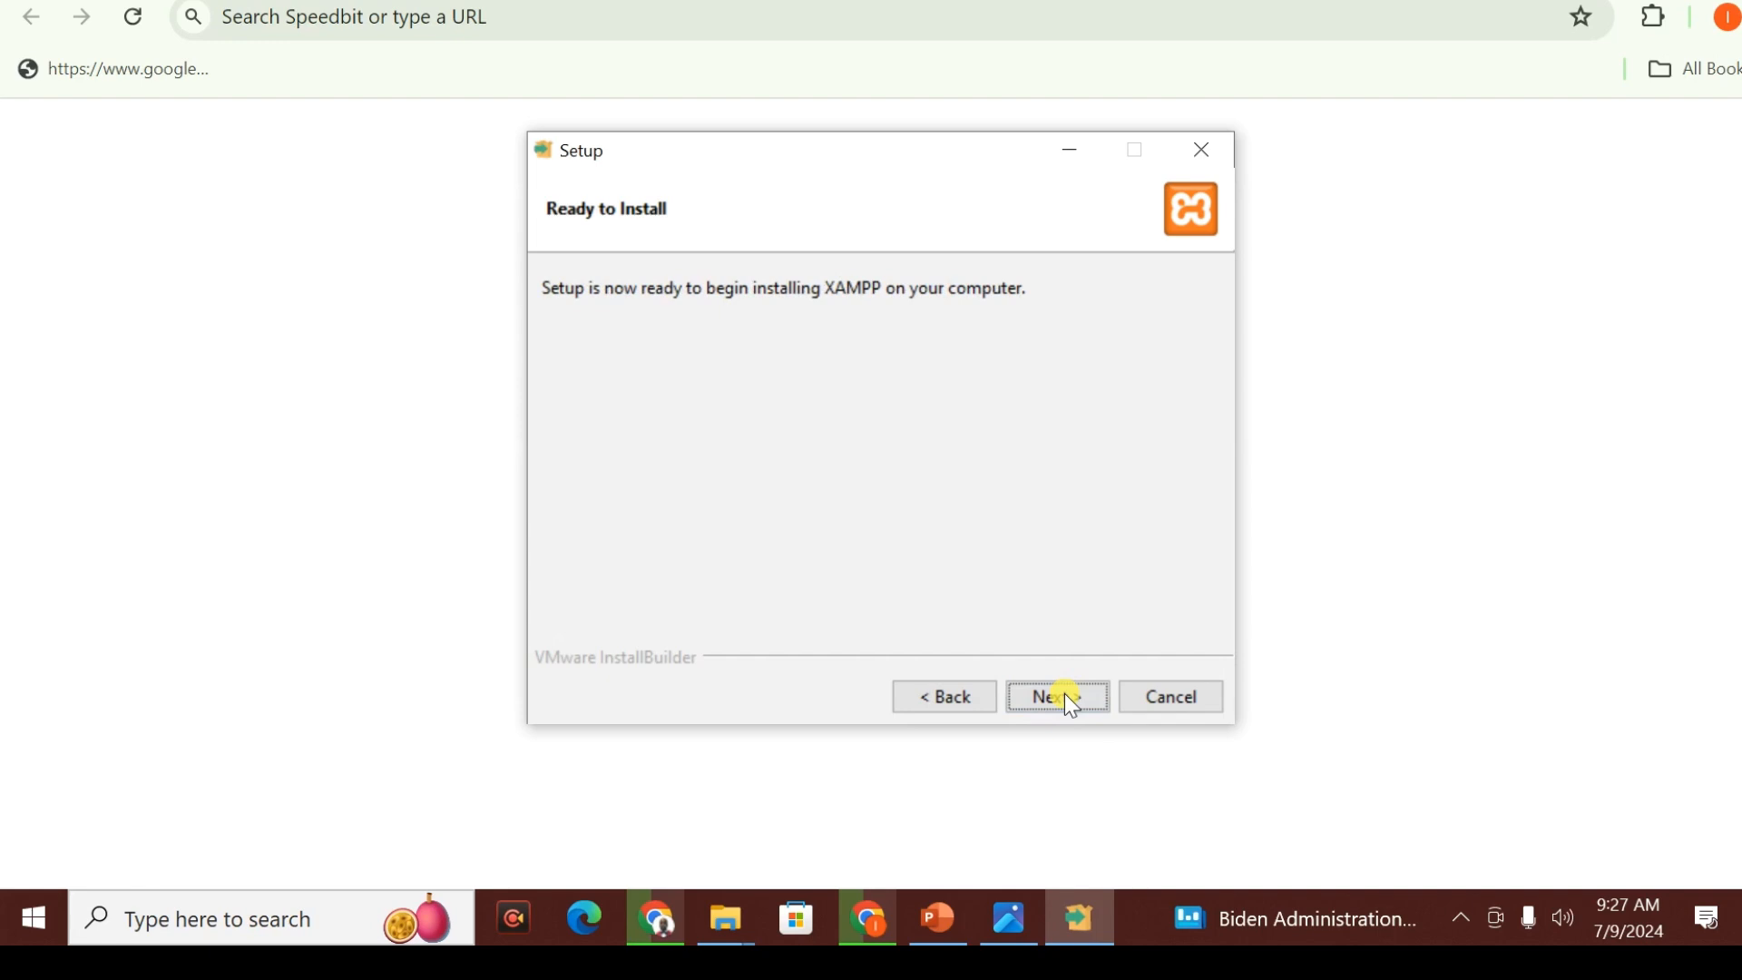
{"action": "left_click", "coordinate": [1064, 695]}
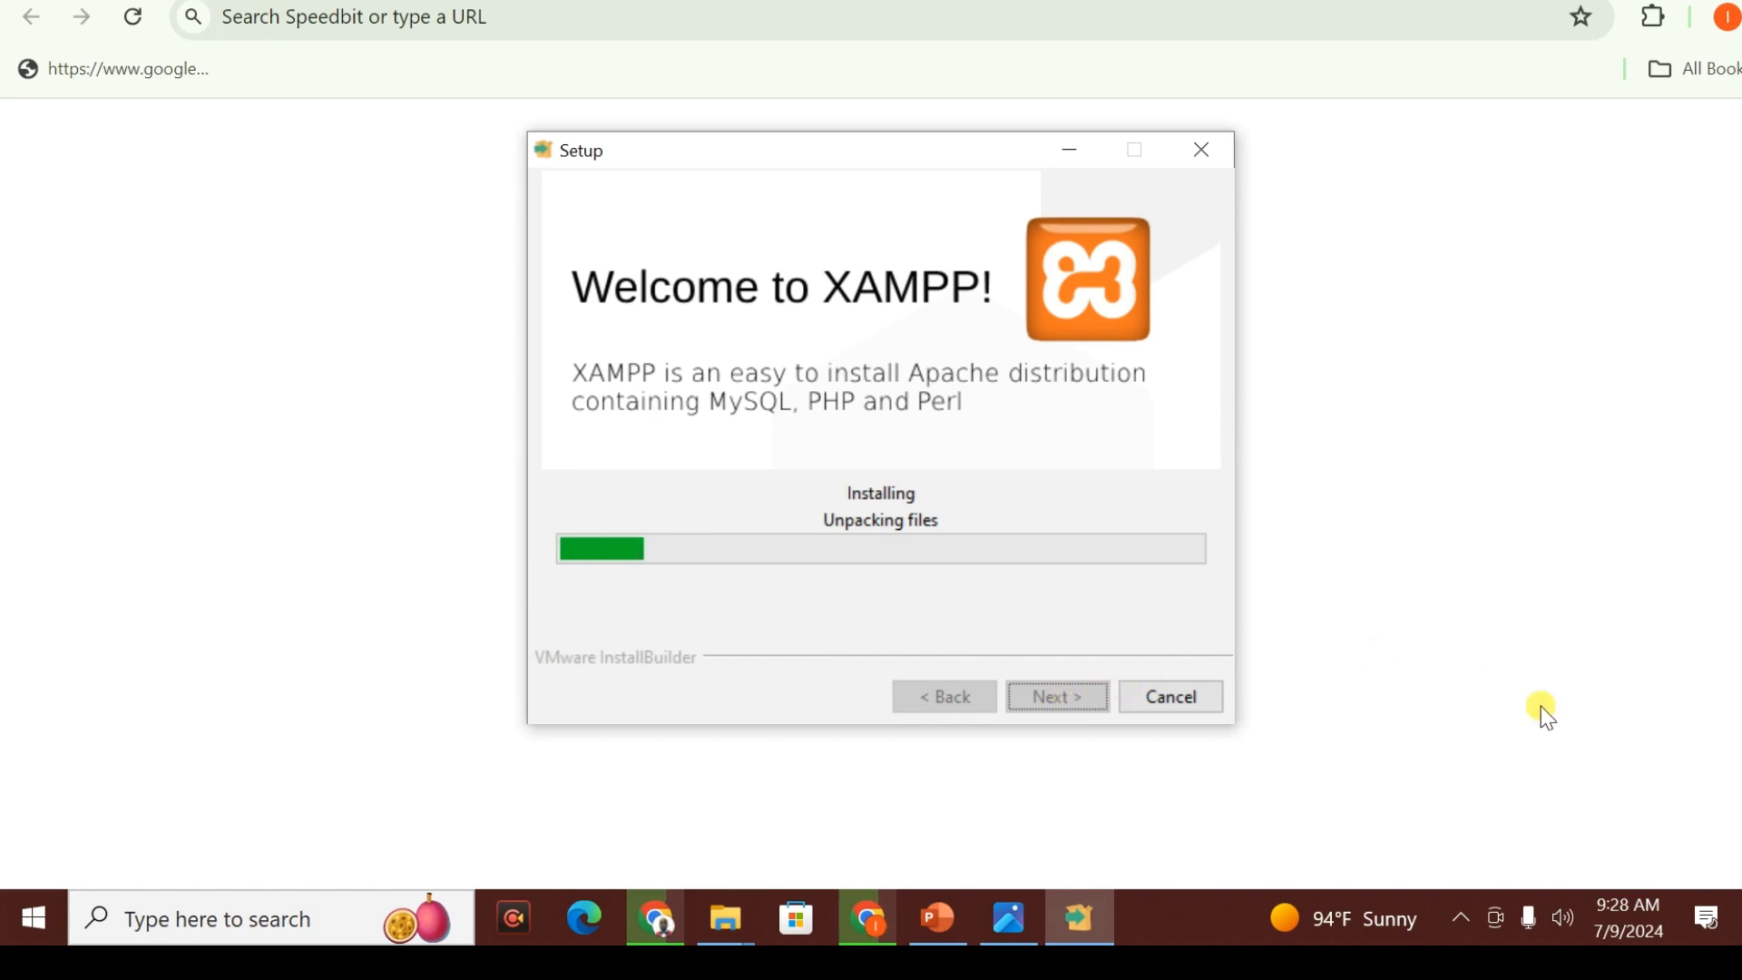
- Finish the setup wizard with the Control Panel set to start, and start the Apache and MySQL modules
{"action": "mouse_move", "coordinate": [1728, 812]}
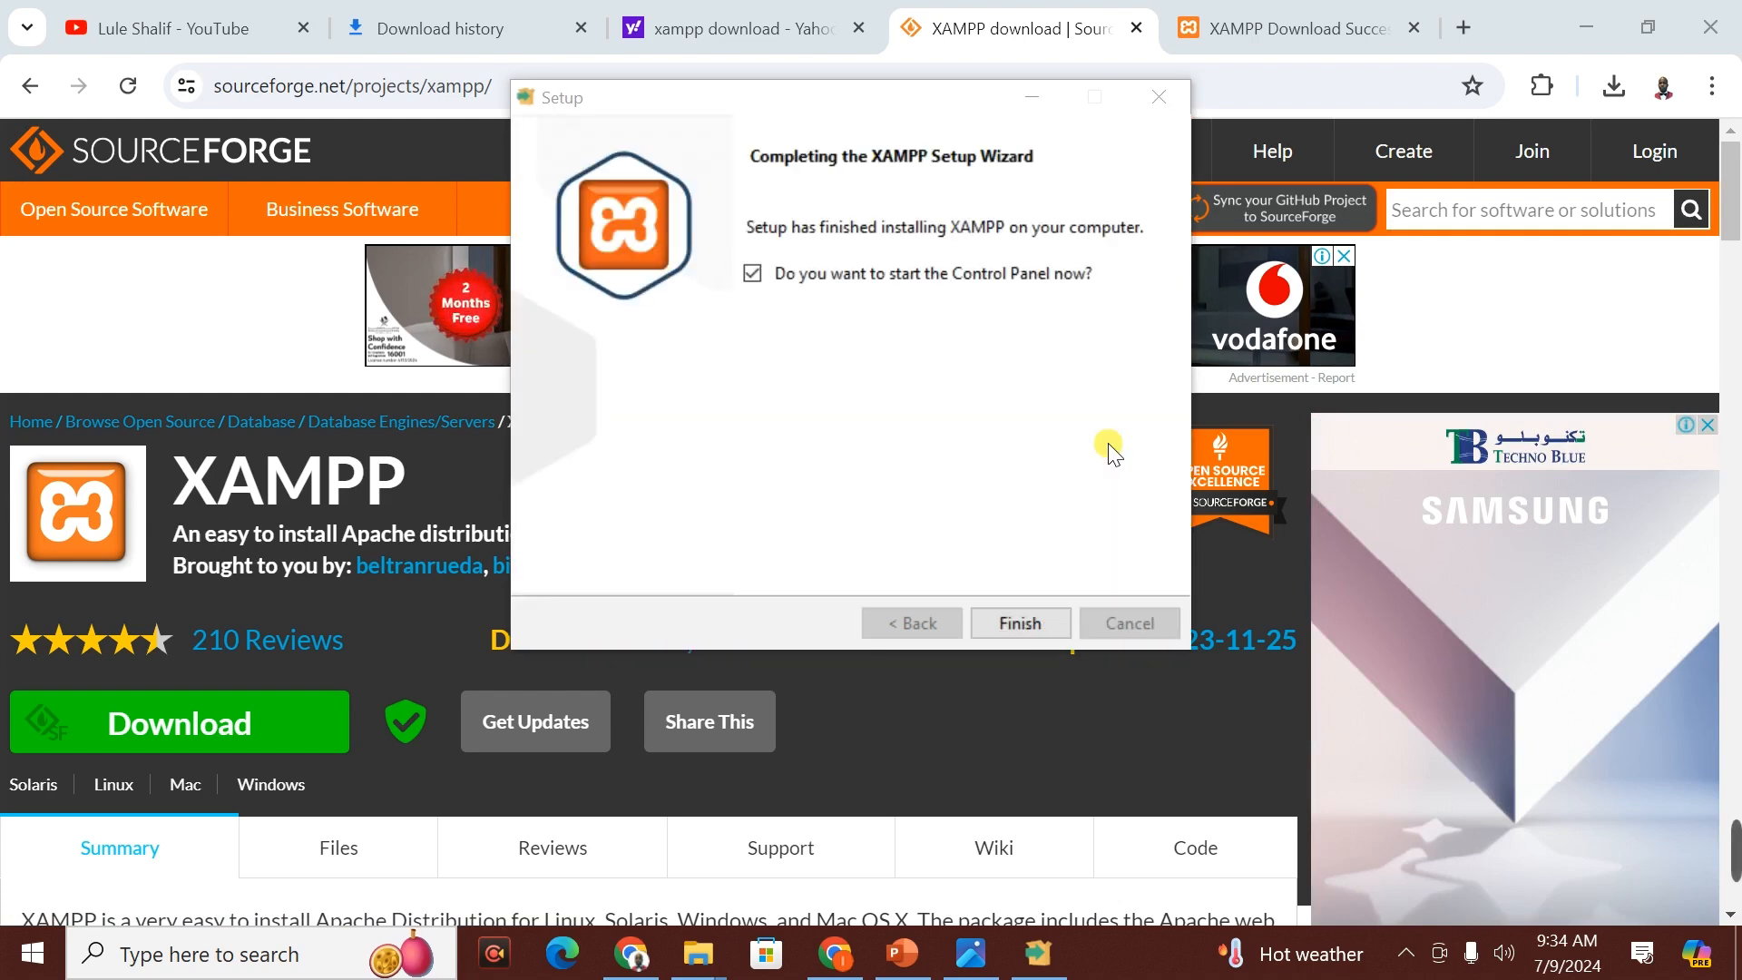
{"action": "left_click", "coordinate": [1009, 620]}
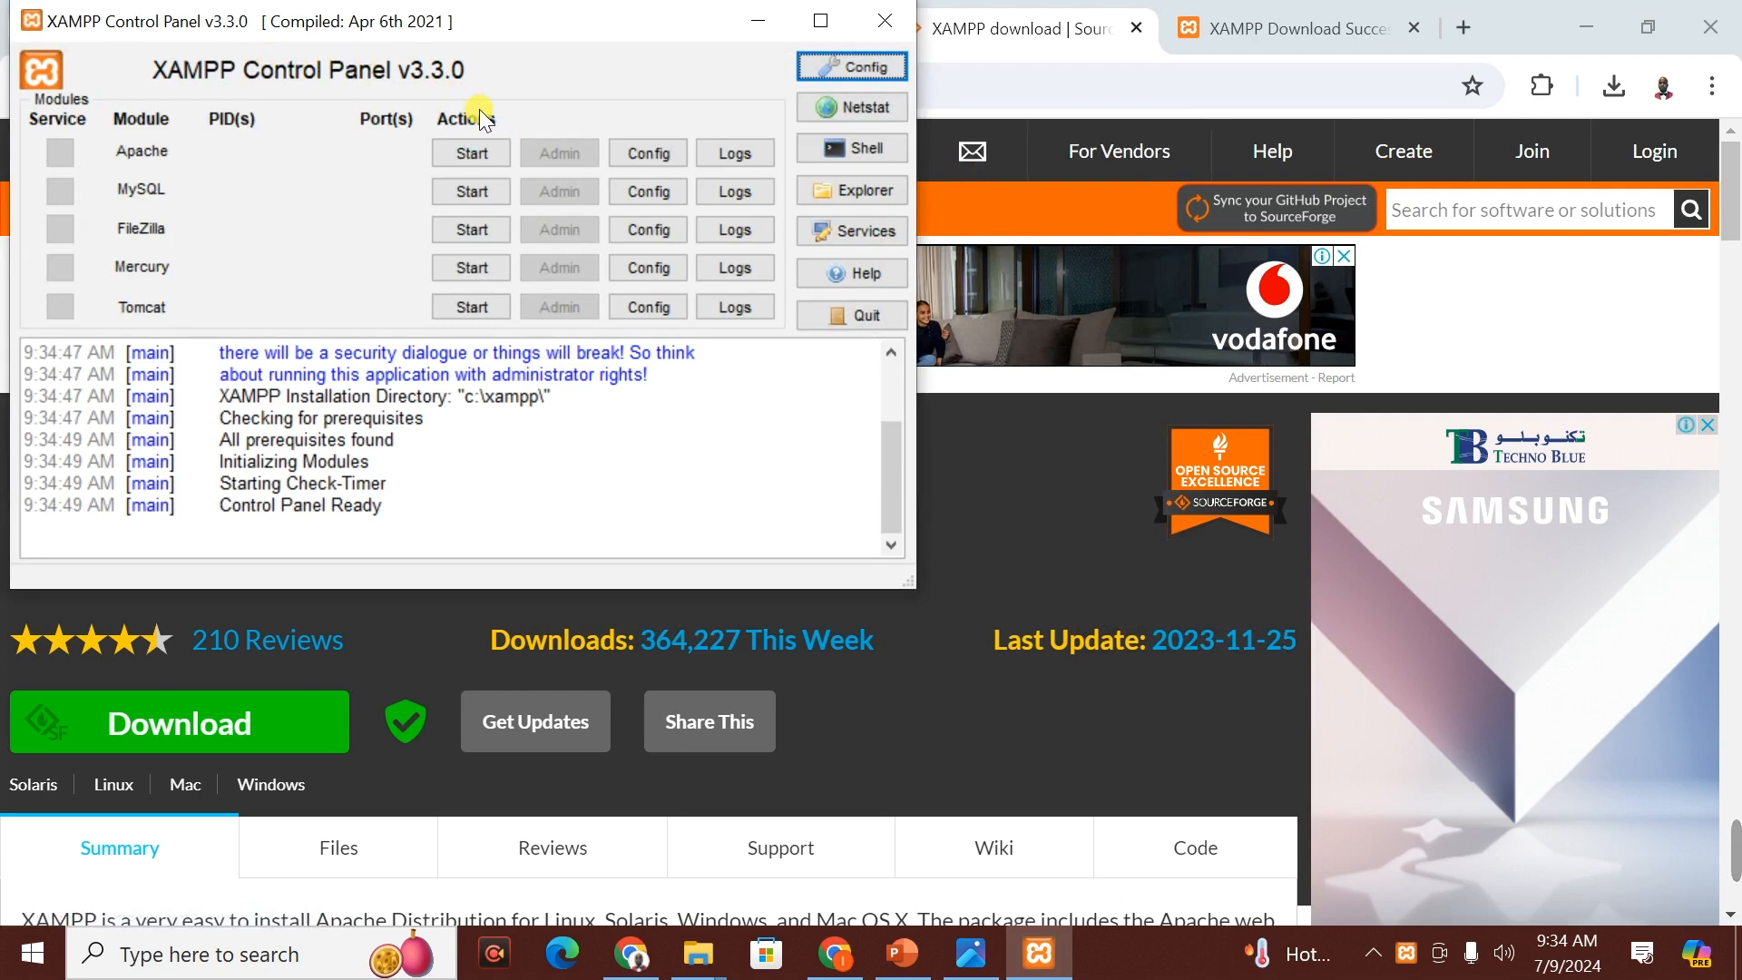
{"action": "left_click", "coordinate": [463, 155]}
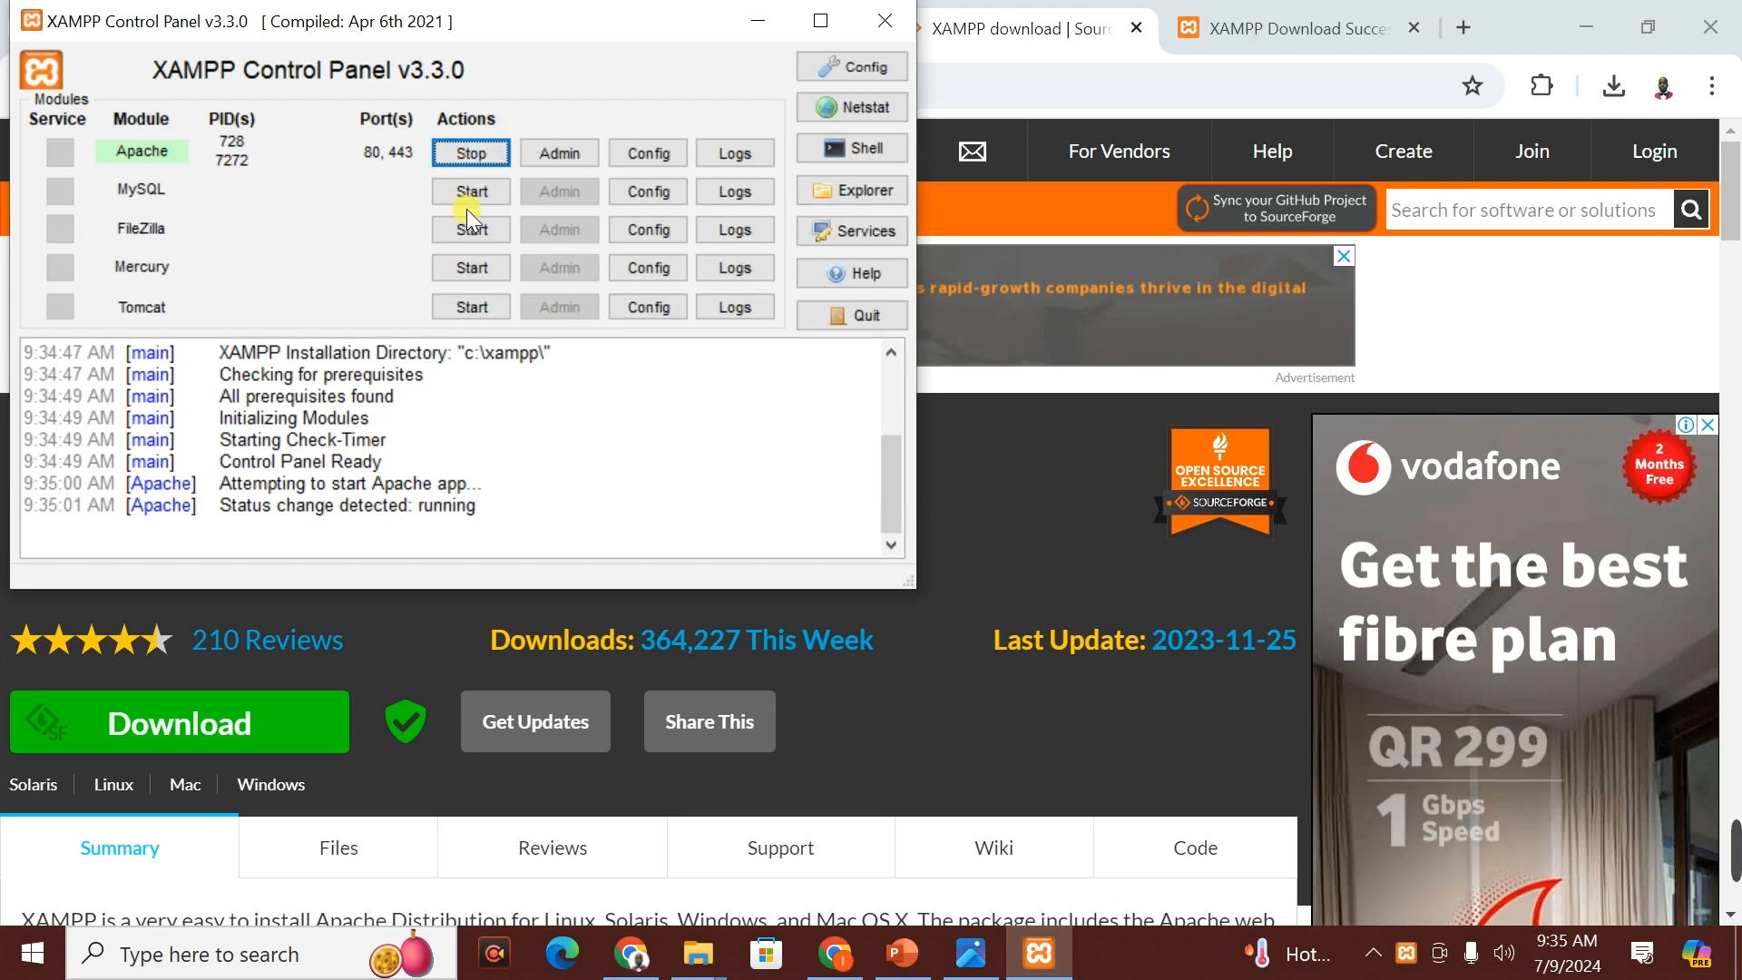
{"action": "left_click", "coordinate": [477, 182]}
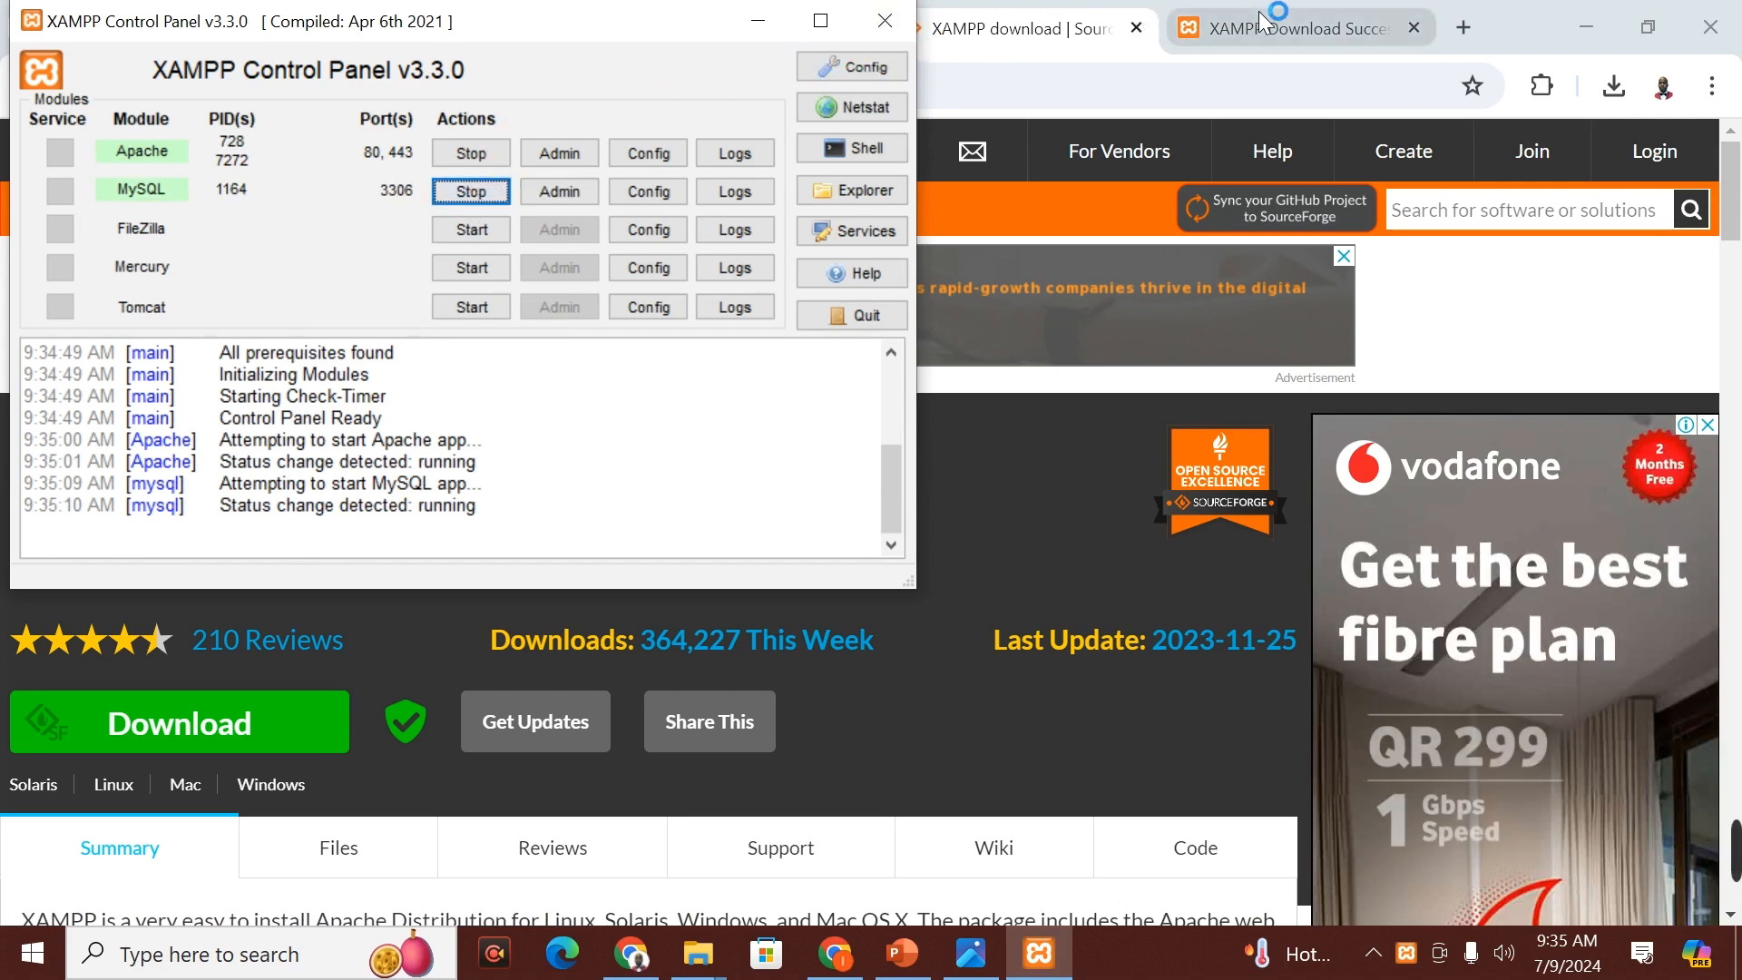
- Search the web for WORDPRESS DOWNLOAD in a new browser tab
{"action": "mouse_move", "coordinate": [1265, 13]}
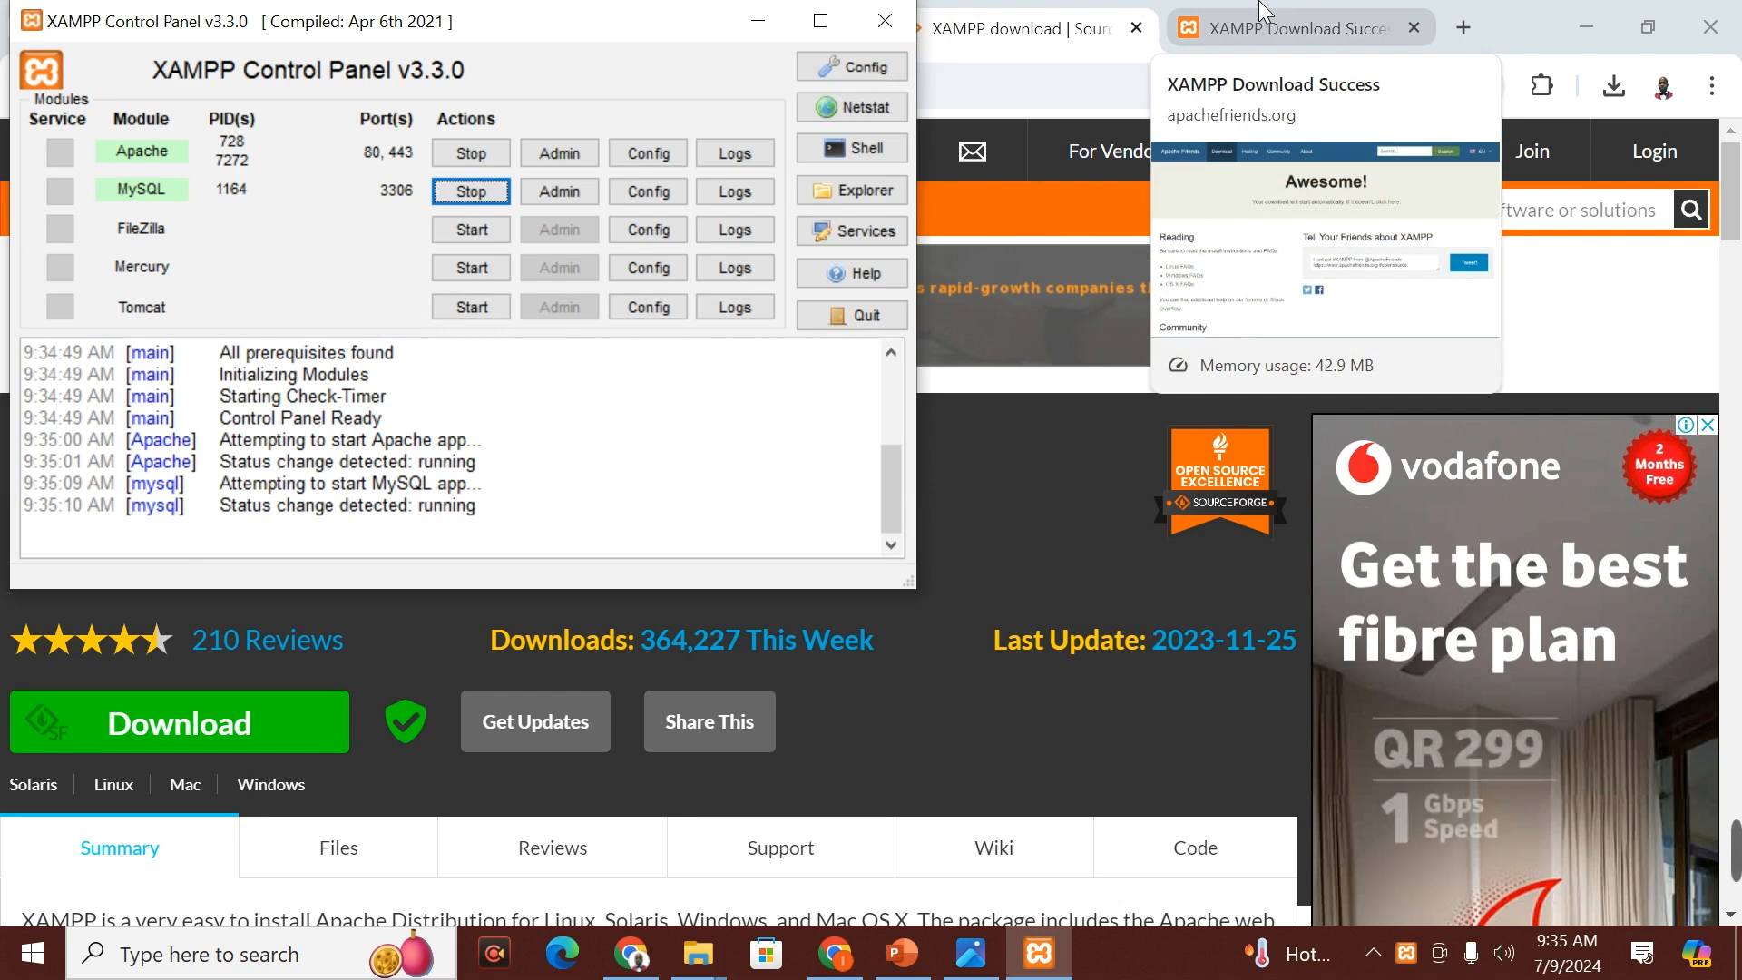
{"action": "left_click", "coordinate": [1457, 34]}
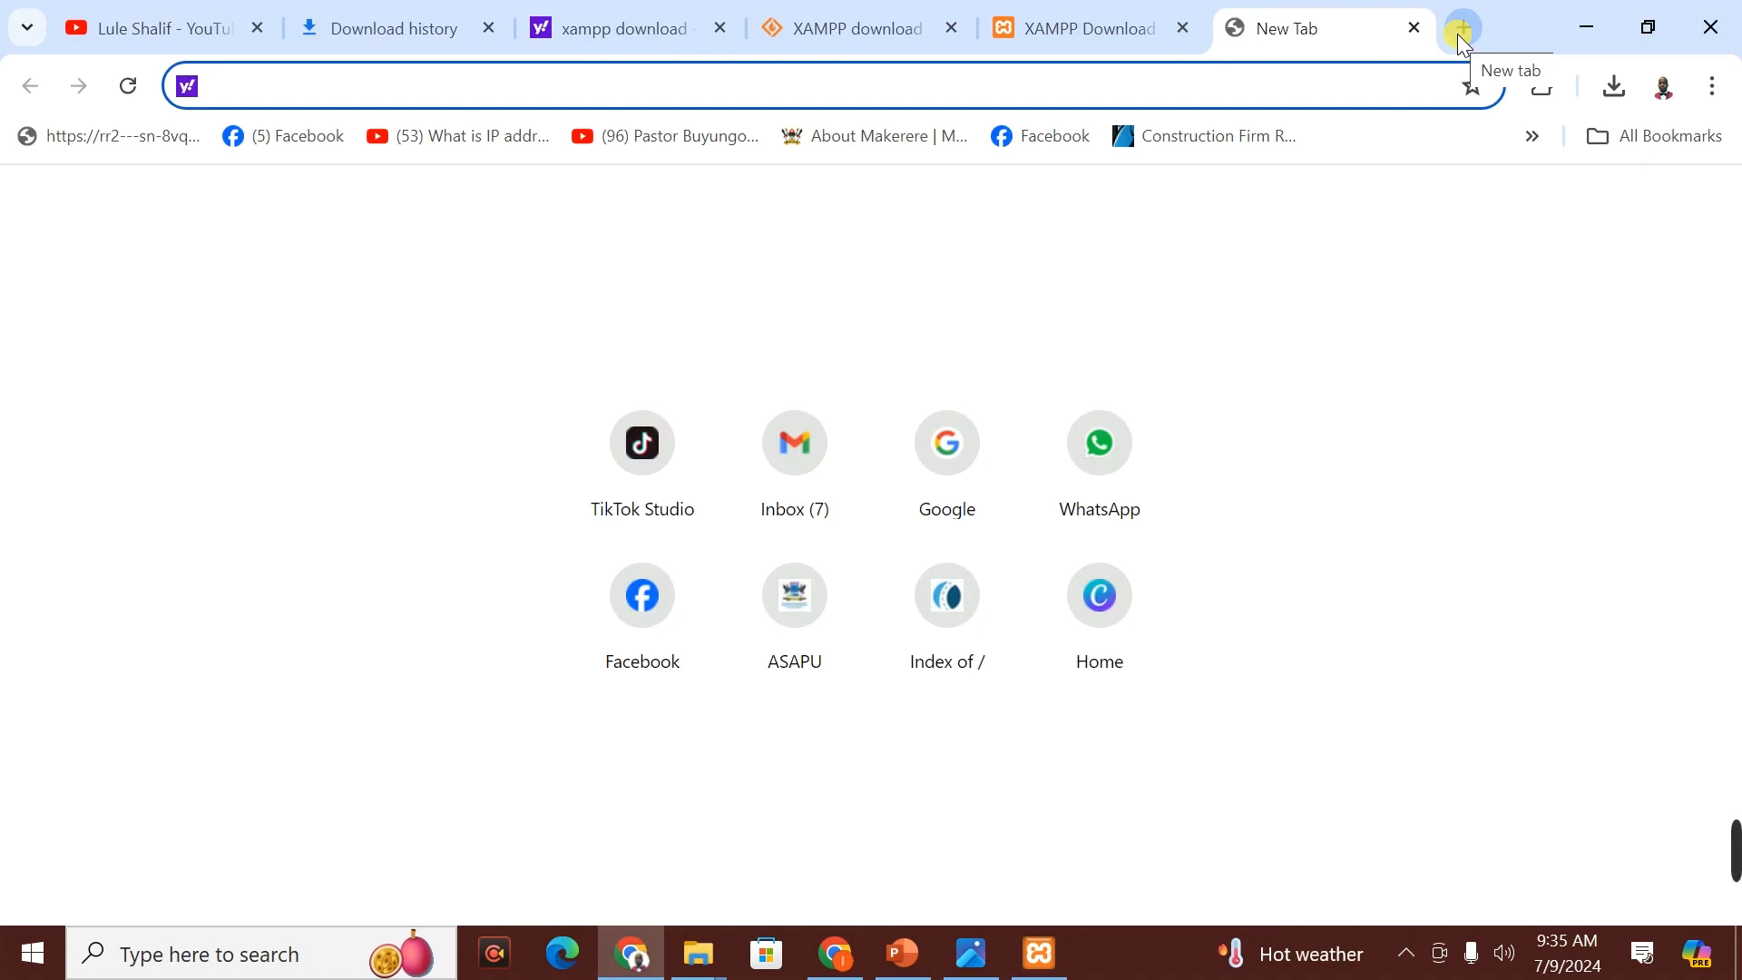
{"action": "type", "text": "WORD"}
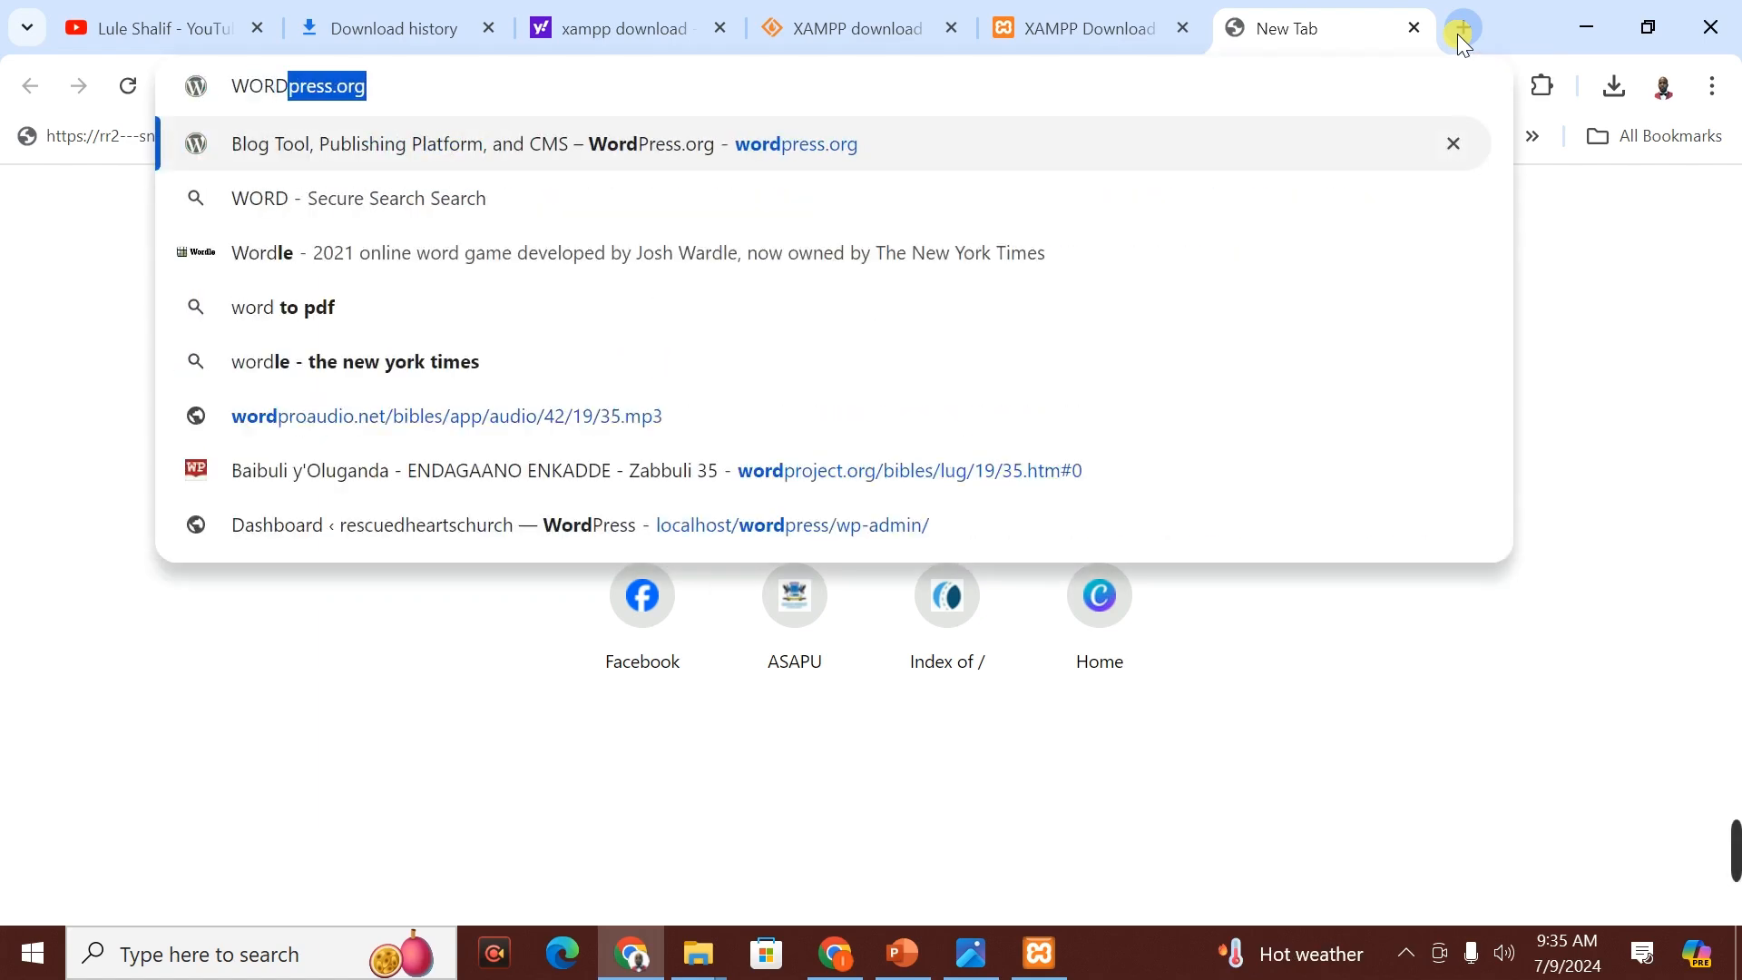
{"action": "type", "text": "PRESS"}
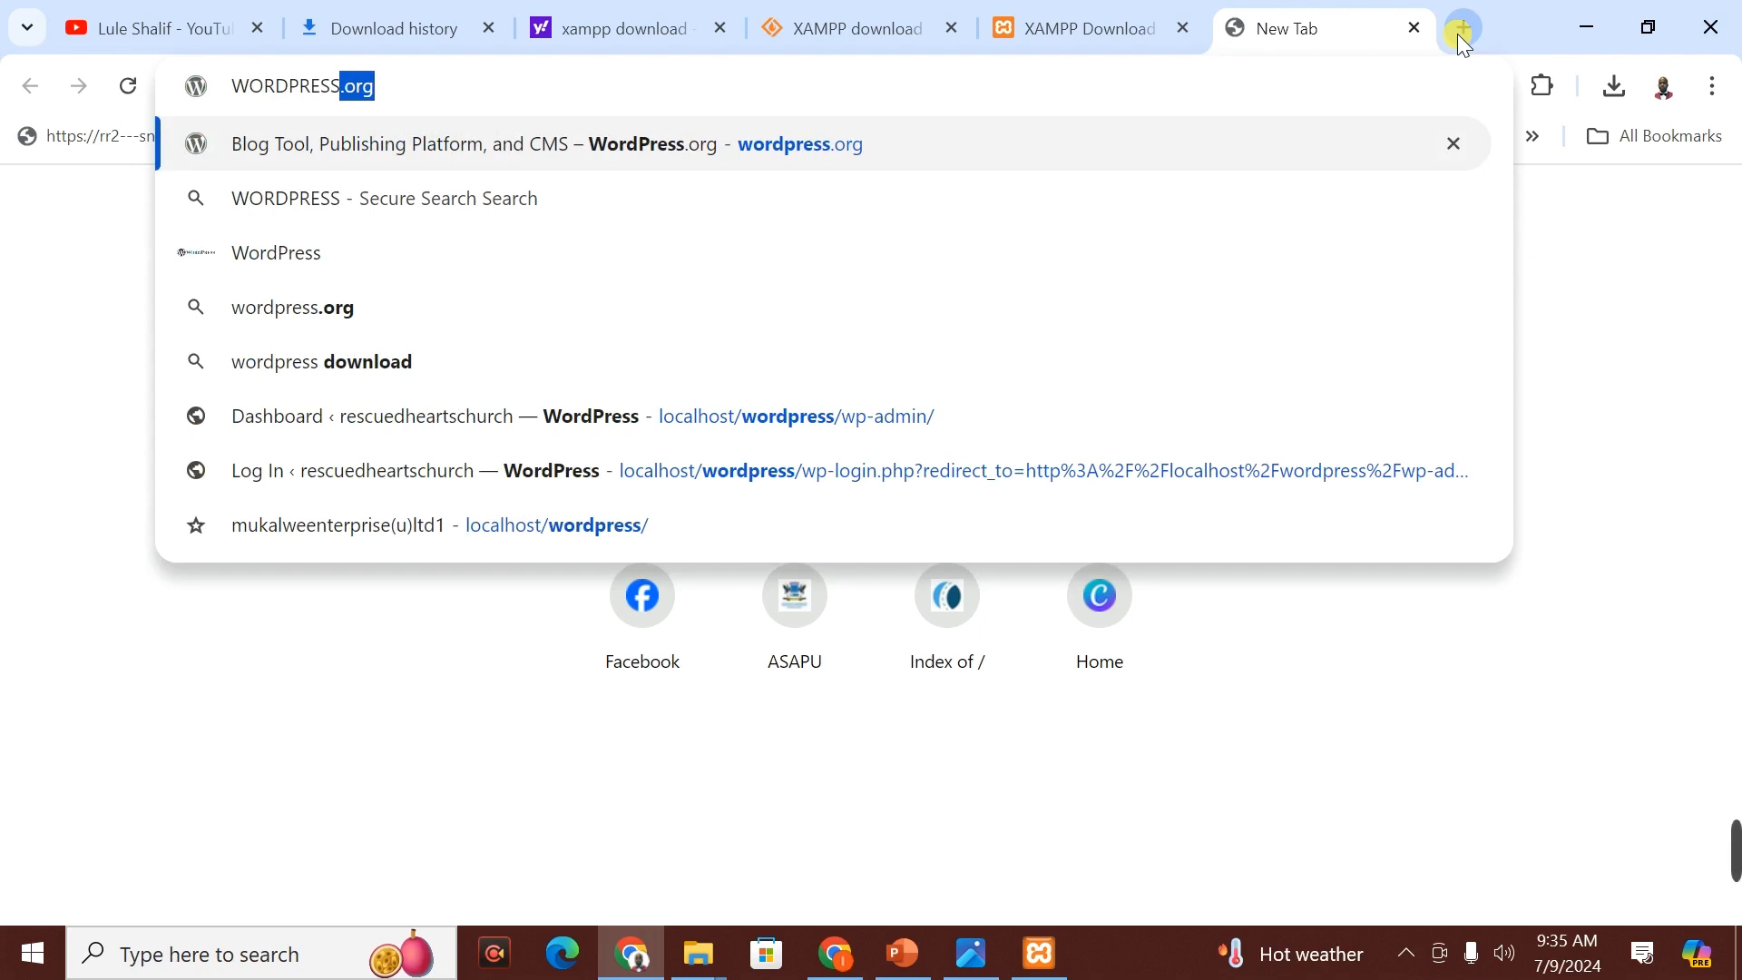
{"action": "type", "text": " DOWNLO"}
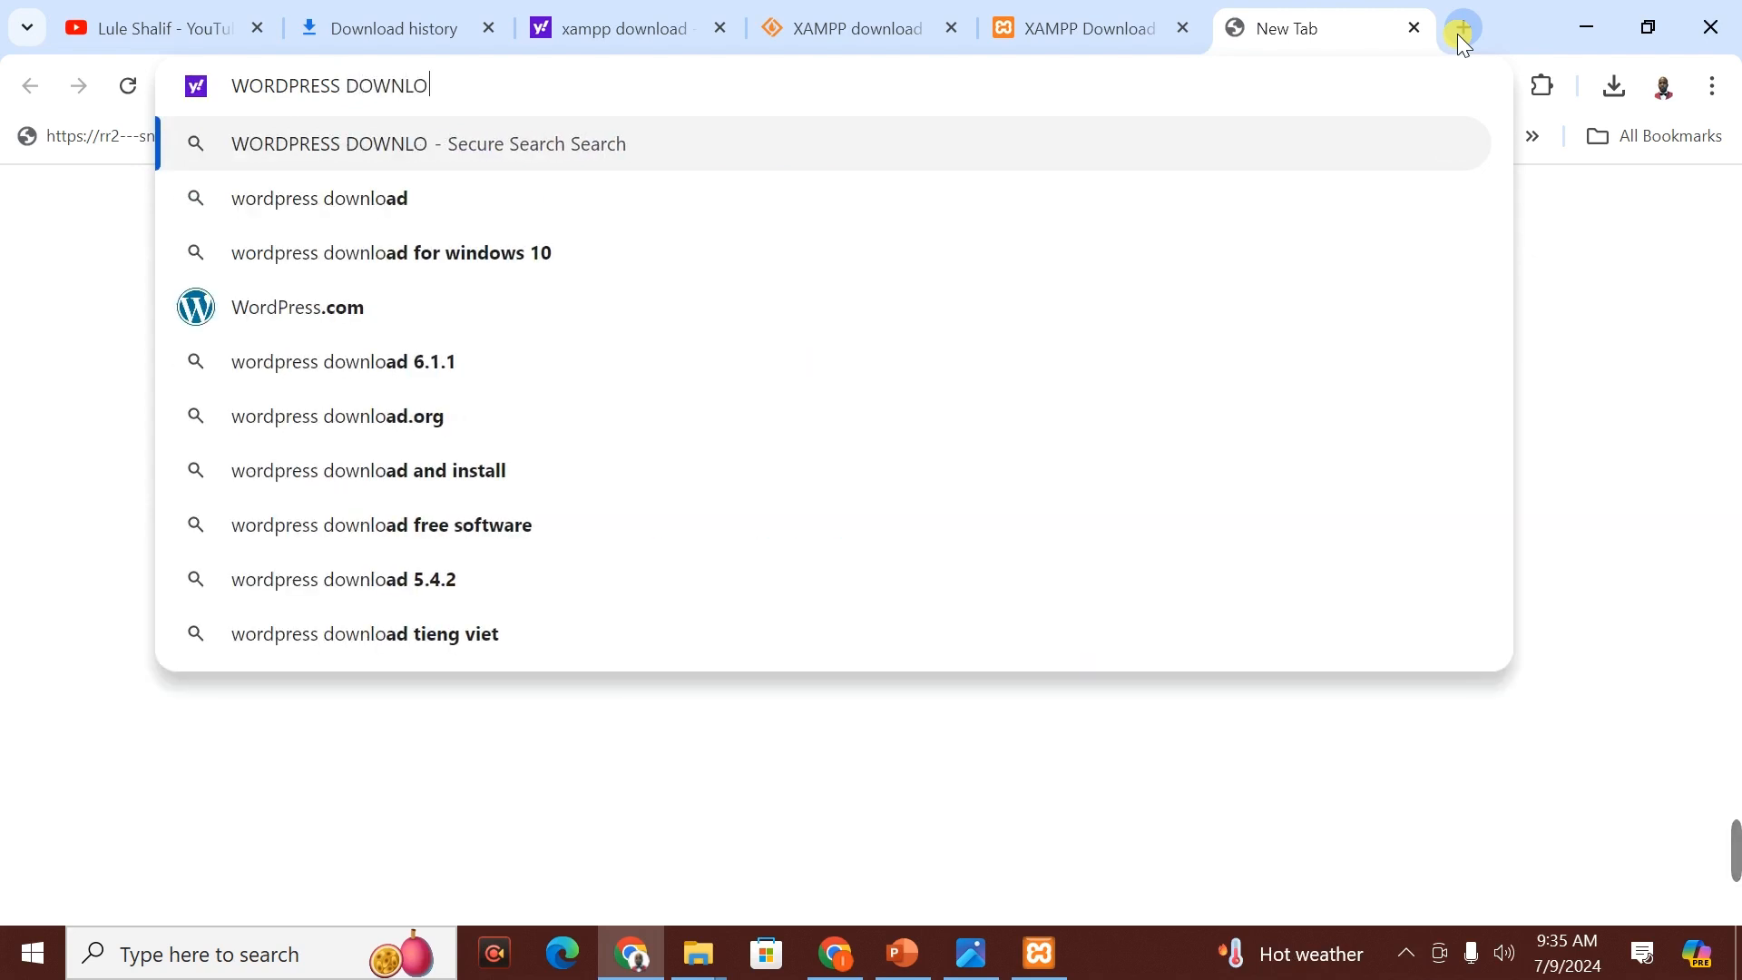
{"action": "key", "text": "BackSpace"}
{"action": "type", "text": "OAD"}
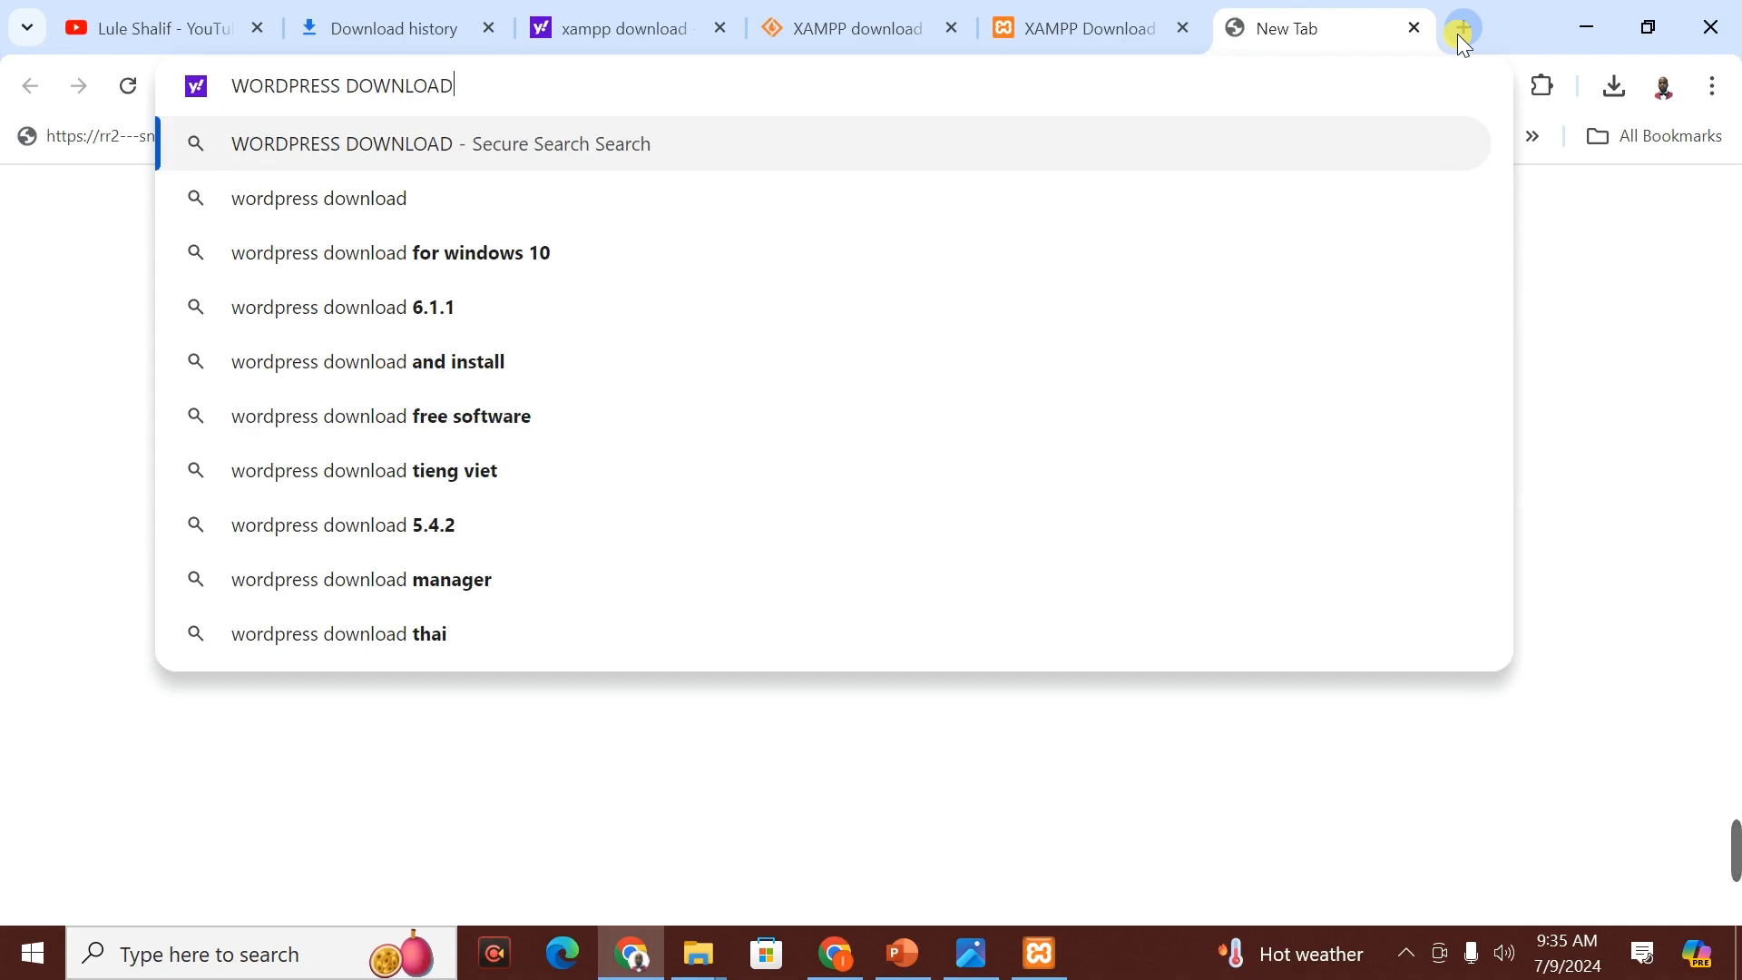
{"action": "key", "text": "Return"}
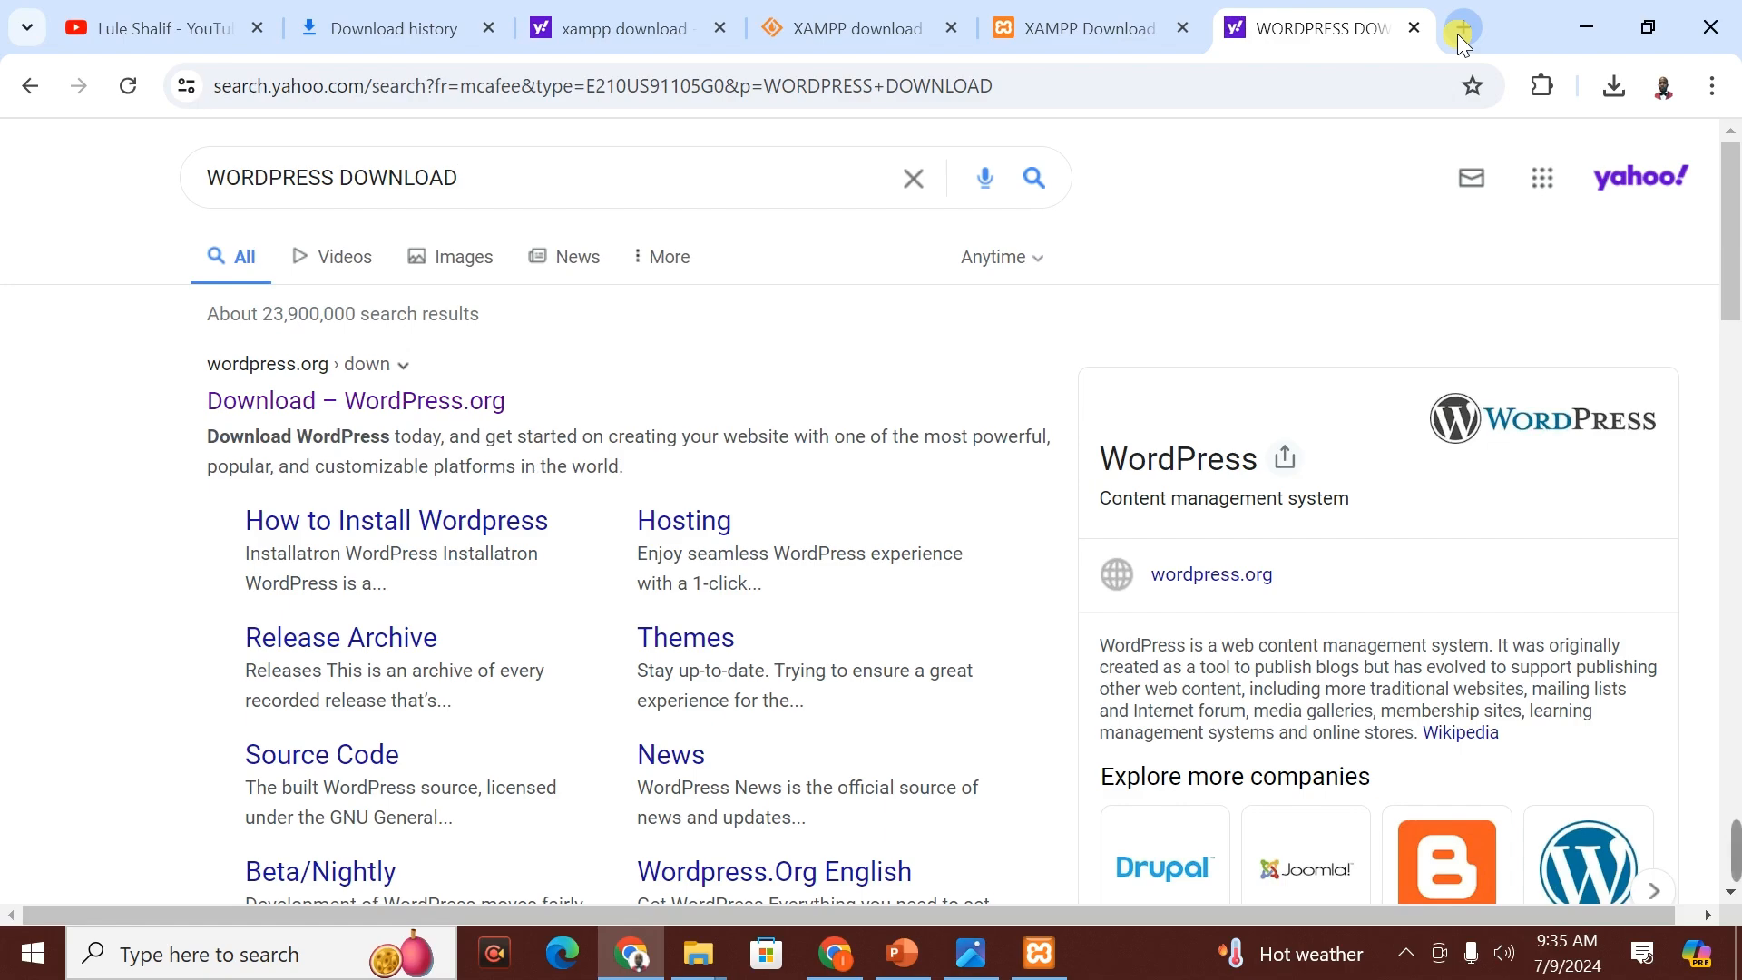
- Open the WordPress.org download page from the search results and download WordPress 6.5.5
{"action": "mouse_move", "coordinate": [1734, 263]}
{"action": "left_mouse_down"}
{"action": "mouse_move", "coordinate": [1737, 599]}
{"action": "mouse_move", "coordinate": [1737, 243]}
{"action": "left_mouse_up"}
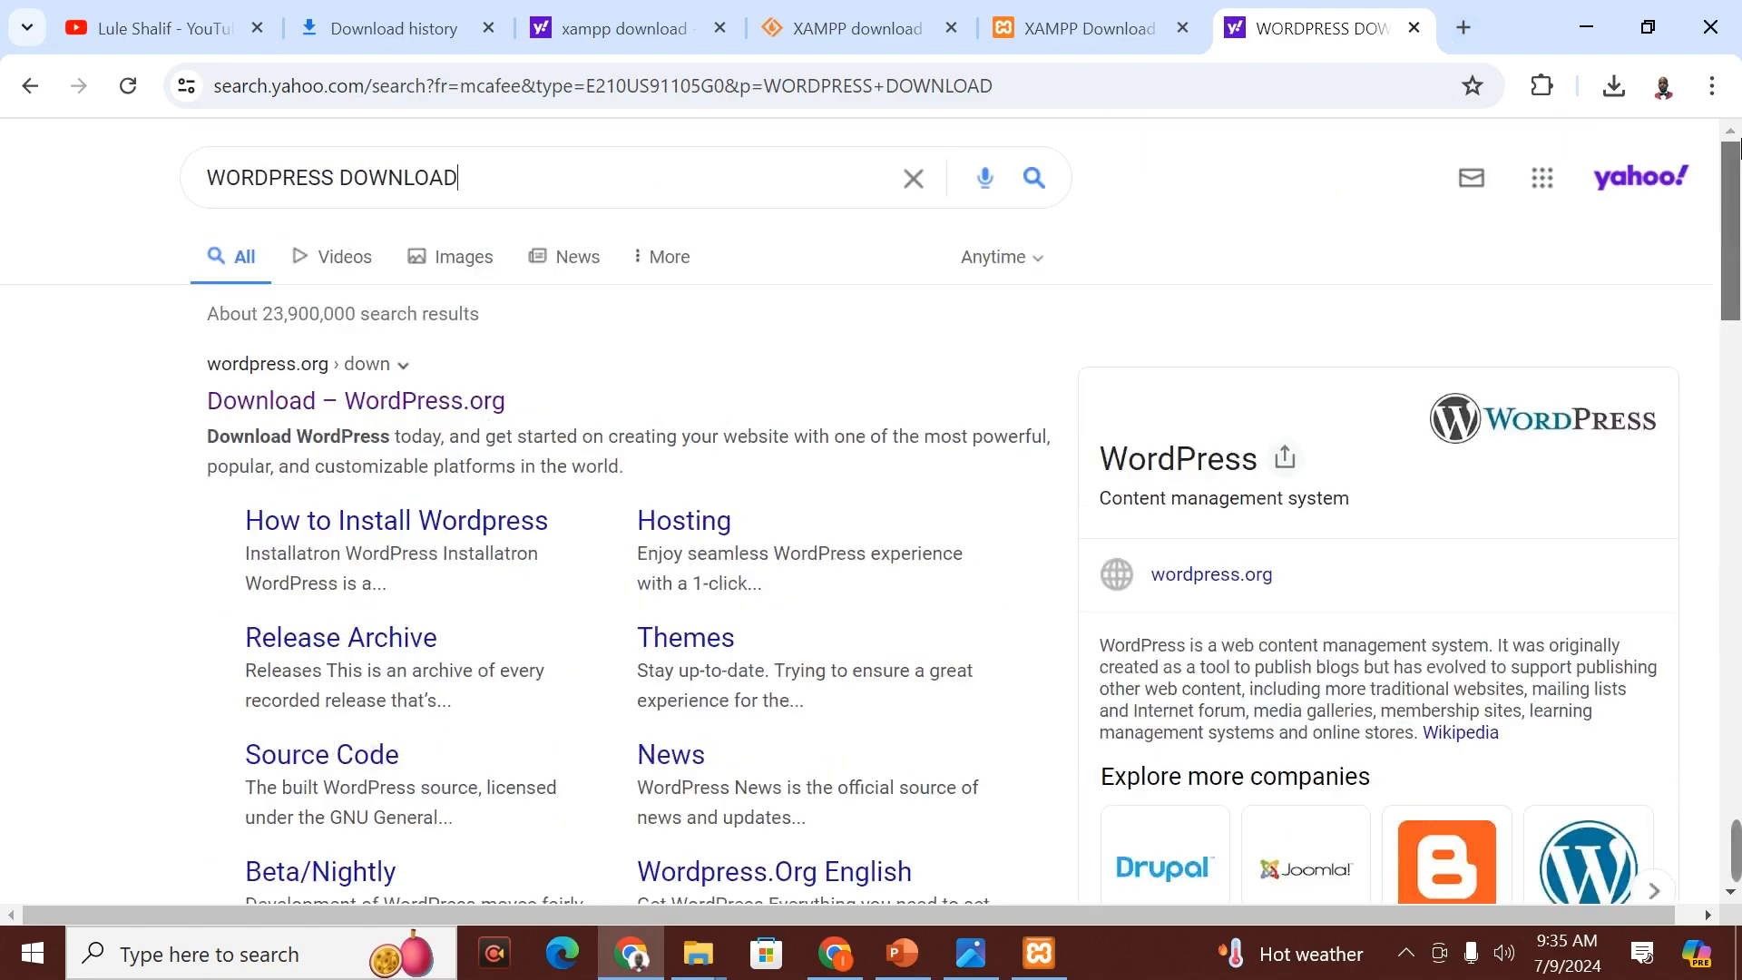
{"action": "left_click", "coordinate": [278, 410]}
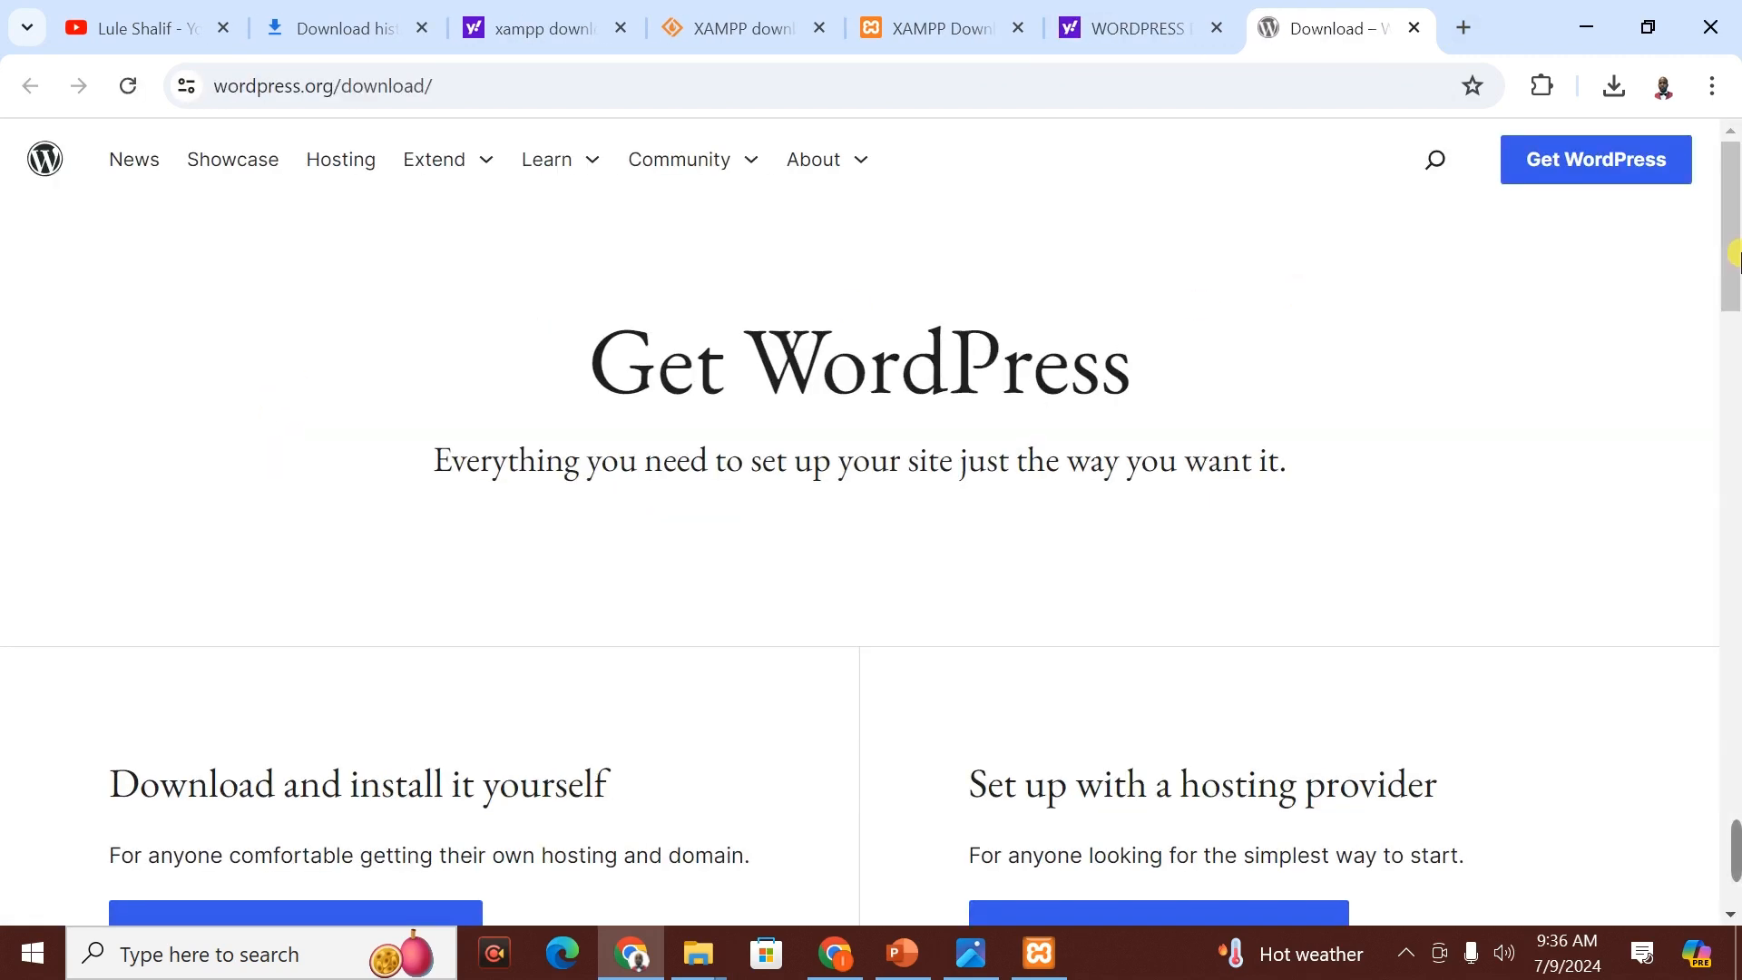
{"action": "left_click_drag", "start_coordinate": [1738, 243], "coordinate": [1738, 320]}
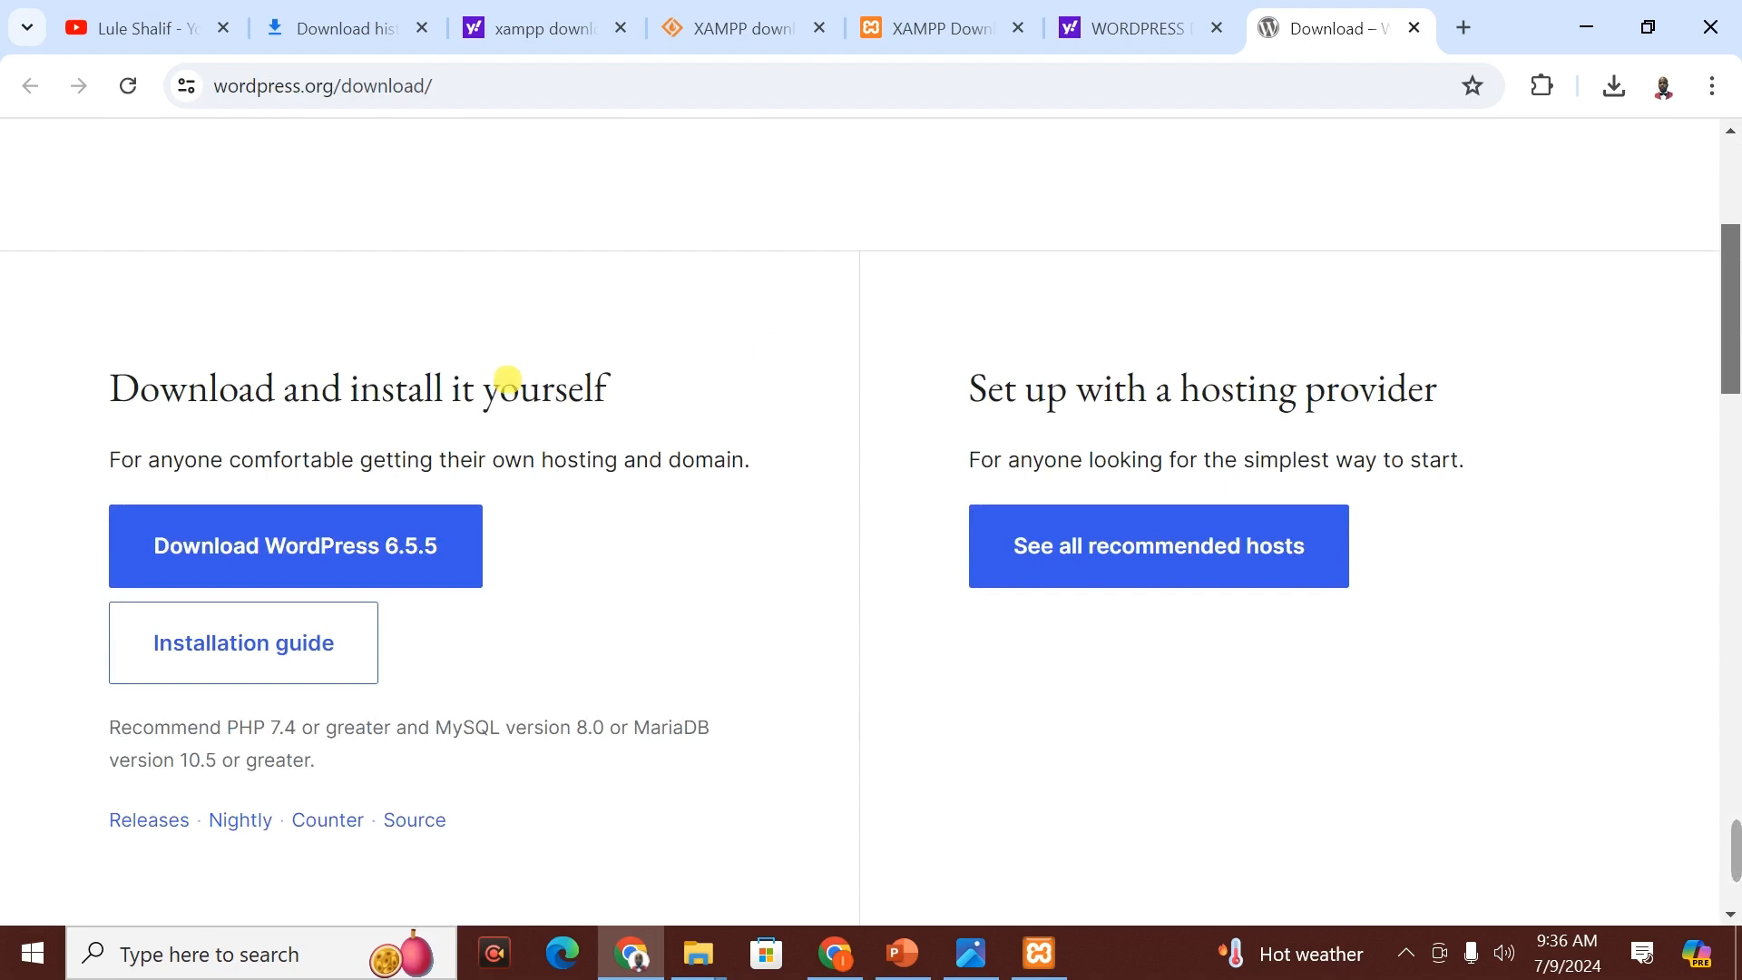
{"action": "left_click", "coordinate": [239, 542]}
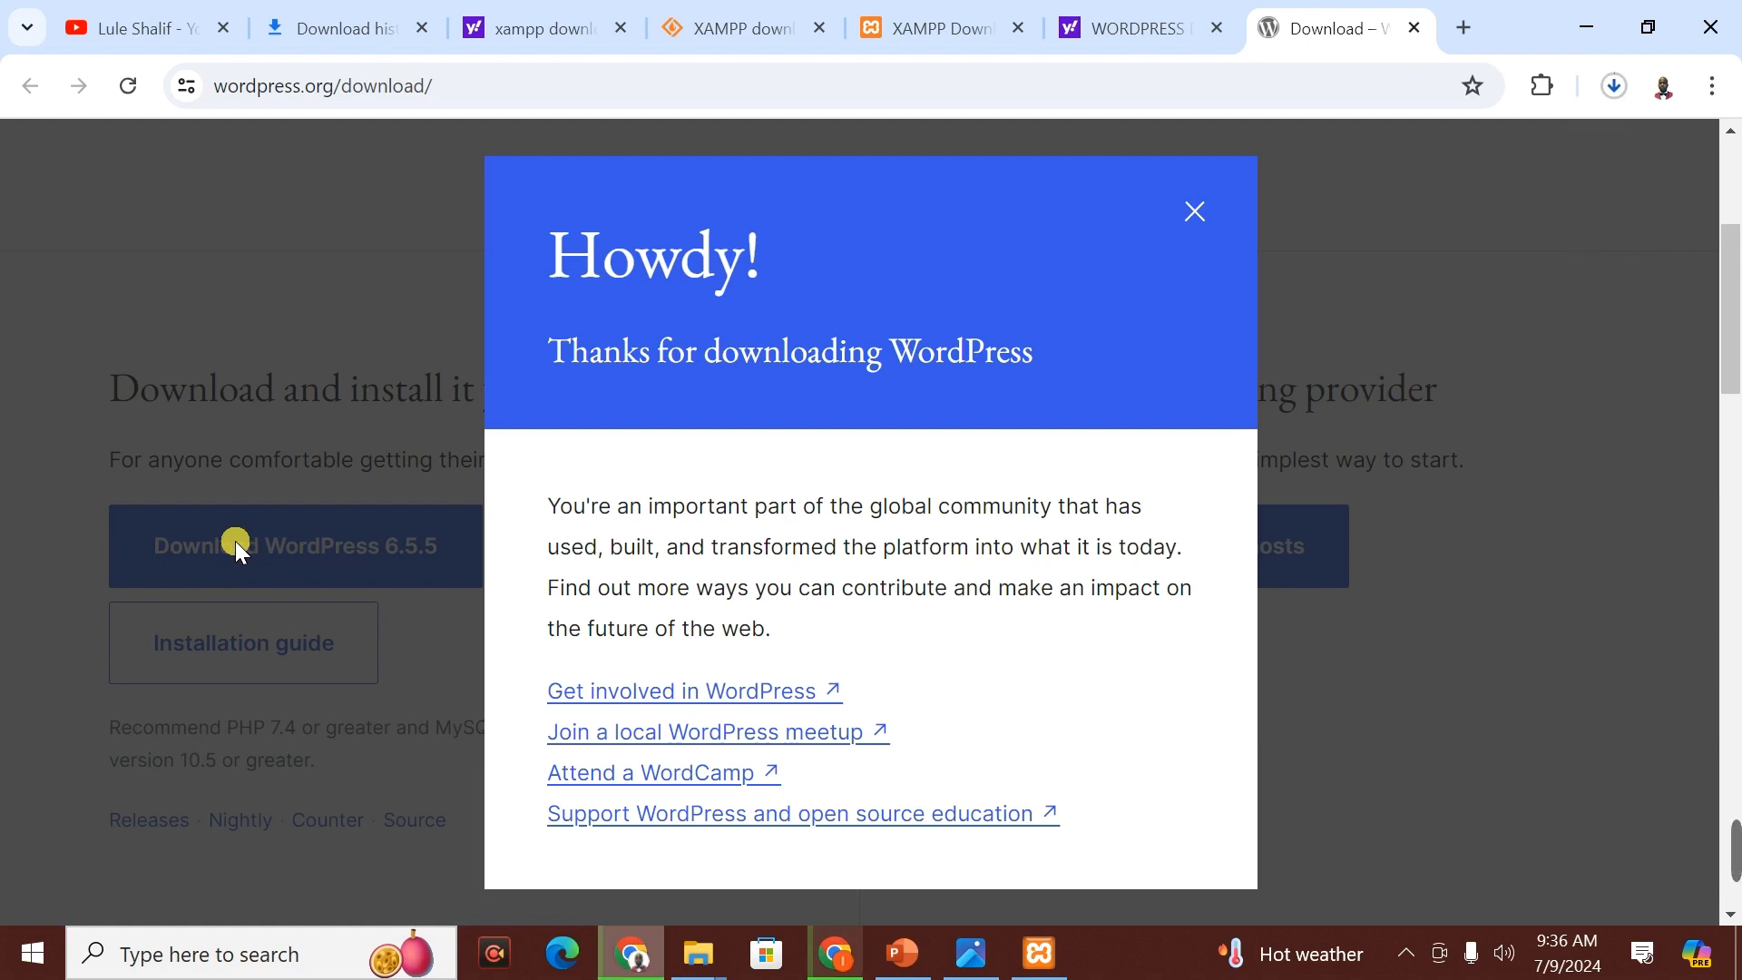
- Check the progress of the WordPress 6.5.5 zip download and look at its partial file in the Downloads folder
{"action": "left_click", "coordinate": [1615, 86]}
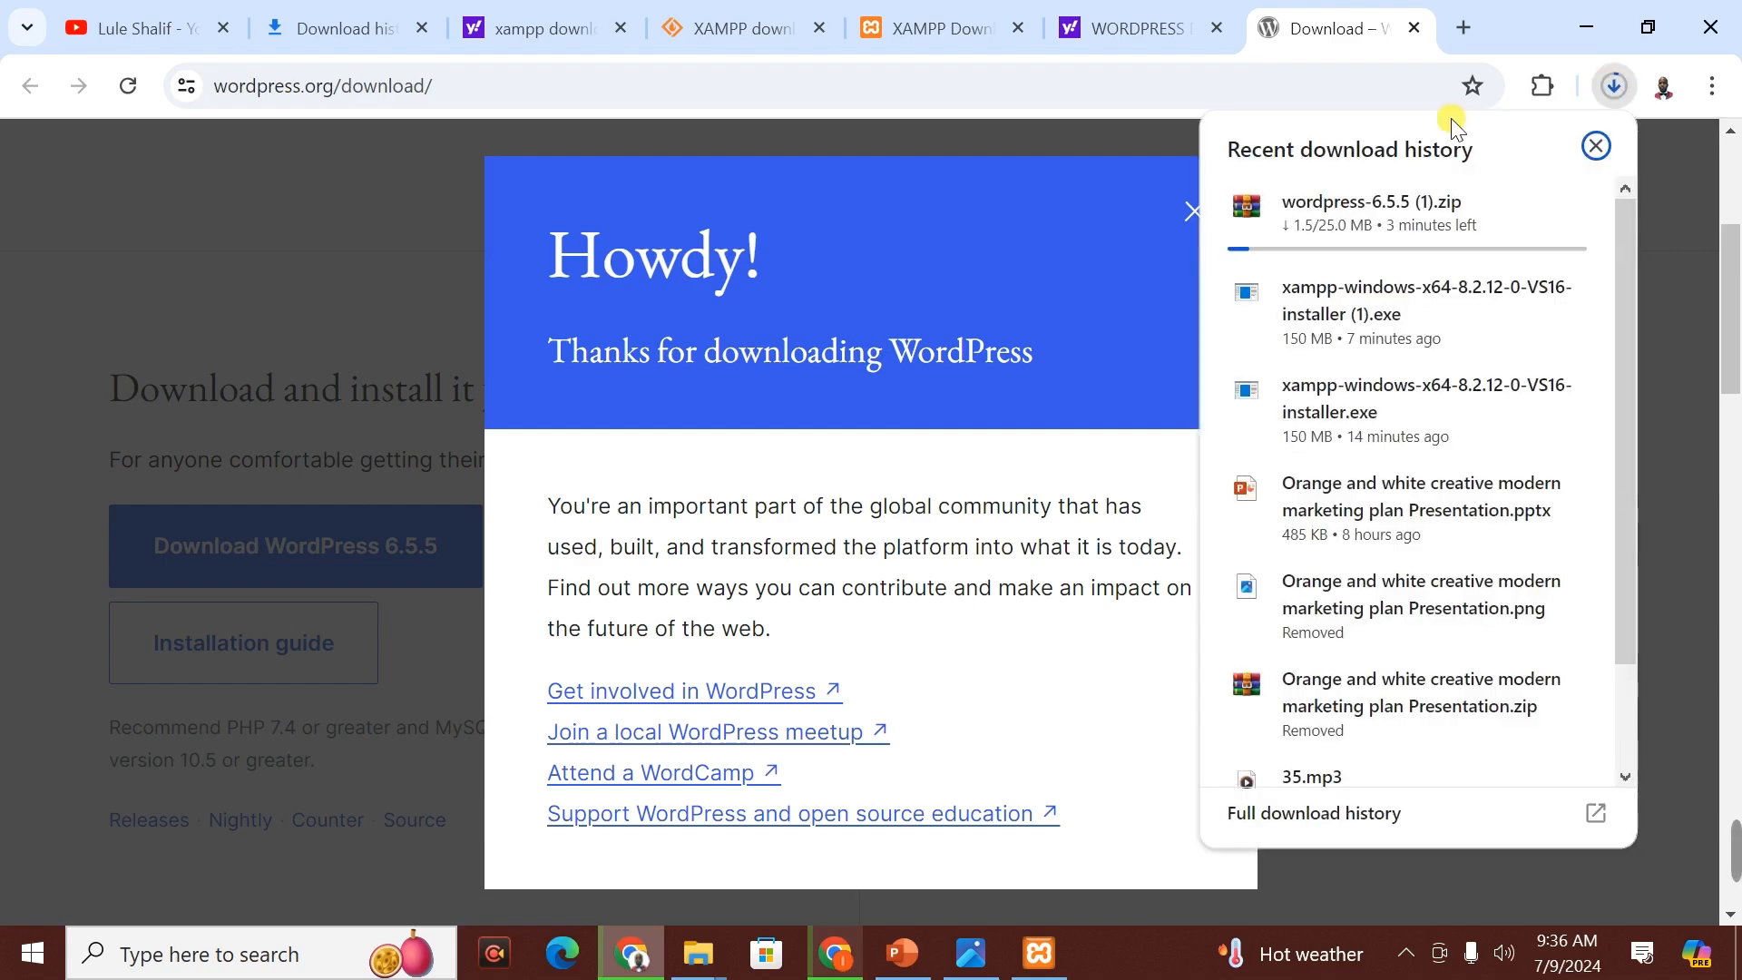
{"action": "mouse_move", "coordinate": [1449, 218]}
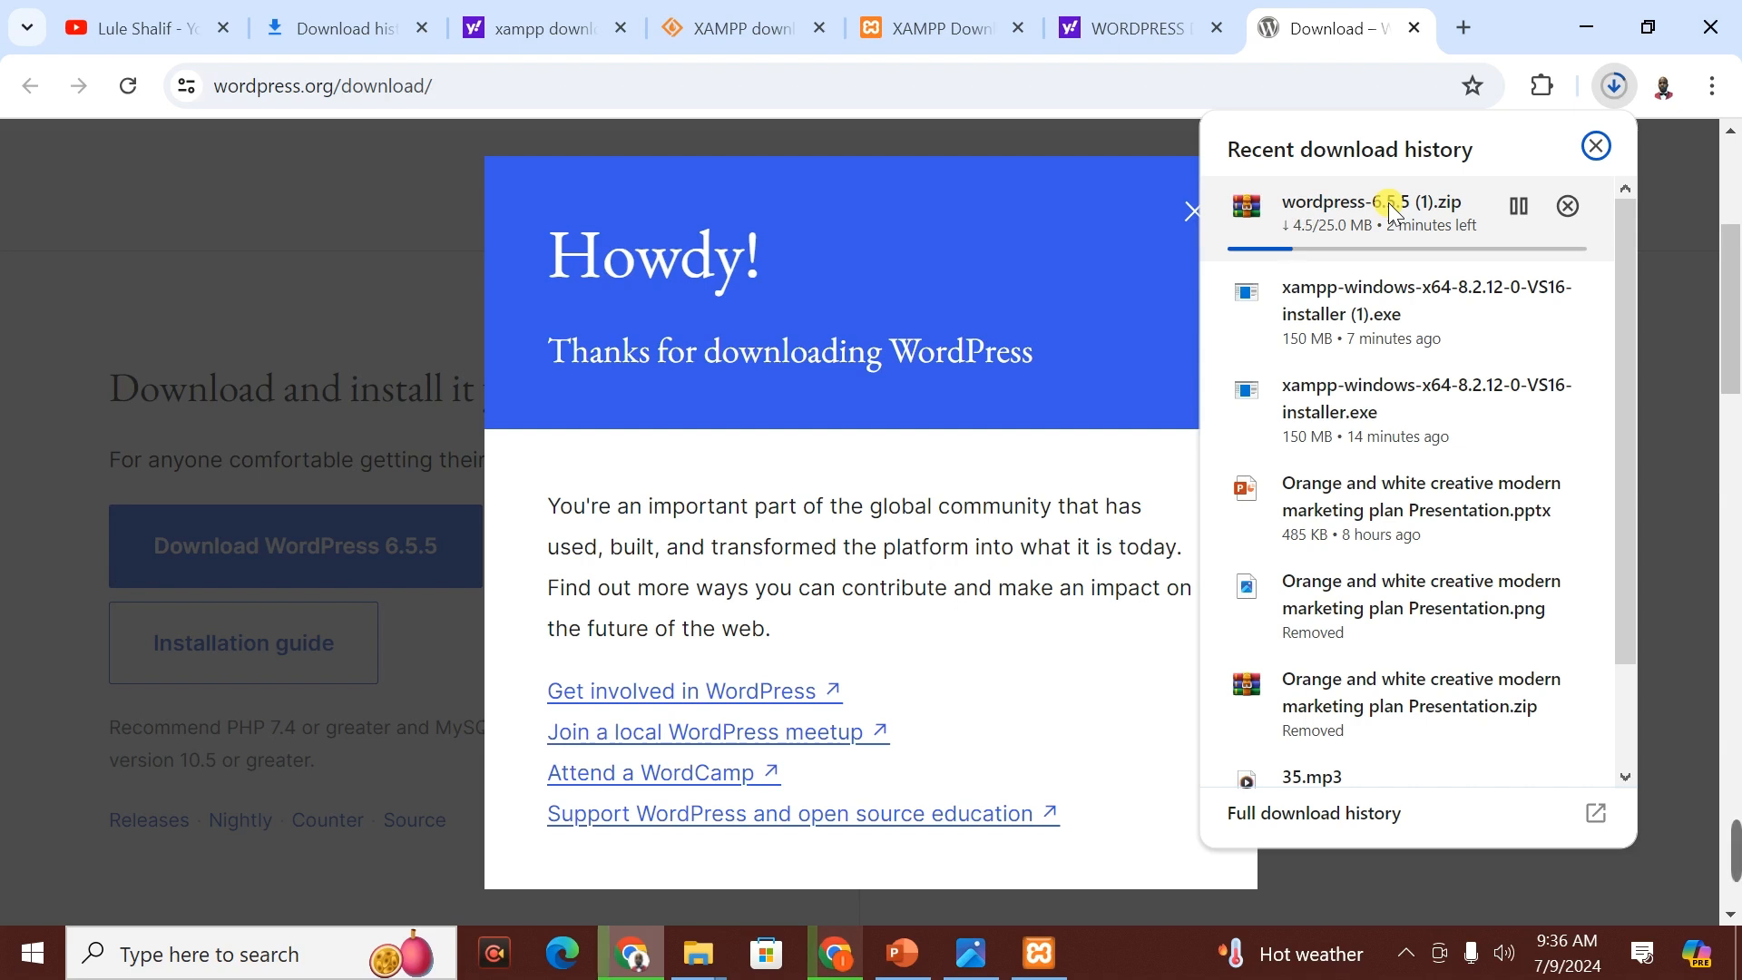
{"action": "right_click", "coordinate": [1390, 209]}
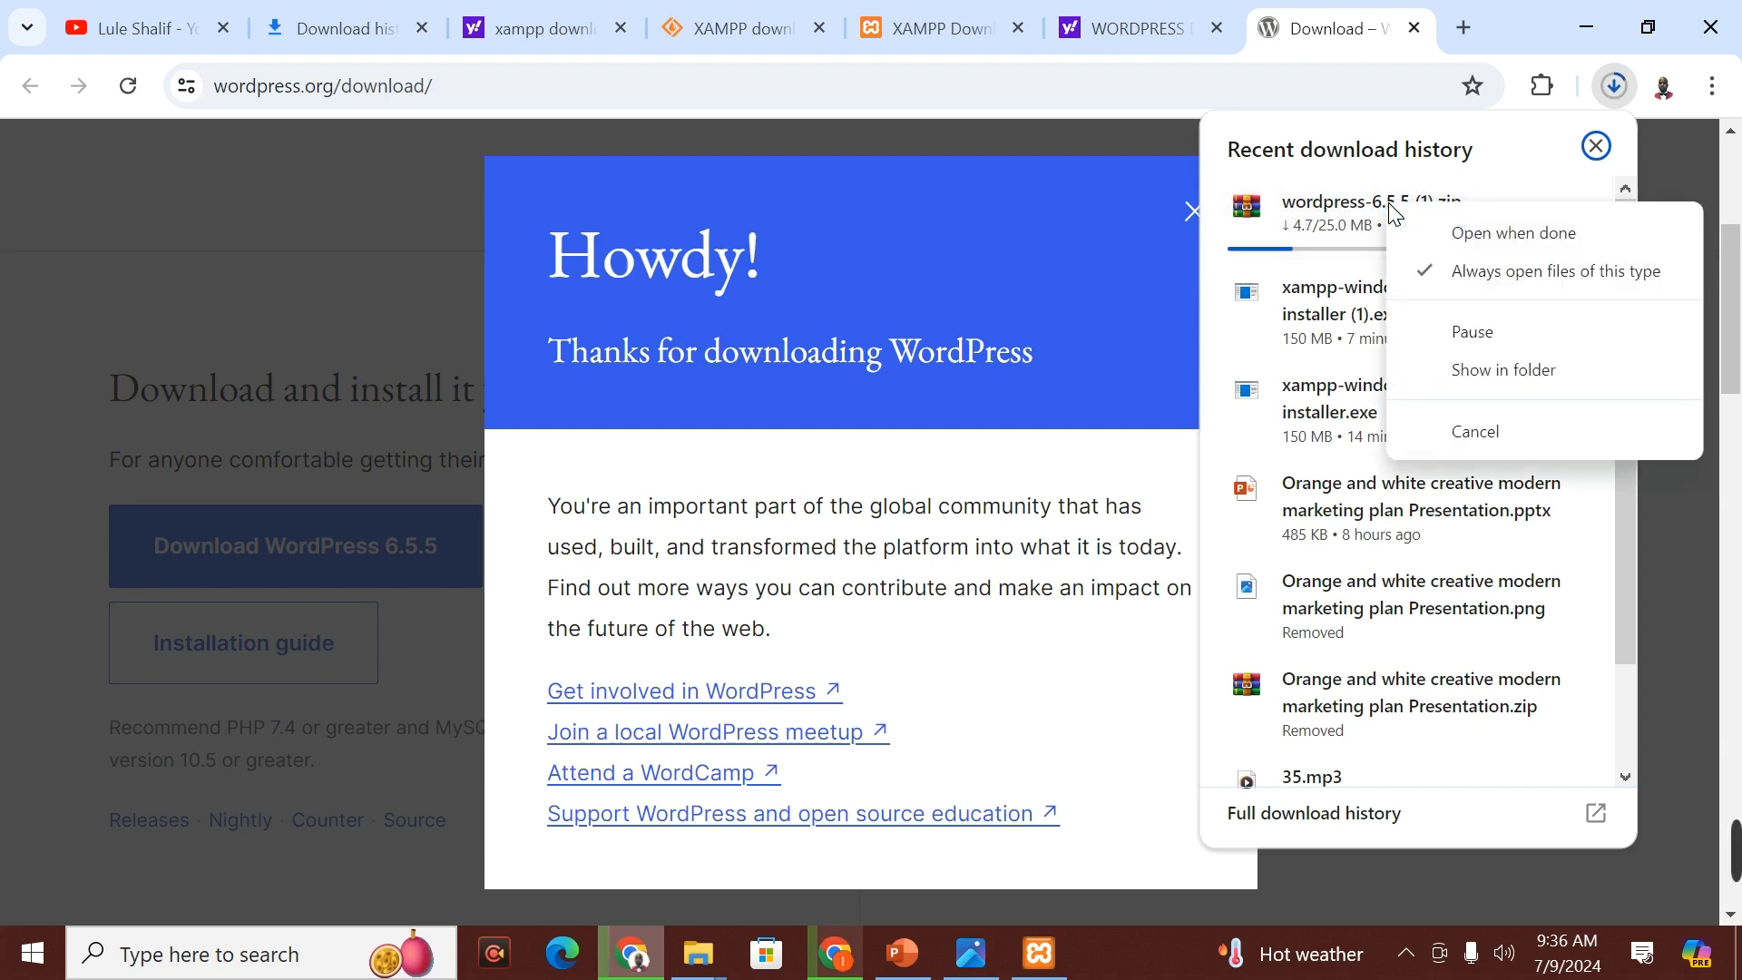
{"action": "left_click", "coordinate": [1509, 371]}
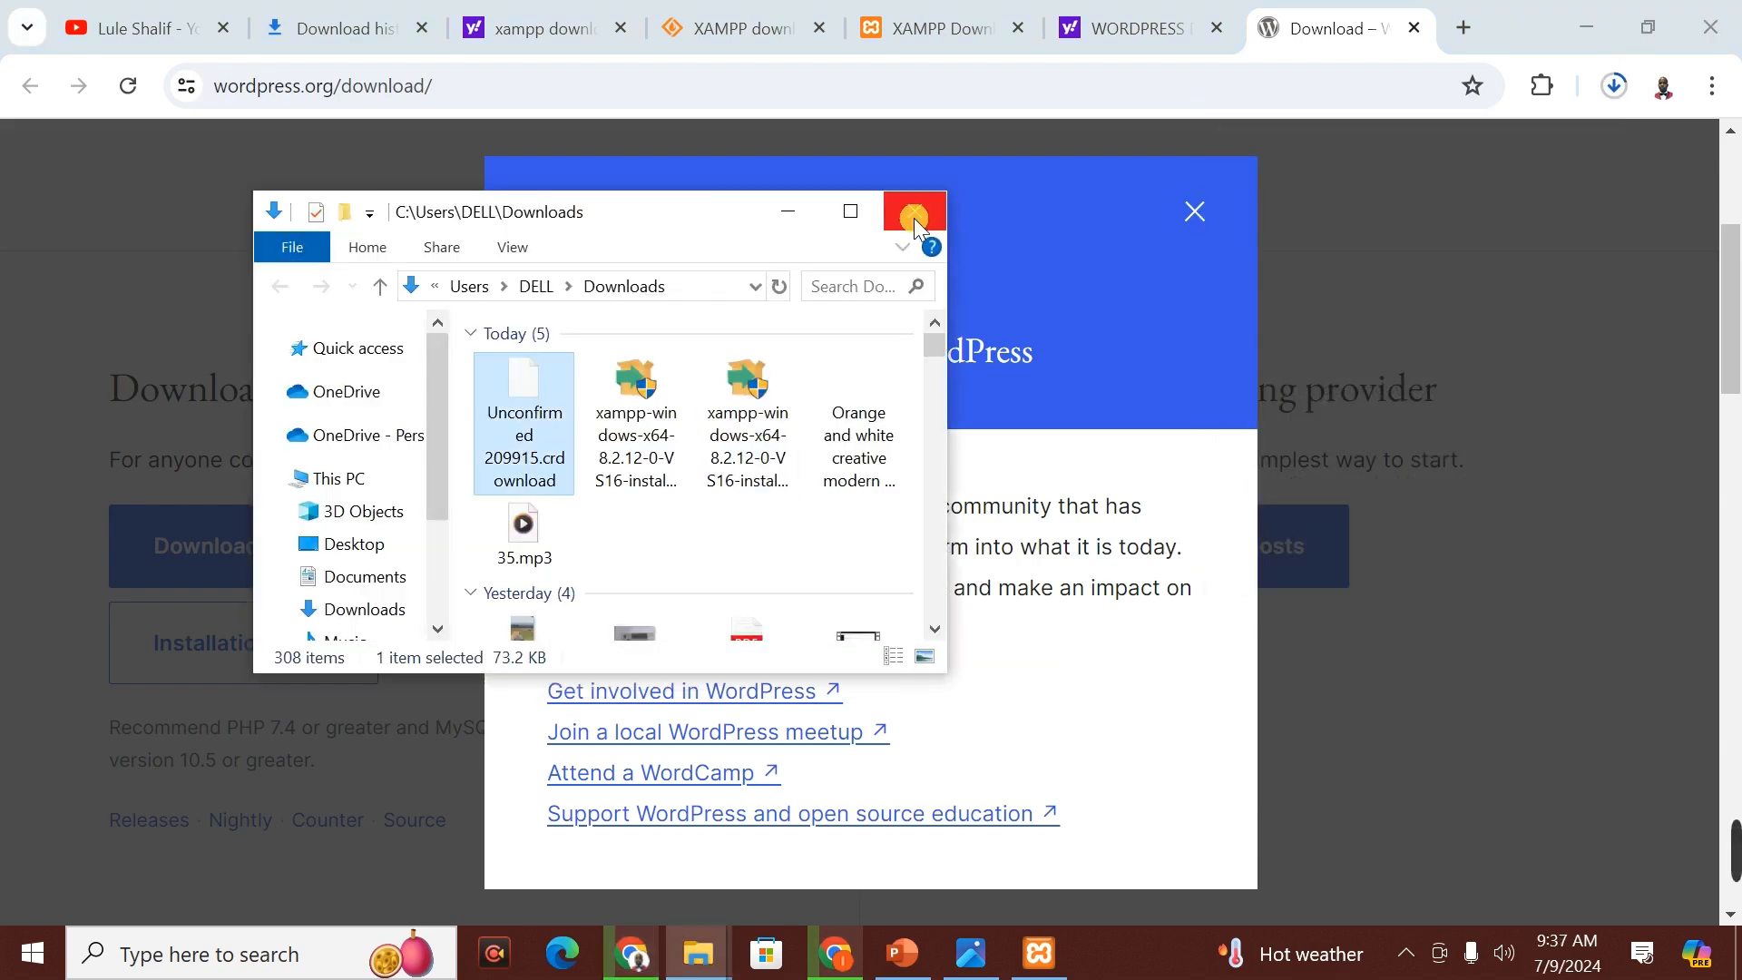
{"action": "left_click", "coordinate": [913, 218]}
- Show the downloaded xampp-windows-x64-8.2.12-0-VS16-installer (1).exe in its folder from the download history and maximize the folder window
{"action": "key", "text": "ctrl+j"}
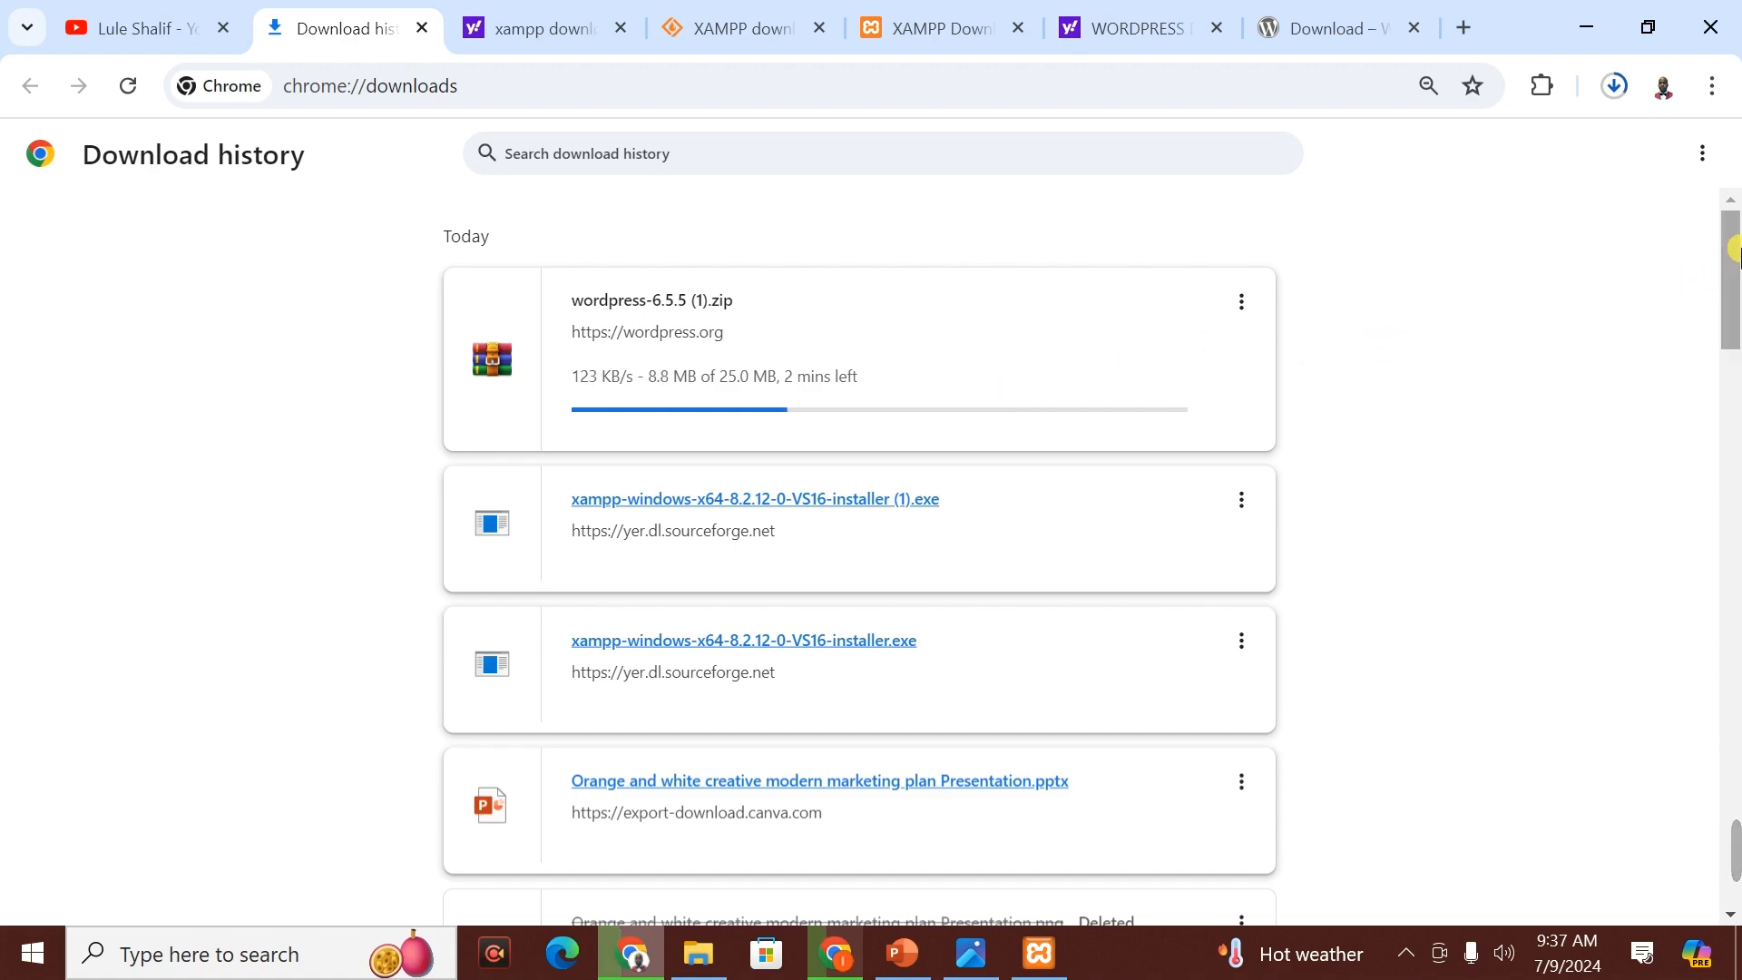
{"action": "mouse_move", "coordinate": [1735, 254]}
{"action": "left_mouse_down"}
{"action": "mouse_move", "coordinate": [1735, 680]}
{"action": "mouse_move", "coordinate": [1734, 261]}
{"action": "left_mouse_up"}
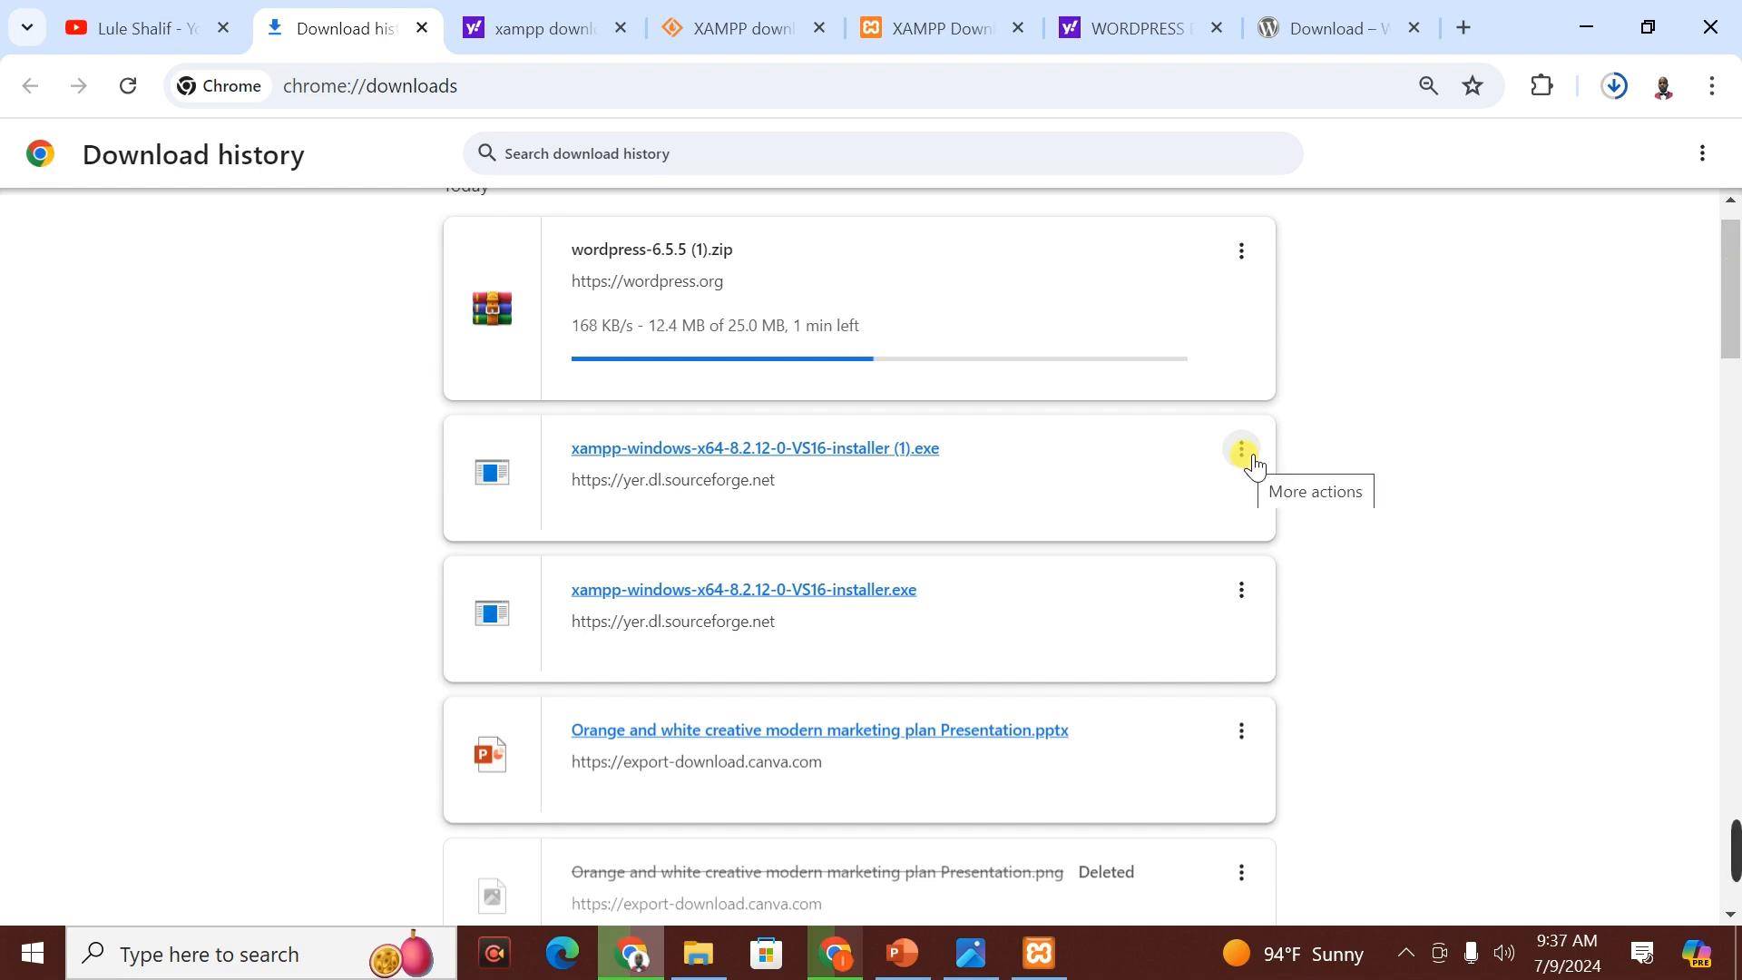
{"action": "left_click", "coordinate": [1250, 460]}
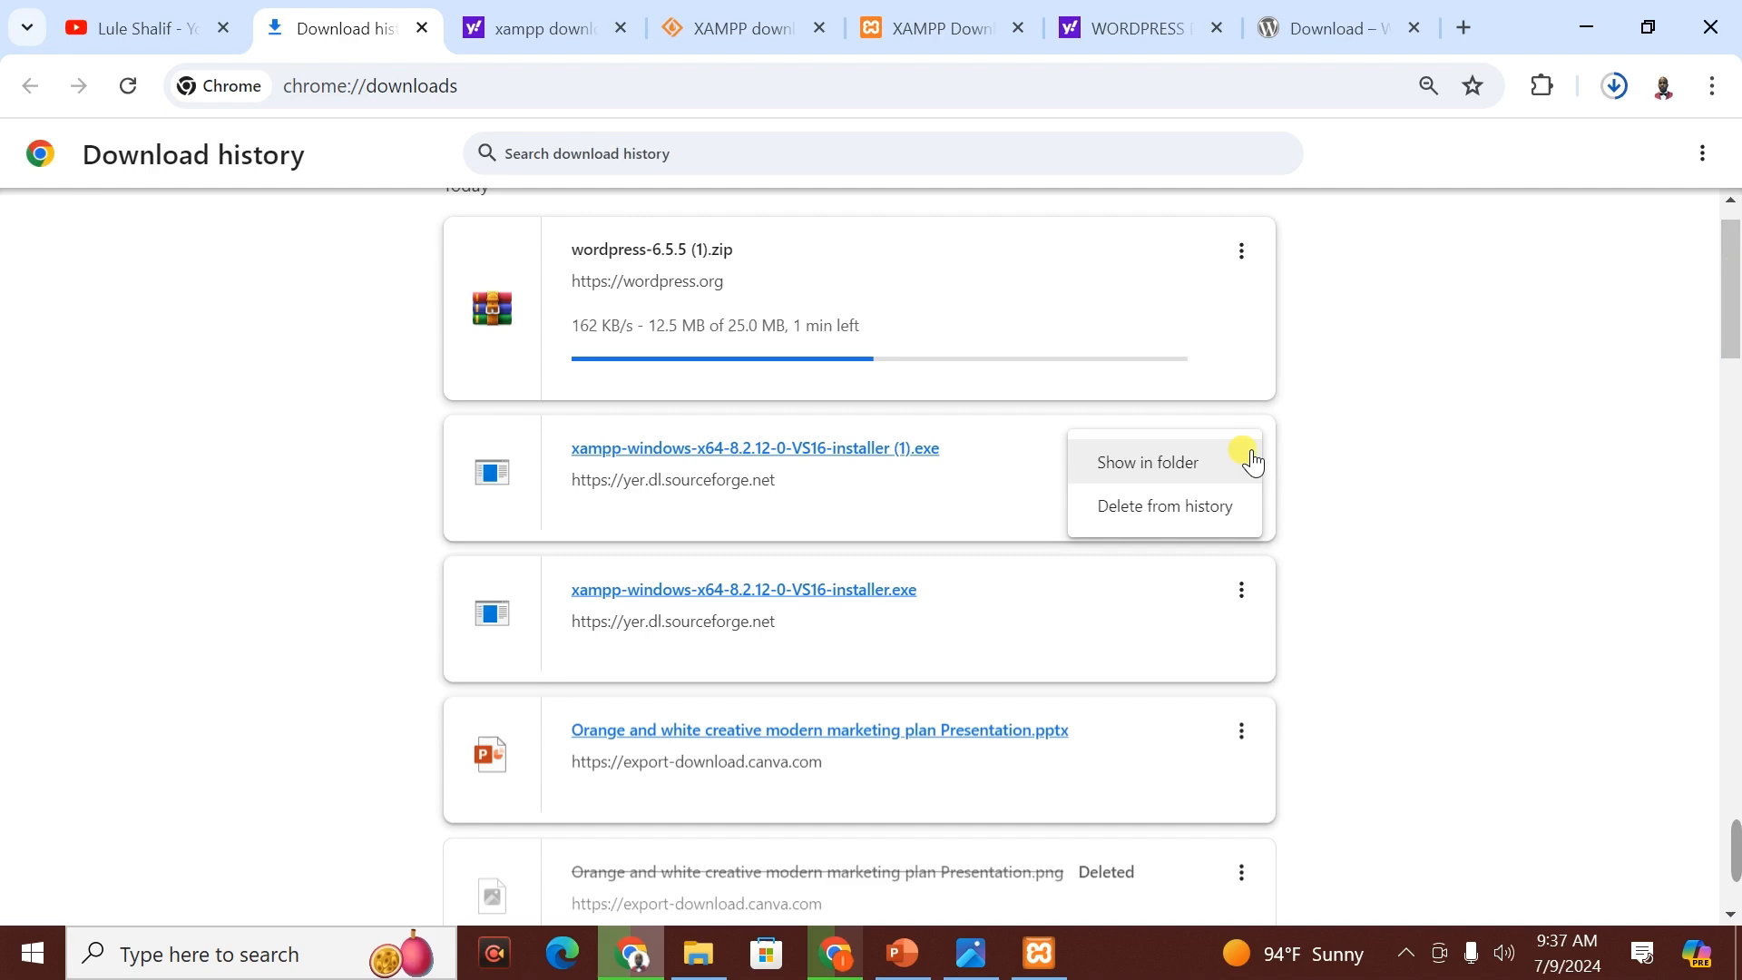
{"action": "left_click", "coordinate": [1161, 463]}
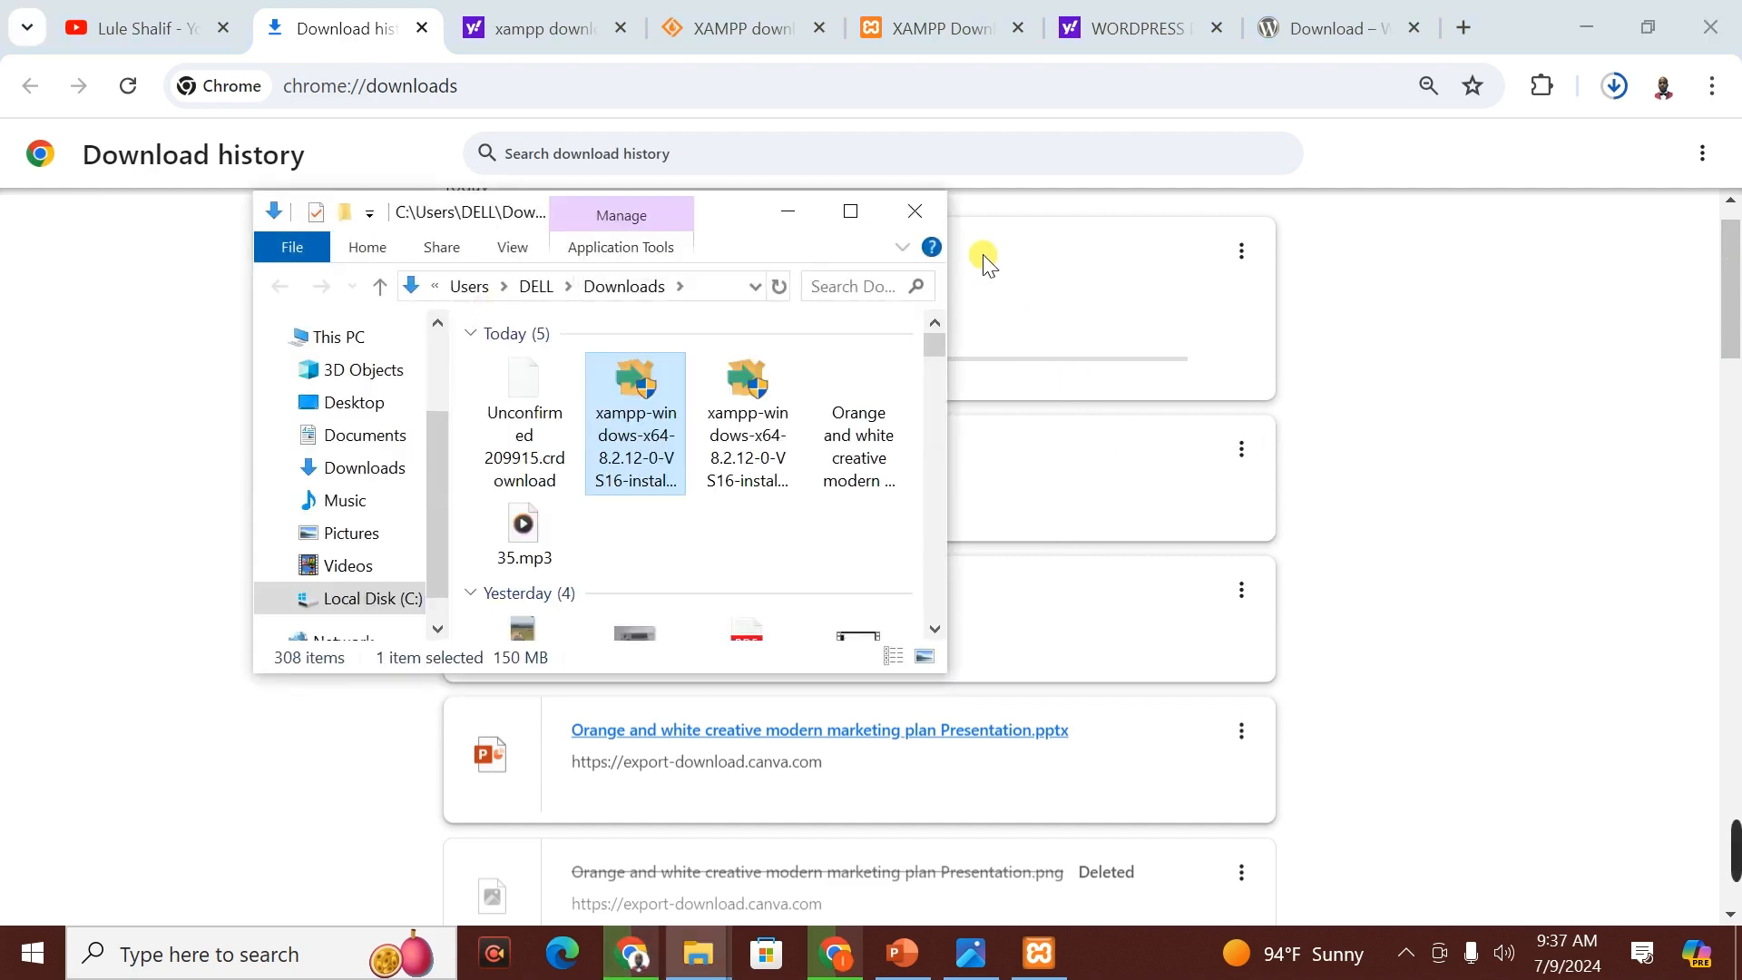
{"action": "left_click", "coordinate": [851, 219]}
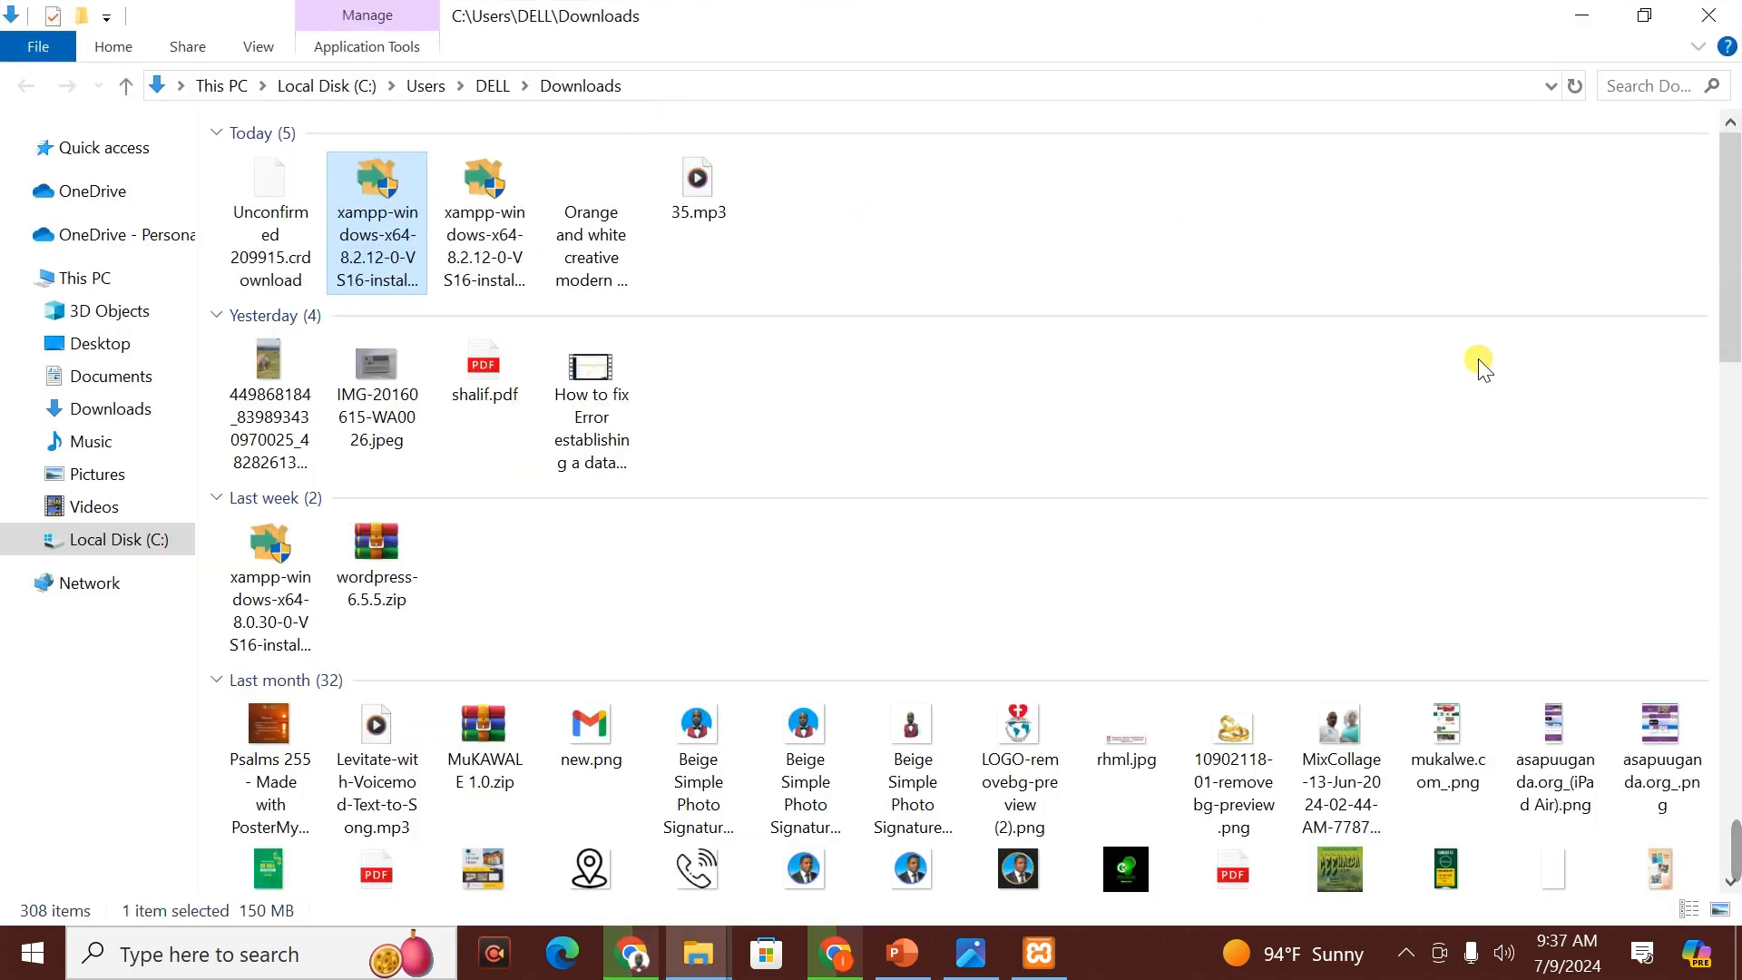
- Copy the existing wordpress-6.5.5.zip from the Downloads folder
{"action": "left_click", "coordinate": [1736, 247]}
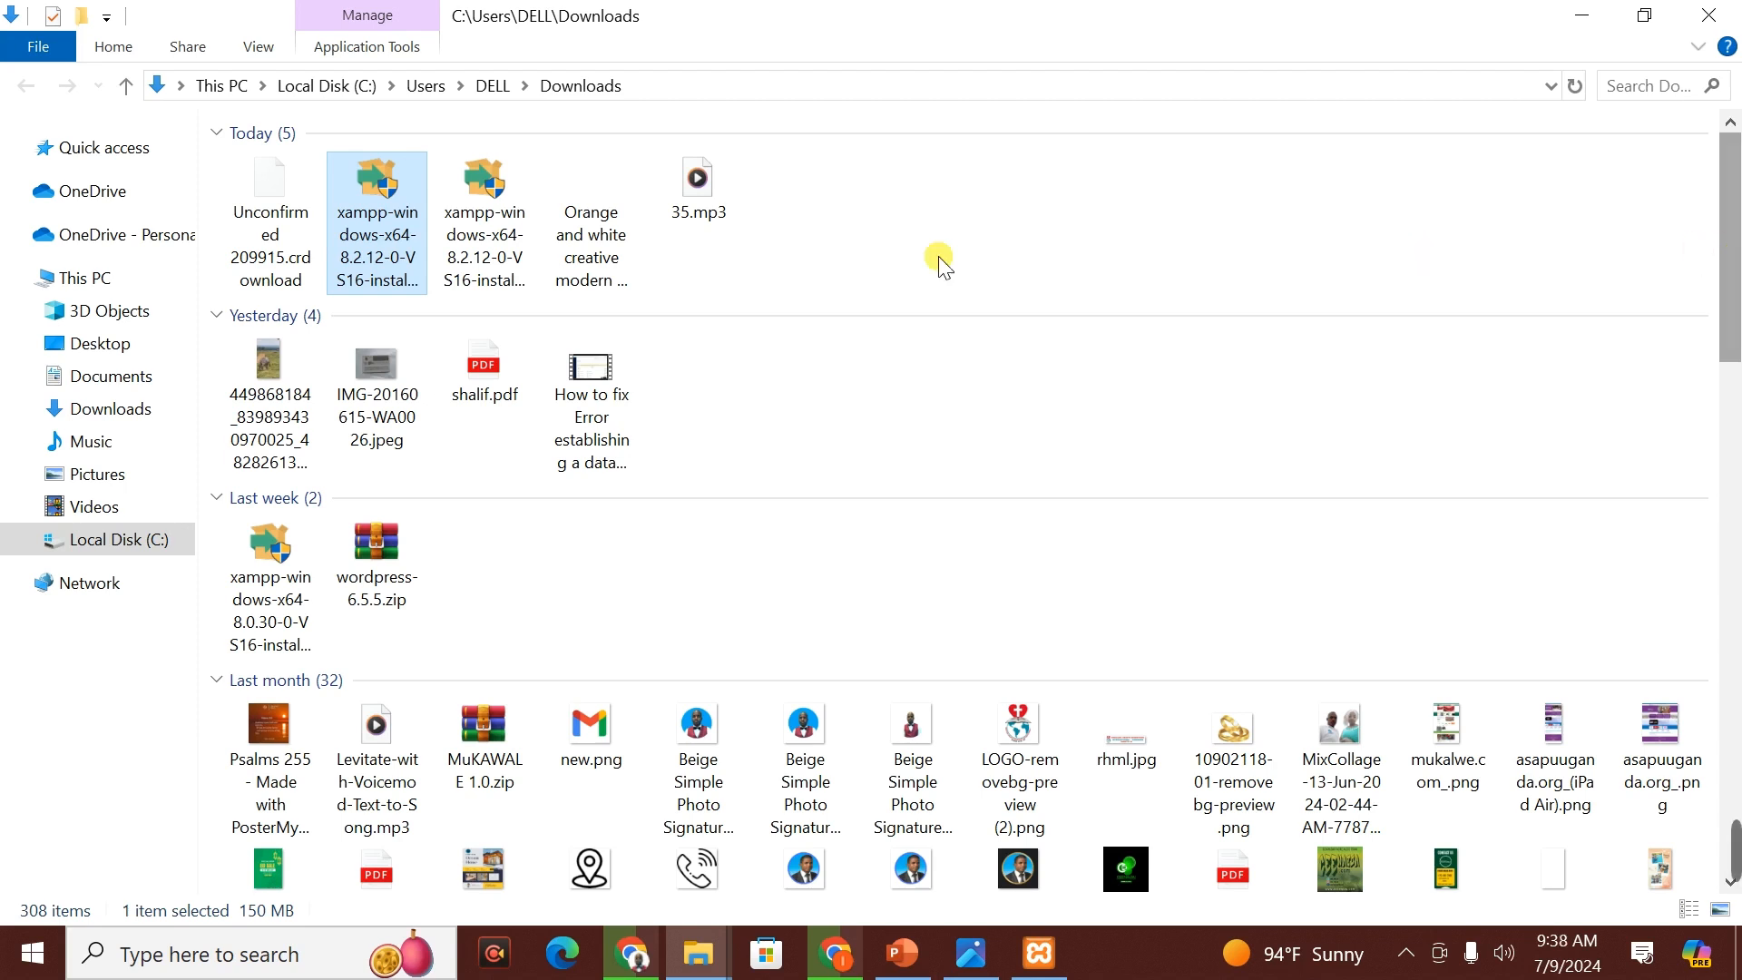
{"action": "left_click", "coordinate": [372, 547]}
{"action": "right_click", "coordinate": [372, 547]}
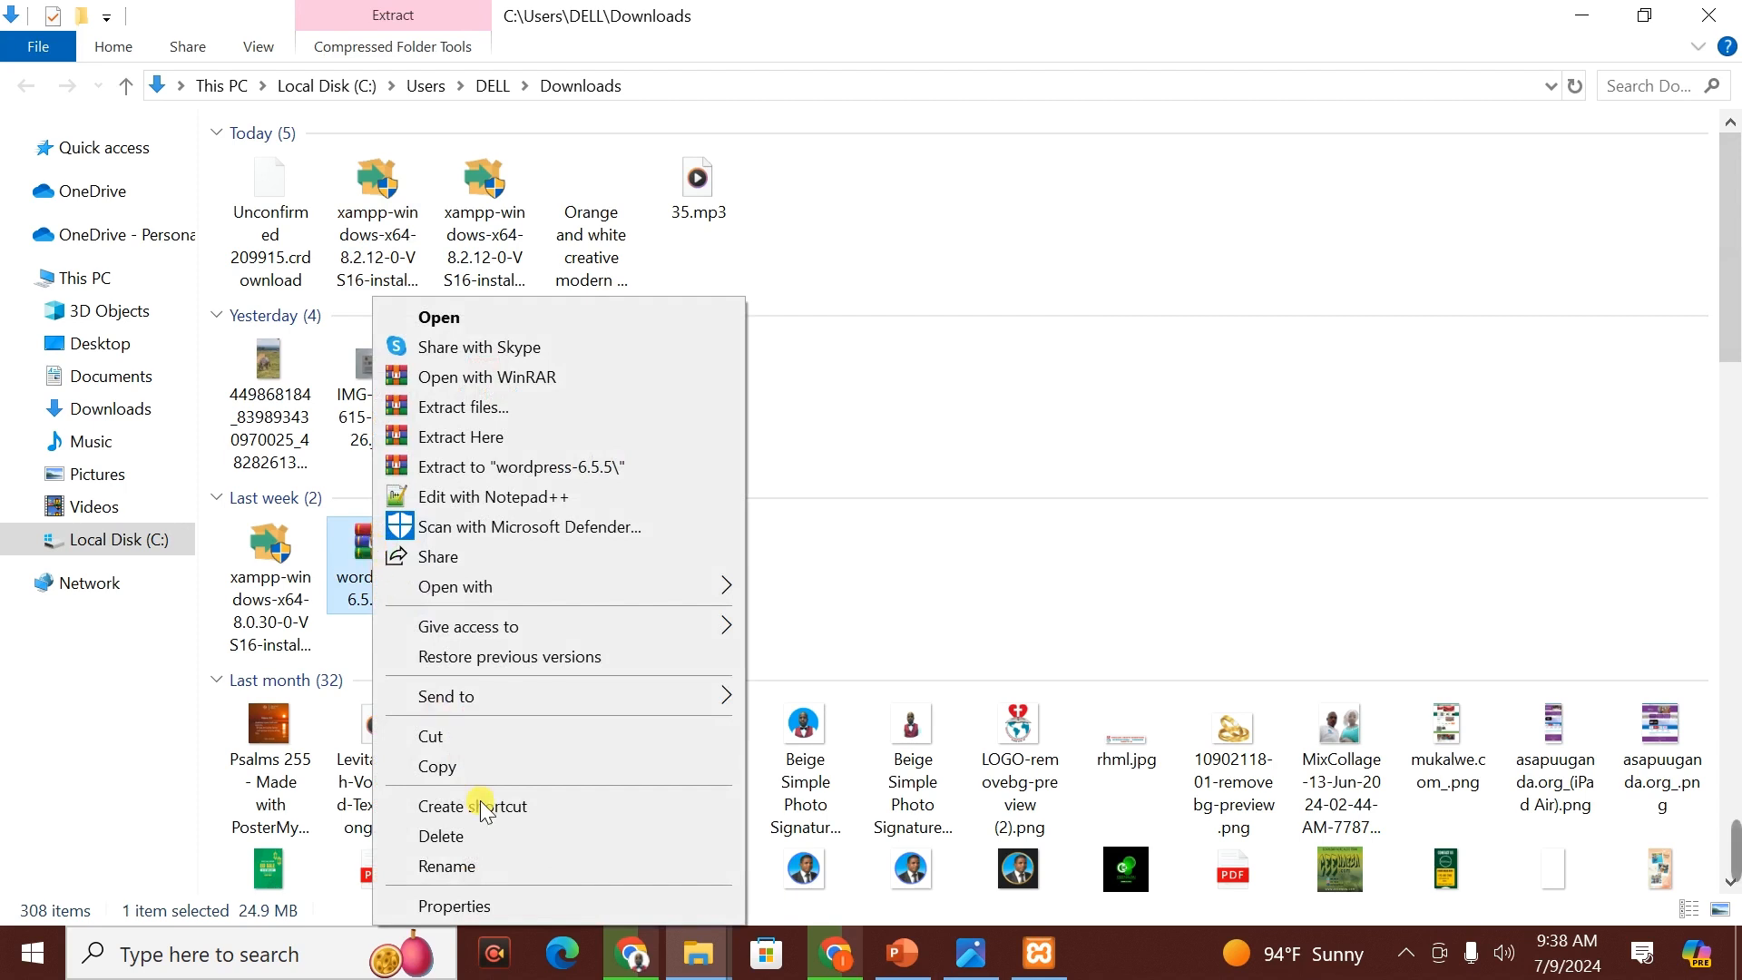
{"action": "left_click", "coordinate": [476, 775]}
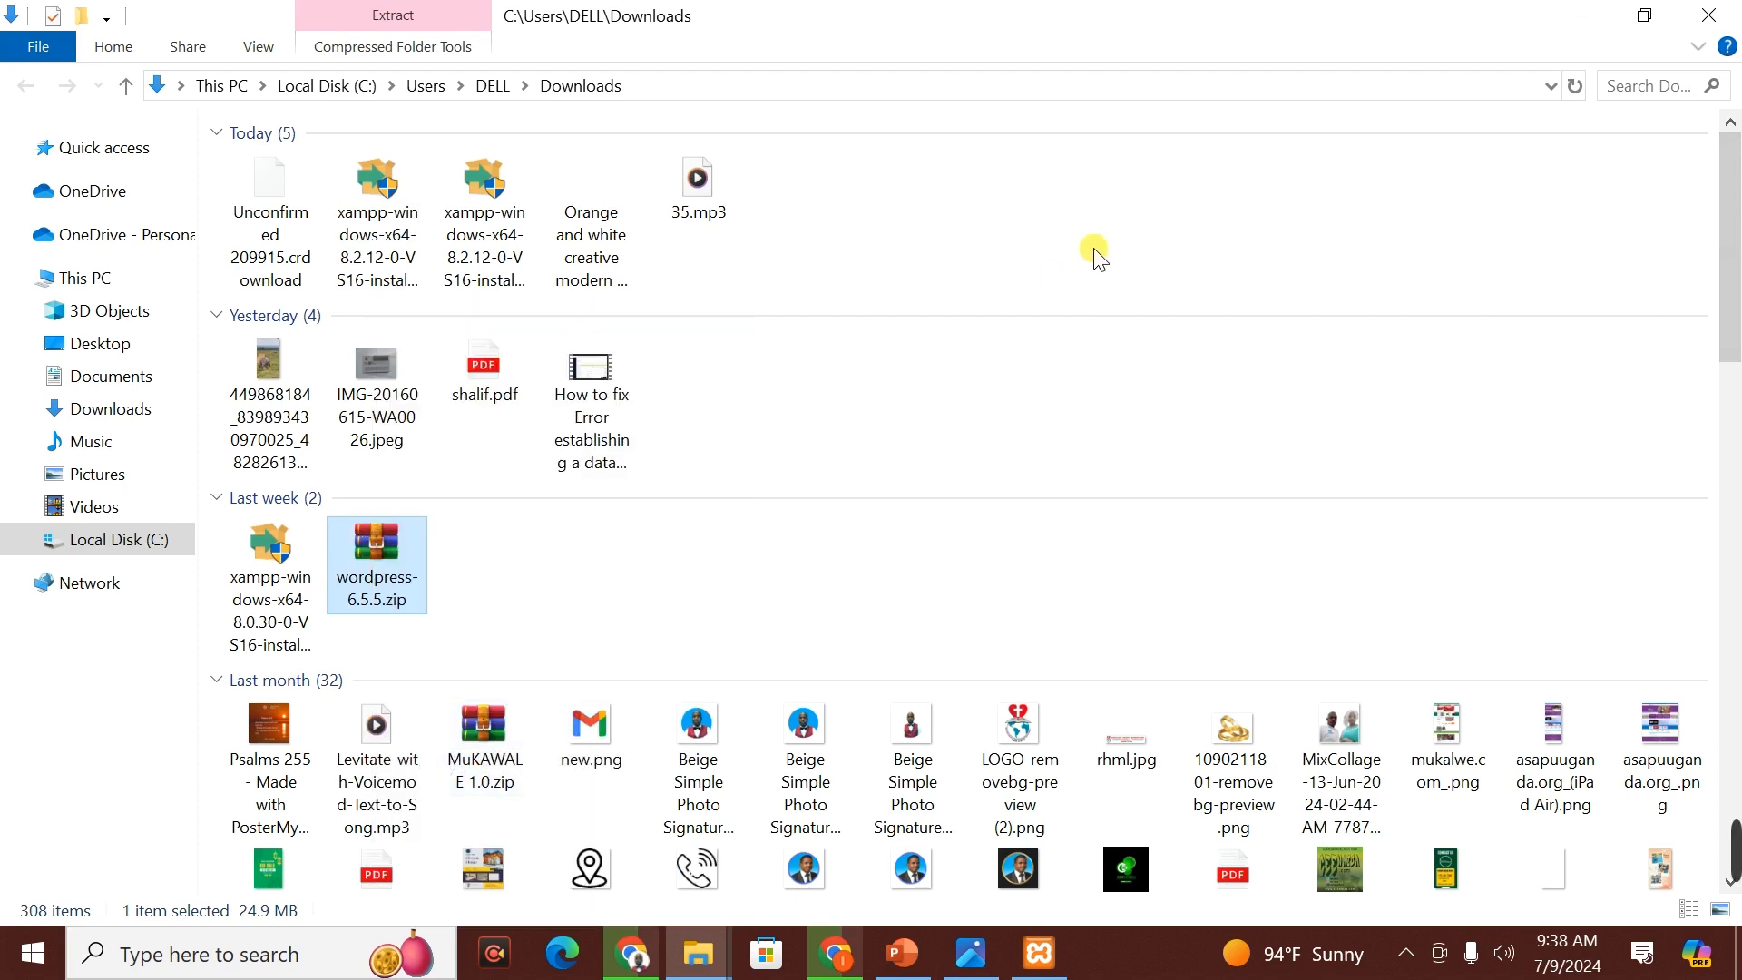
- Minimize the folder and browser windows to reach the desktop and create a new folder there
{"action": "left_click", "coordinate": [1577, 15]}
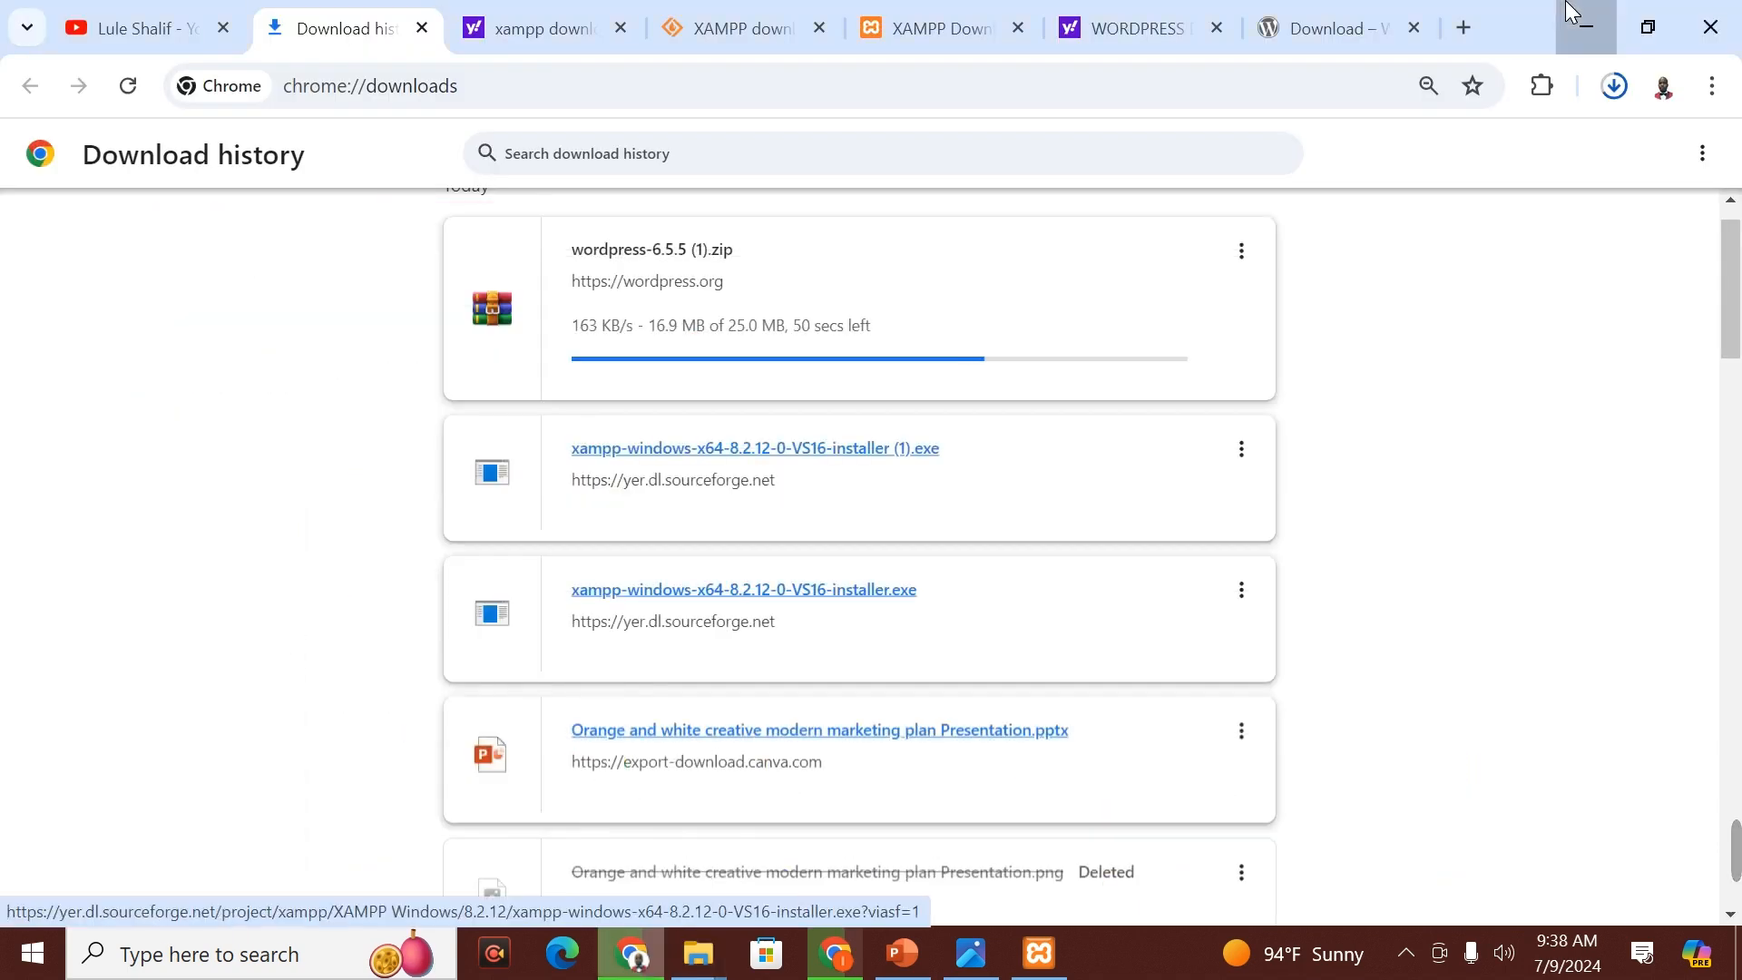
{"action": "left_click", "coordinate": [1572, 13]}
{"action": "left_click", "coordinate": [1571, 20]}
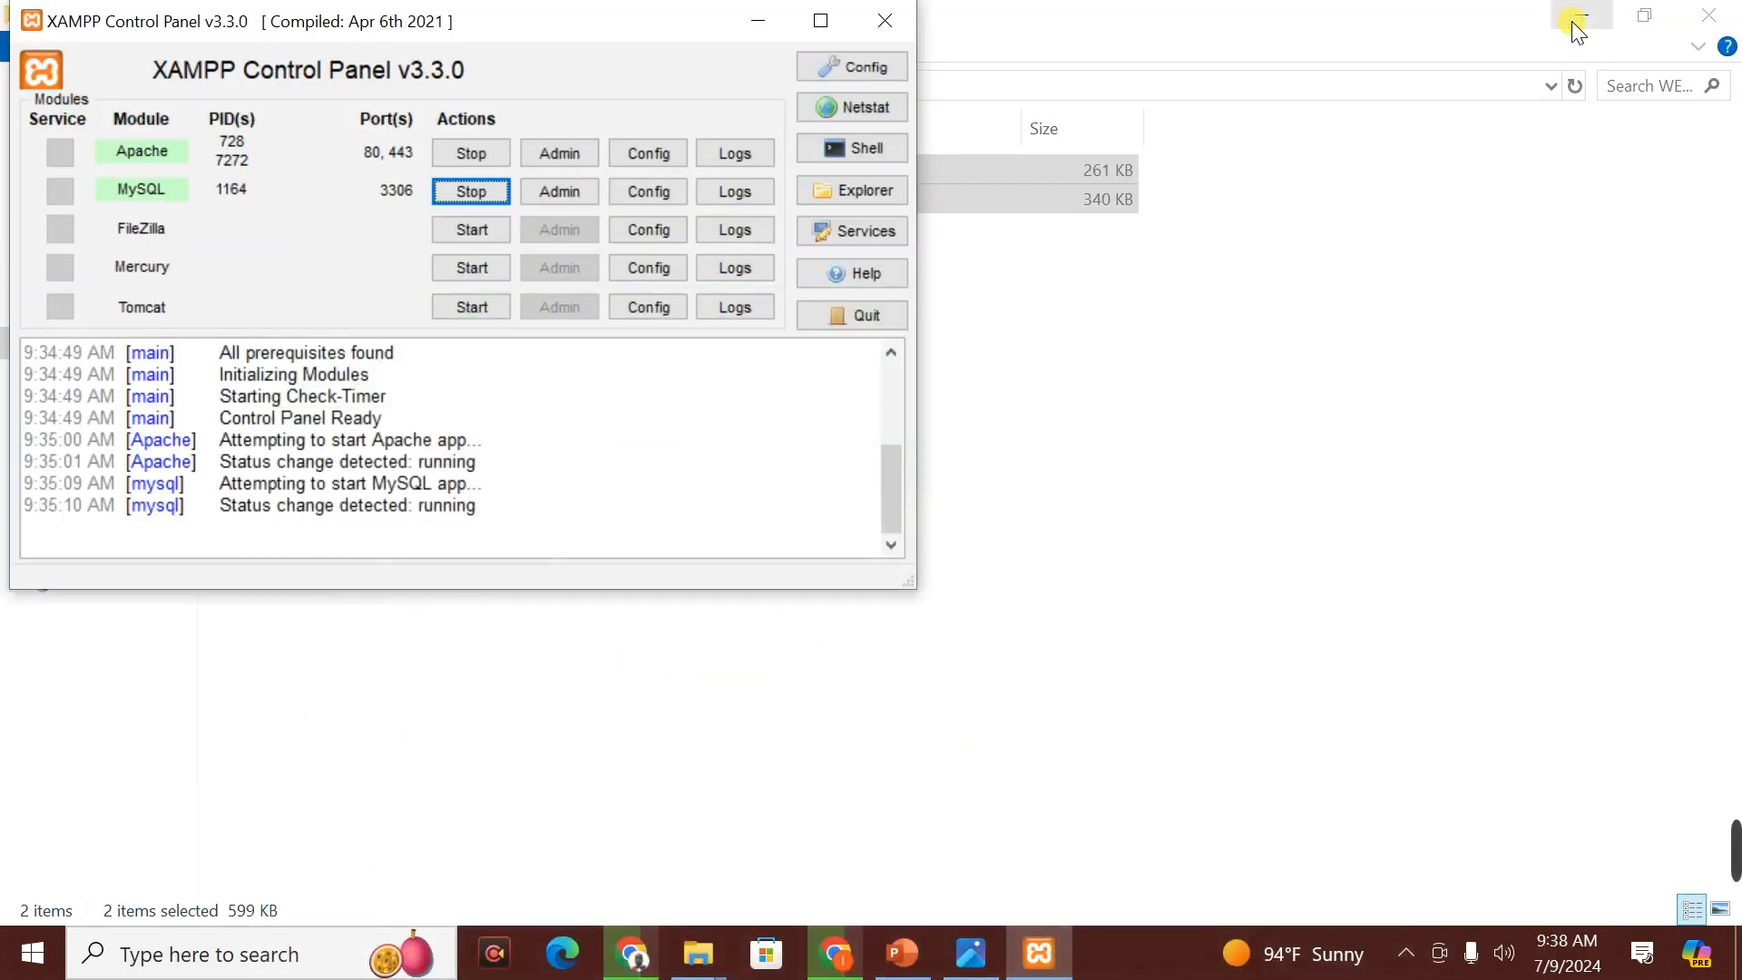
{"action": "left_click", "coordinate": [1571, 20]}
{"action": "right_click", "coordinate": [1035, 223]}
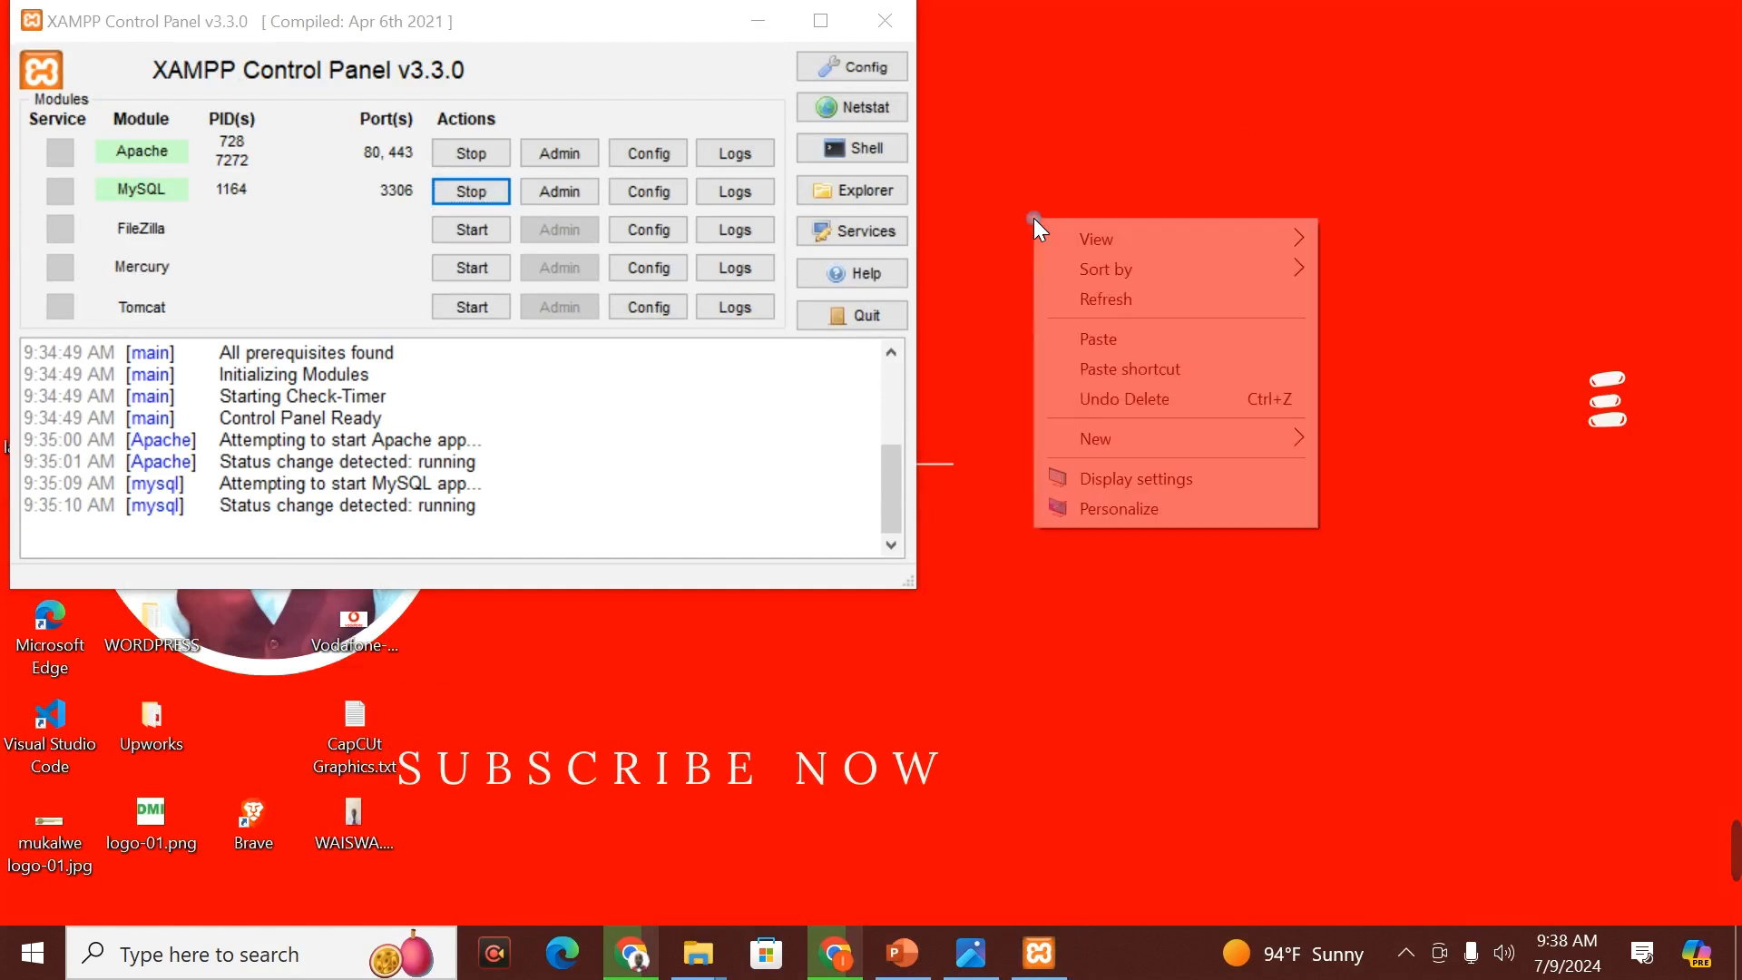
{"action": "mouse_move", "coordinate": [1207, 445]}
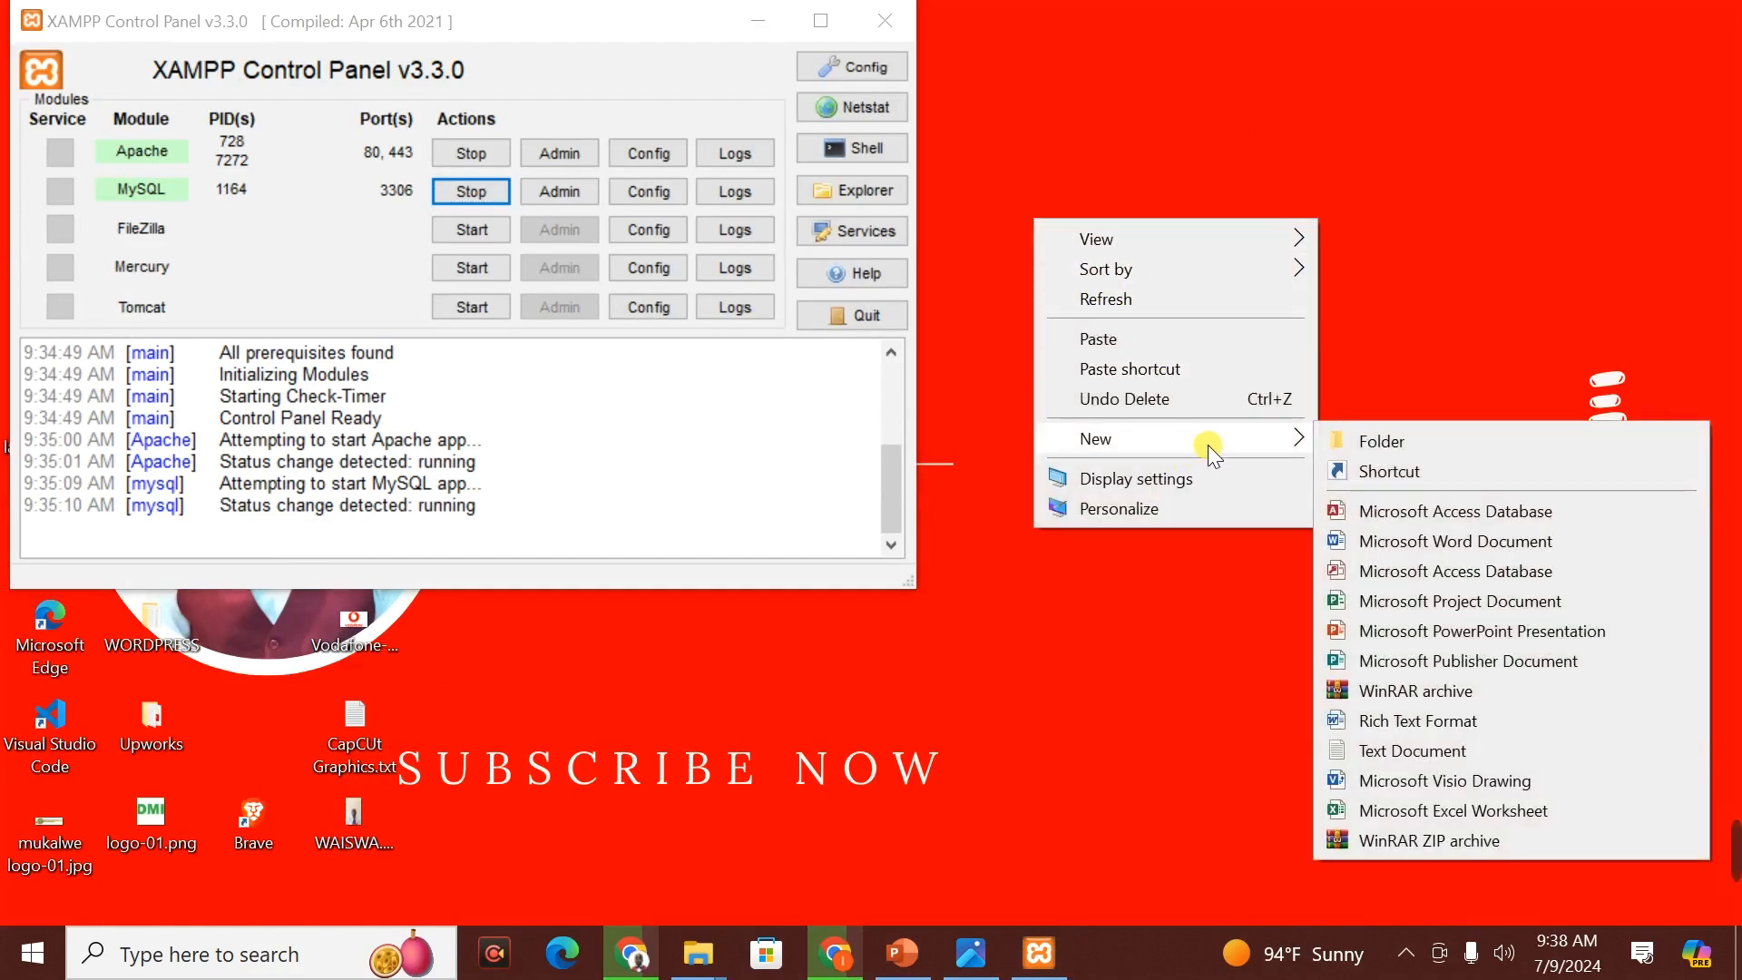
{"action": "left_click", "coordinate": [1365, 450]}
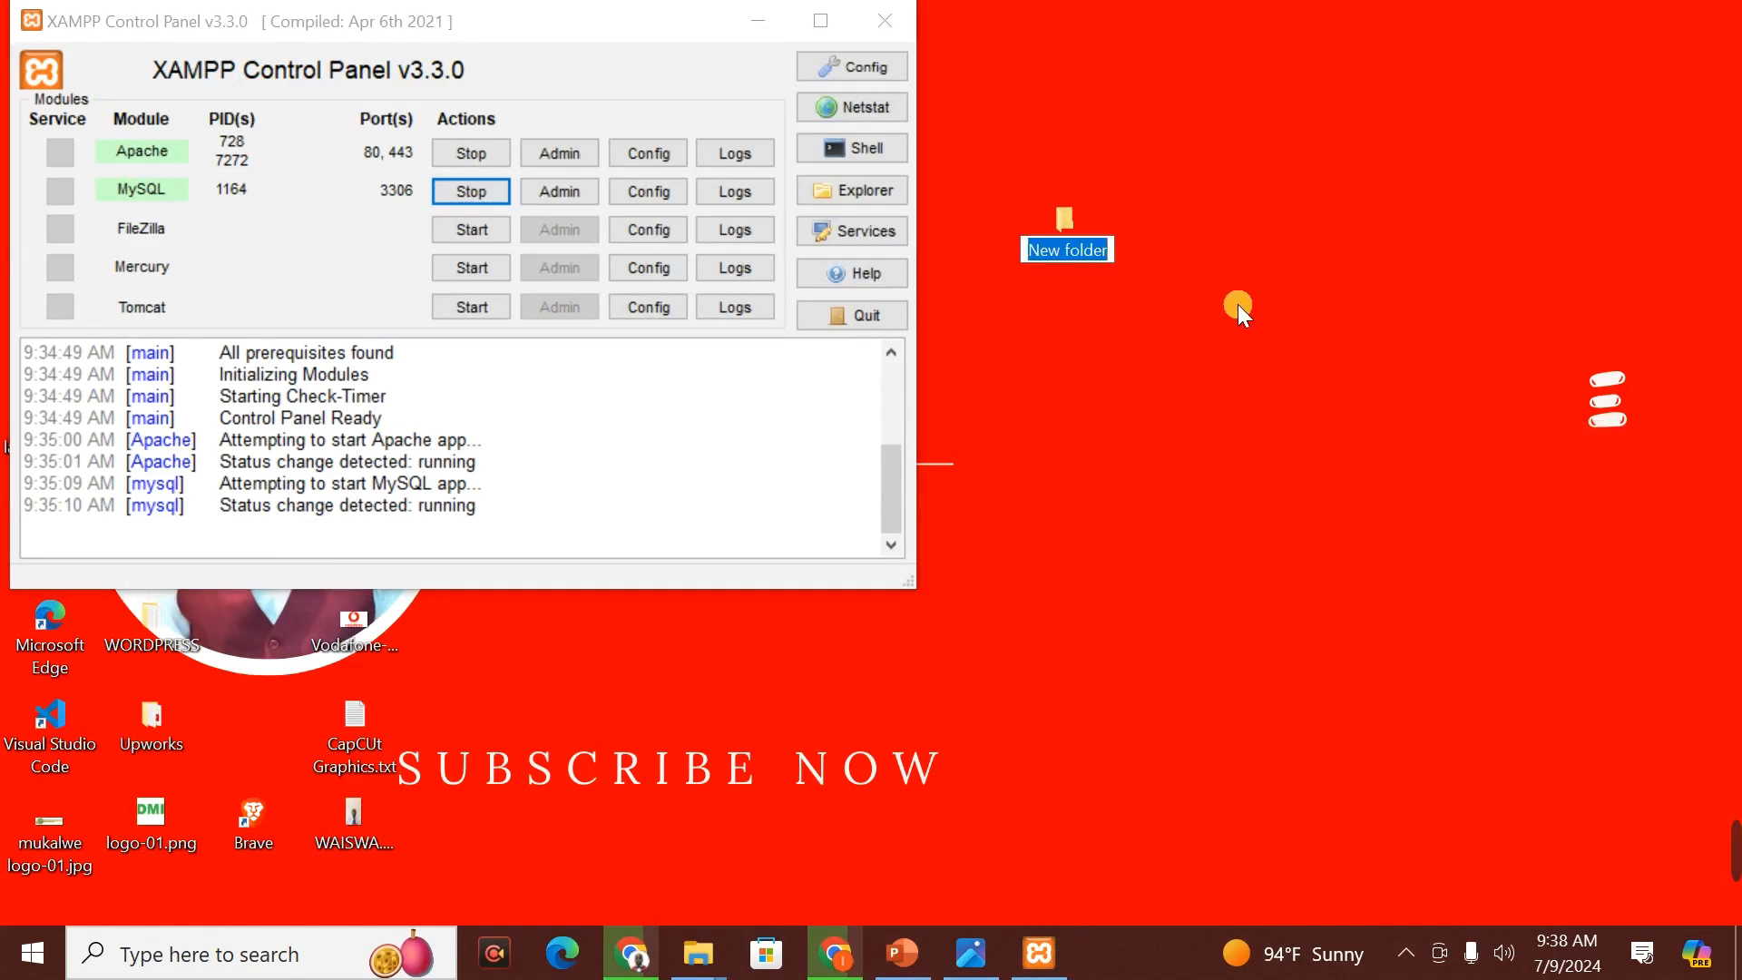
- Try to name the new desktop folder WORDPRESS, declining to merge it with the existing folder
{"action": "type", "text": "WORDPRE"}
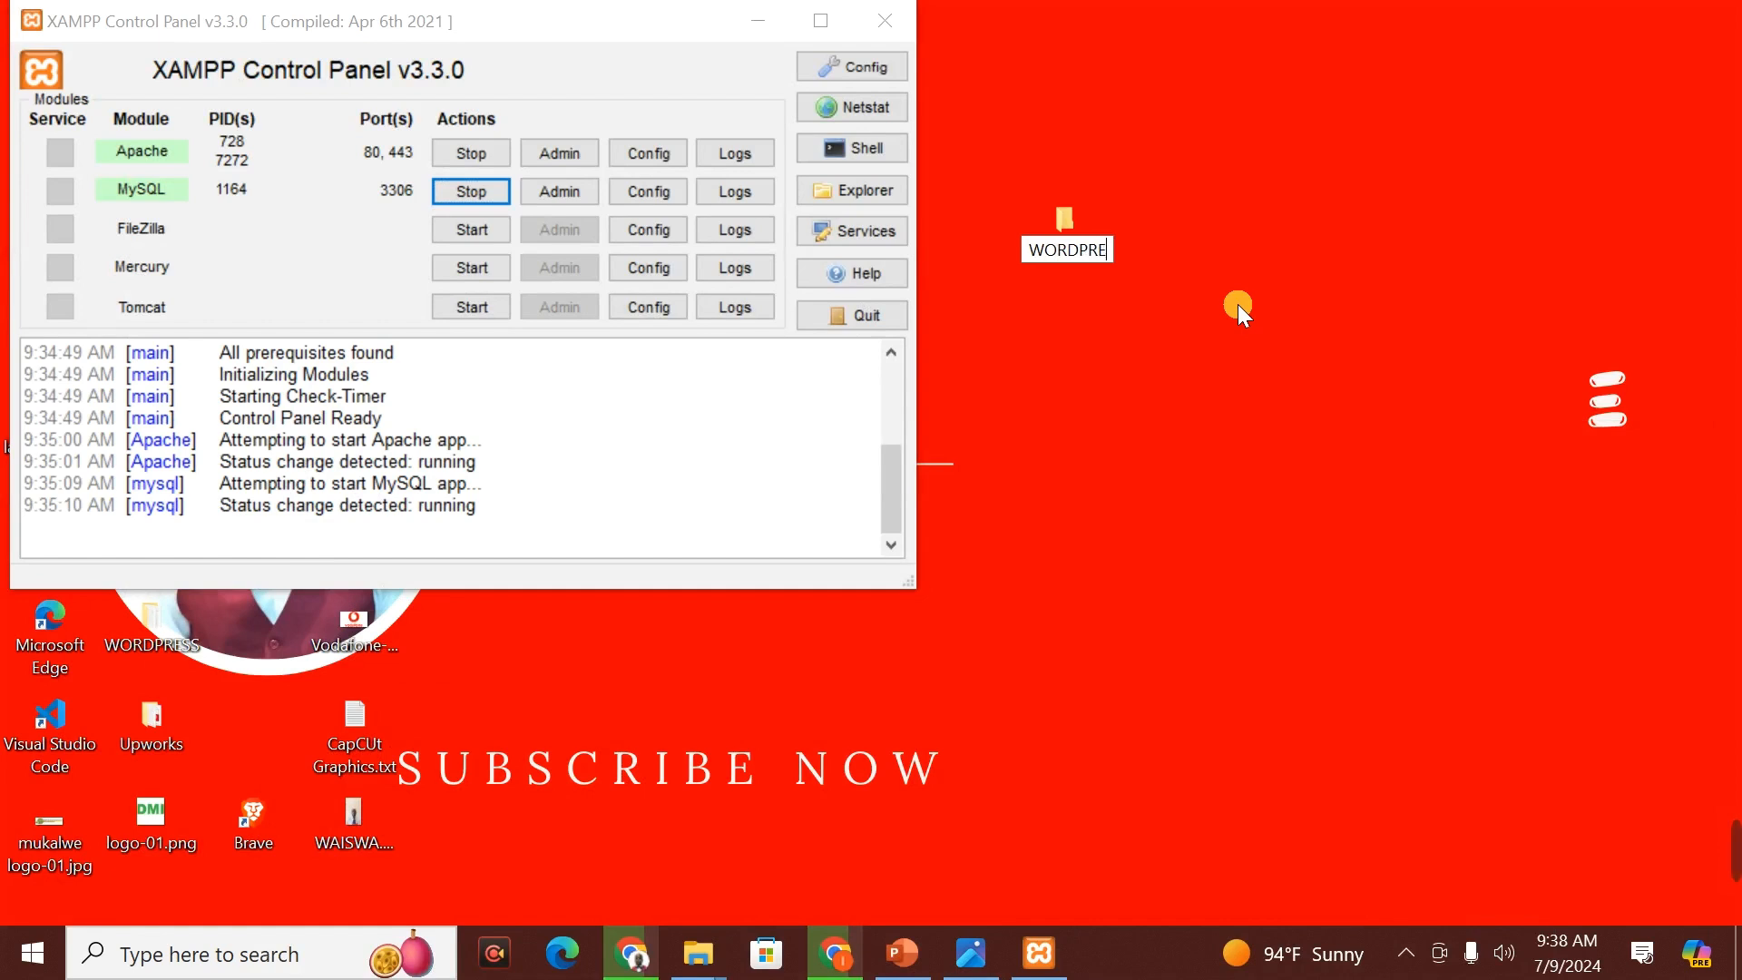
{"action": "type", "text": "SS"}
{"action": "key", "text": "Return"}
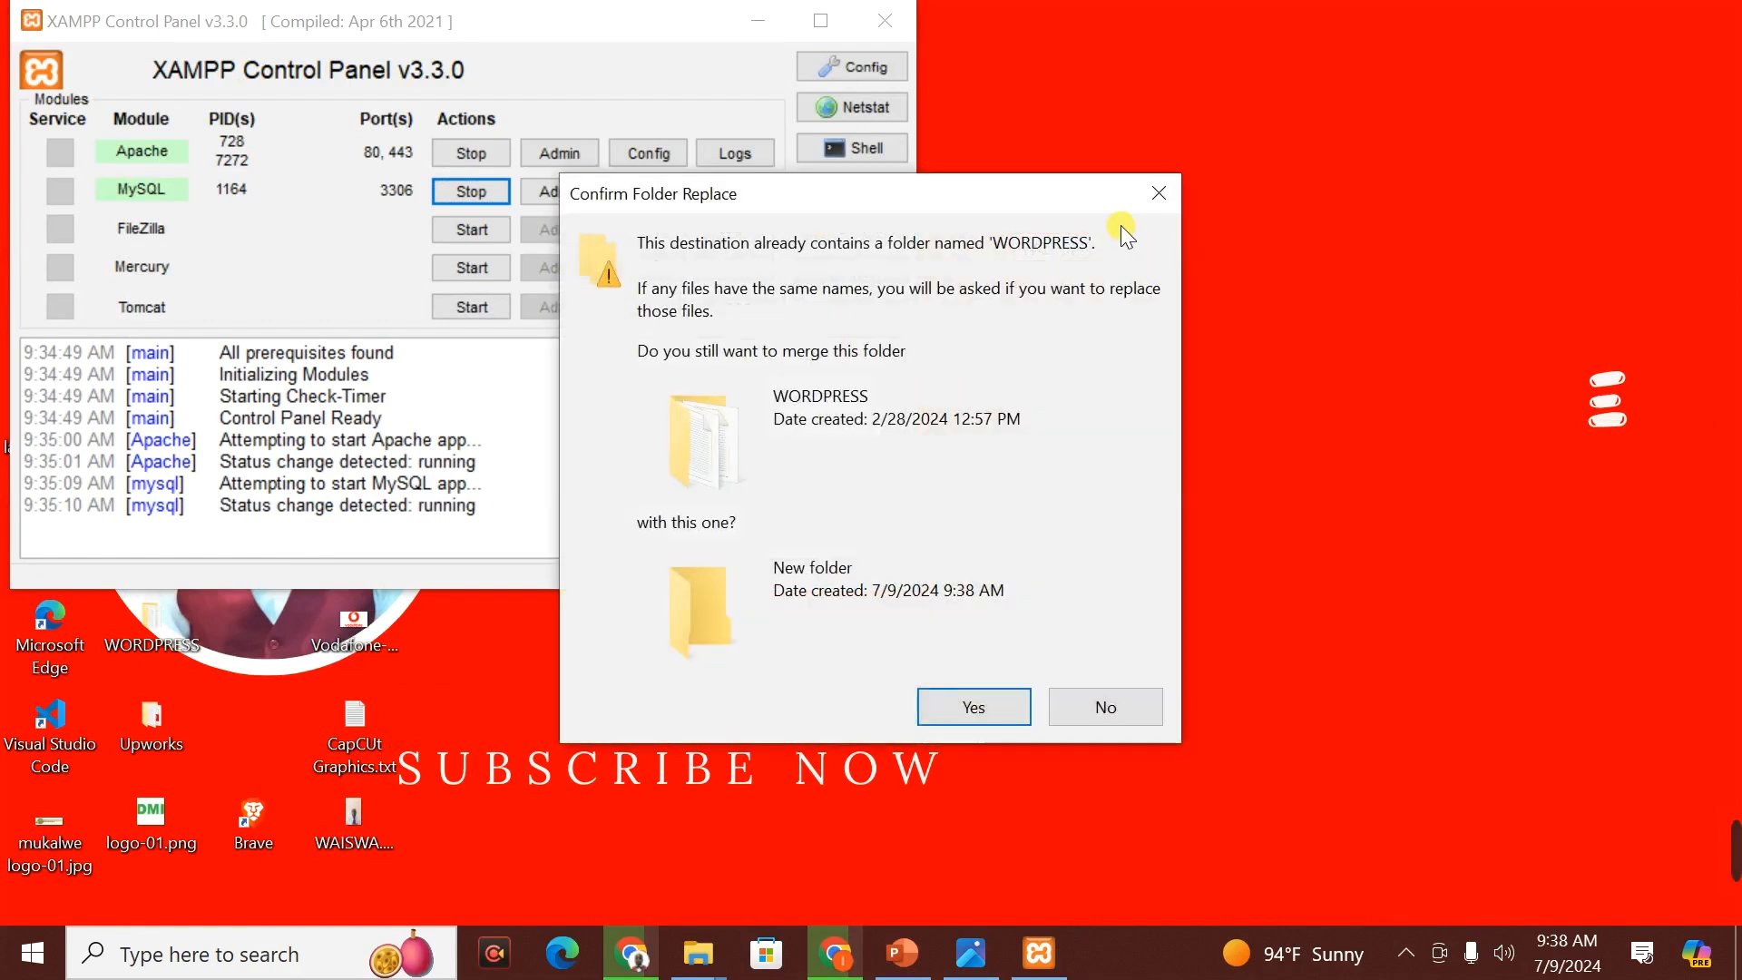
{"action": "left_click", "coordinate": [1153, 195]}
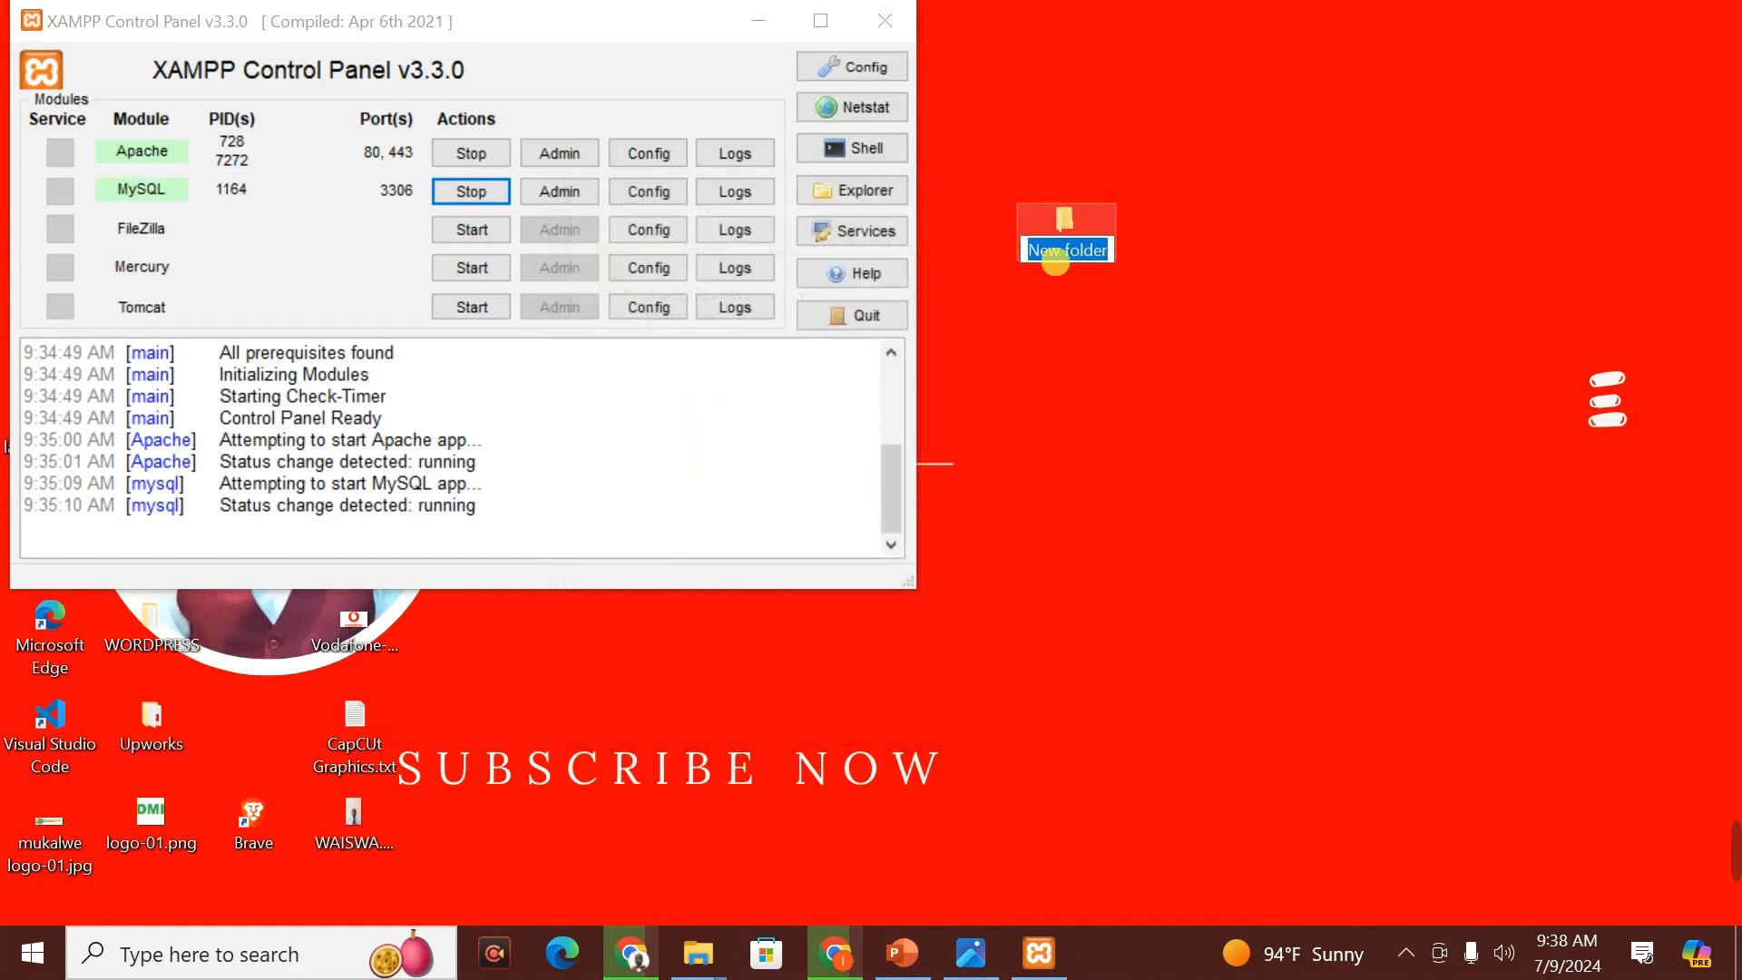
- Name the new desktop folder NEW PROJECT and open it
{"action": "type", "text": "NEW"}
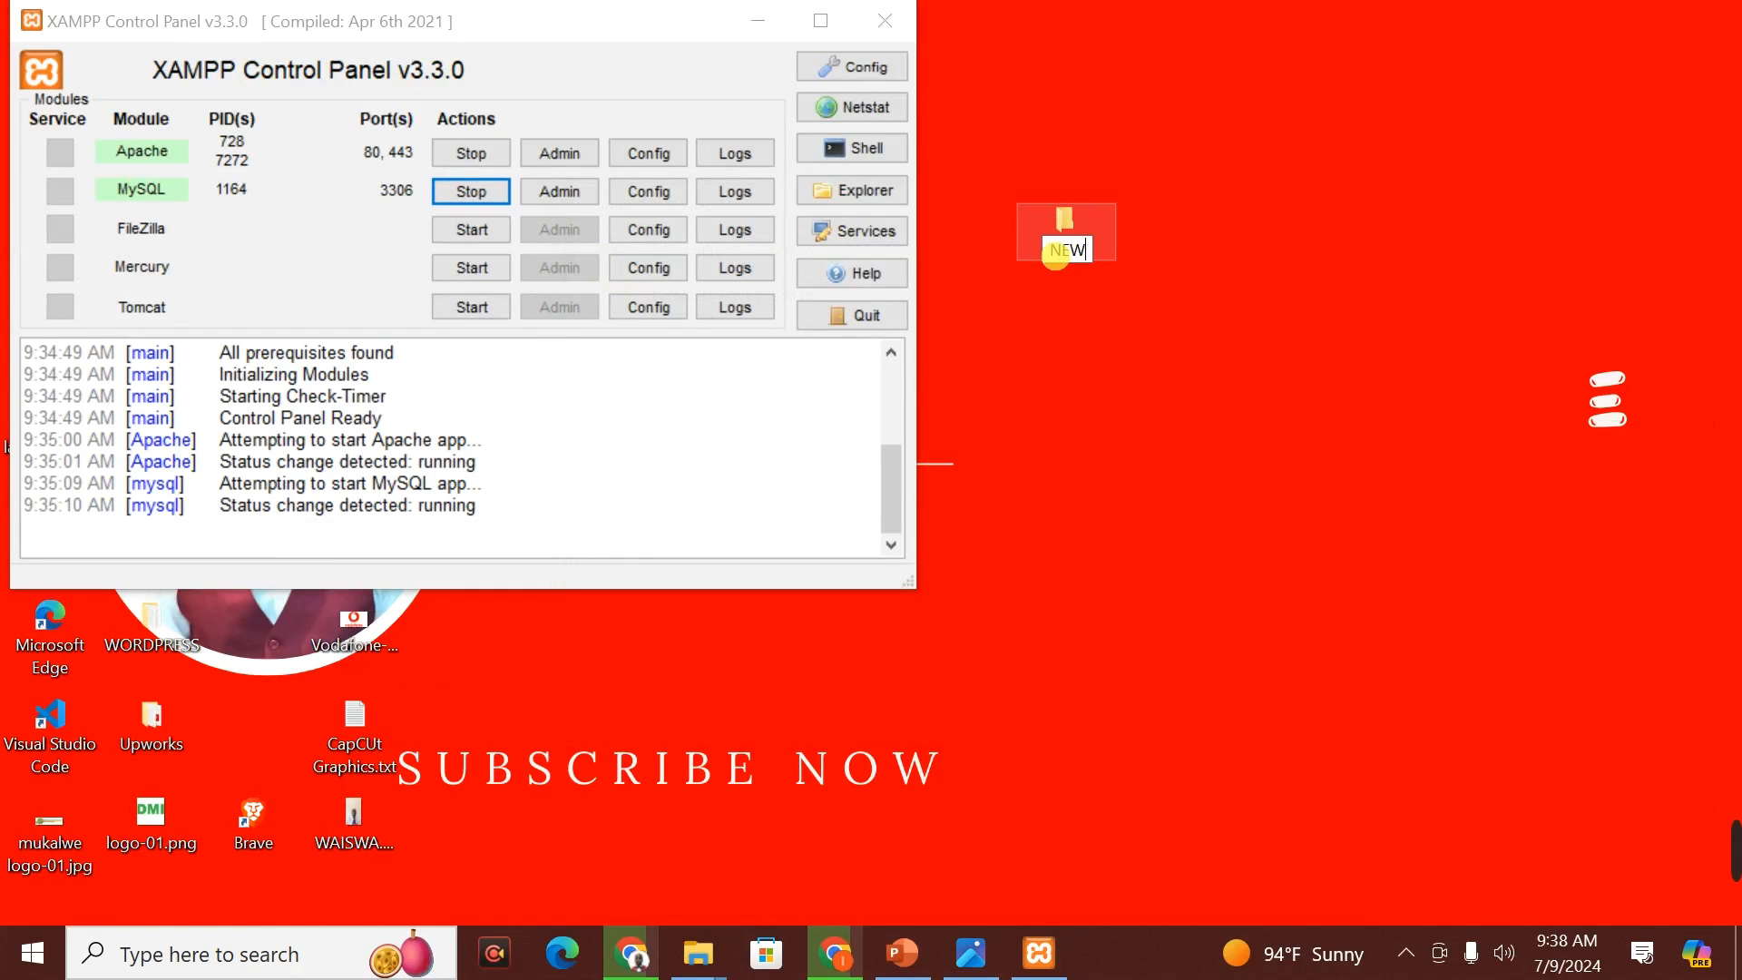
{"action": "type", "text": " PROJECT"}
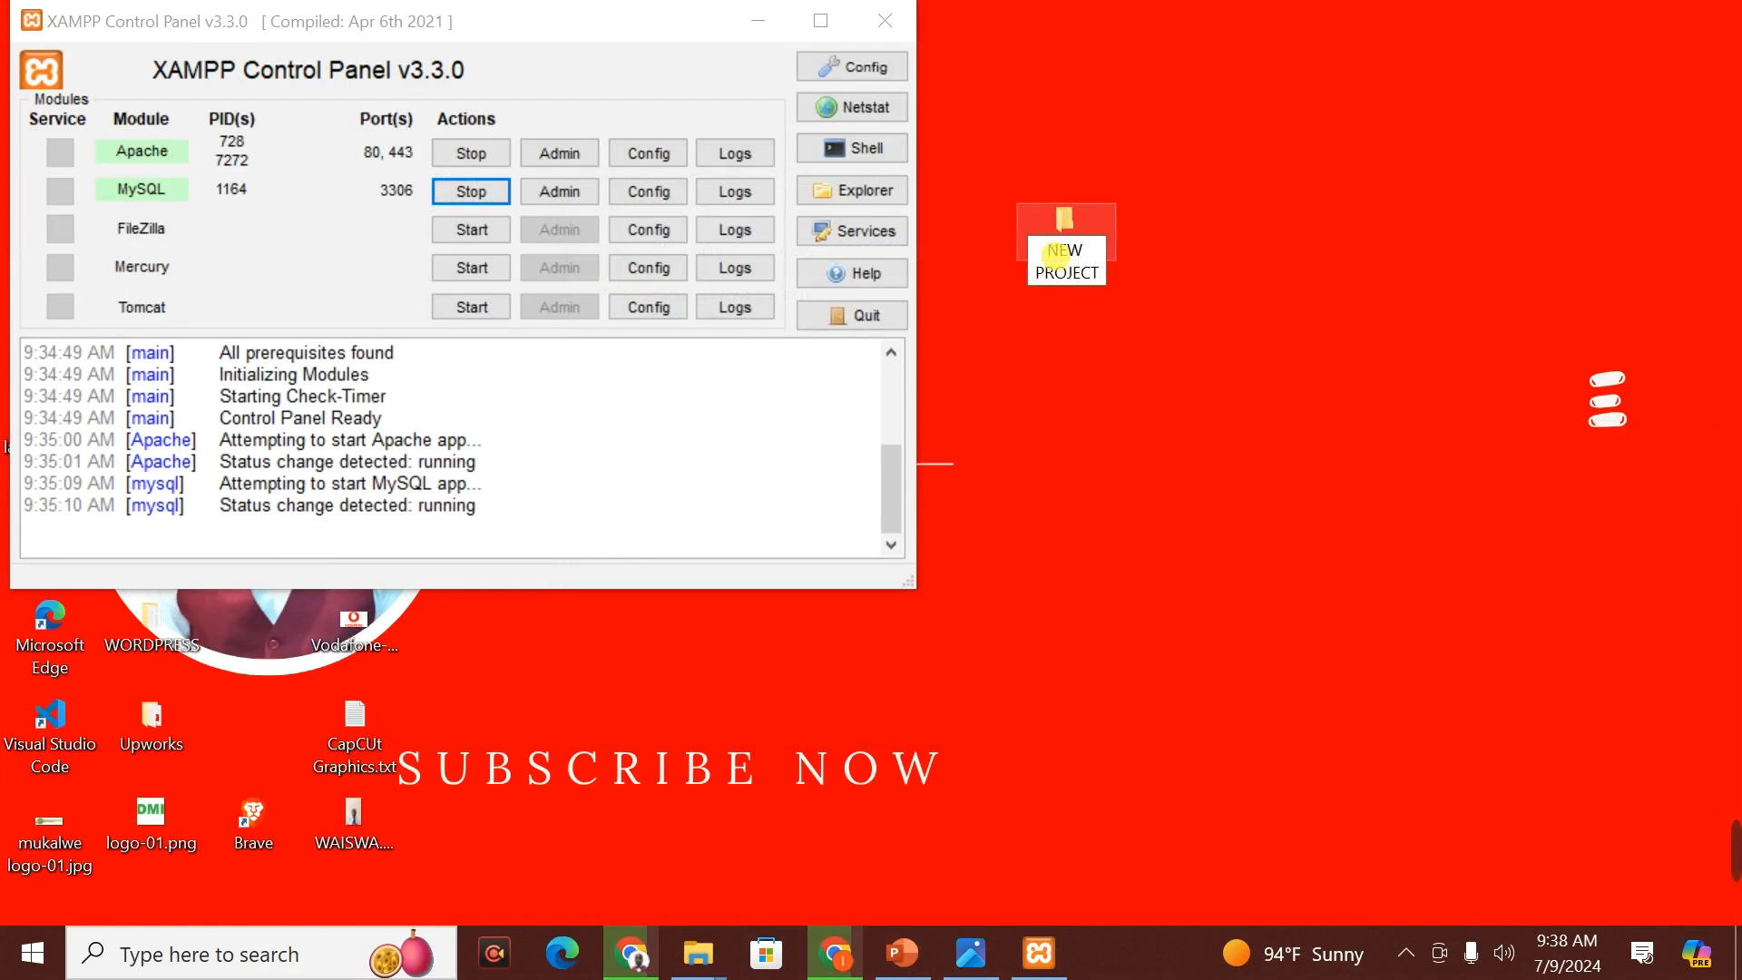
{"action": "key", "text": "Return"}
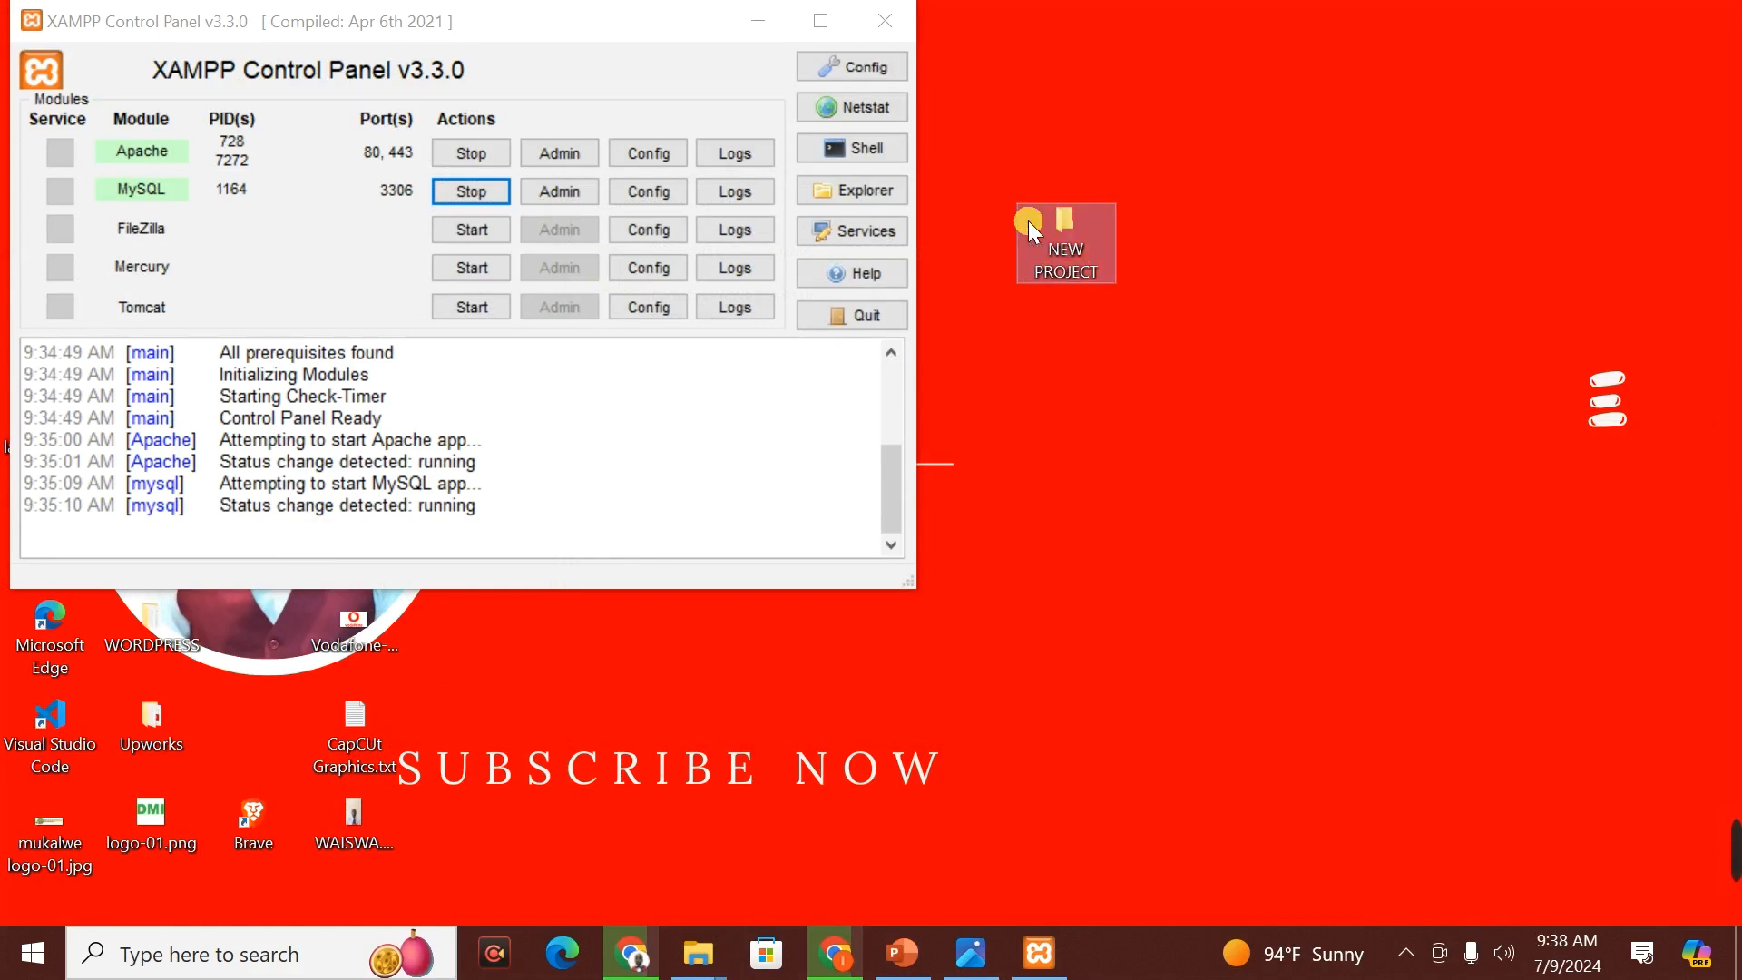
{"action": "double_click", "coordinate": [1071, 220]}
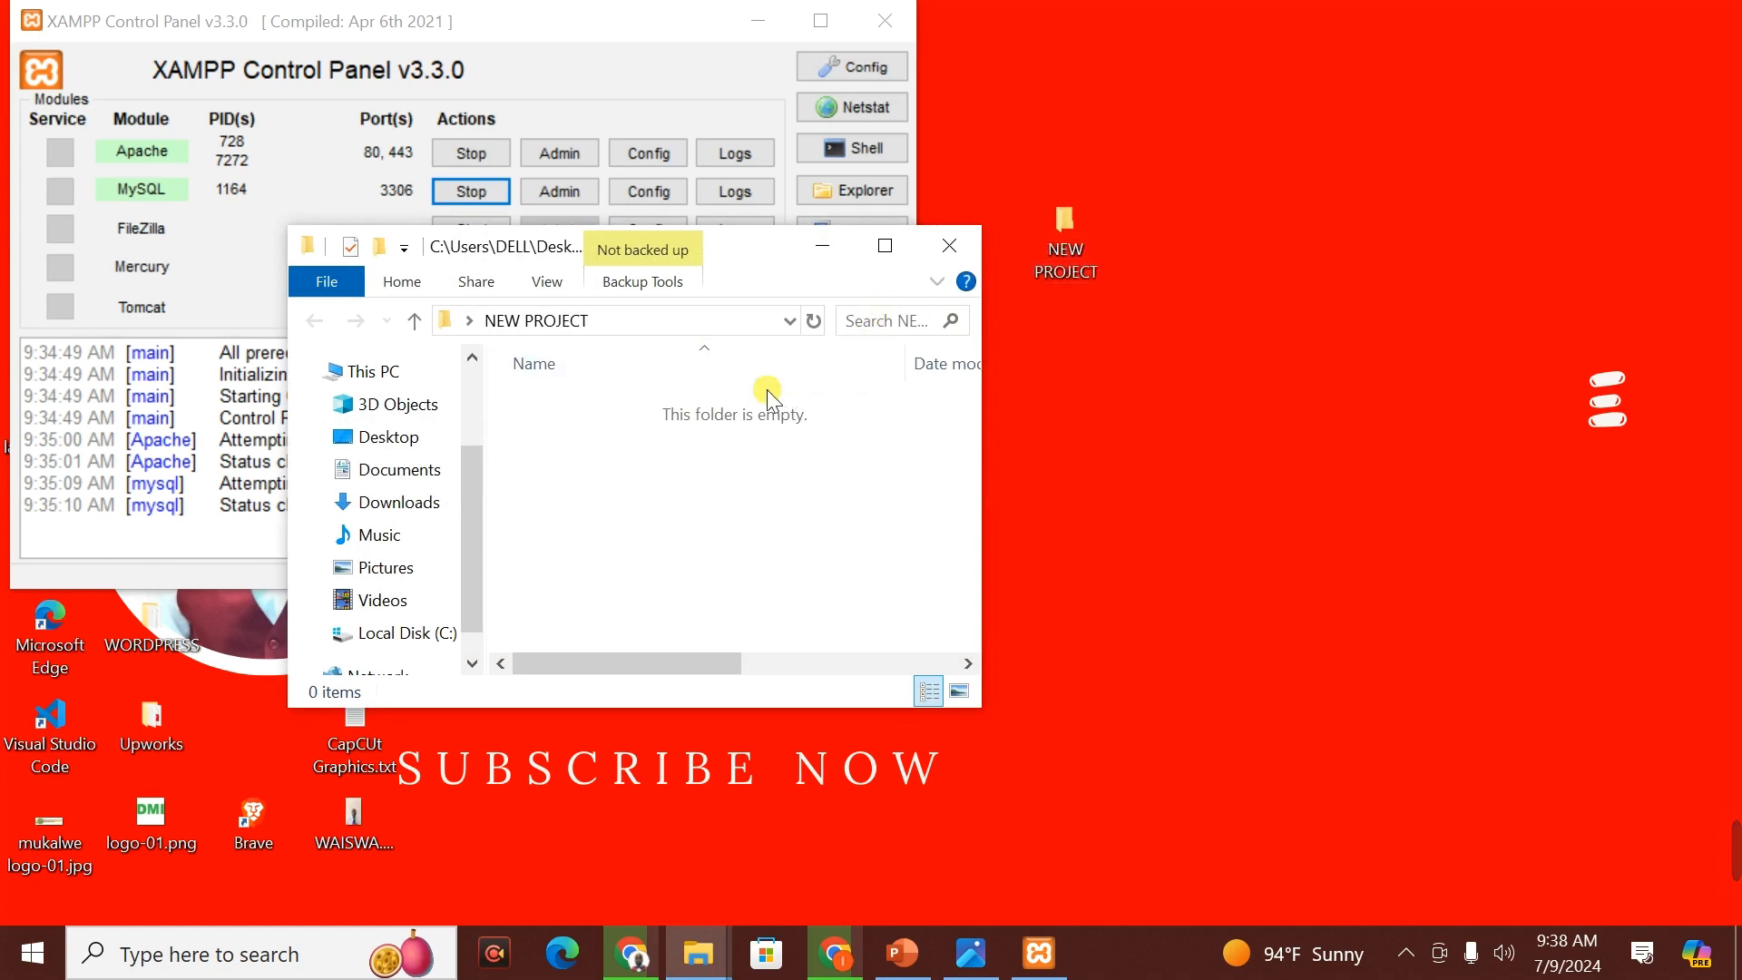
- Paste wordpress-6.5.5.zip into the NEW PROJECT folder and extract it there
{"action": "right_click", "coordinate": [716, 392]}
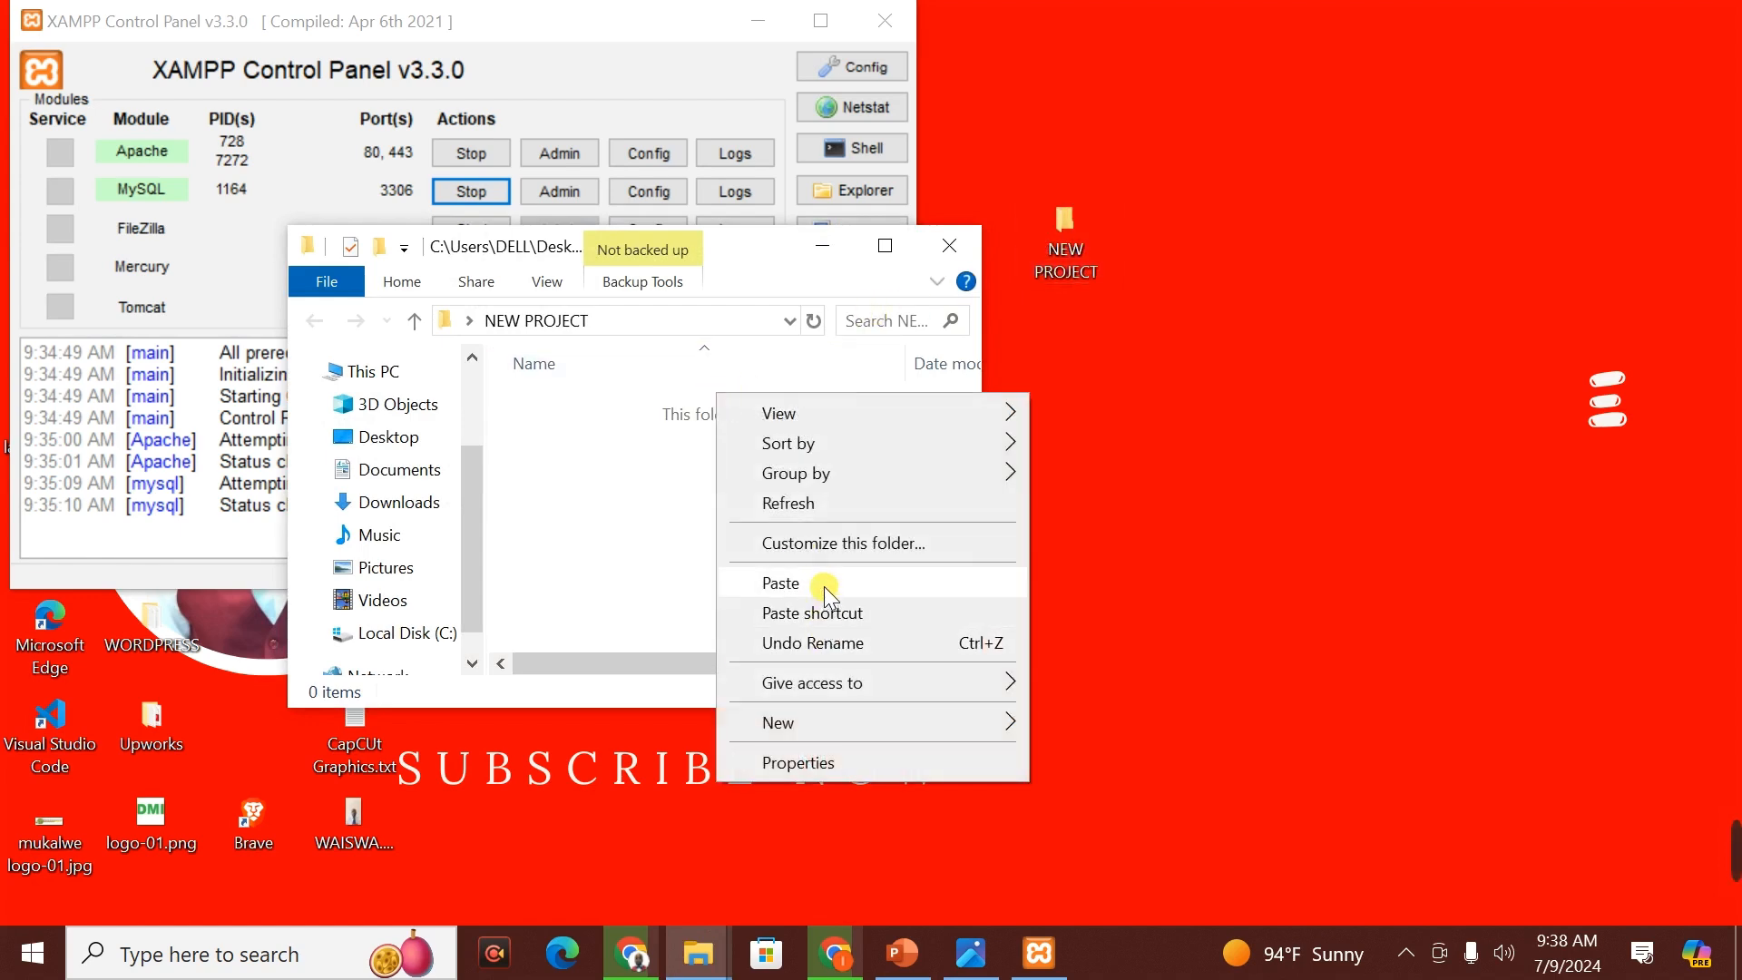
{"action": "left_click", "coordinate": [820, 583]}
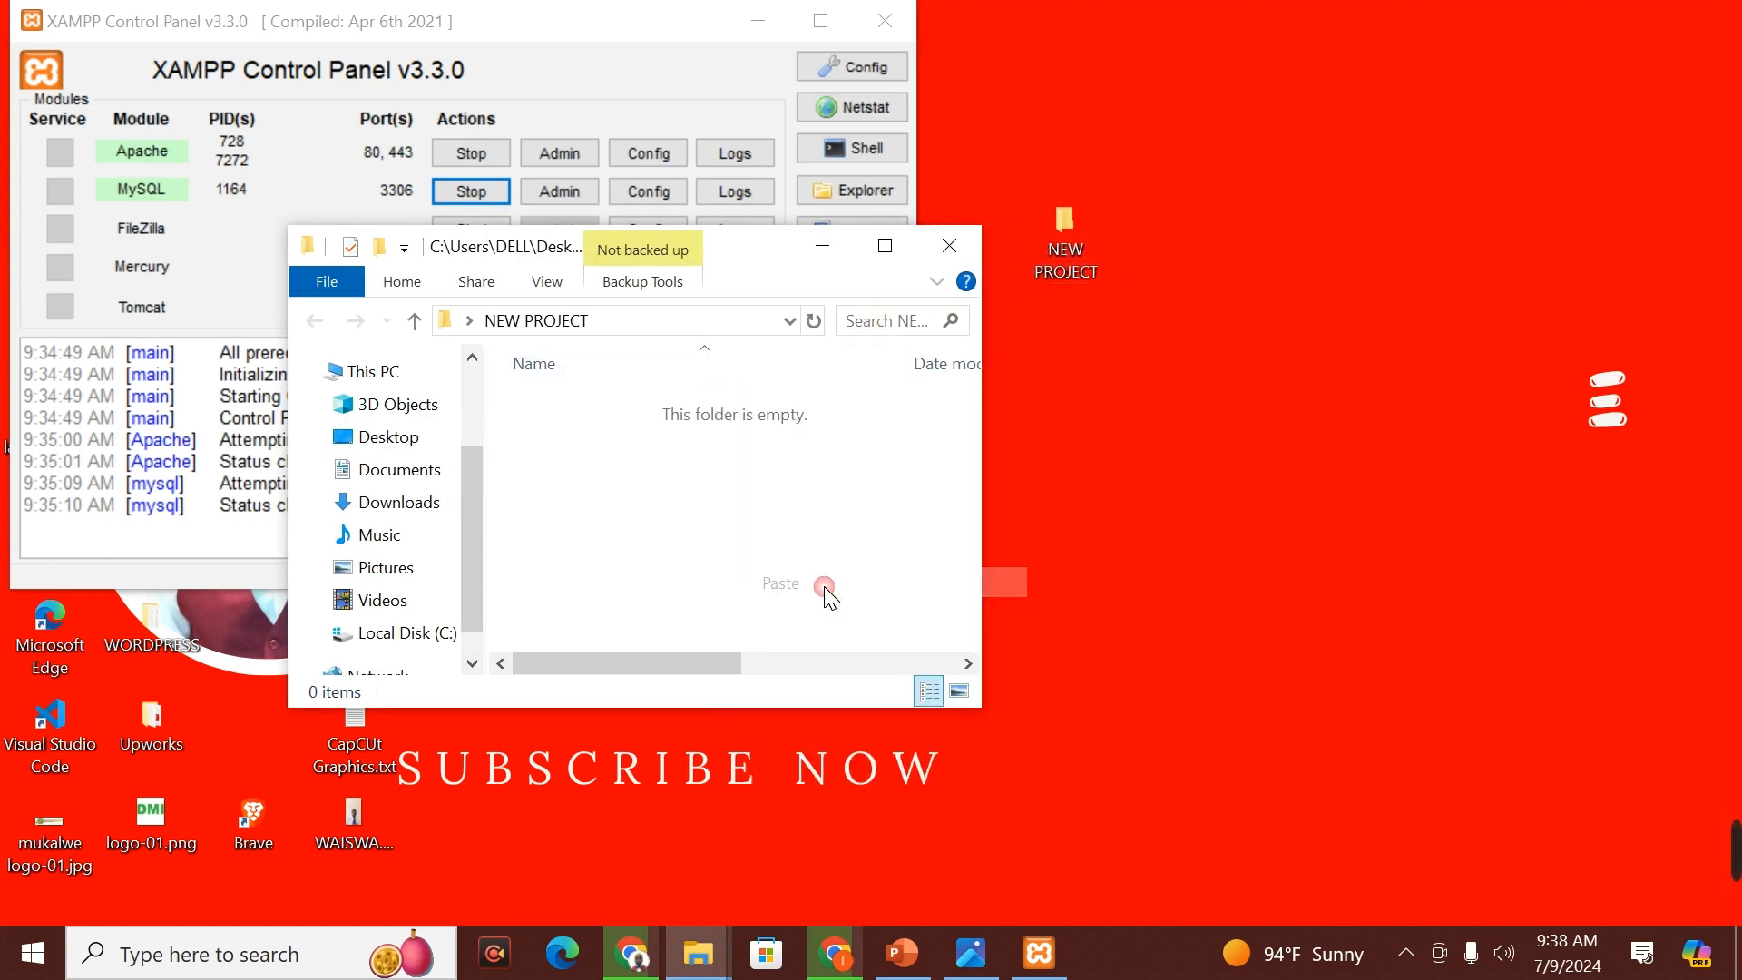
{"action": "left_click", "coordinate": [885, 246]}
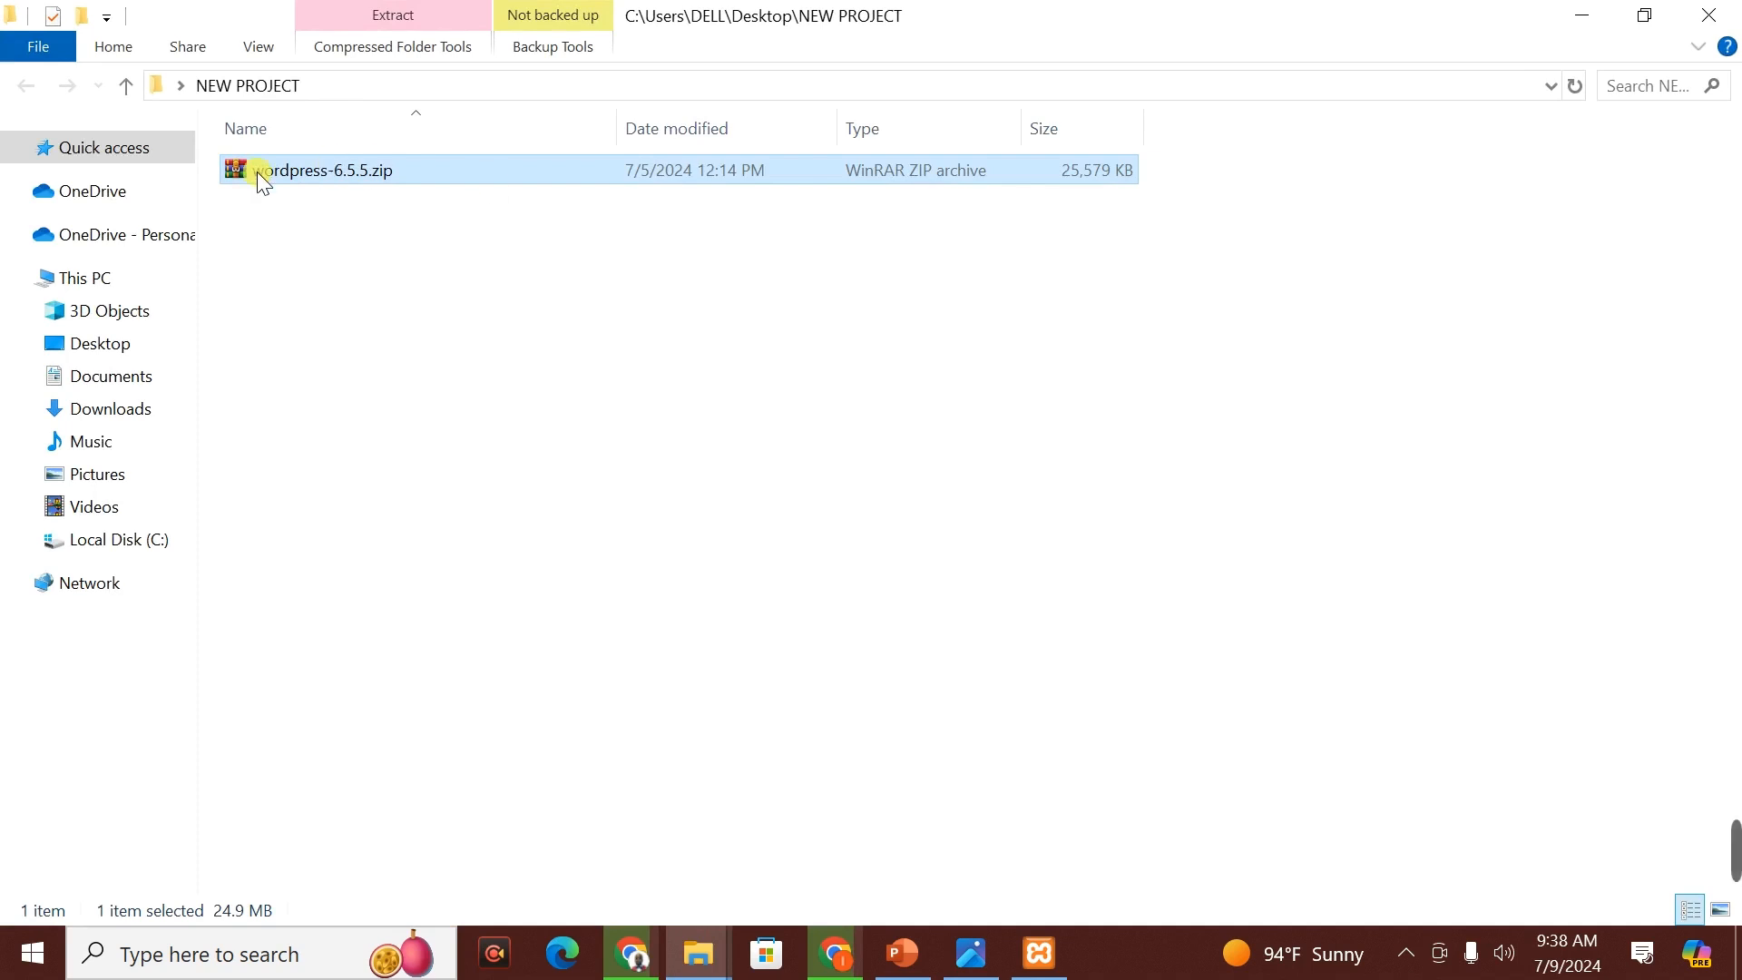
{"action": "right_click", "coordinate": [313, 169]}
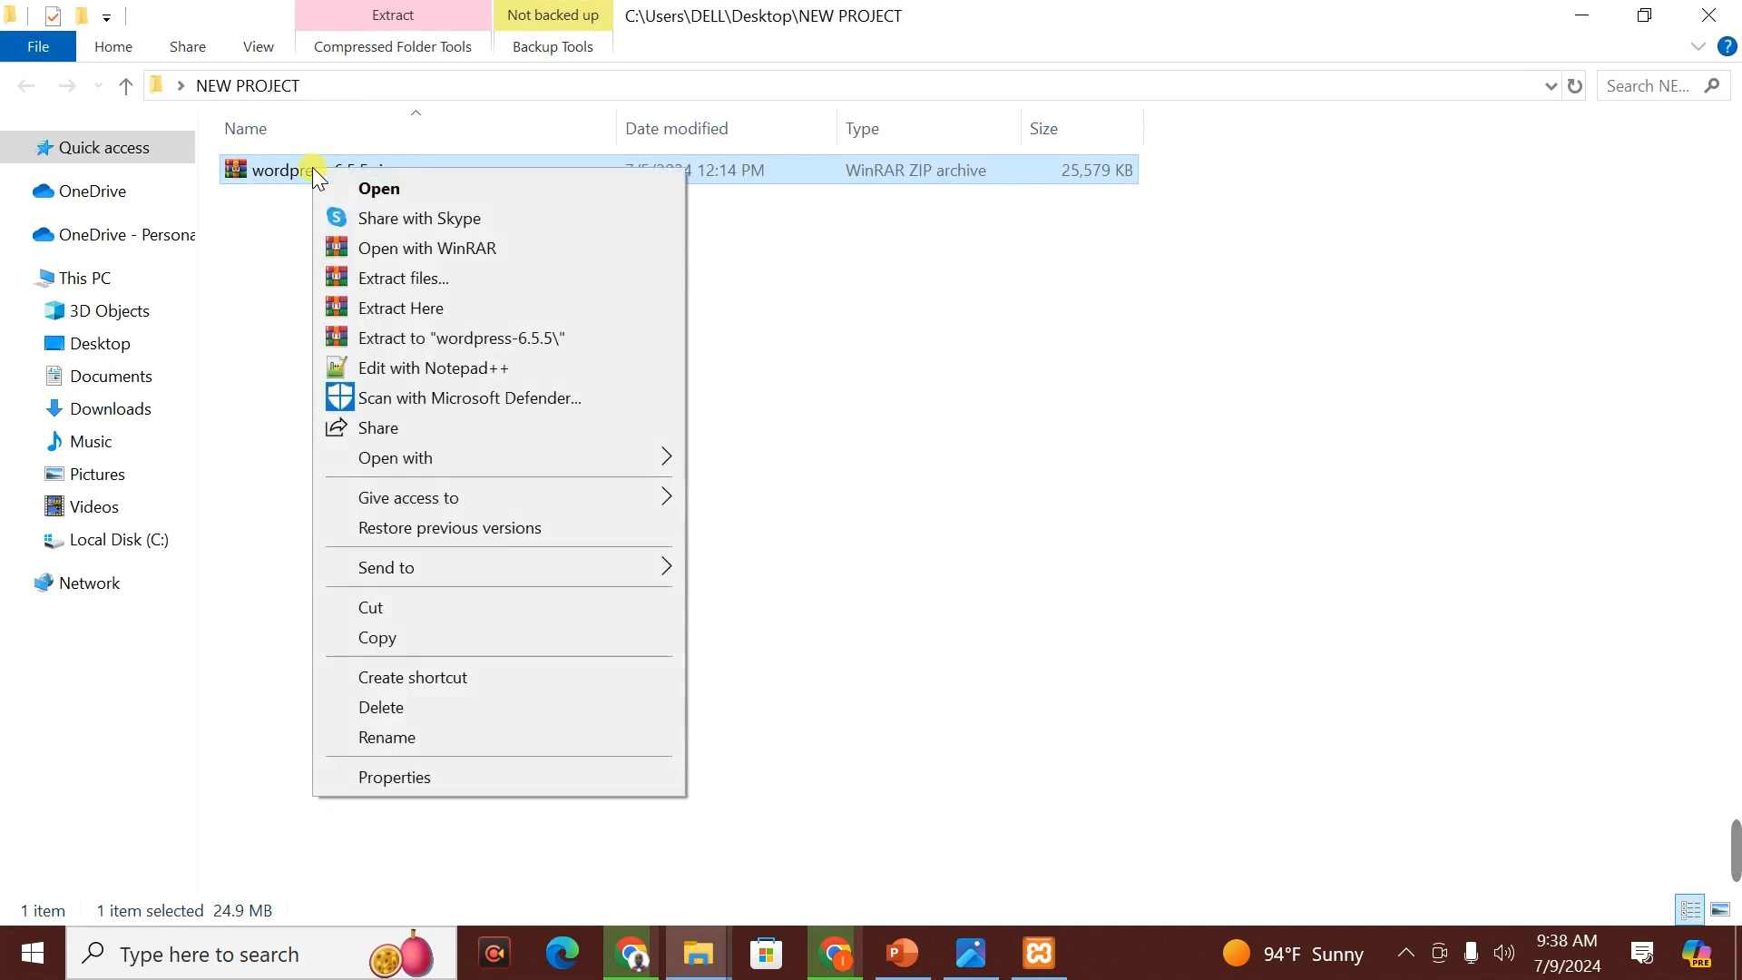
{"action": "left_click", "coordinate": [428, 311]}
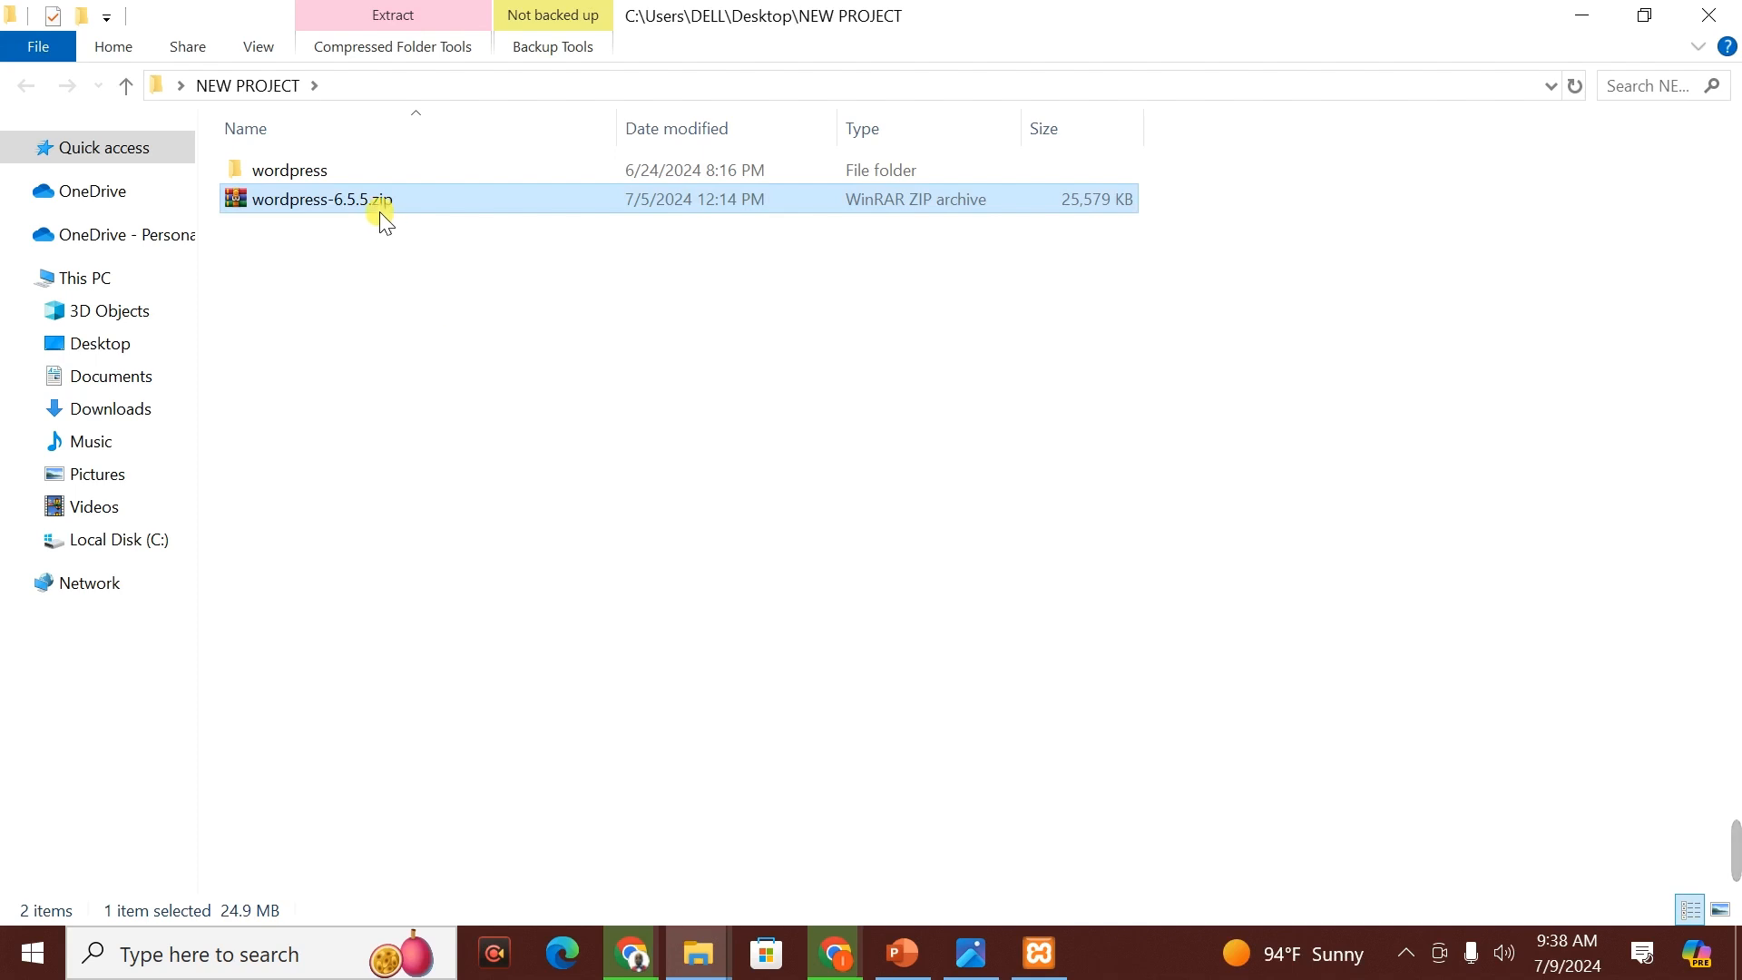
- Copy the extracted wordpress folder from NEW PROJECT
{"action": "left_click", "coordinate": [278, 168]}
{"action": "right_click", "coordinate": [272, 160]}
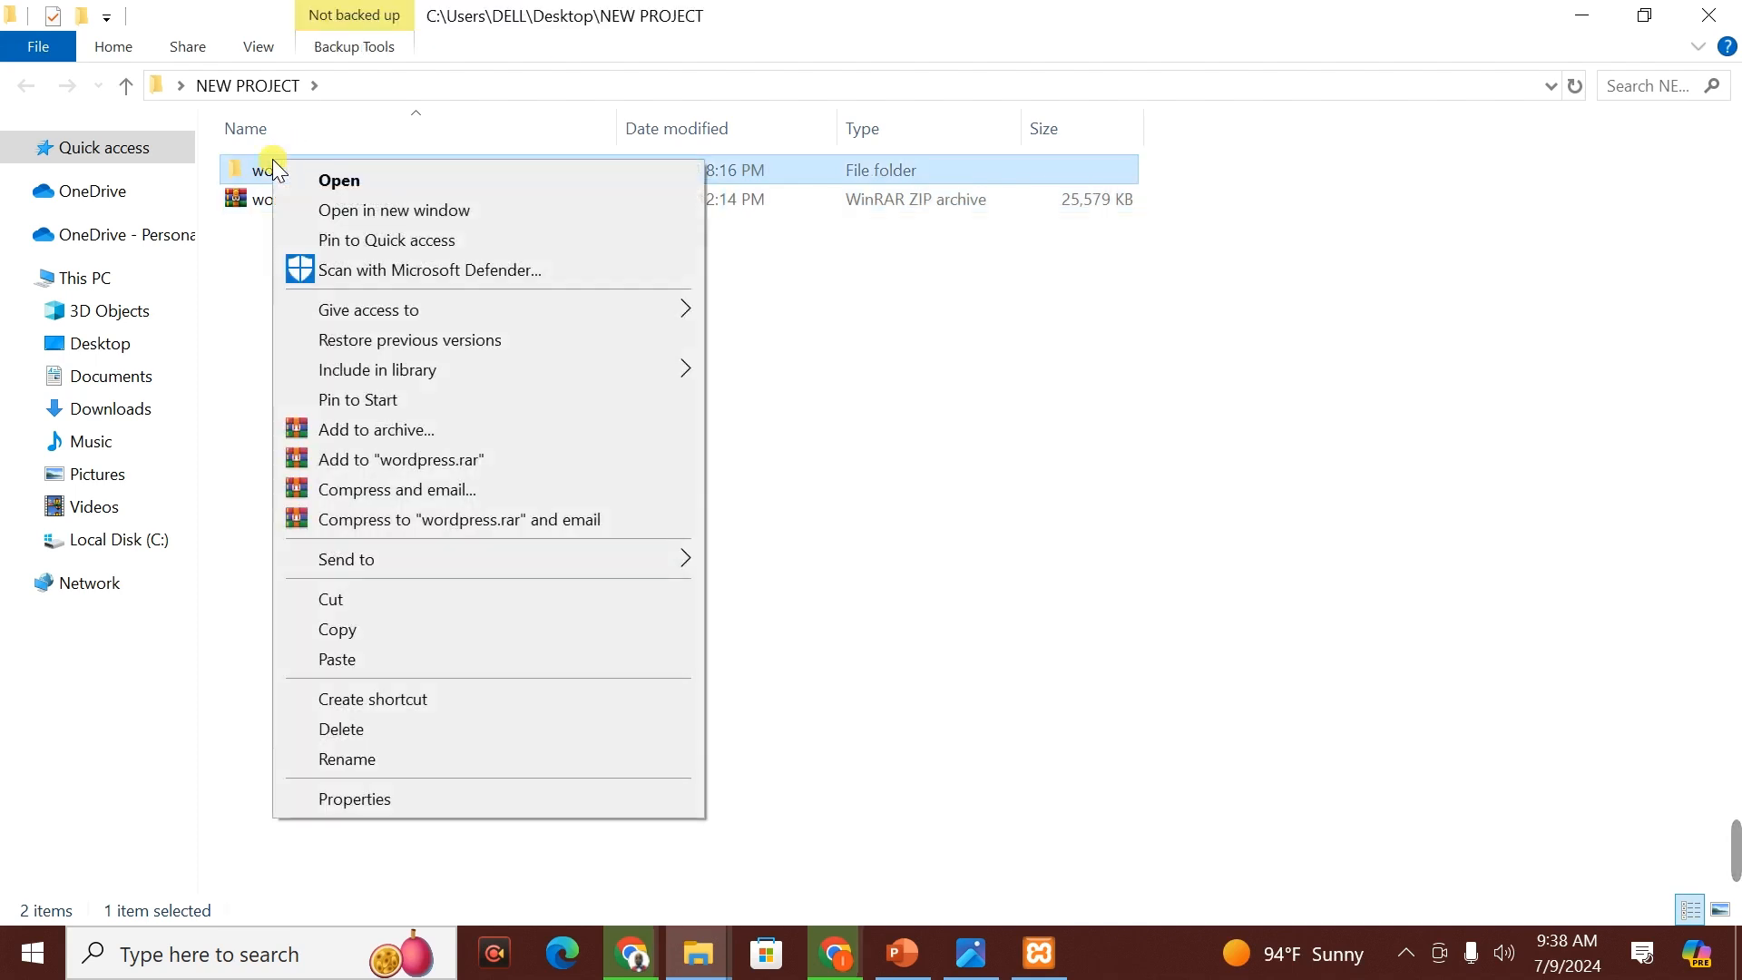
{"action": "left_click", "coordinate": [384, 627]}
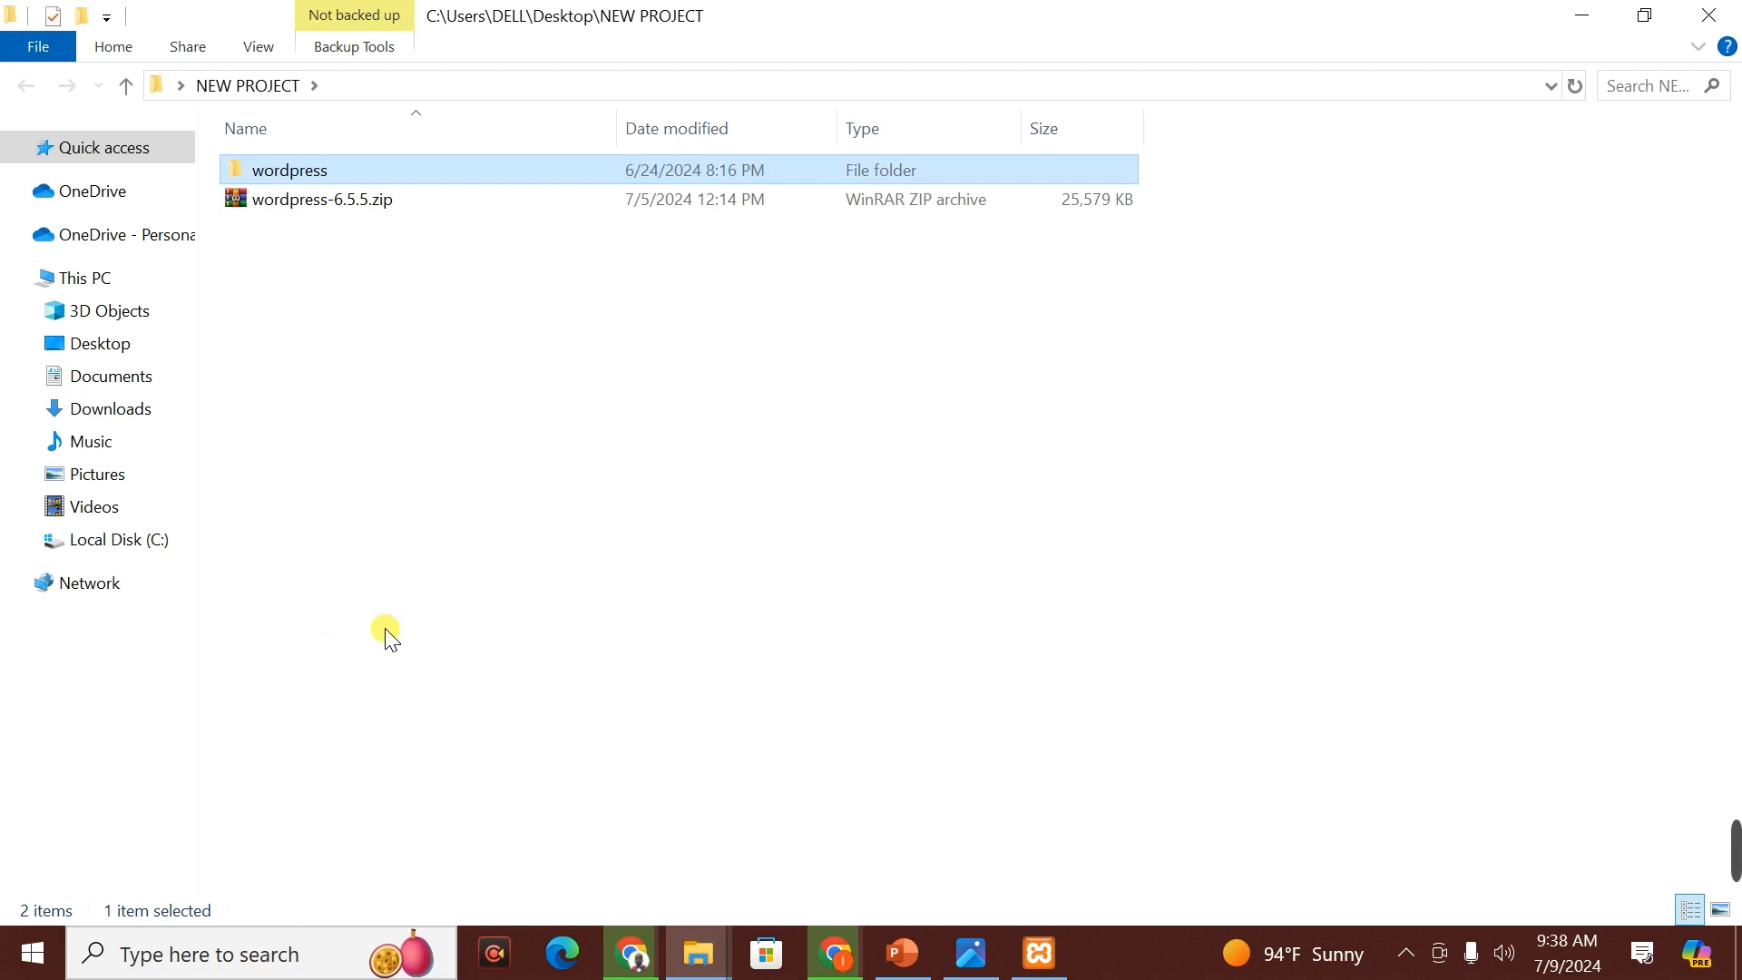
- Open the htdocs folder inside xampp on Local Disk (C:)
{"action": "left_click", "coordinate": [122, 544]}
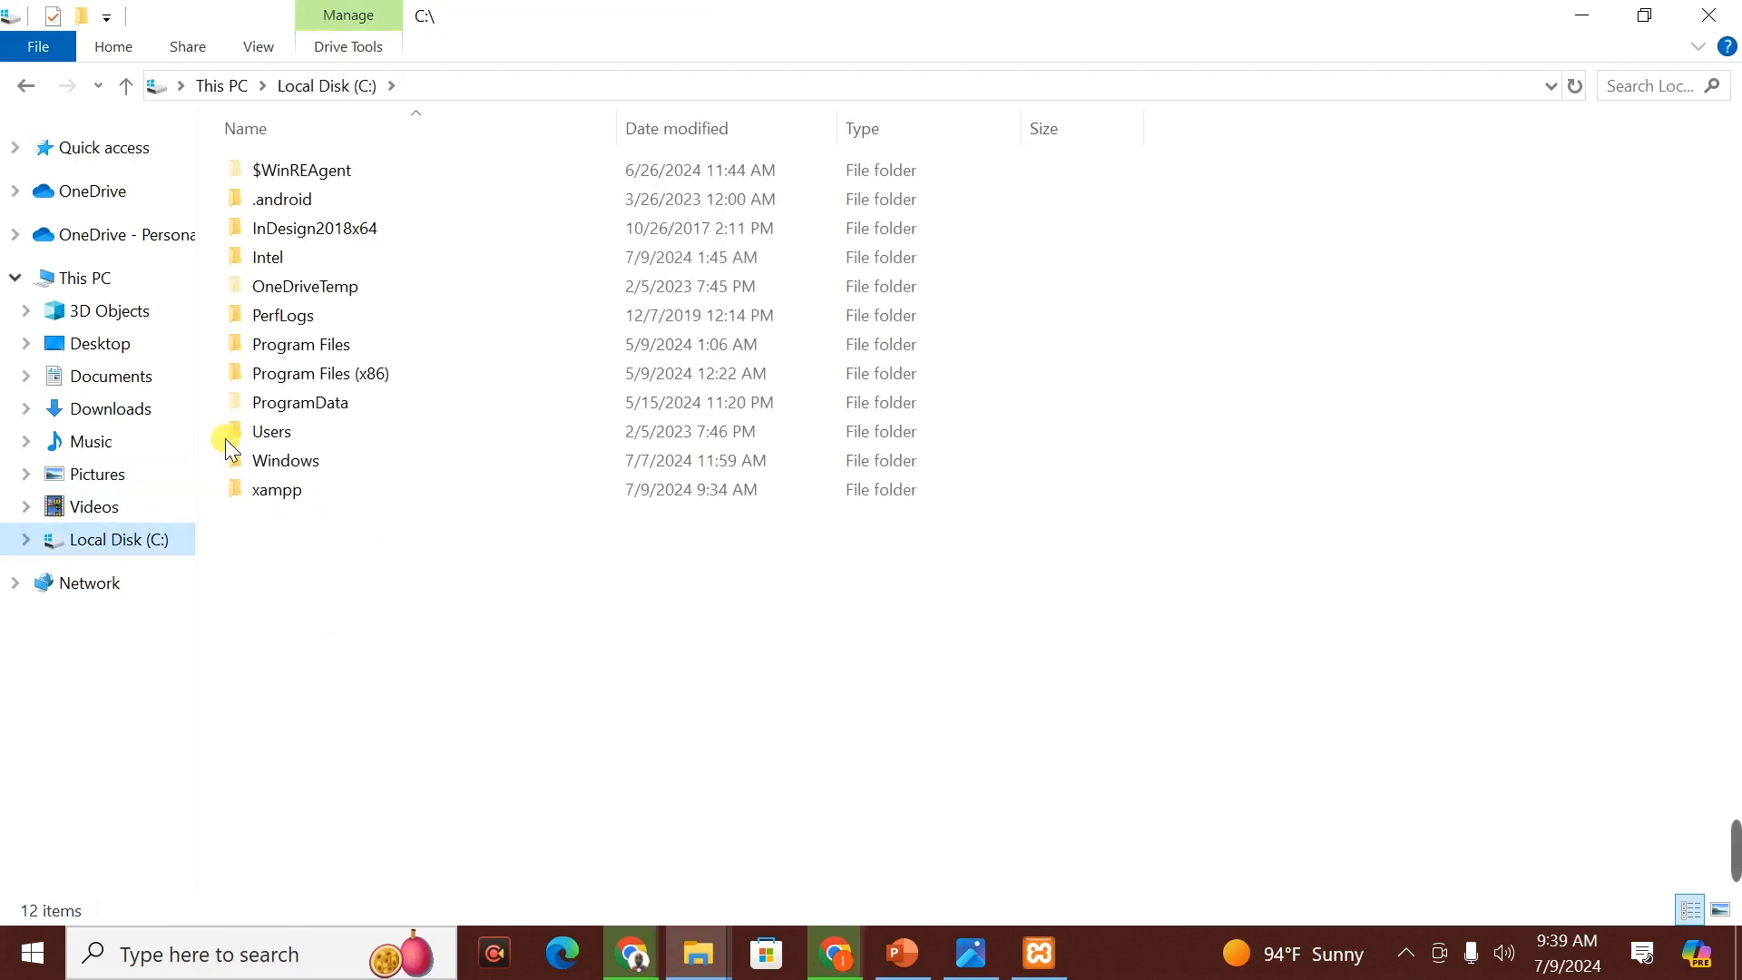
{"action": "double_click", "coordinate": [270, 495]}
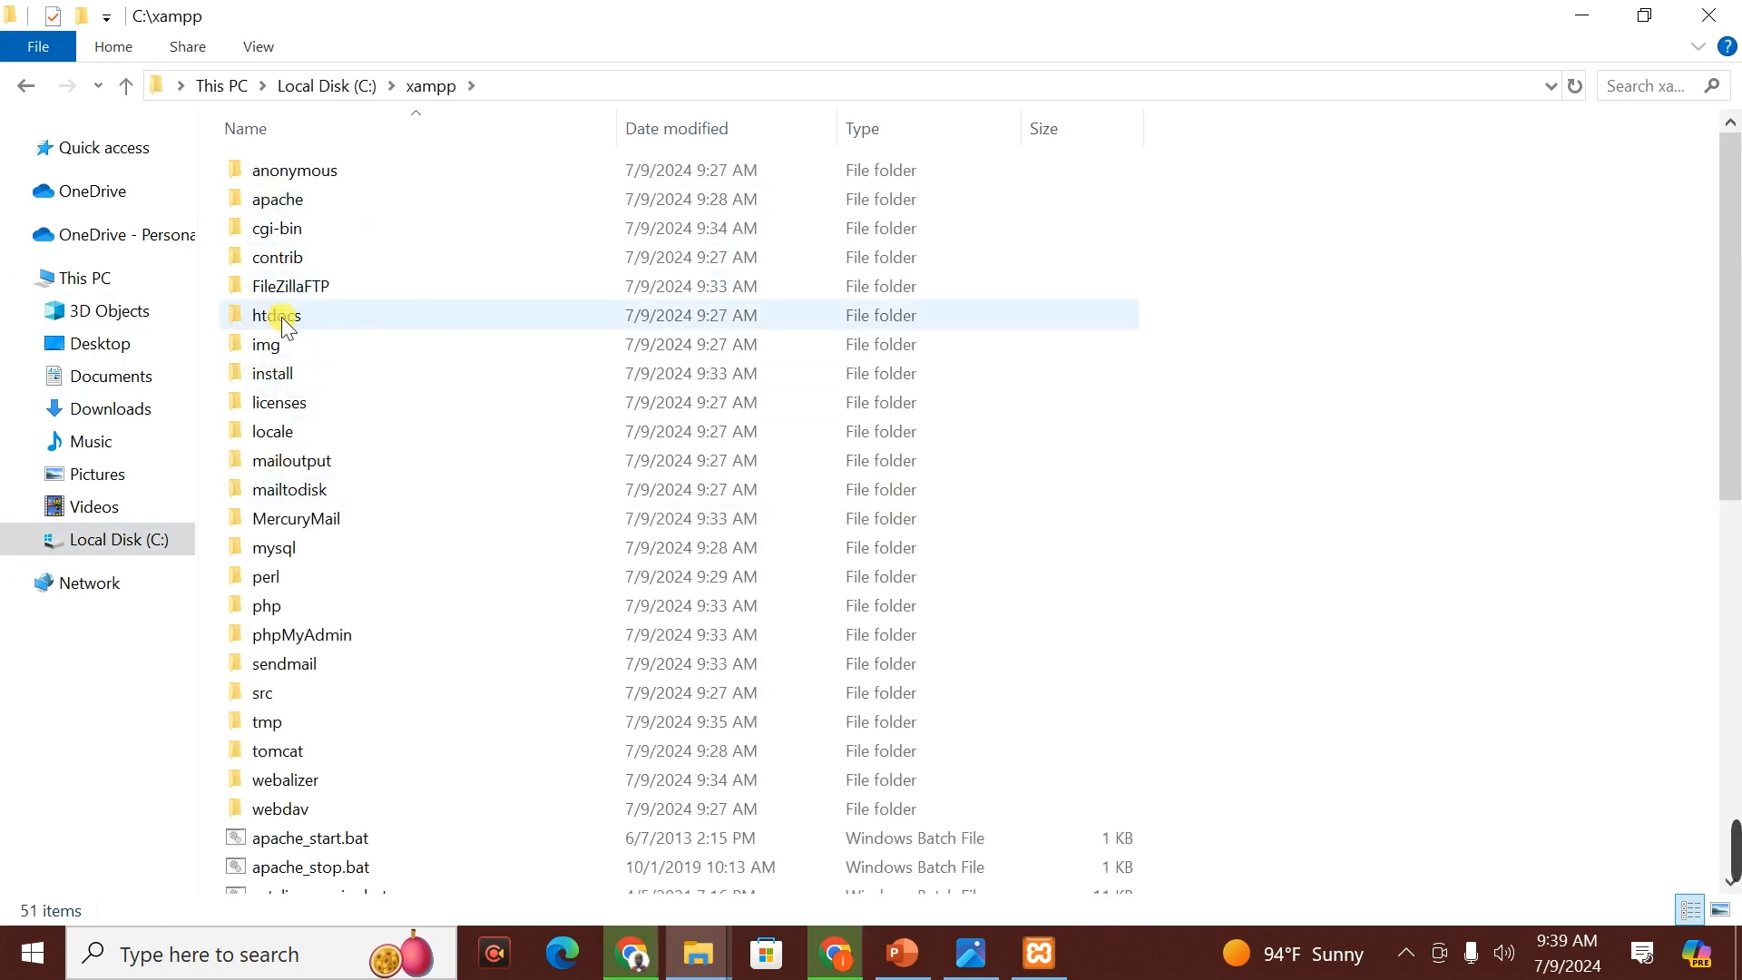
{"action": "mouse_move", "coordinate": [264, 314]}
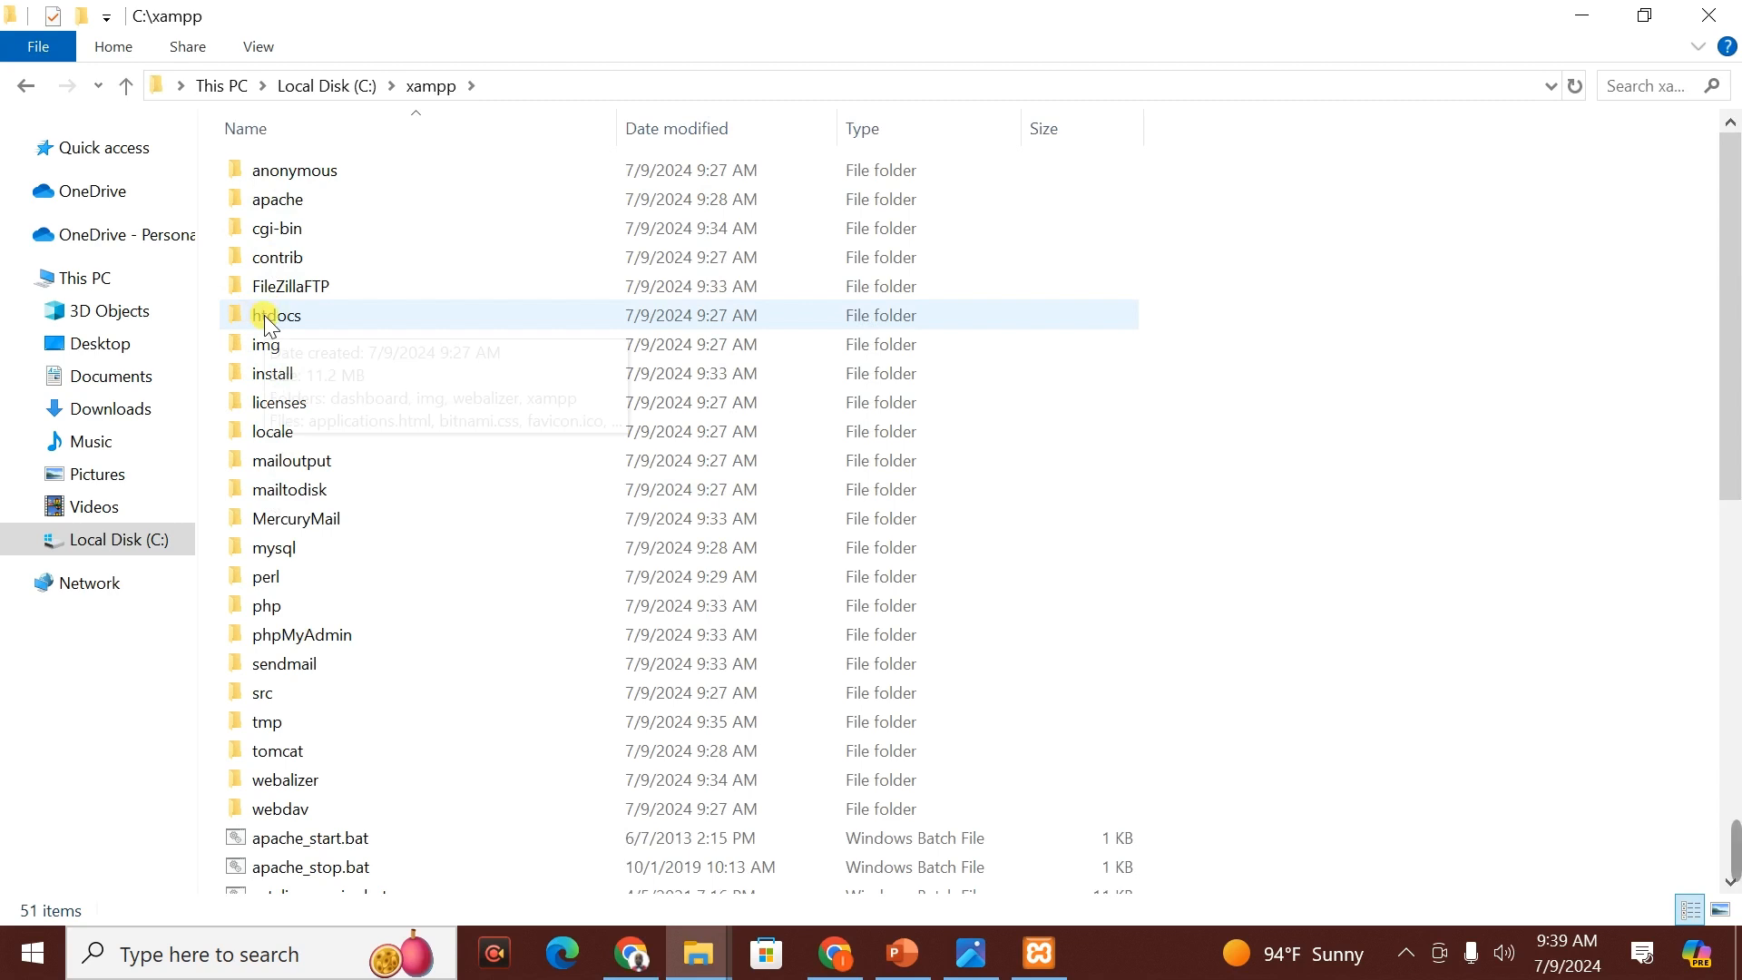
{"action": "double_click", "coordinate": [275, 318]}
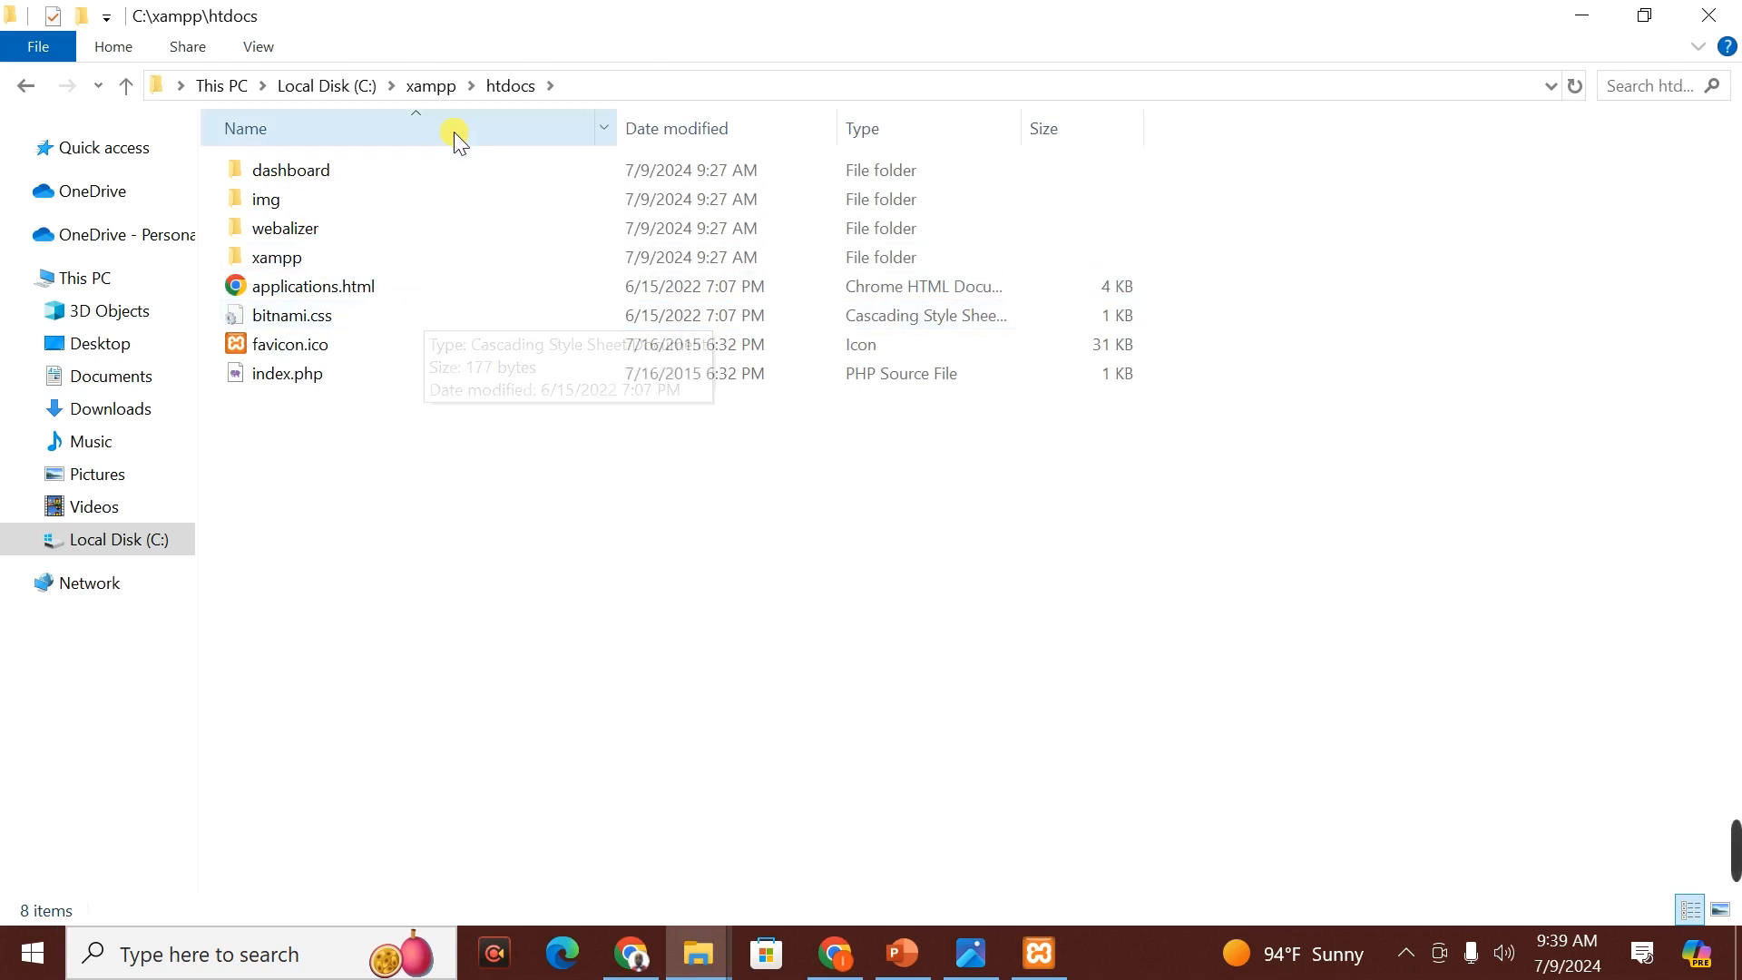
- Switch to Chrome and open a new tab
{"action": "left_click", "coordinate": [632, 953]}
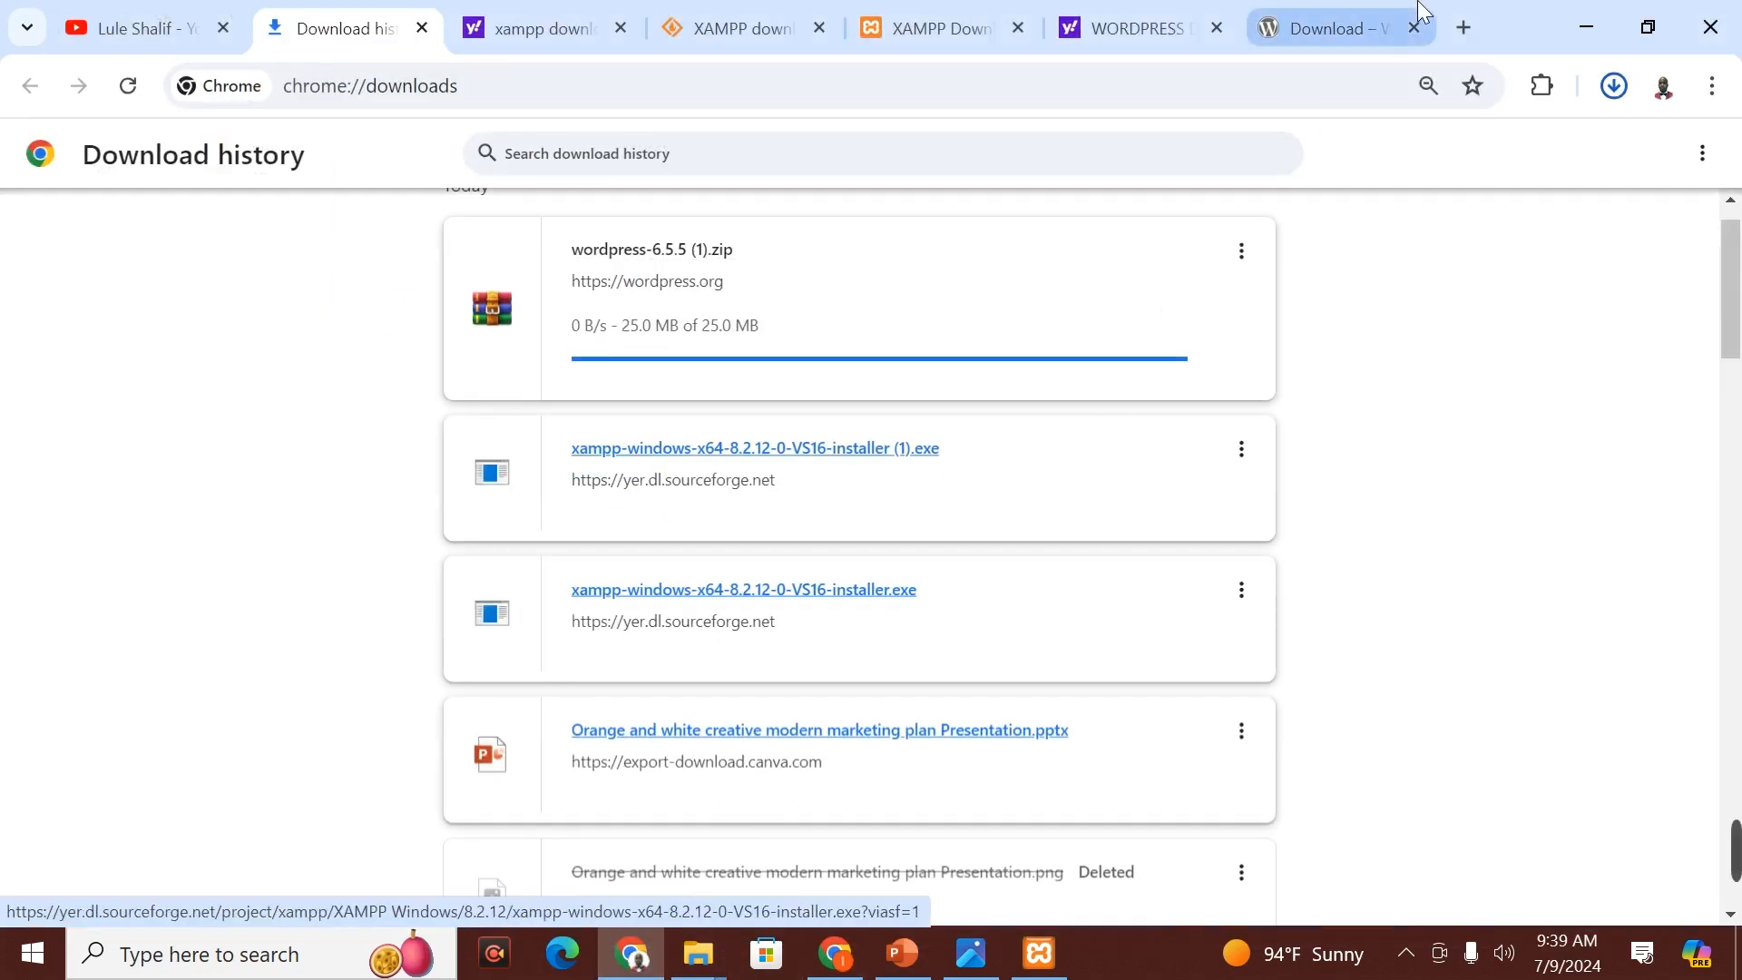
{"action": "left_click", "coordinate": [1470, 26]}
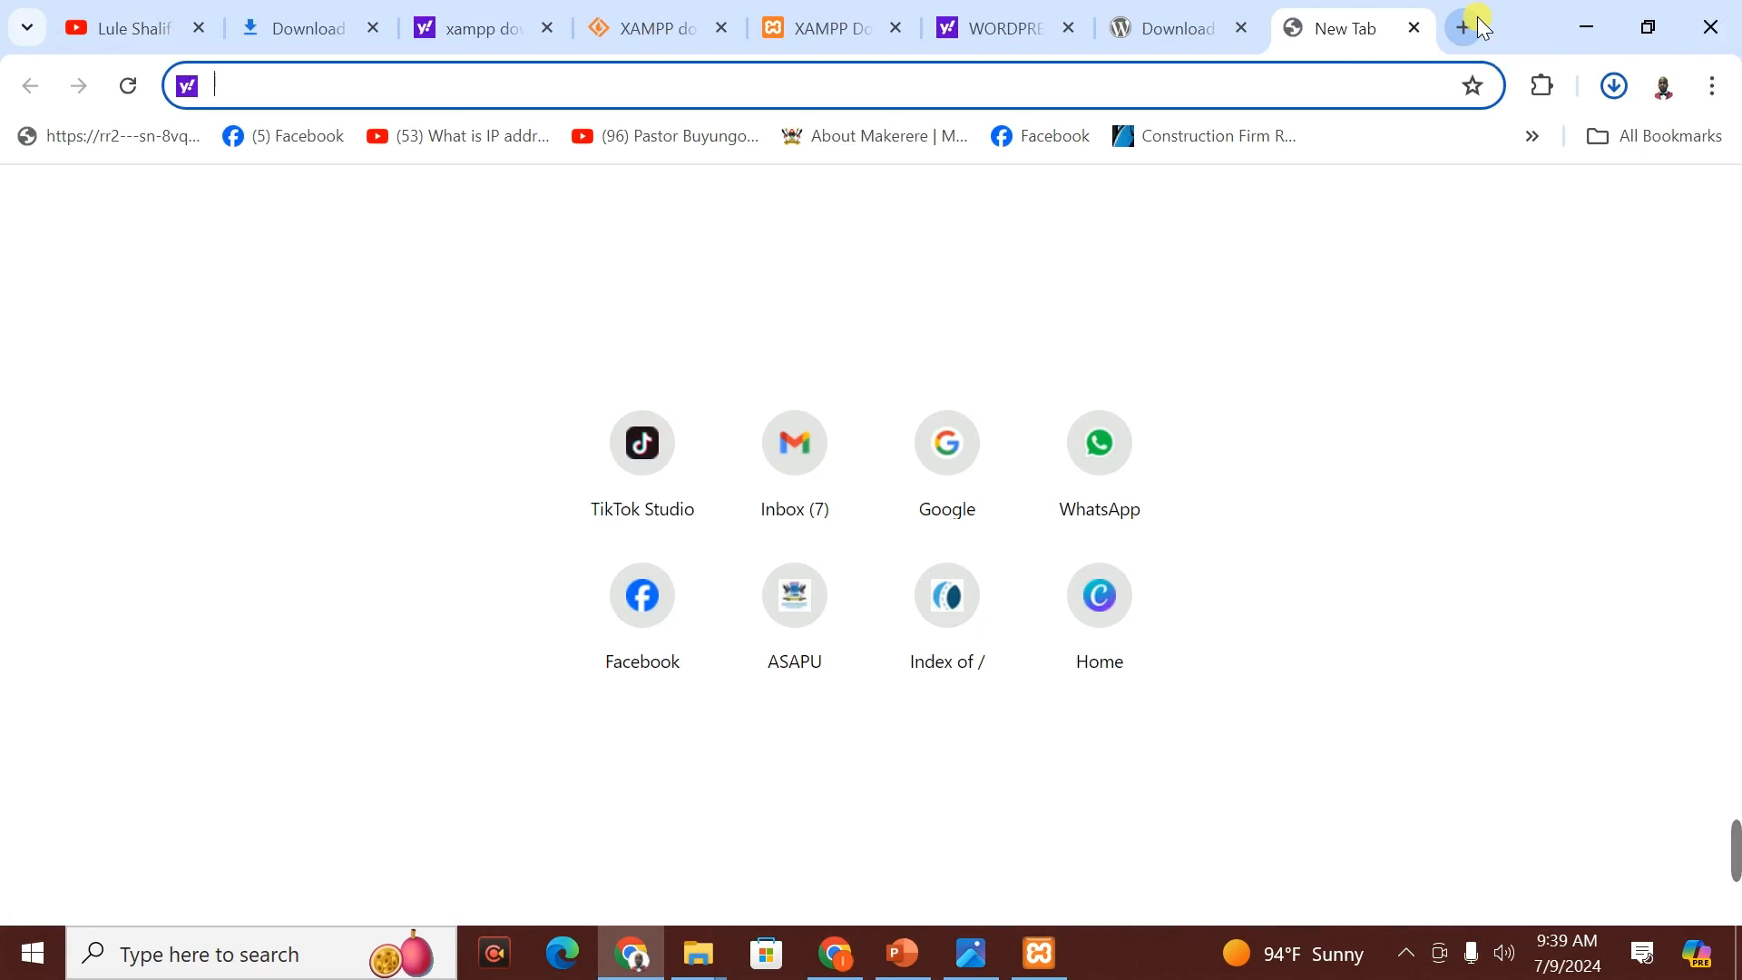
{"action": "type", "text": "LO"}
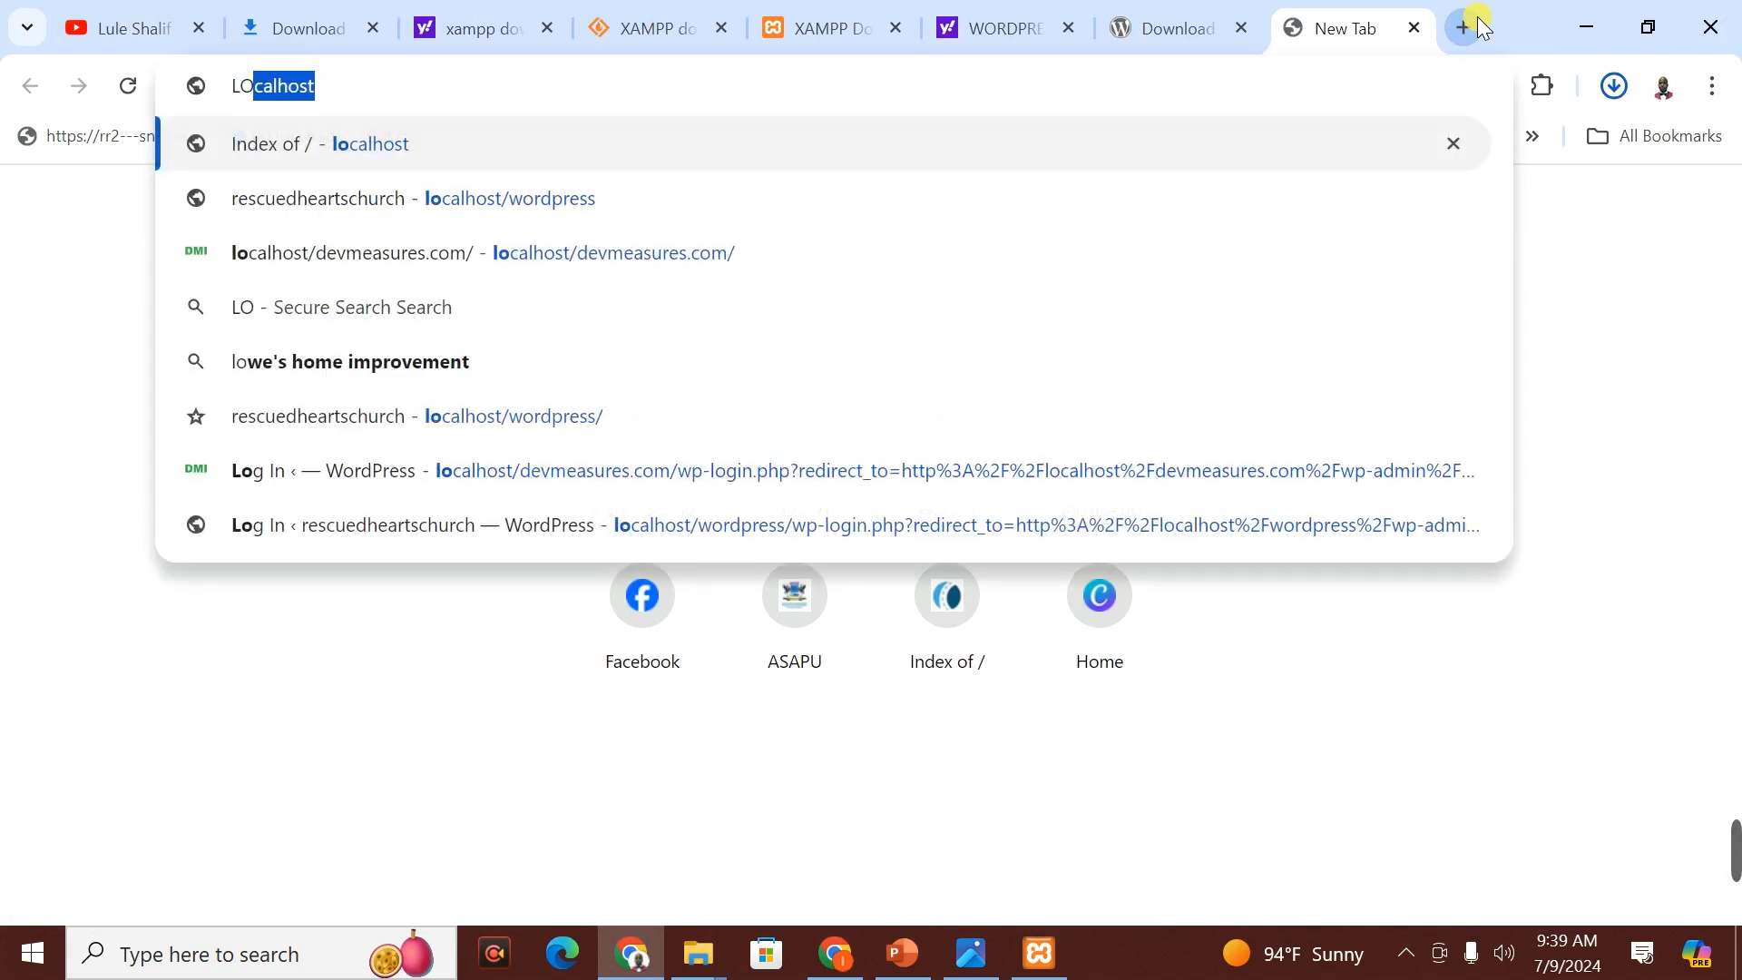
{"action": "type", "text": "CAL"}
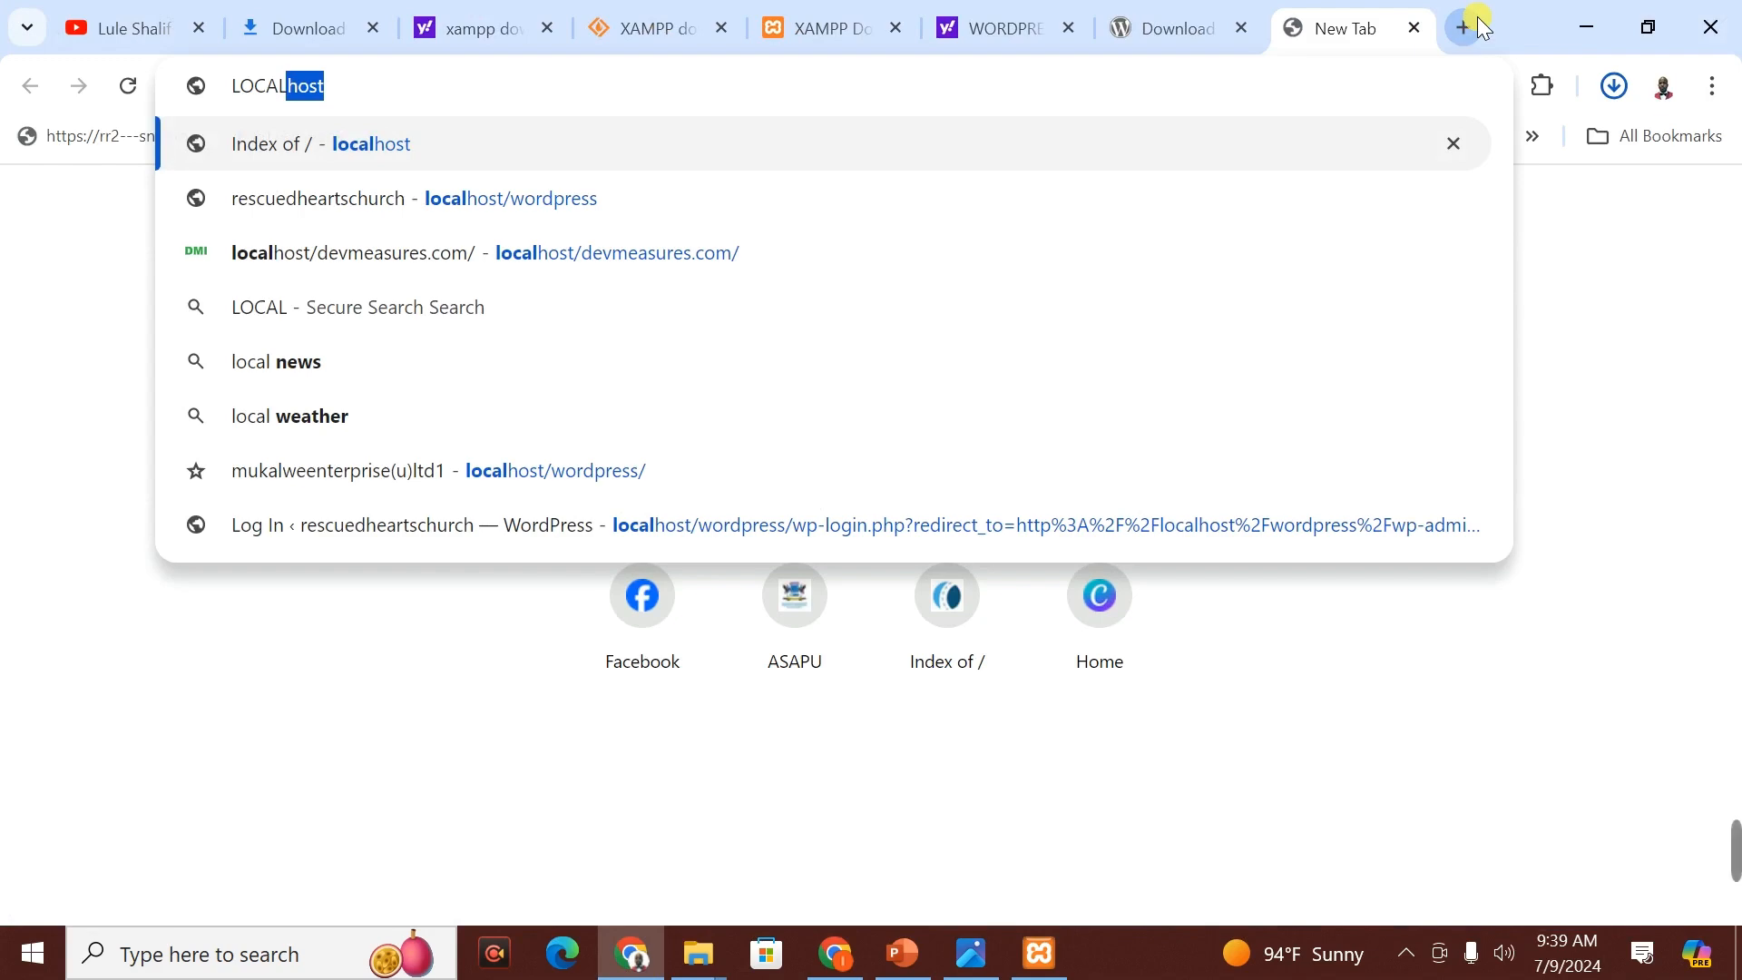
{"action": "type", "text": "HOST"}
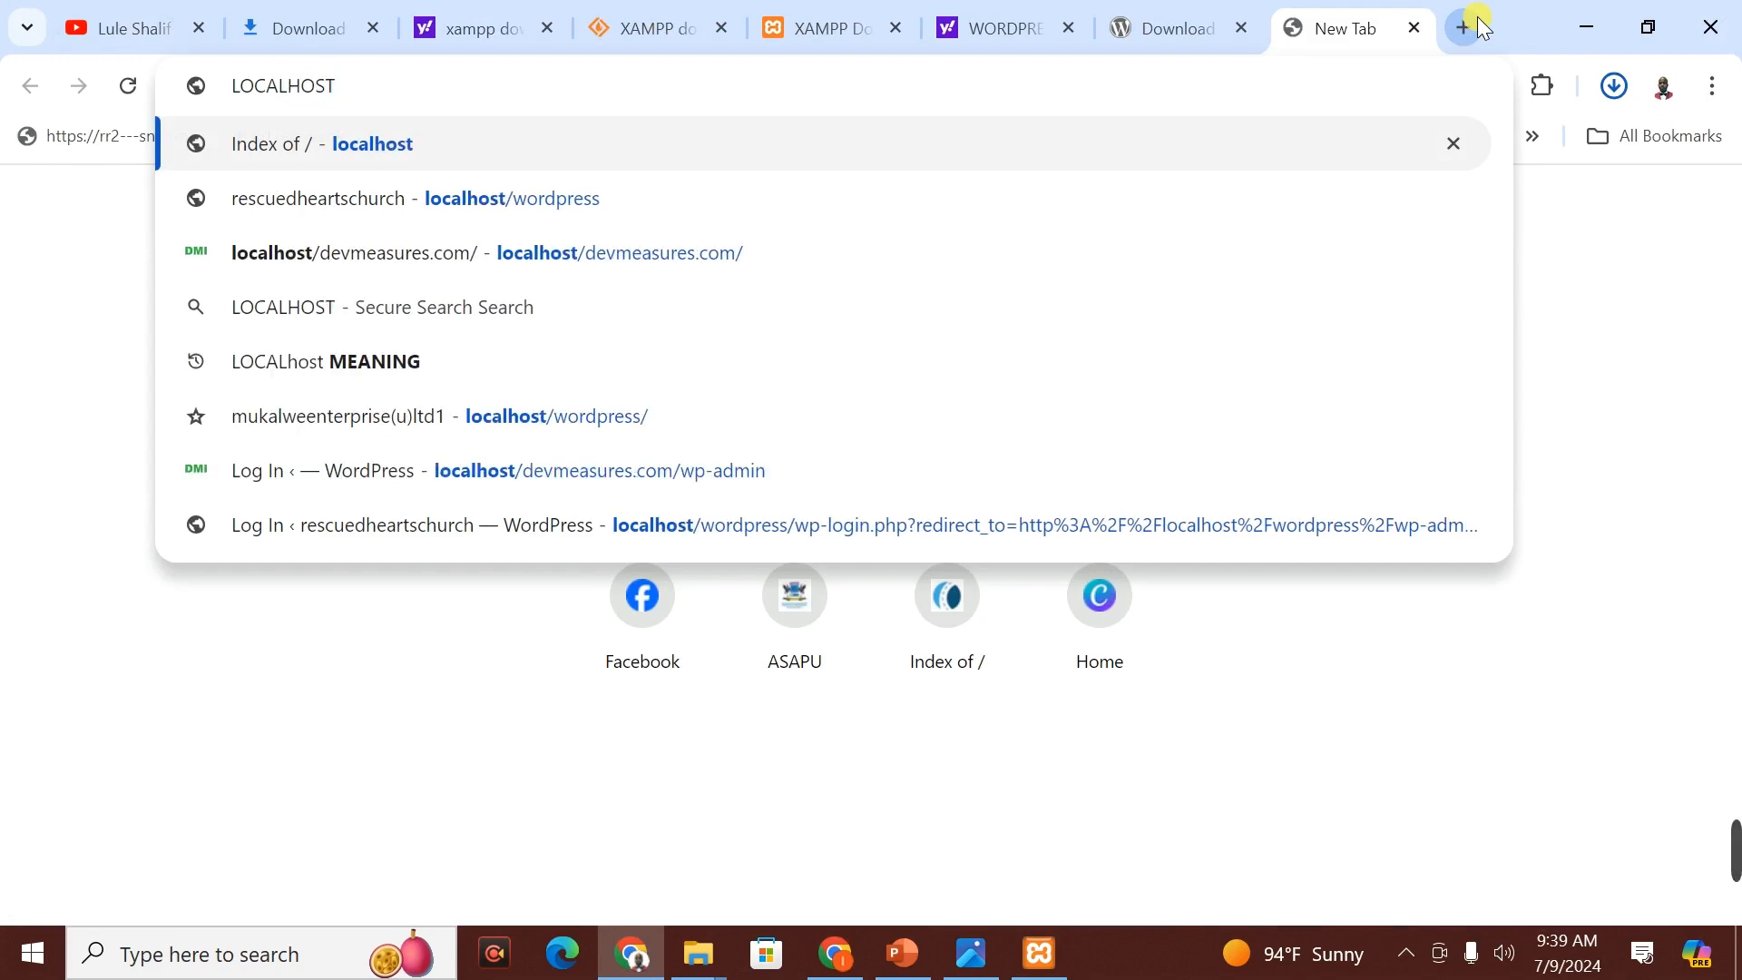
{"action": "key", "text": "BackSpace"}
{"action": "key", "text": "BackSpace"}
{"action": "key", "text": "BackSpace"}
{"action": "key", "text": "BackSpace"}
{"action": "key", "text": "BackSpace"}
{"action": "key", "text": "BackSpace"}
{"action": "key", "text": "BackSpace"}
{"action": "key", "text": "BackSpace"}
{"action": "key", "text": "BackSpace"}
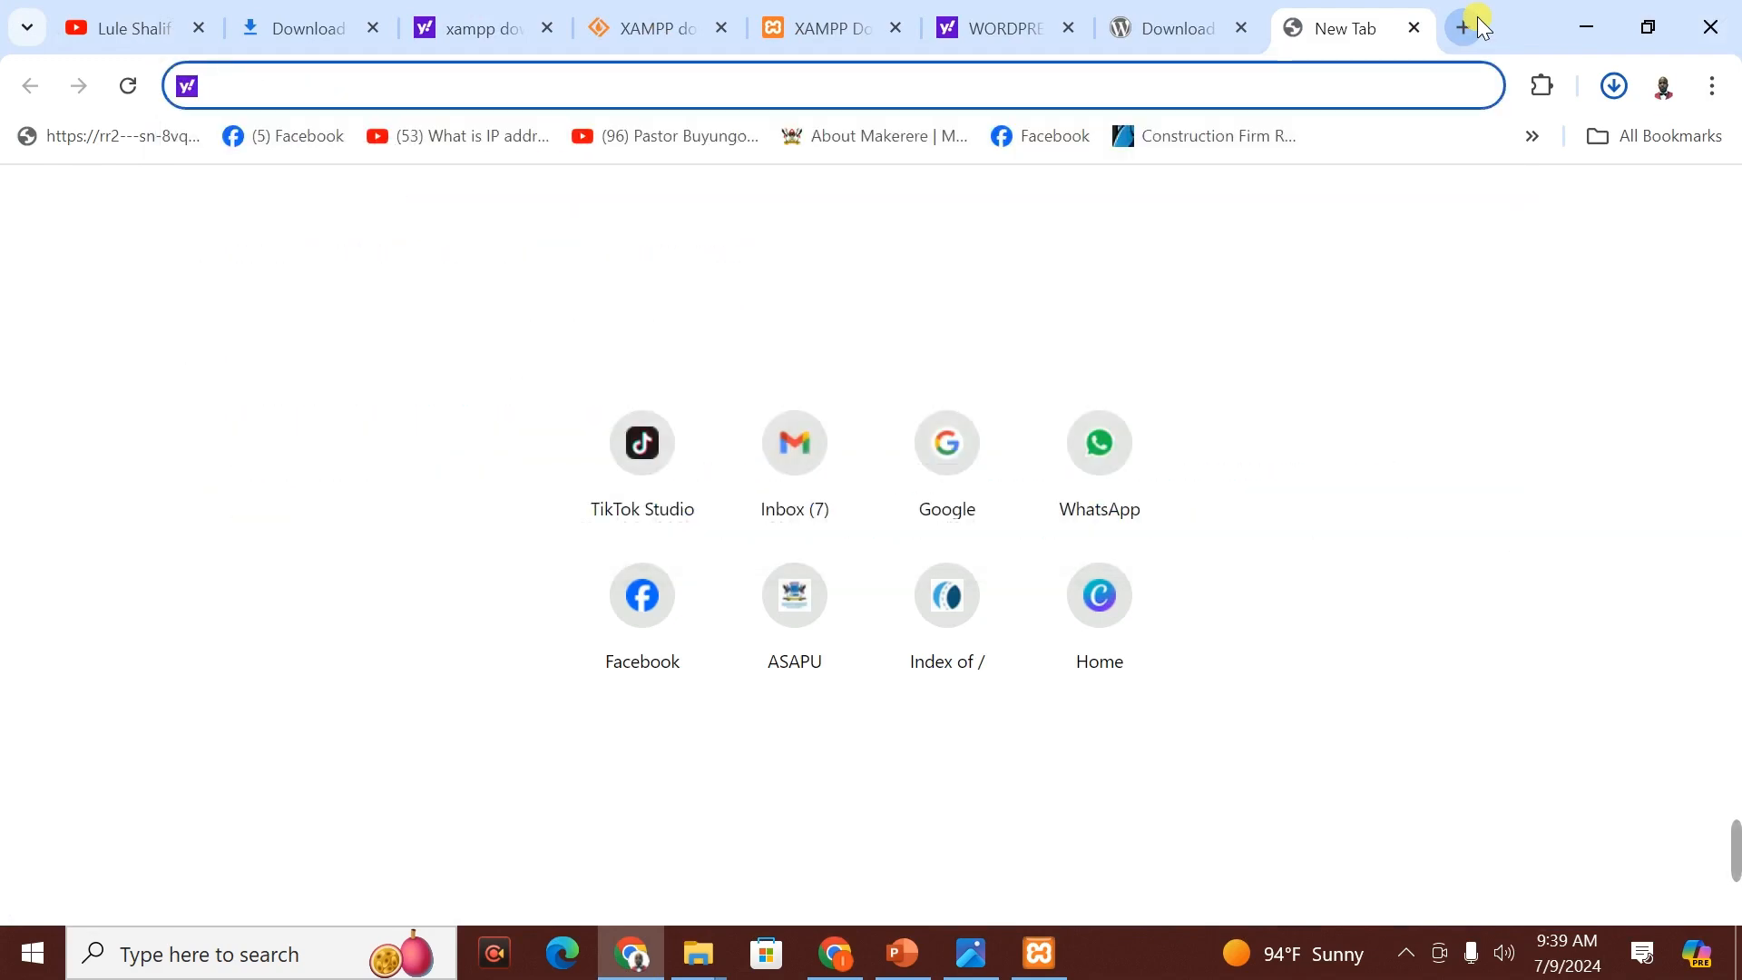
- Load localhost/ in the new tab and look over the XAMPP welcome page
{"action": "type", "text": "localhost"}
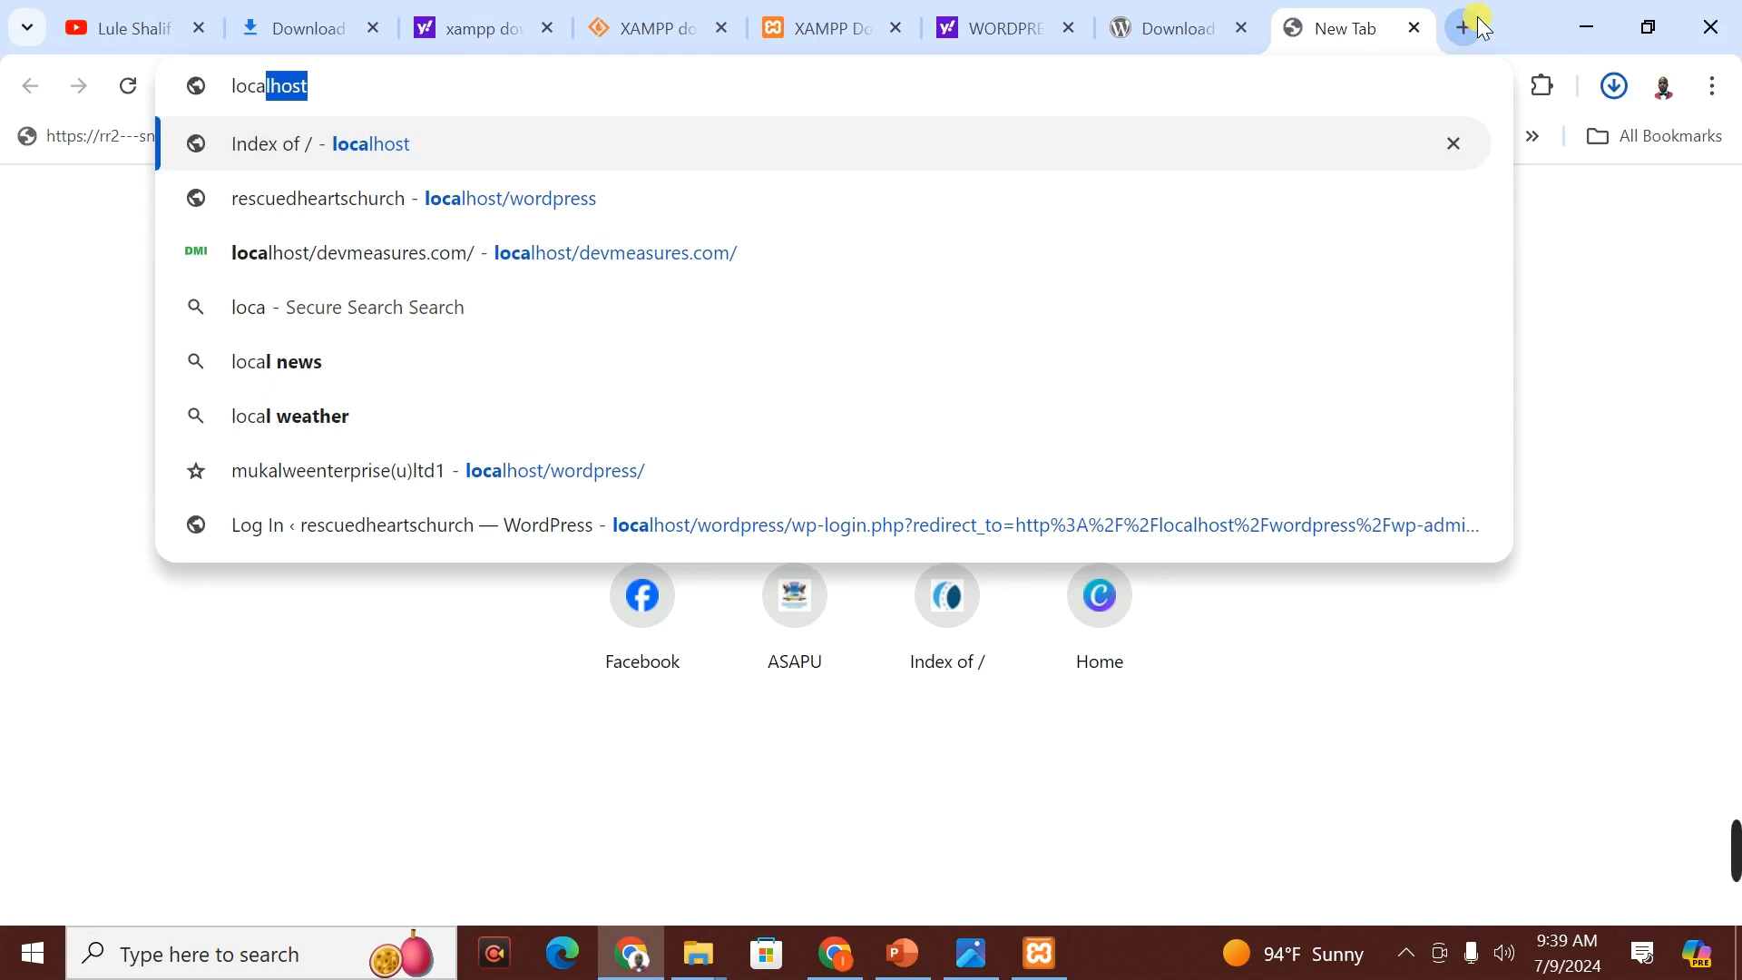
{"action": "left_click", "coordinate": [451, 73]}
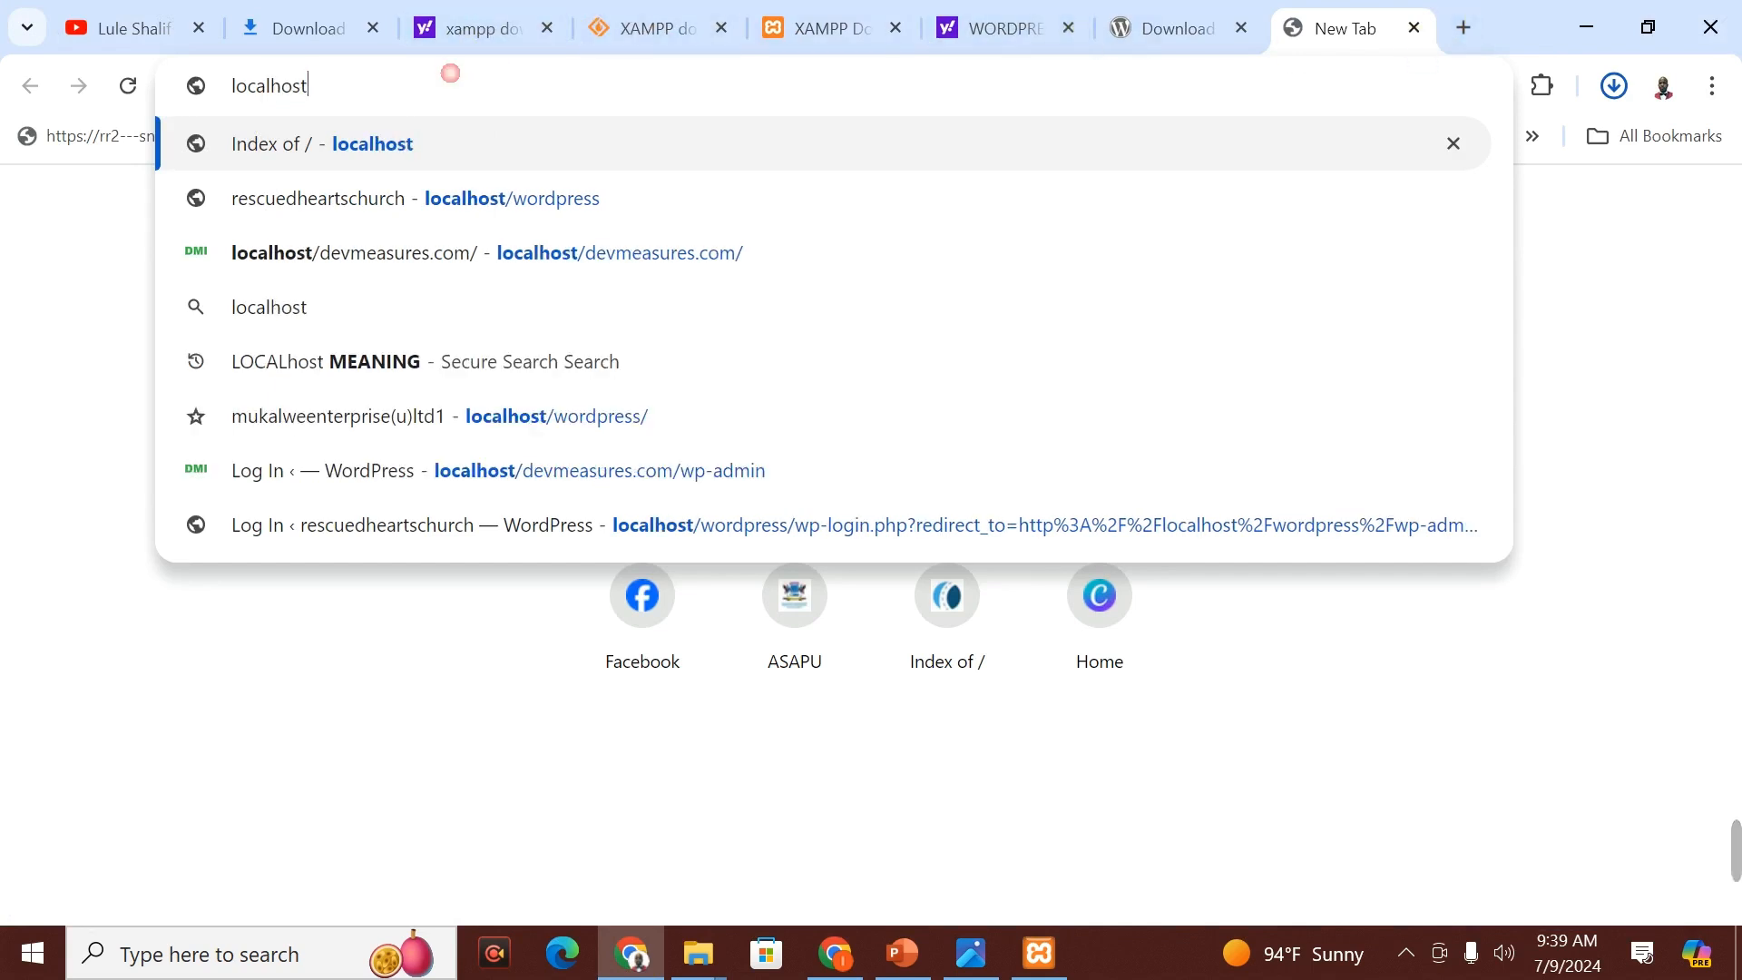
{"action": "type", "text": "/"}
{"action": "key", "text": "Return"}
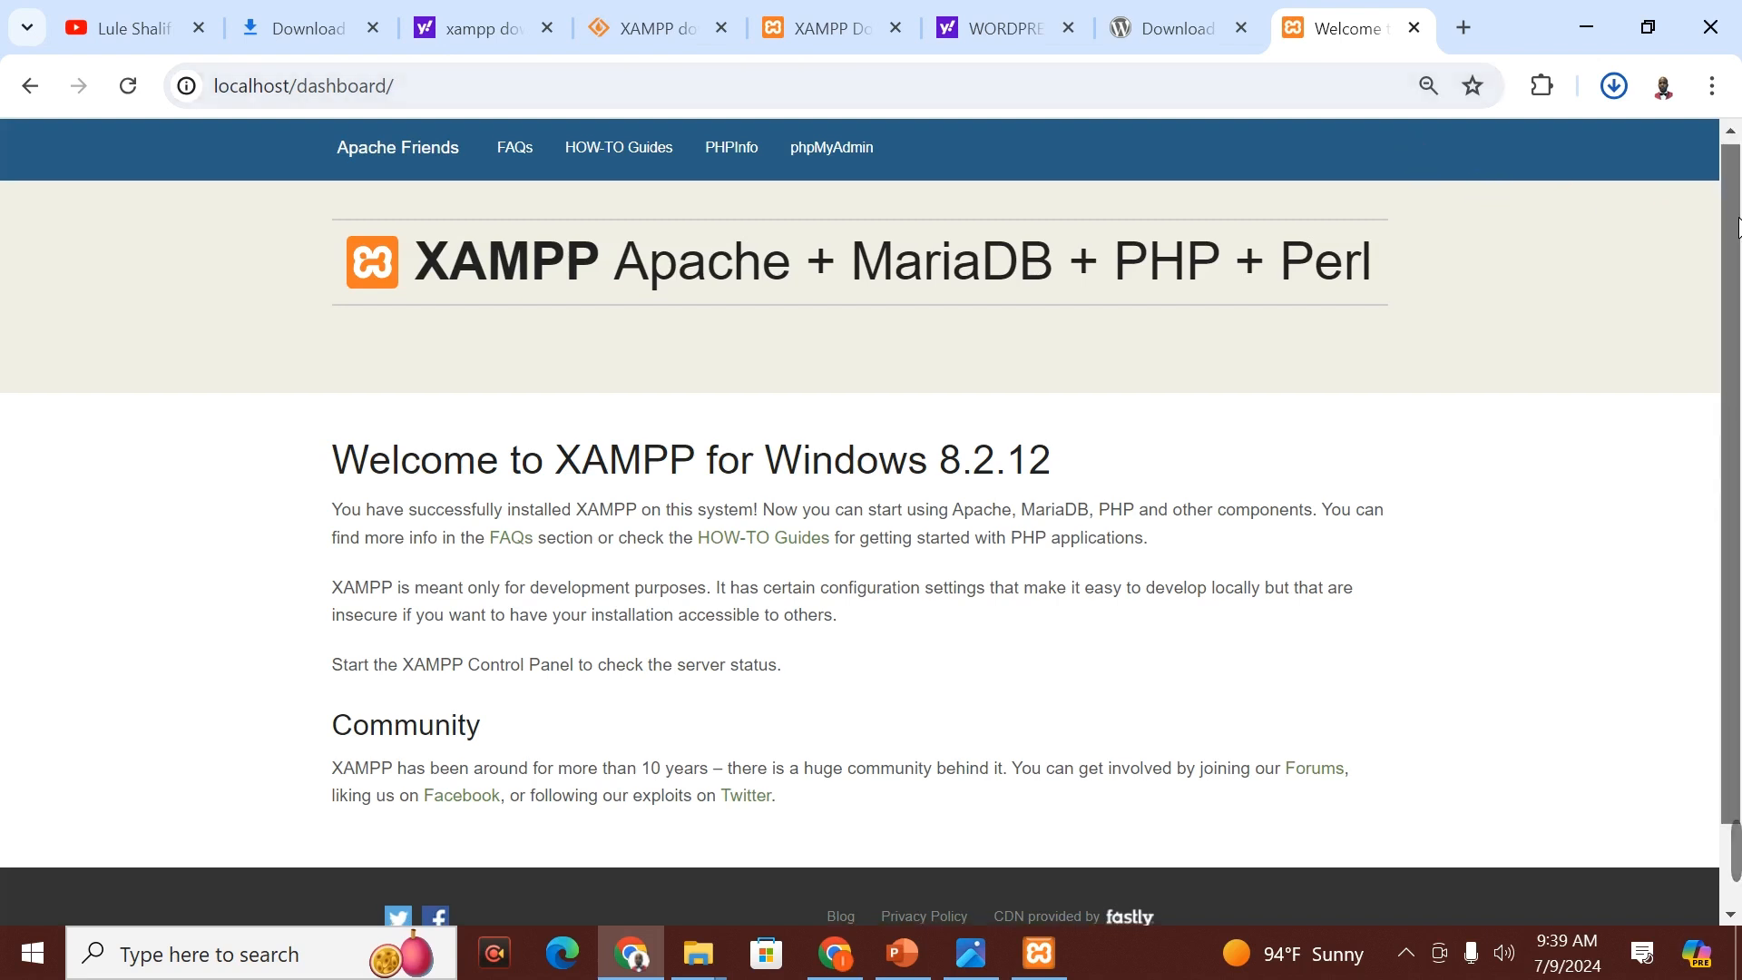
{"action": "scroll", "coordinate": [1735, 337], "scroll_direction": "down", "scroll_amount": 1}
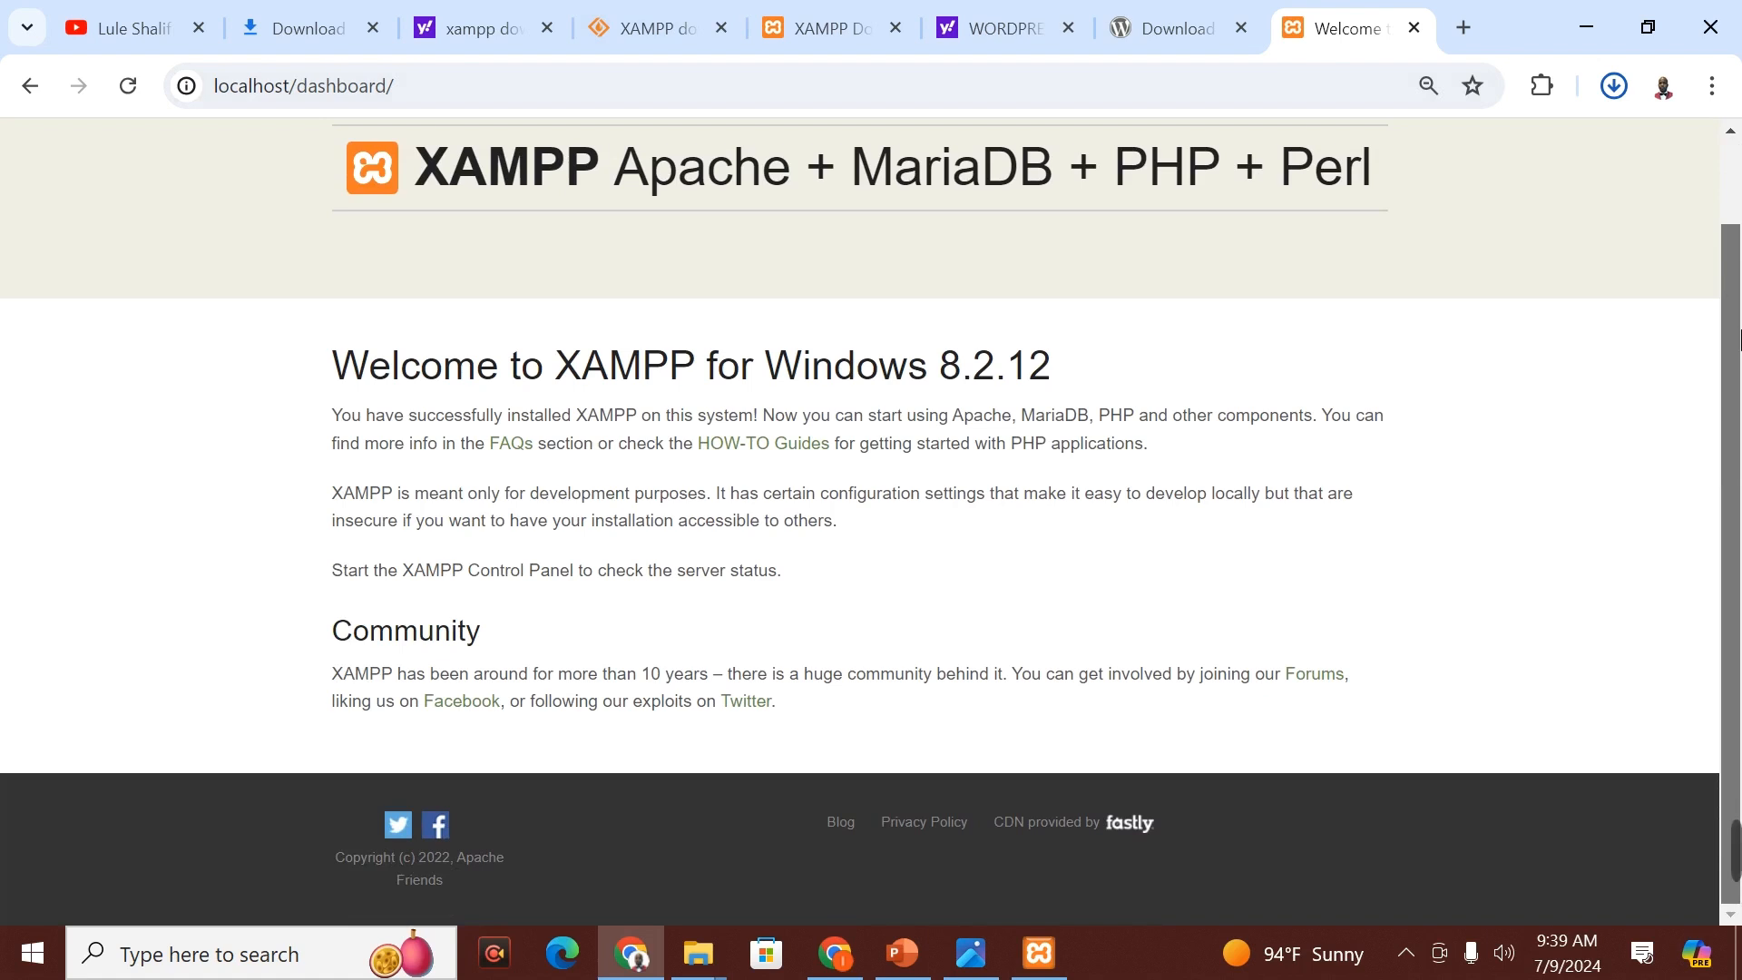
{"action": "scroll", "coordinate": [1735, 337], "scroll_direction": "up", "scroll_amount": 1}
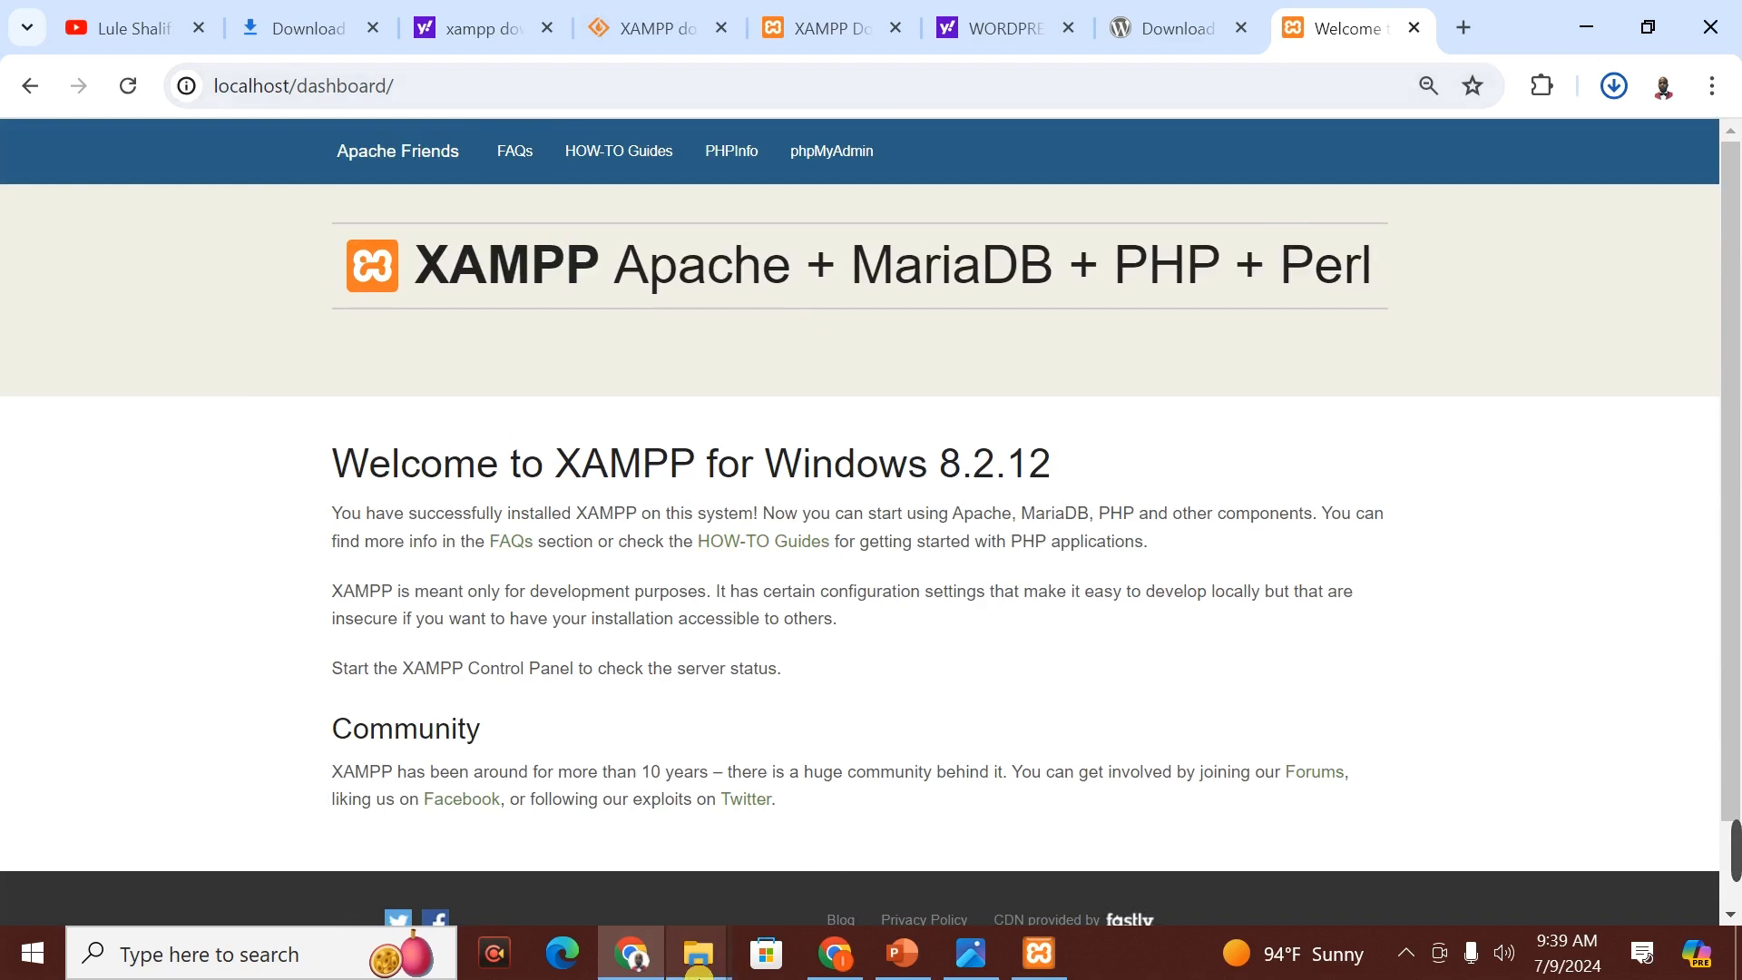
- Switch back to C:\xampp\htdocs in File Explorer, delete all its contents and paste the copied wordpress folder there
{"action": "left_click", "coordinate": [692, 963]}
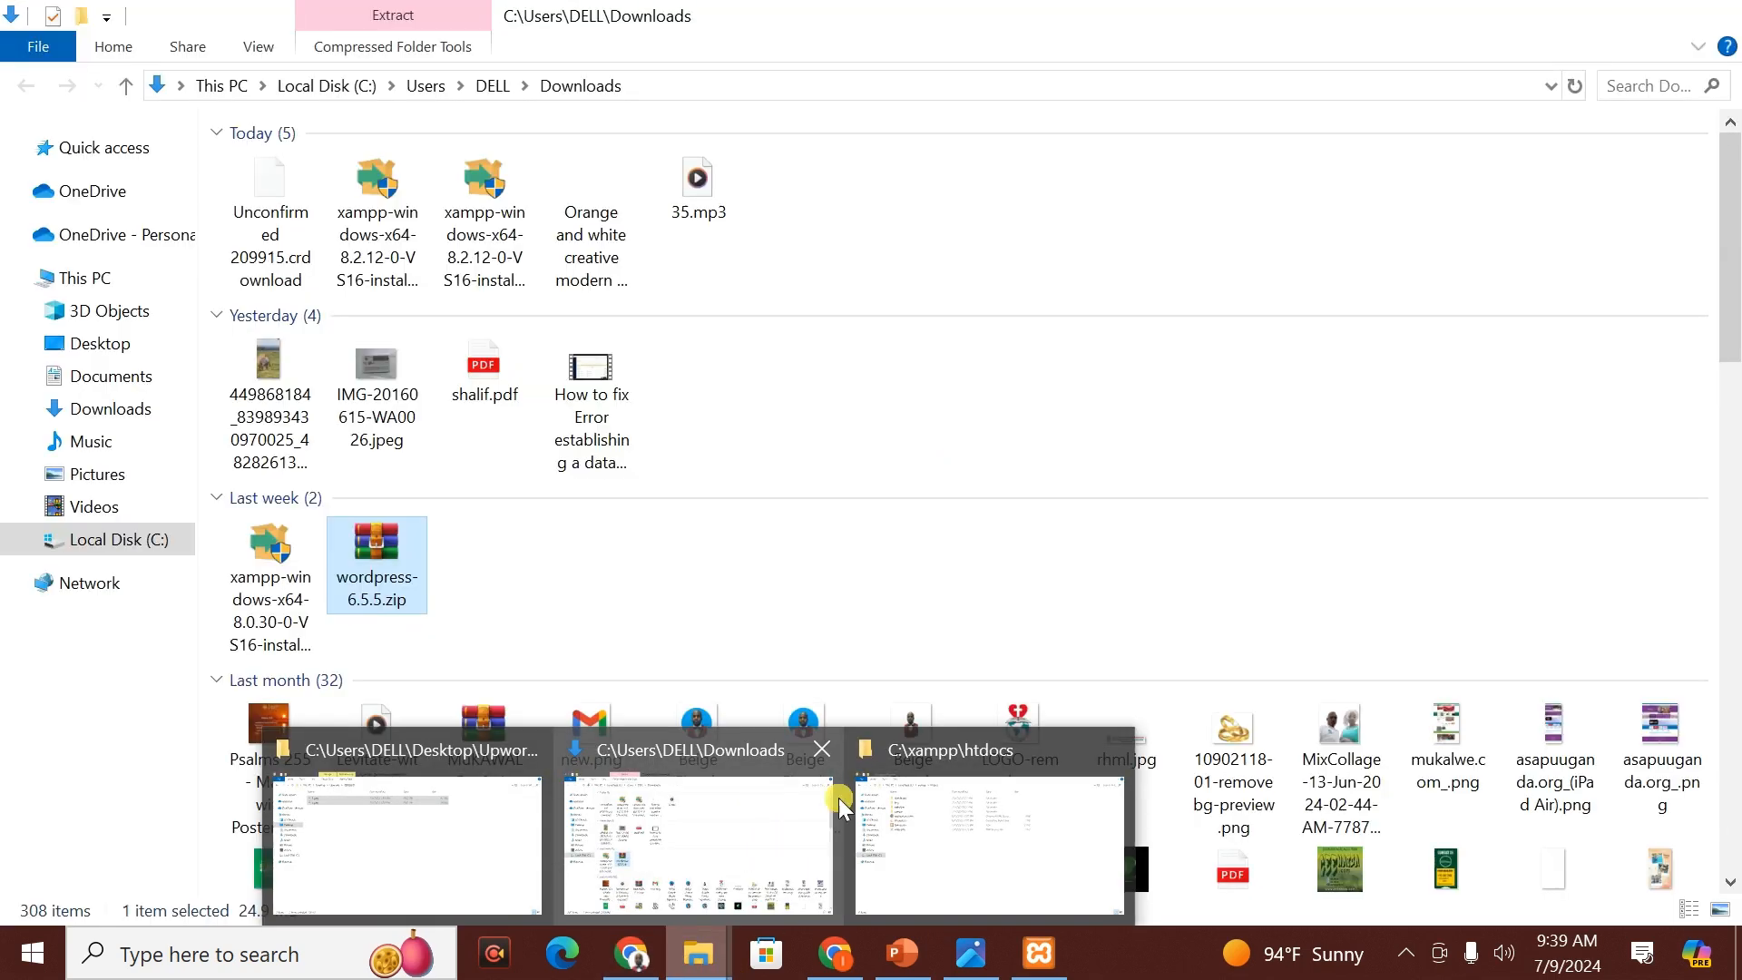
{"action": "left_click", "coordinate": [903, 803]}
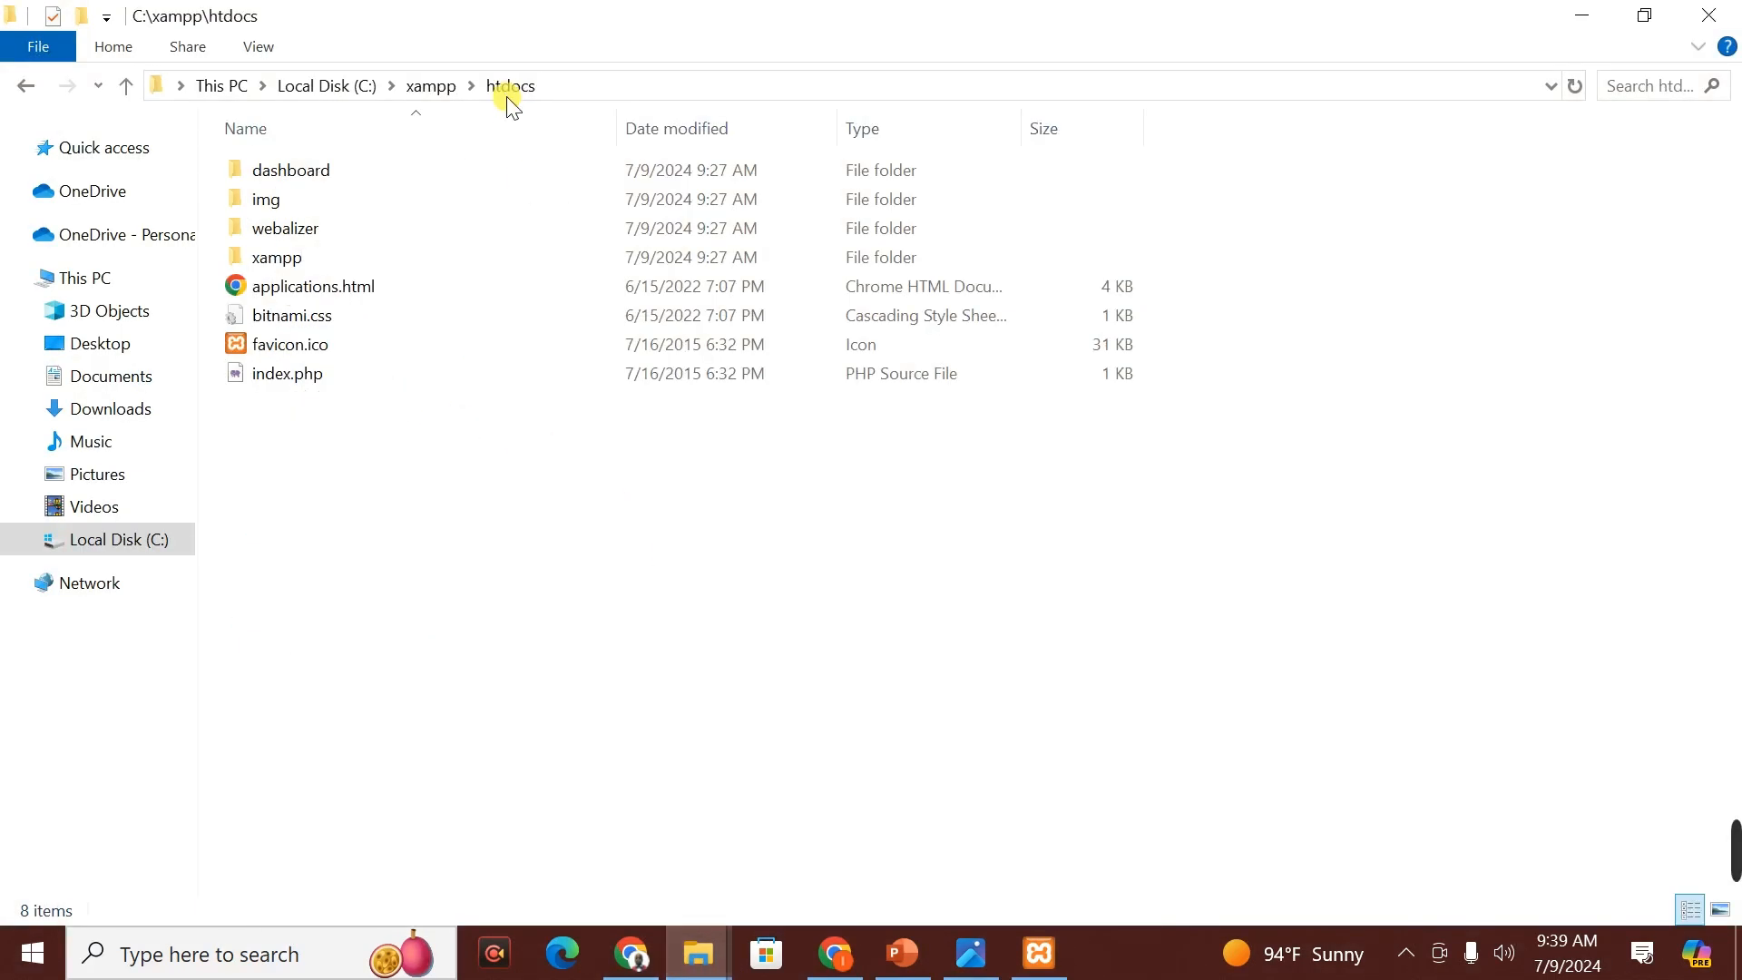
{"action": "left_click", "coordinate": [328, 304]}
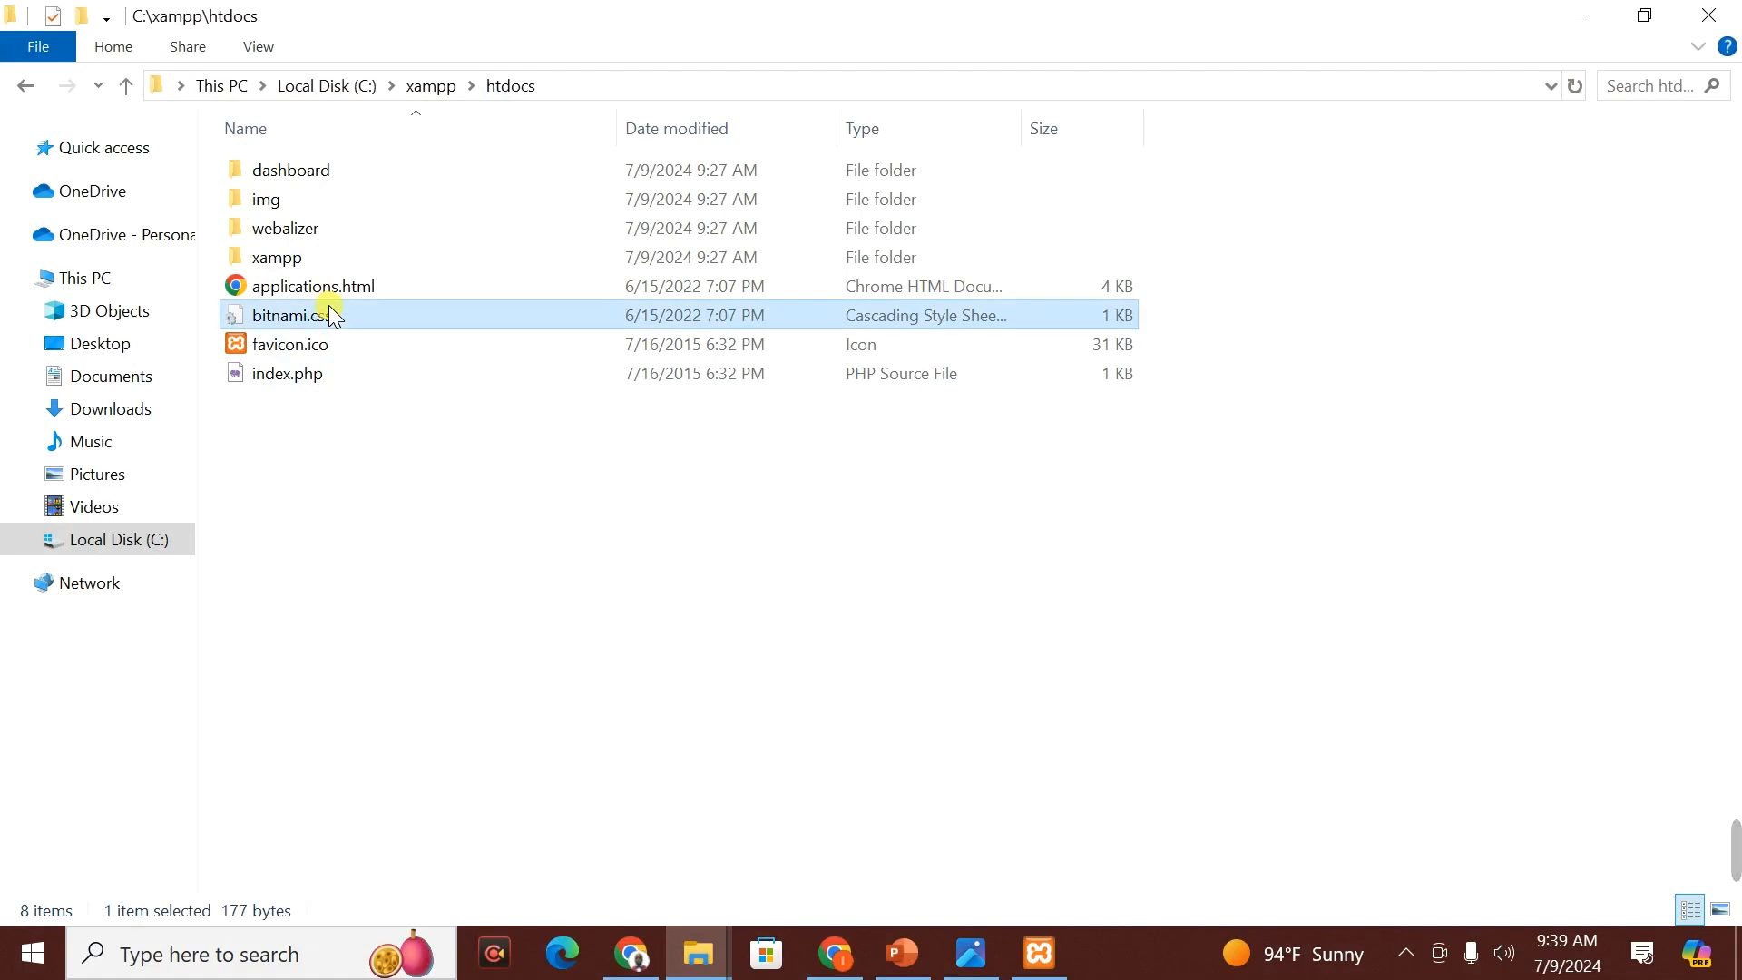
{"action": "key", "text": "ctrl+a"}
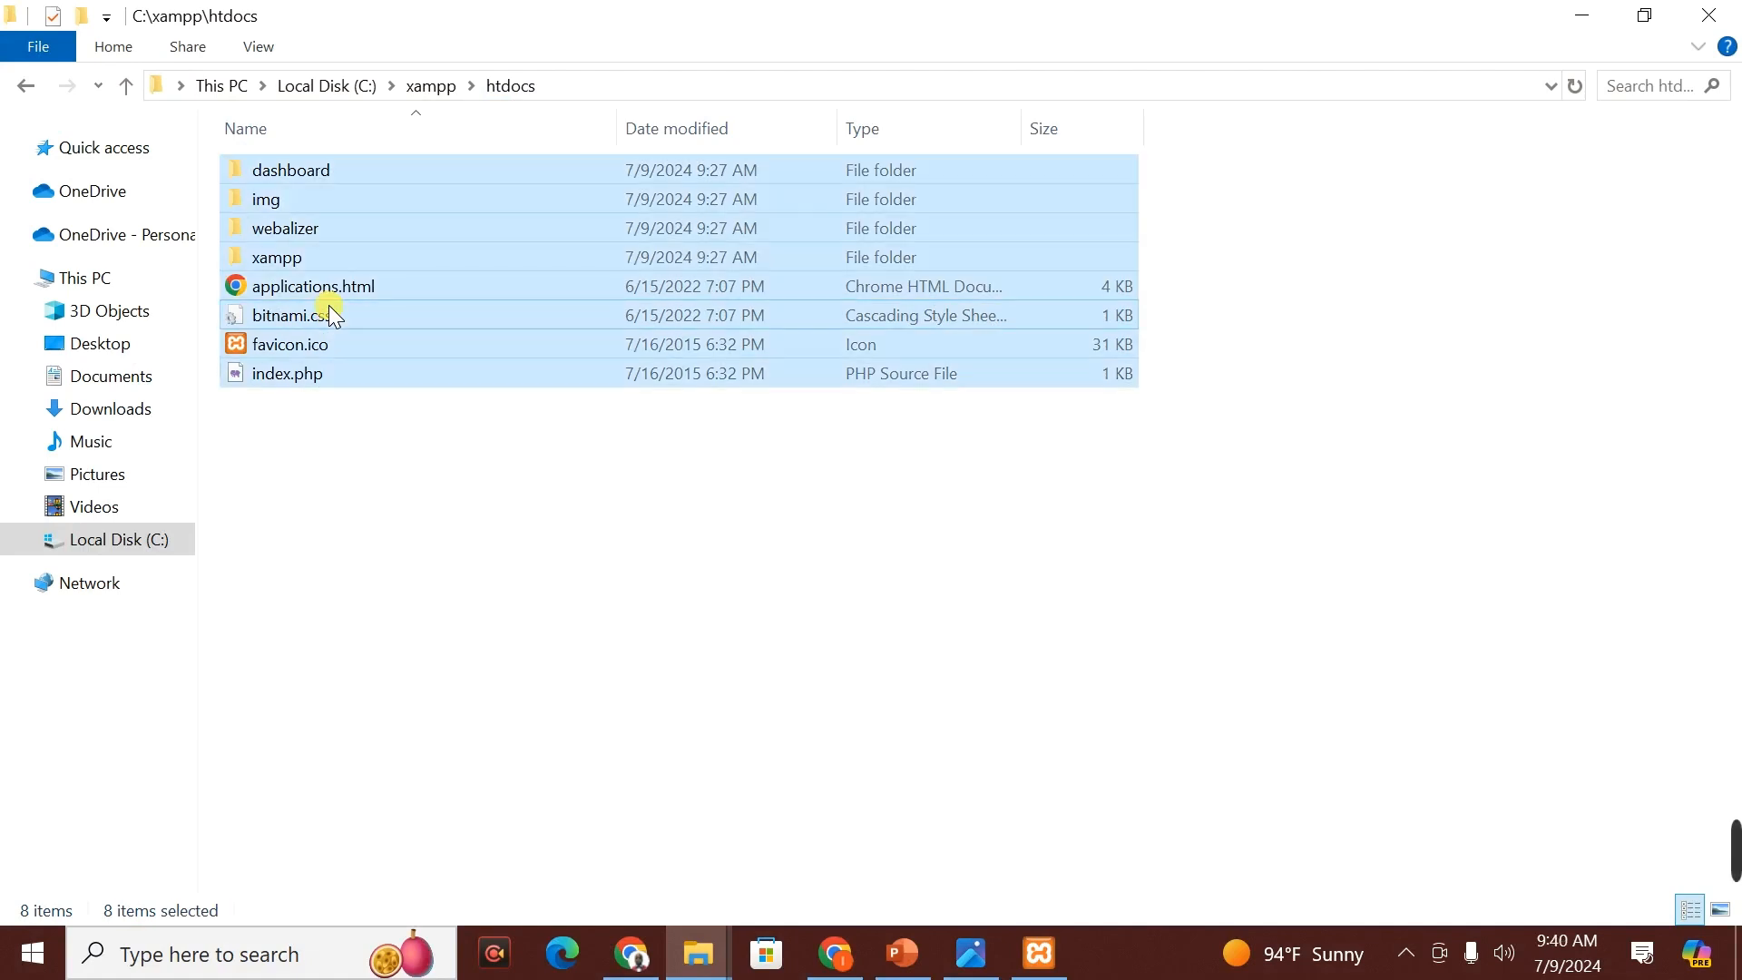
{"action": "key", "text": "Delete"}
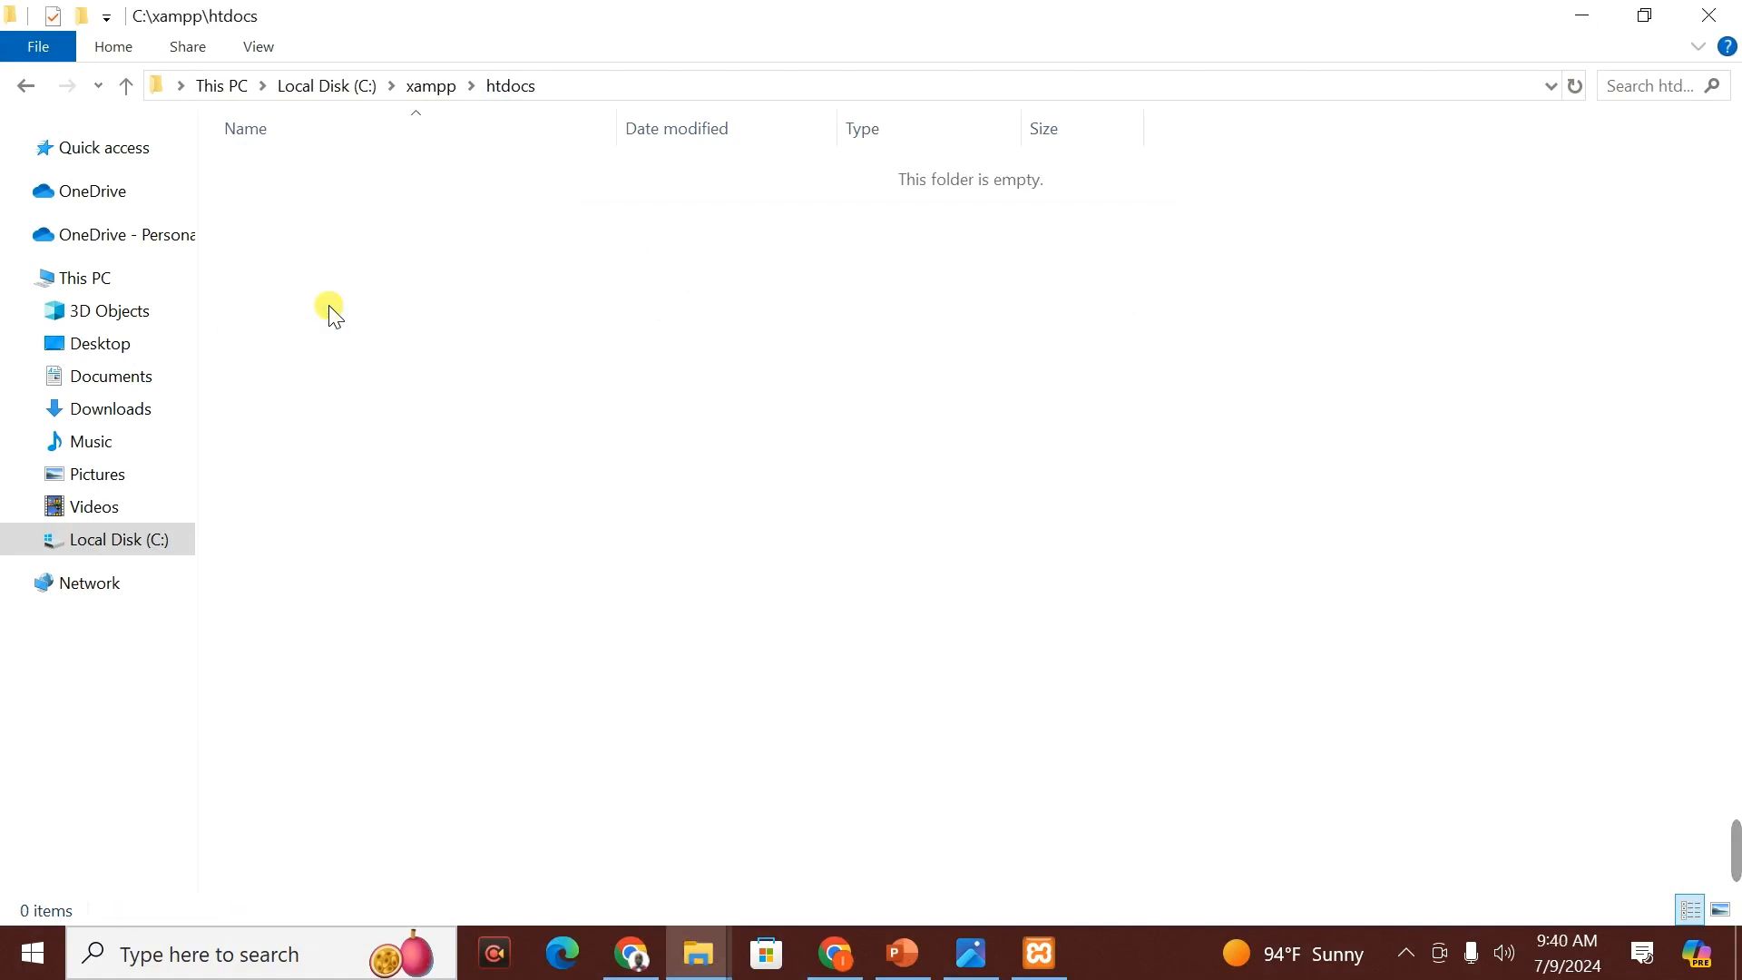
{"action": "right_click", "coordinate": [331, 309]}
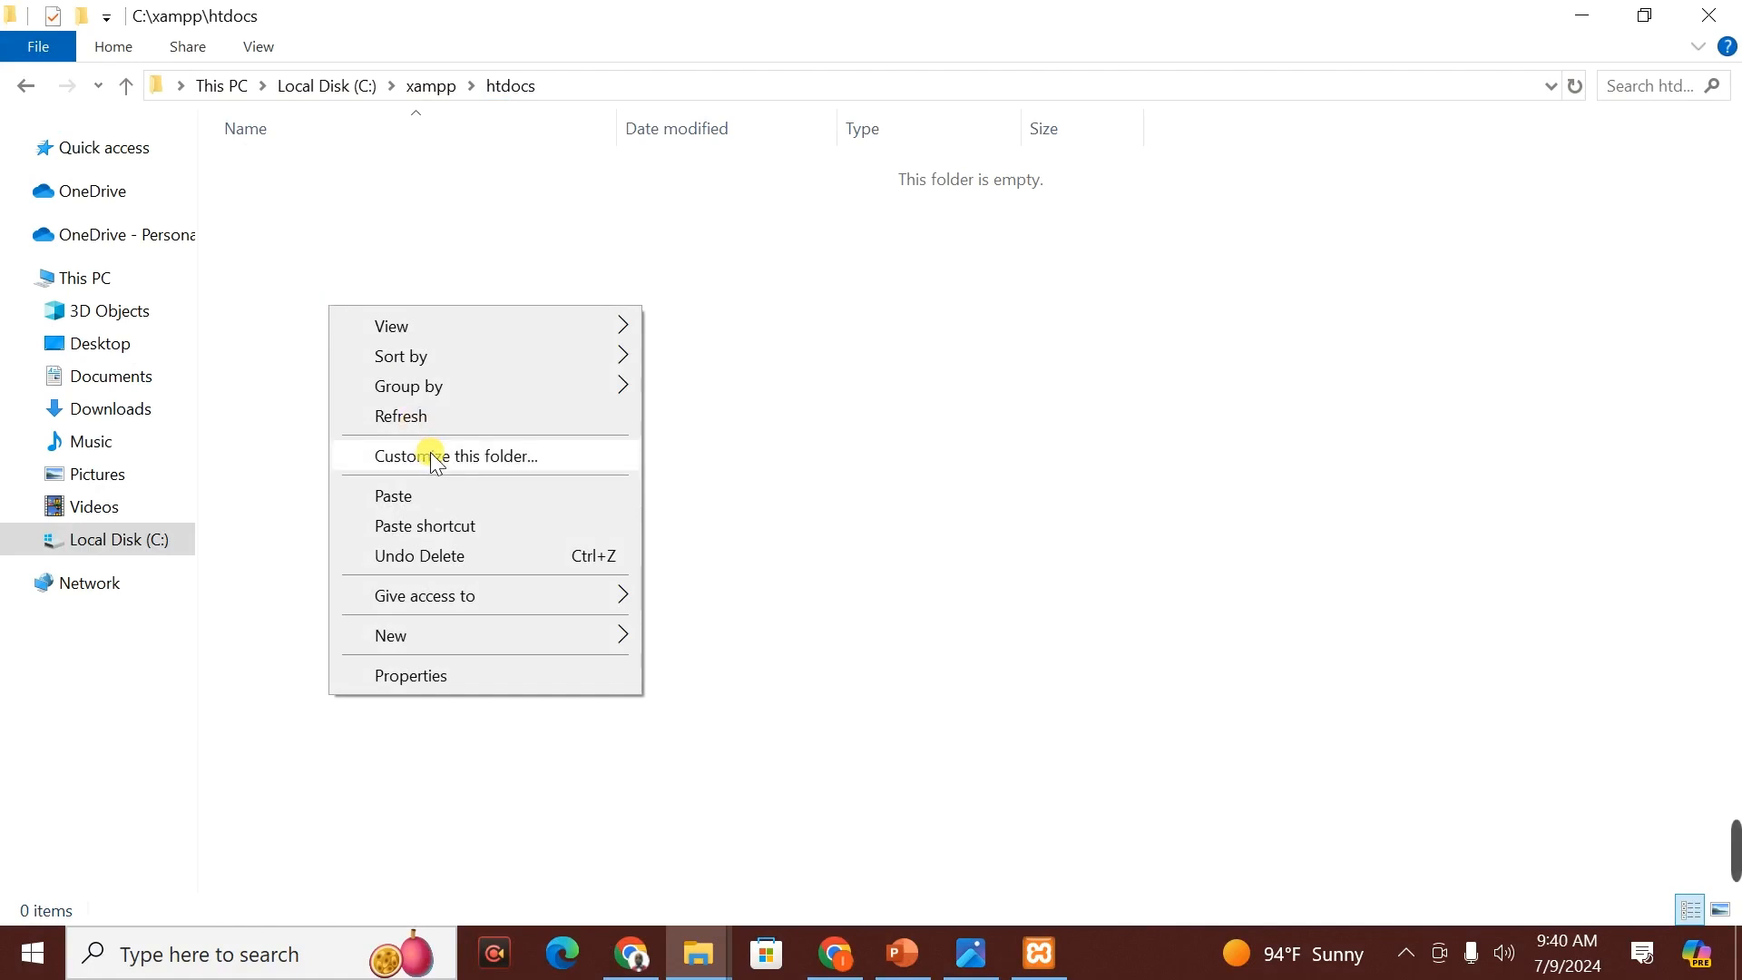
{"action": "left_click", "coordinate": [416, 523]}
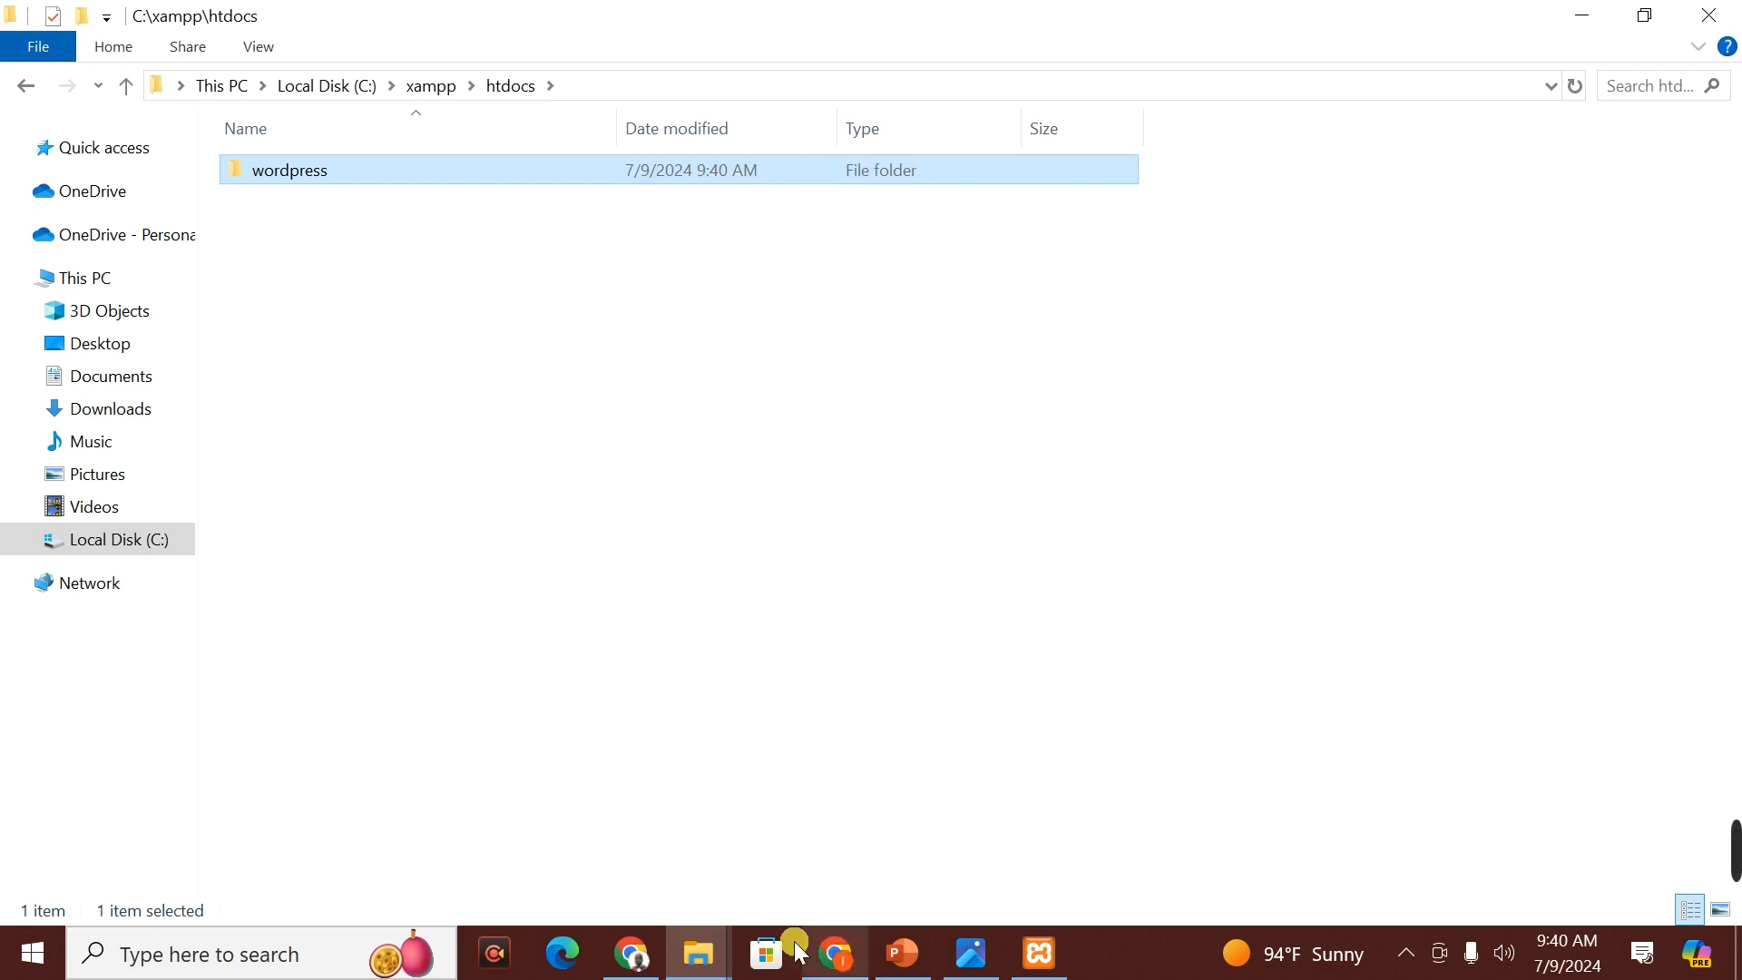
- Switch to Chrome and replace the dashboard address with localhost/ to load the new htdocs listing
{"action": "mouse_move", "coordinate": [633, 954]}
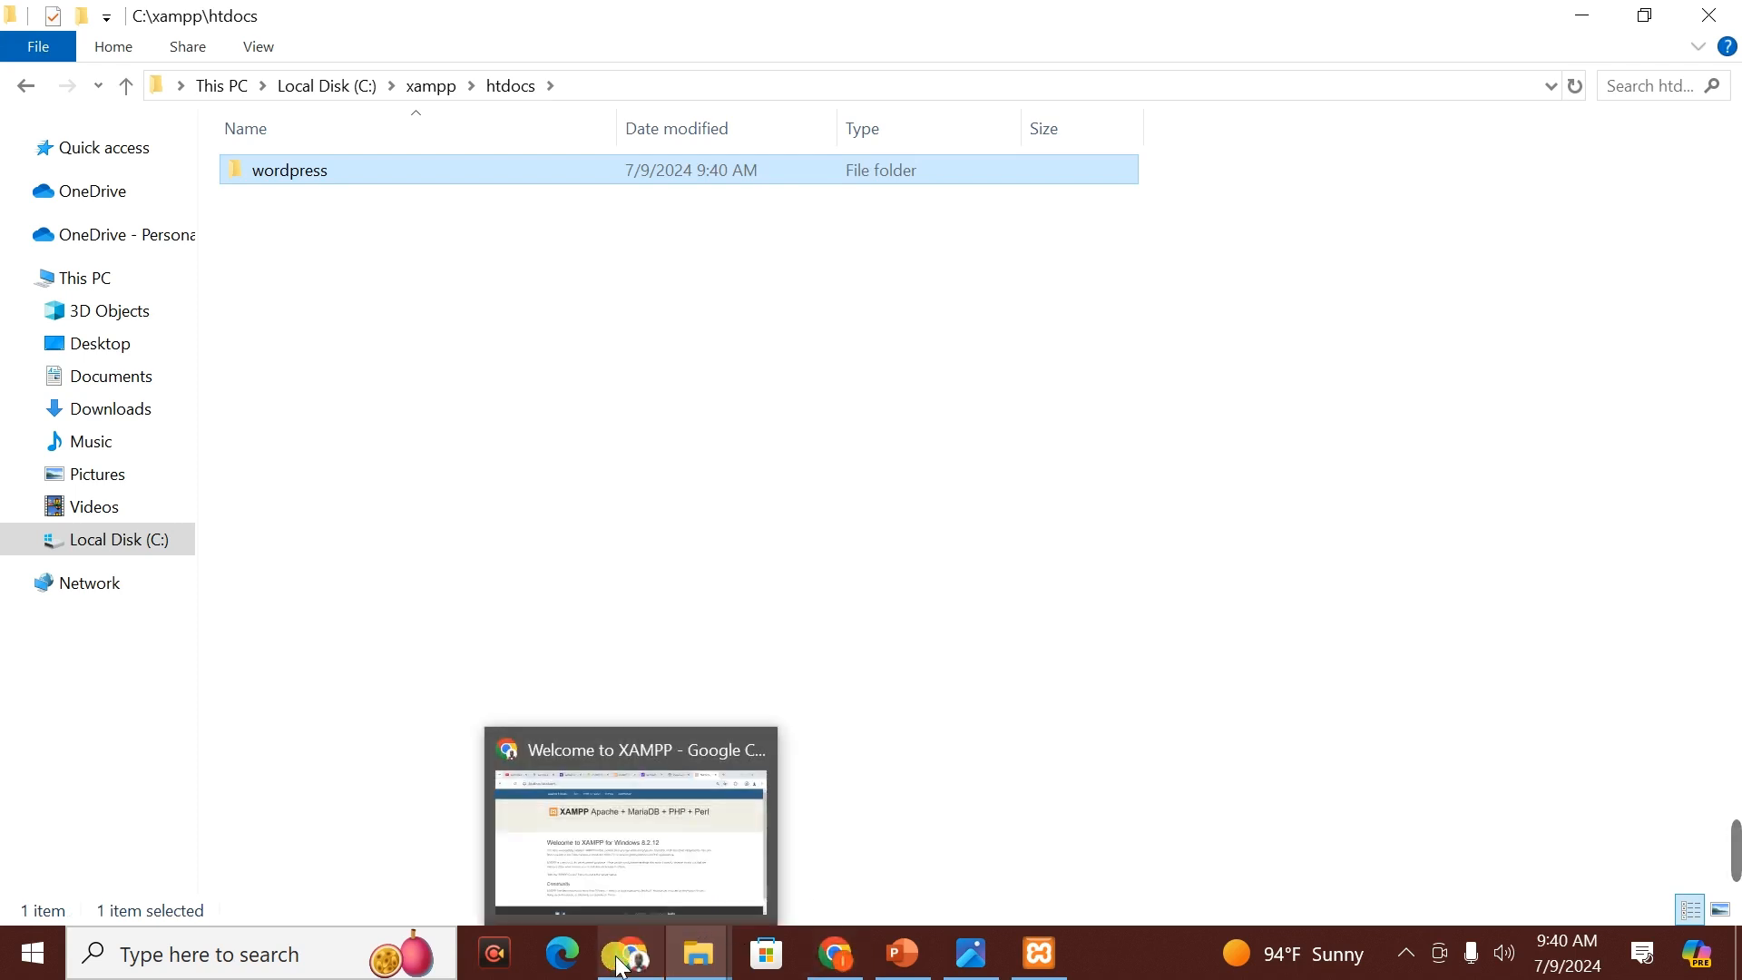
{"action": "left_click", "coordinate": [635, 780]}
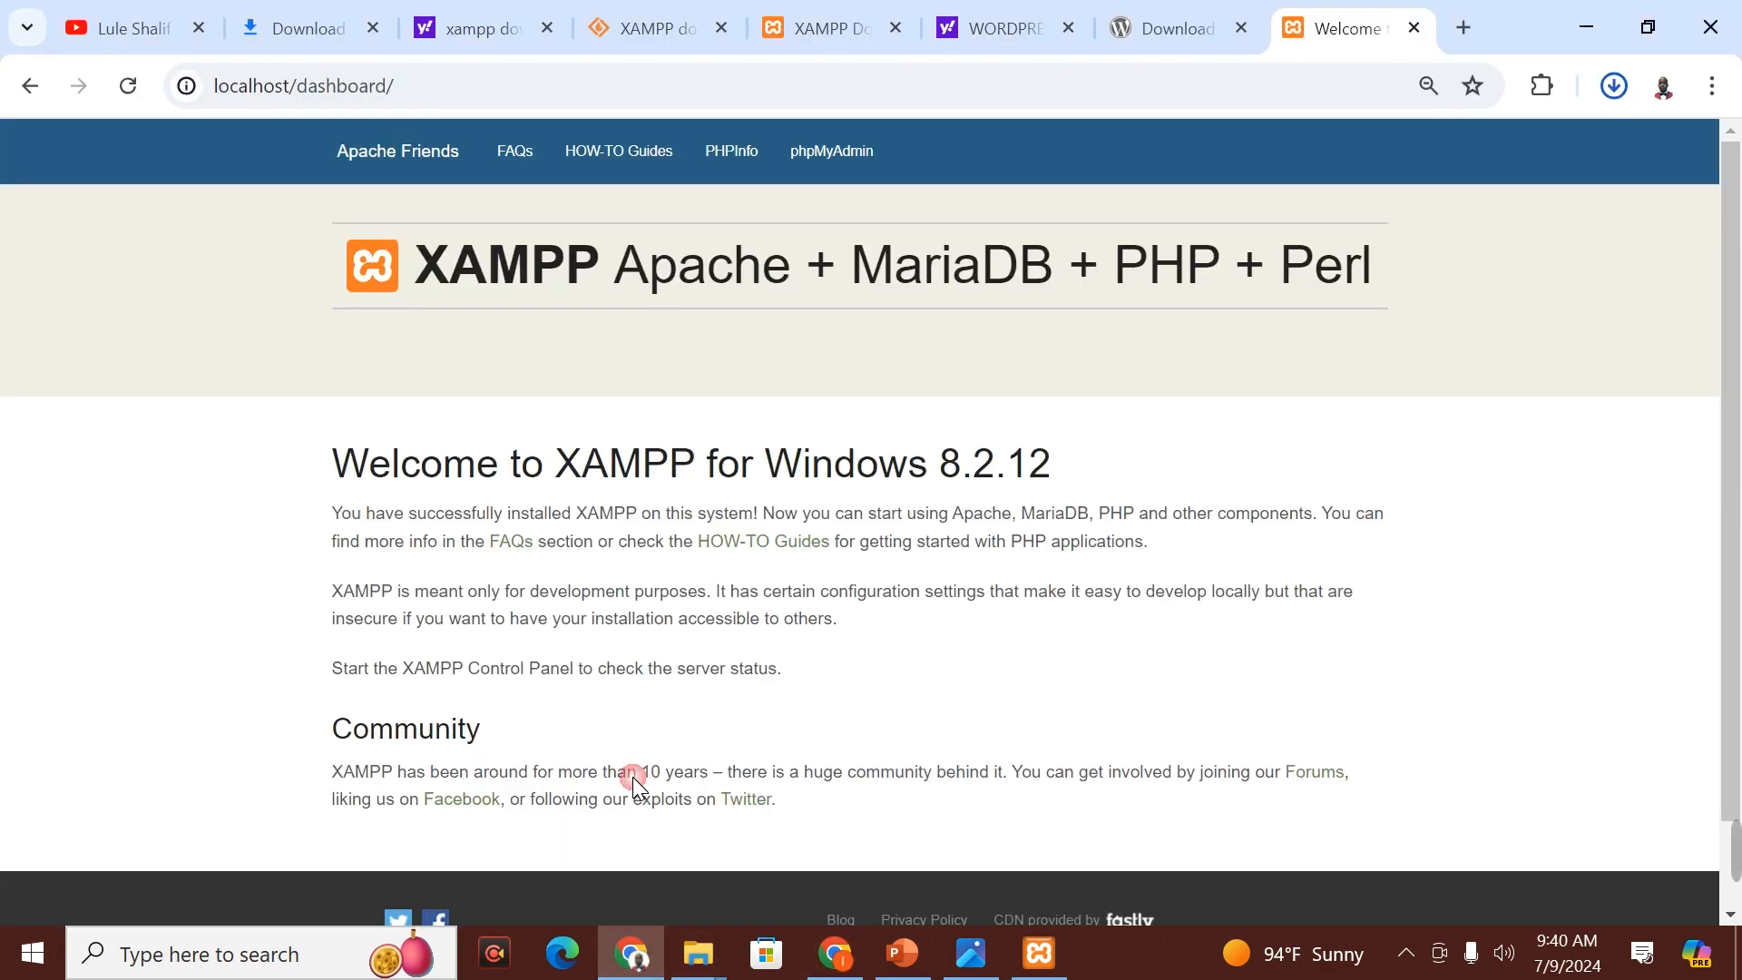
{"action": "left_click", "coordinate": [411, 81]}
{"action": "left_click_drag", "start_coordinate": [412, 82], "coordinate": [297, 86]}
{"action": "key", "text": "BackSpace"}
{"action": "type", "text": "/"}
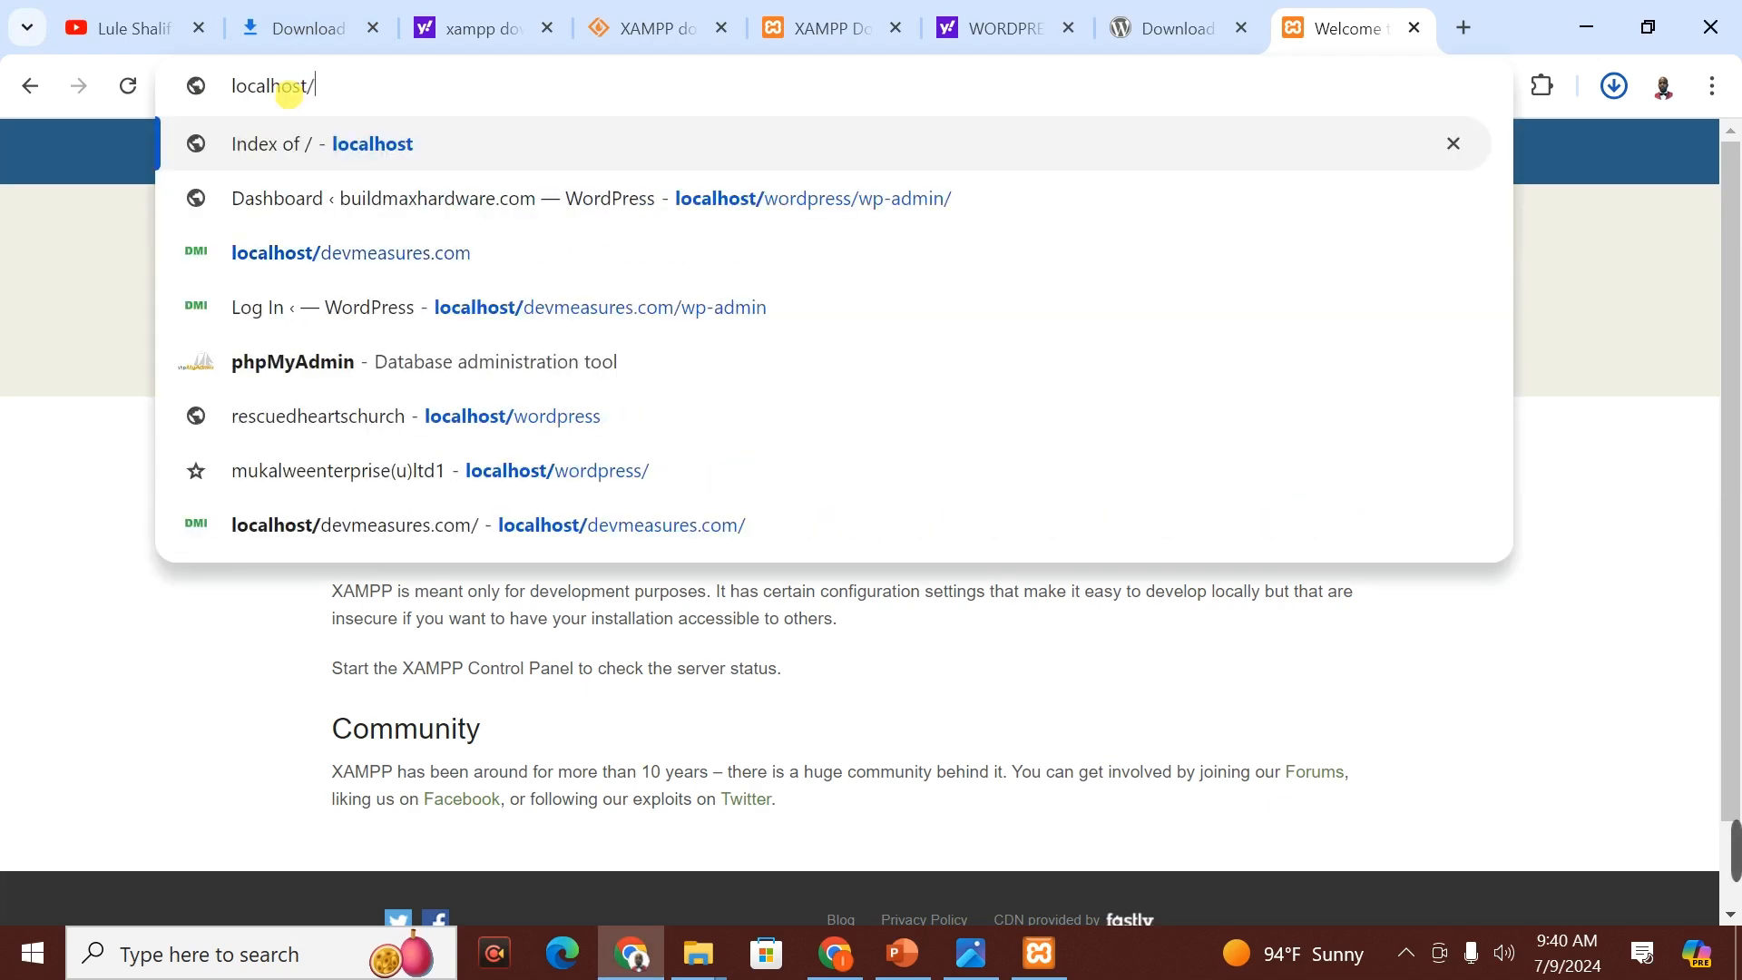
{"action": "key", "text": "Return"}
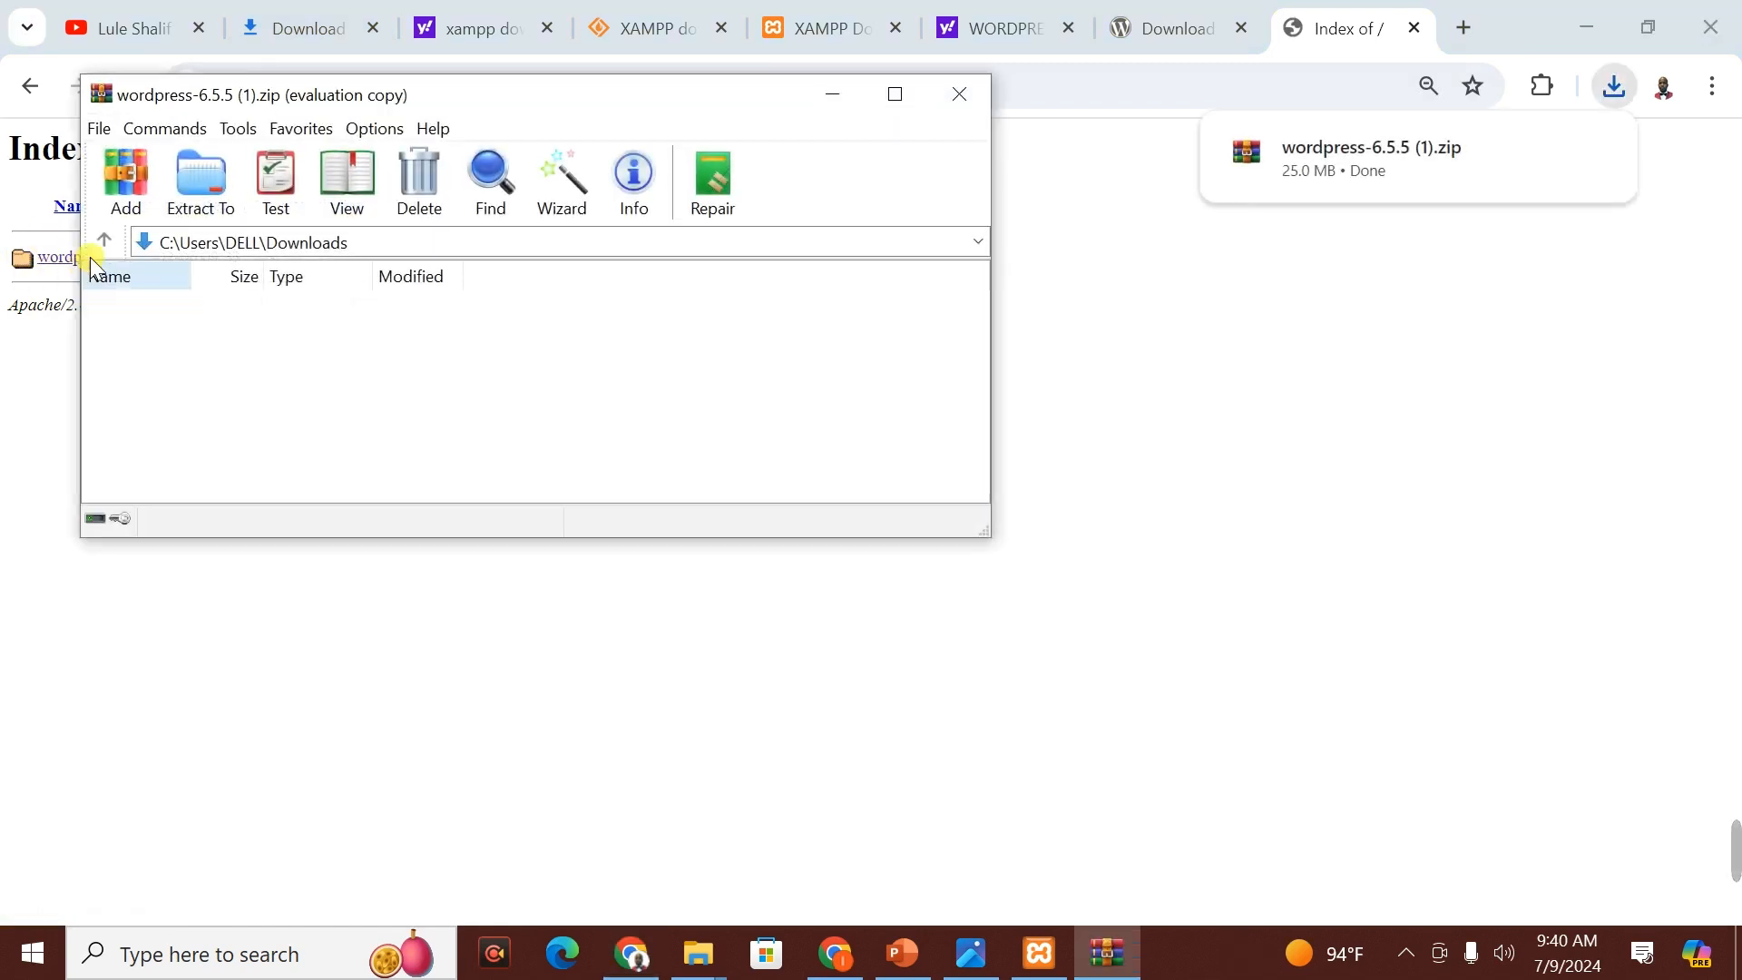
- Close the wordpress-6.5.5 (1).zip archive window and dismiss the WinRAR license reminder
{"action": "left_click", "coordinate": [960, 93]}
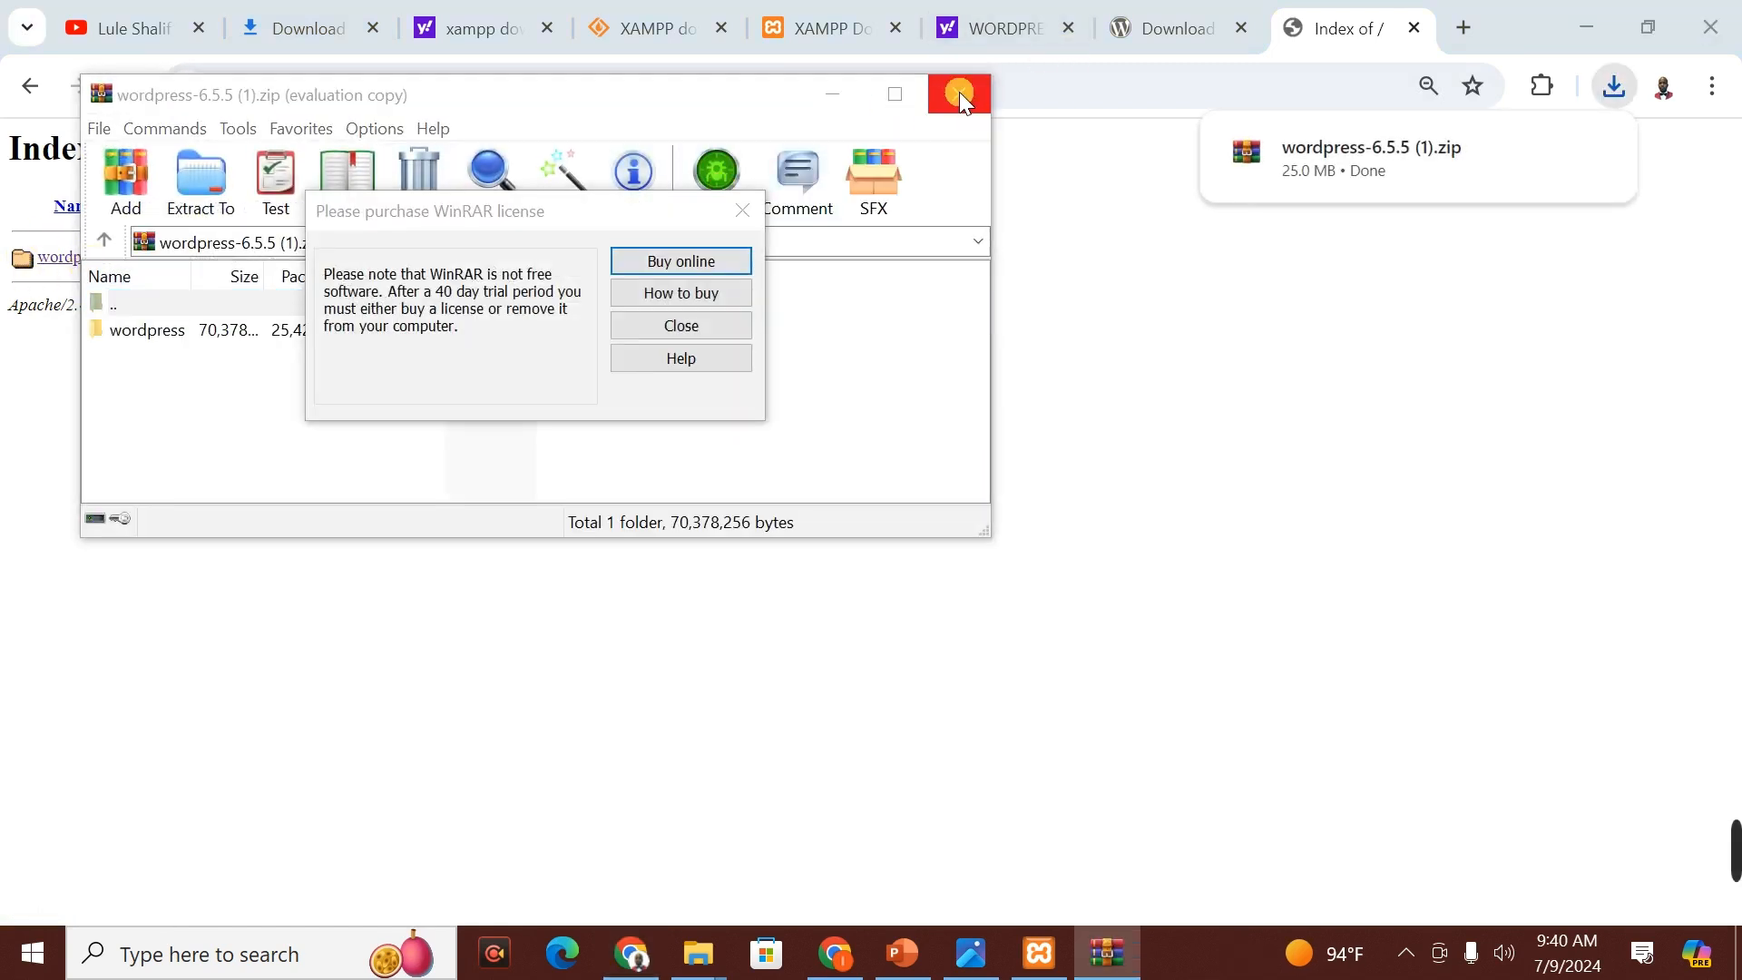
{"action": "left_click", "coordinate": [742, 208]}
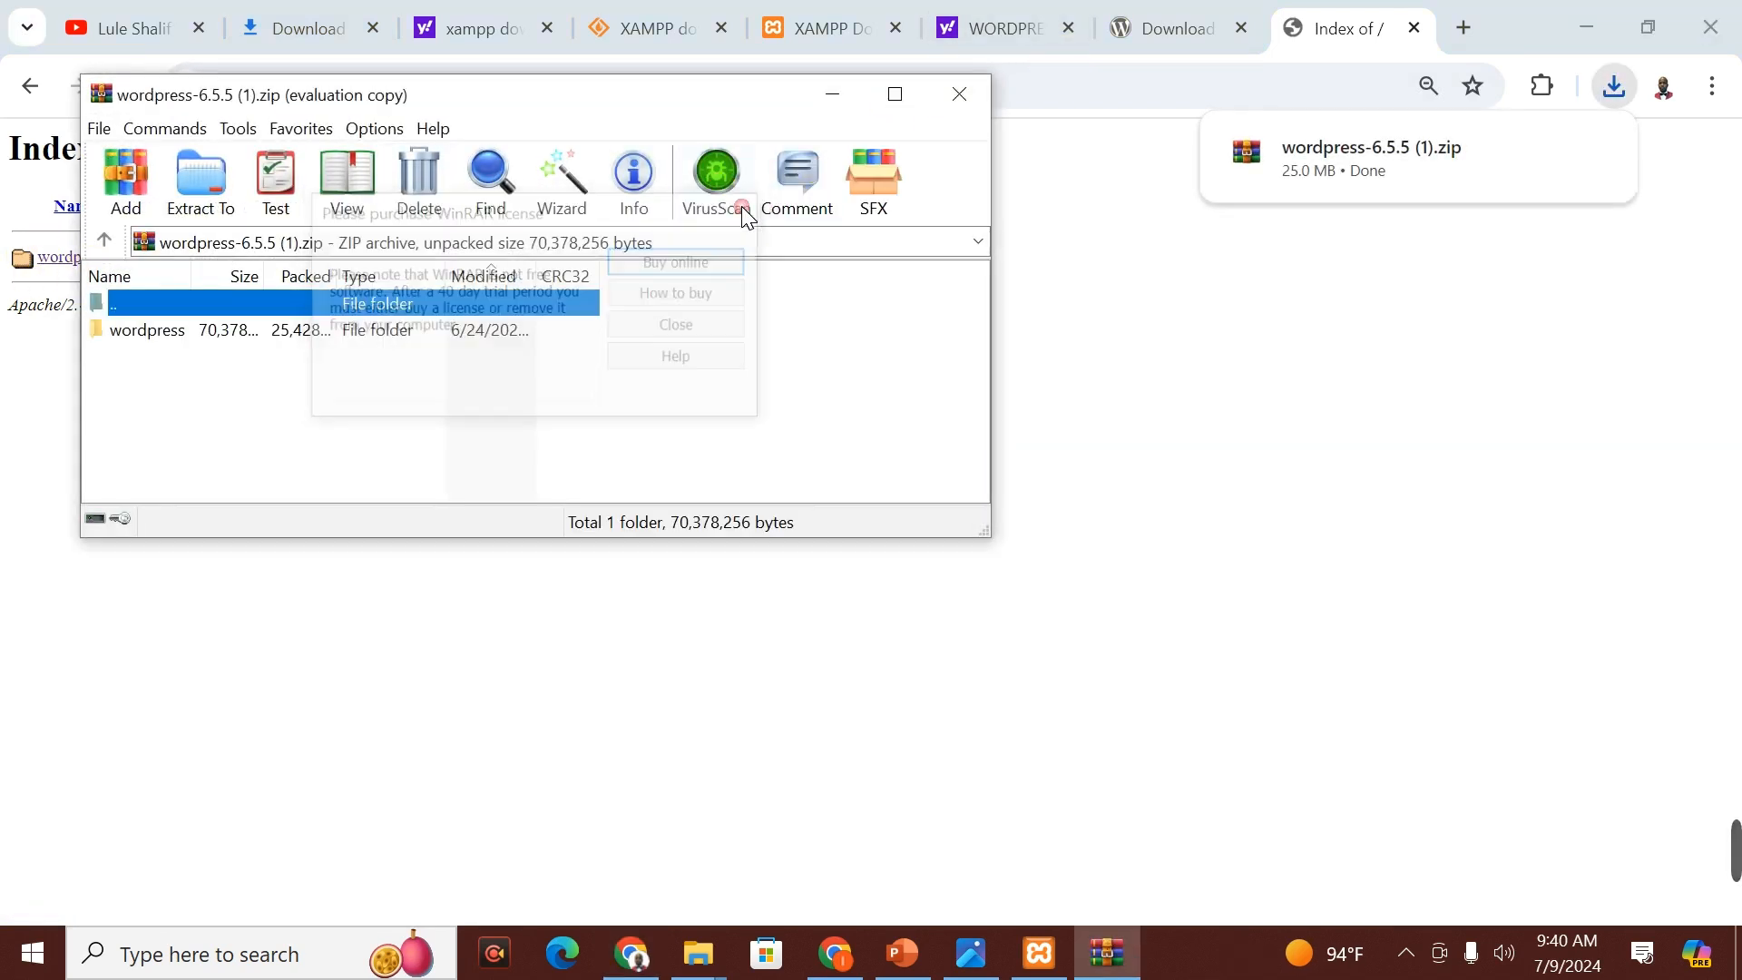
{"action": "left_click", "coordinate": [960, 102]}
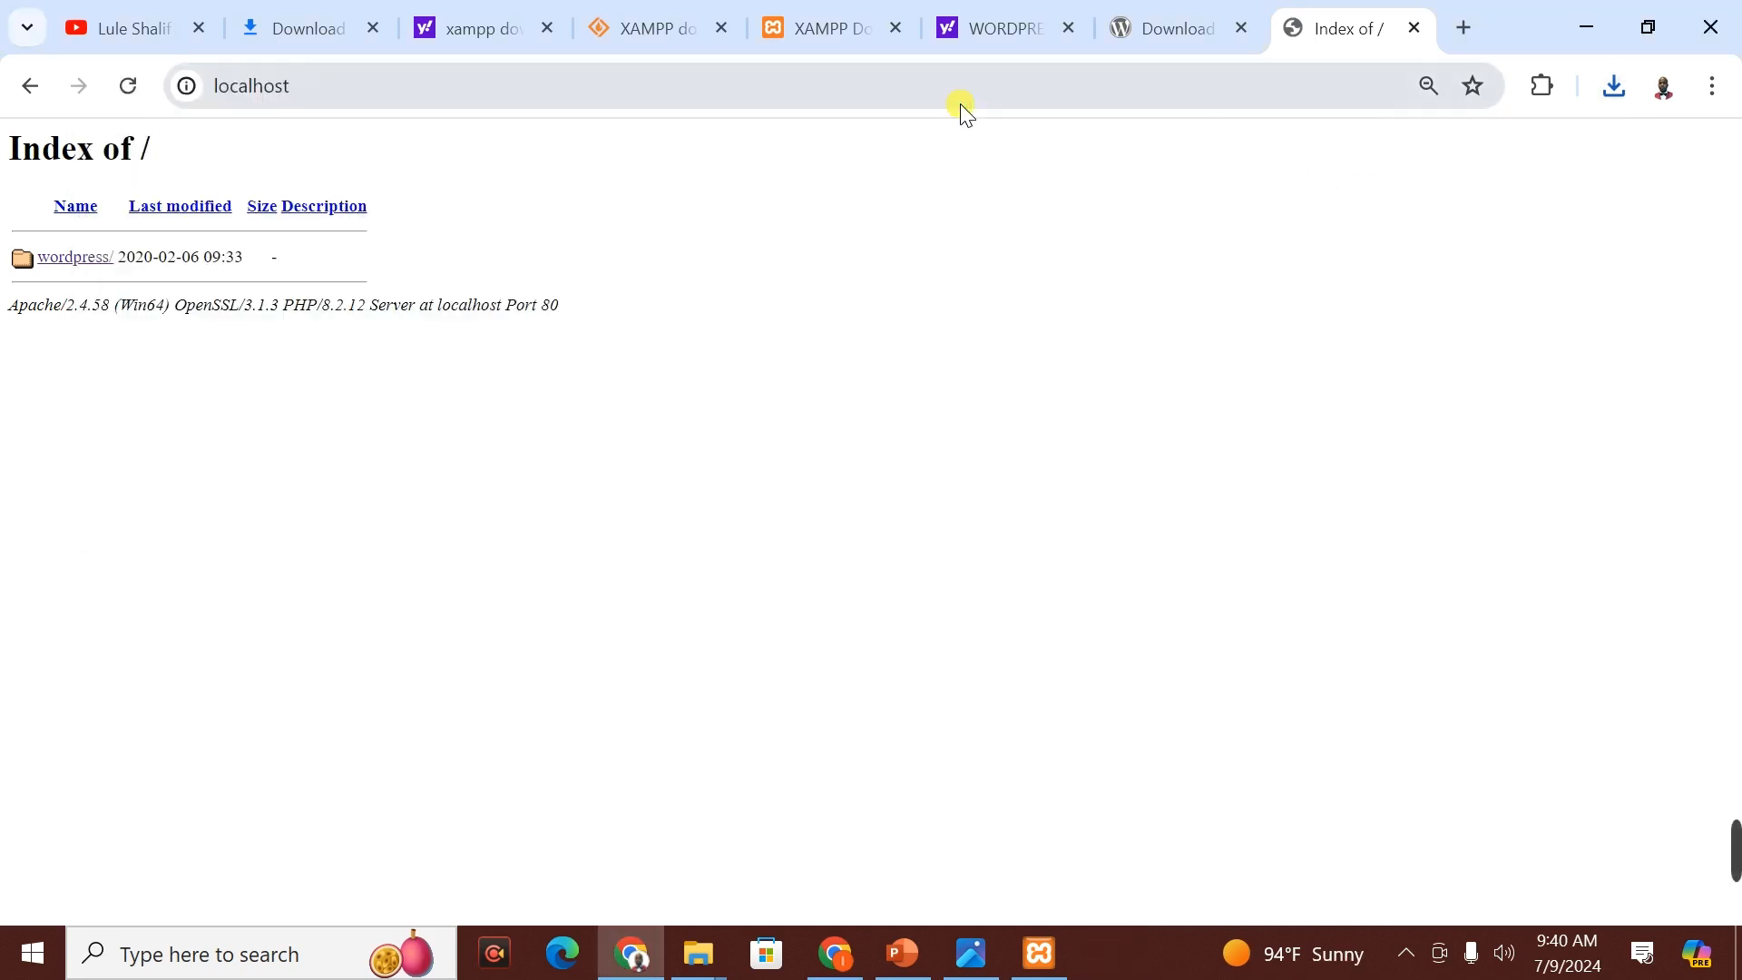
- Load localhost/phpmyadmin in the current browser tab
{"action": "left_click", "coordinate": [571, 93]}
{"action": "type", "text": "/"}
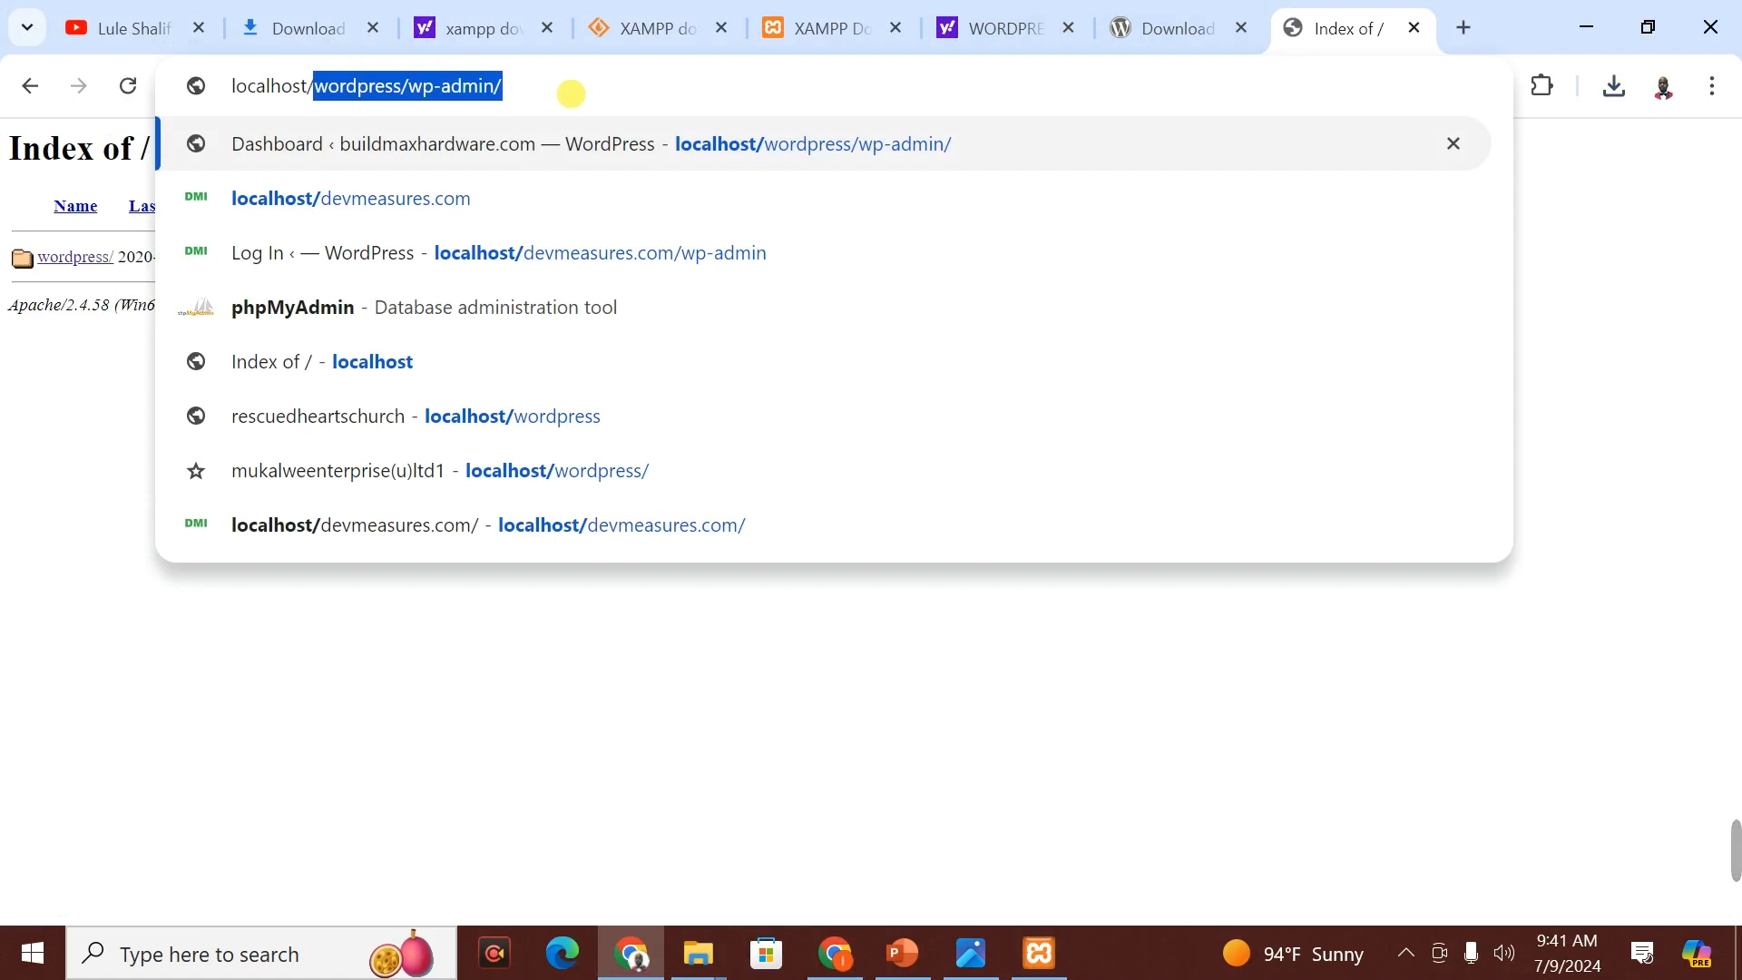
{"action": "type", "text": "pmy"}
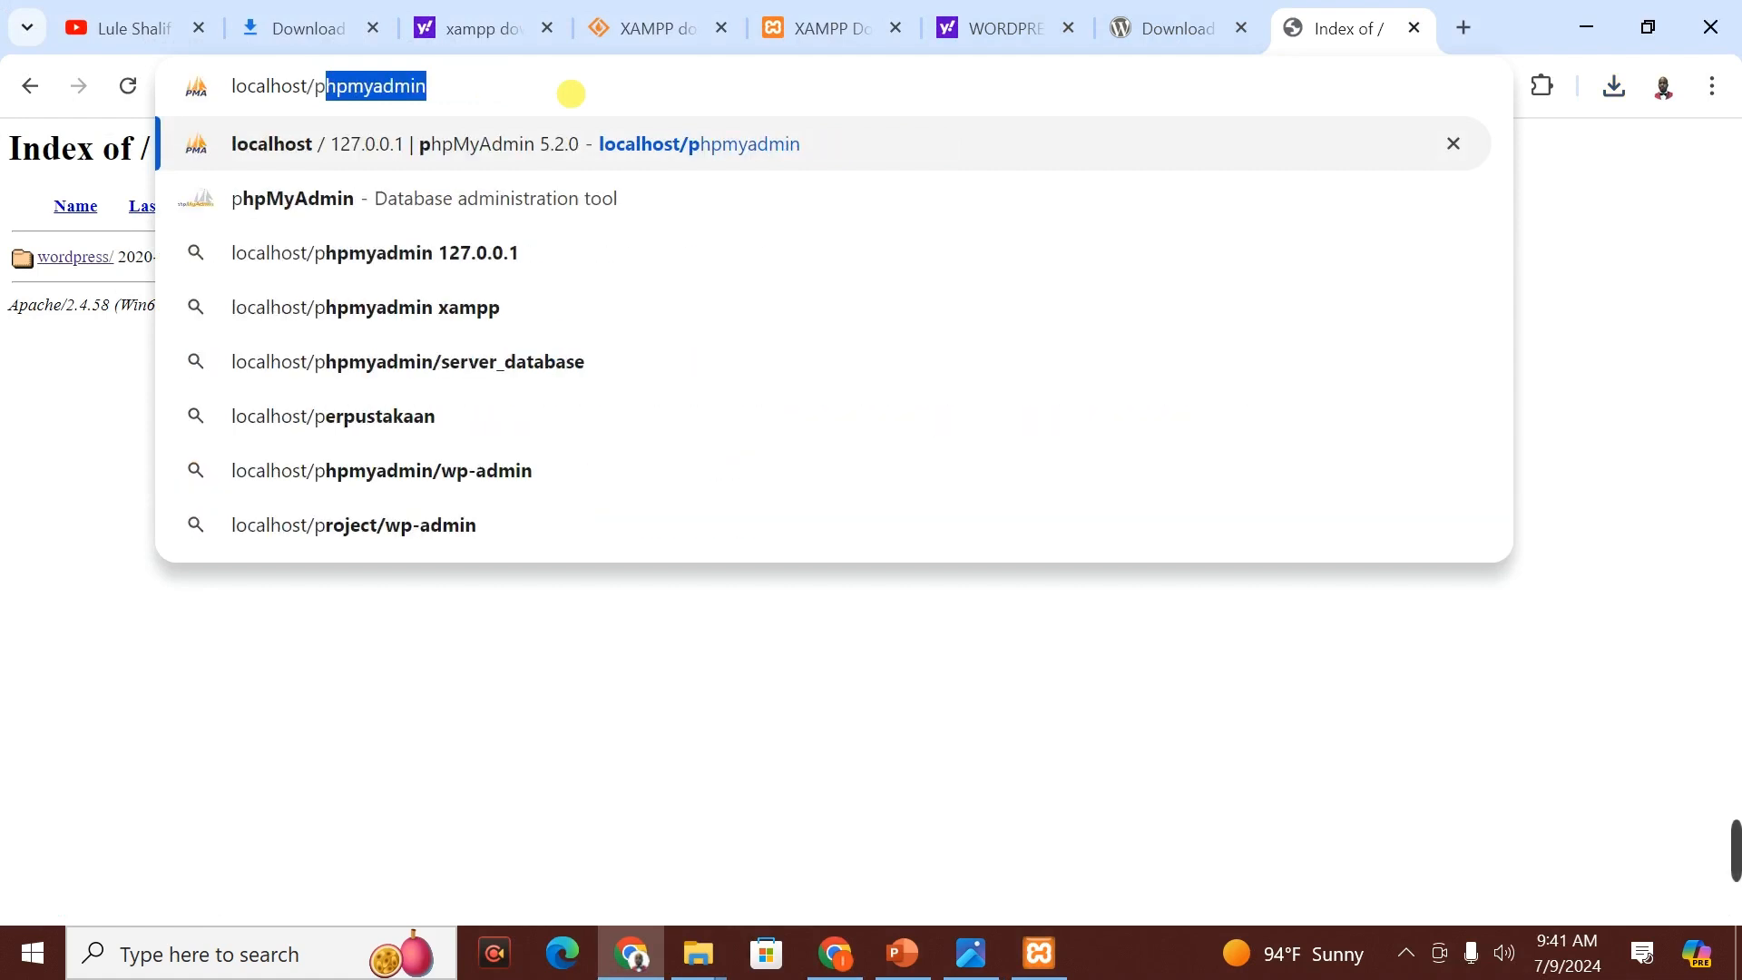
{"action": "key", "text": "Return"}
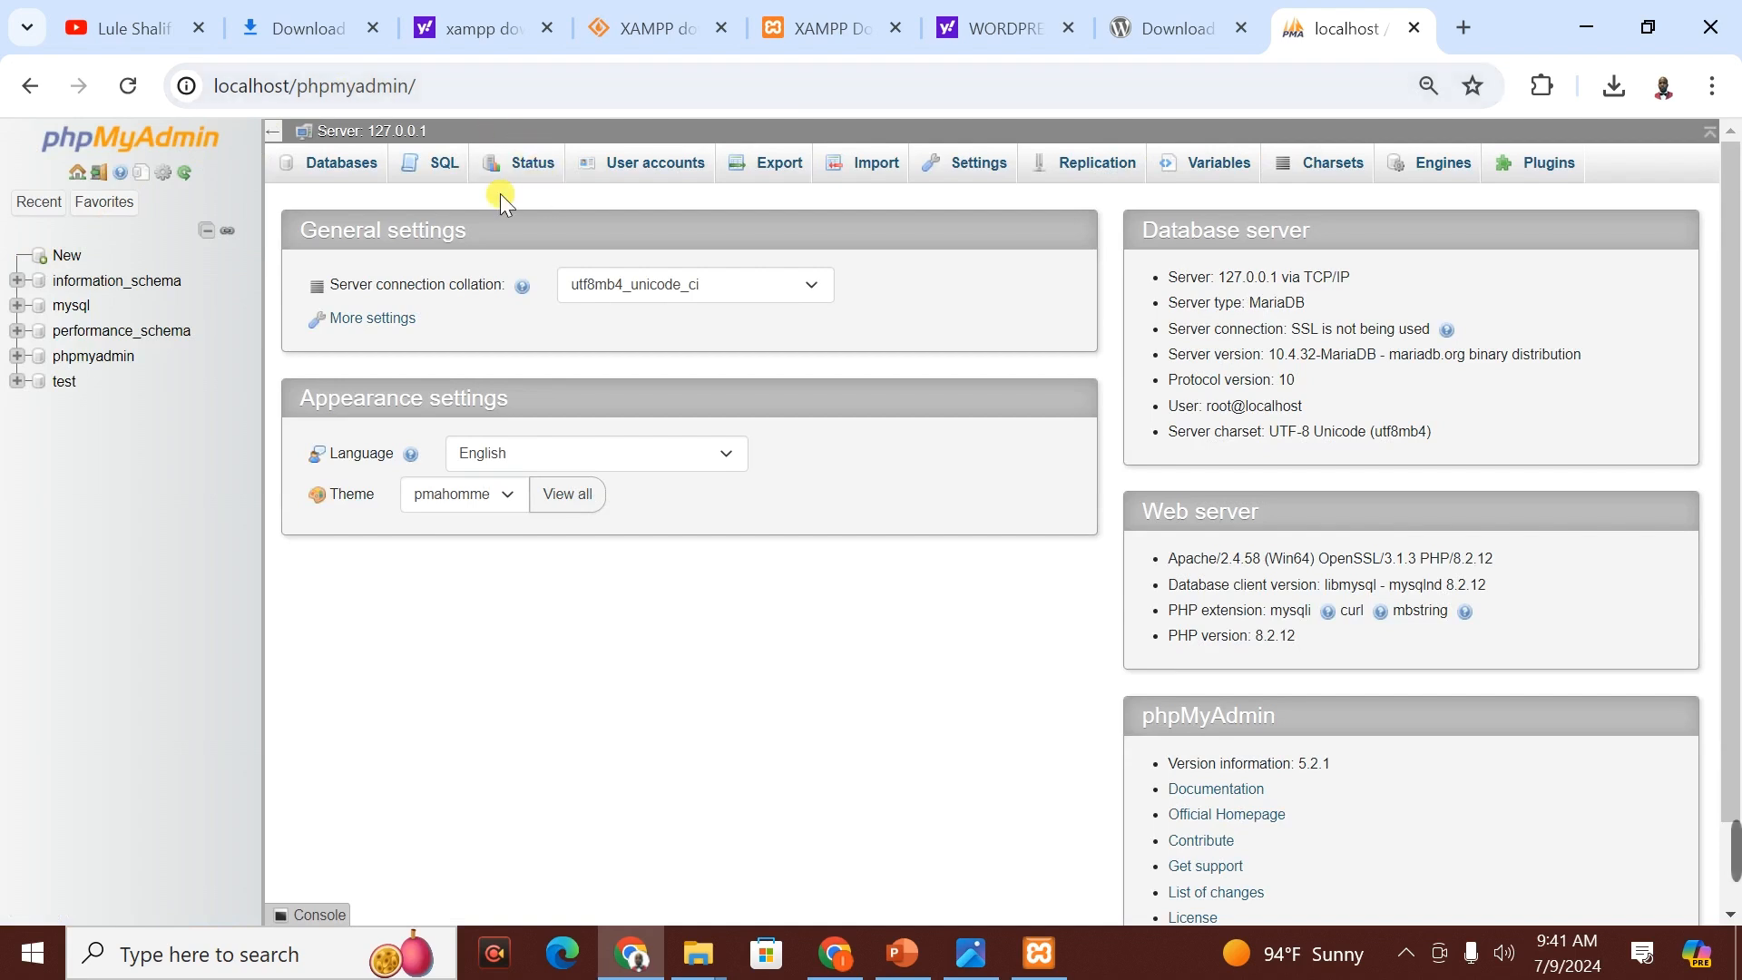
- Create a database named newproject with the utf8mb4_general_ci collation
{"action": "left_click", "coordinate": [320, 169]}
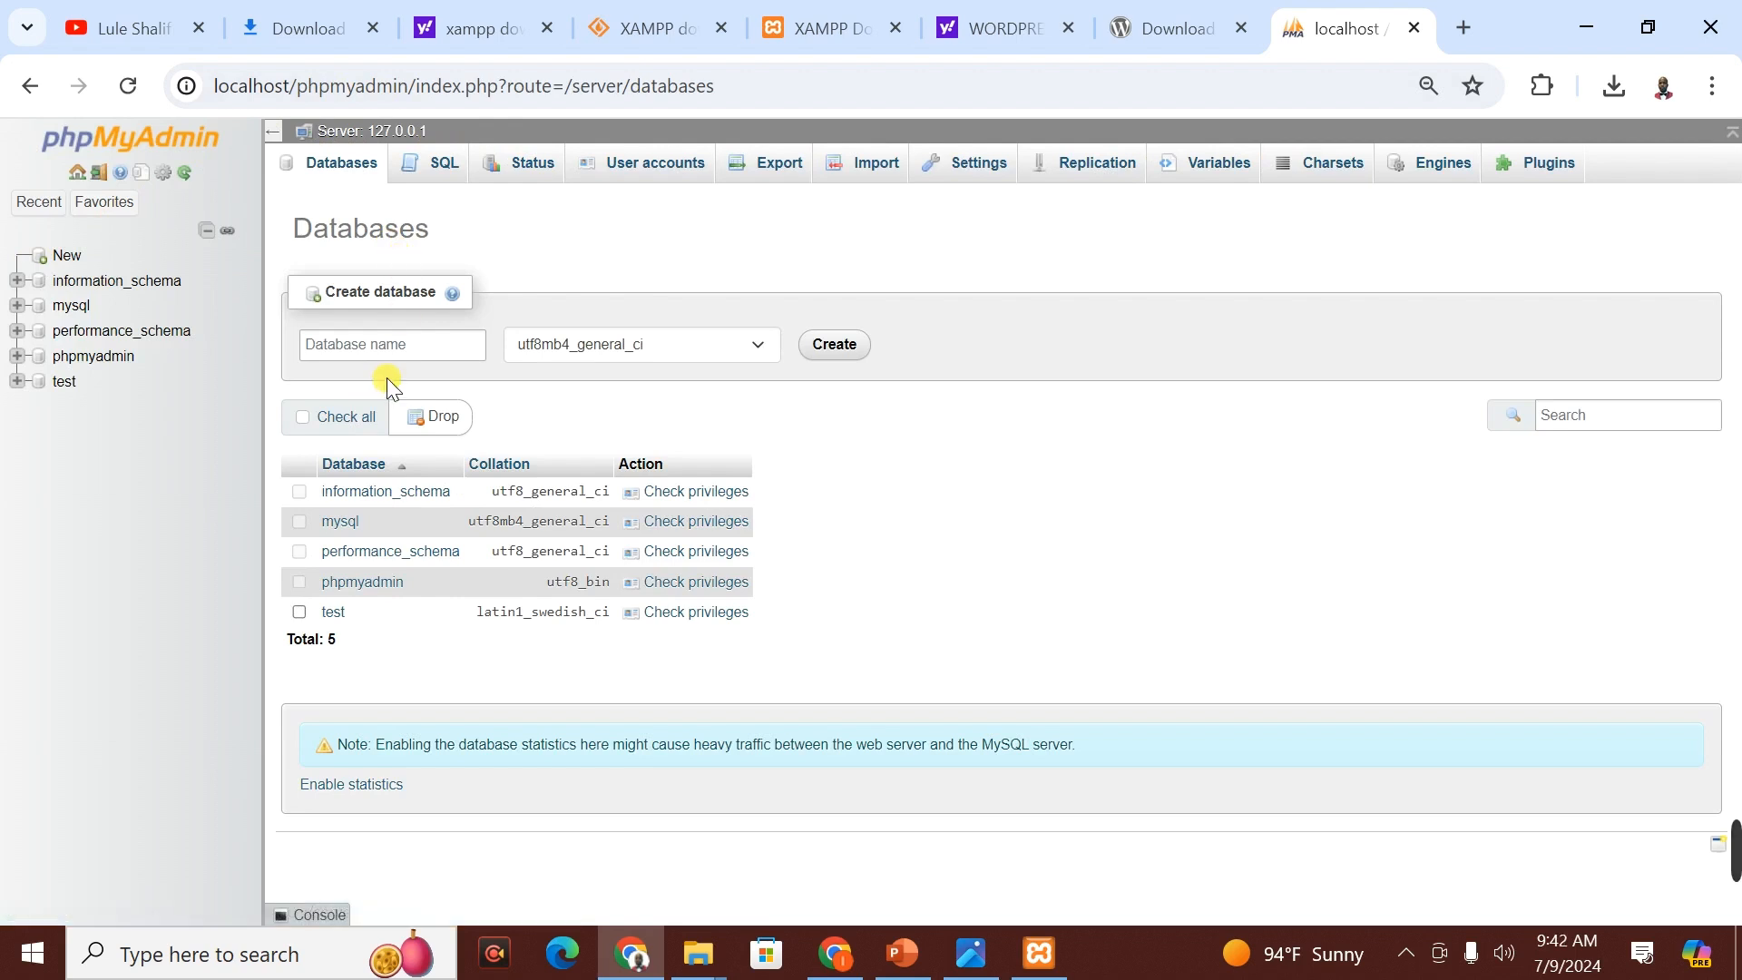
{"action": "left_click", "coordinate": [377, 344]}
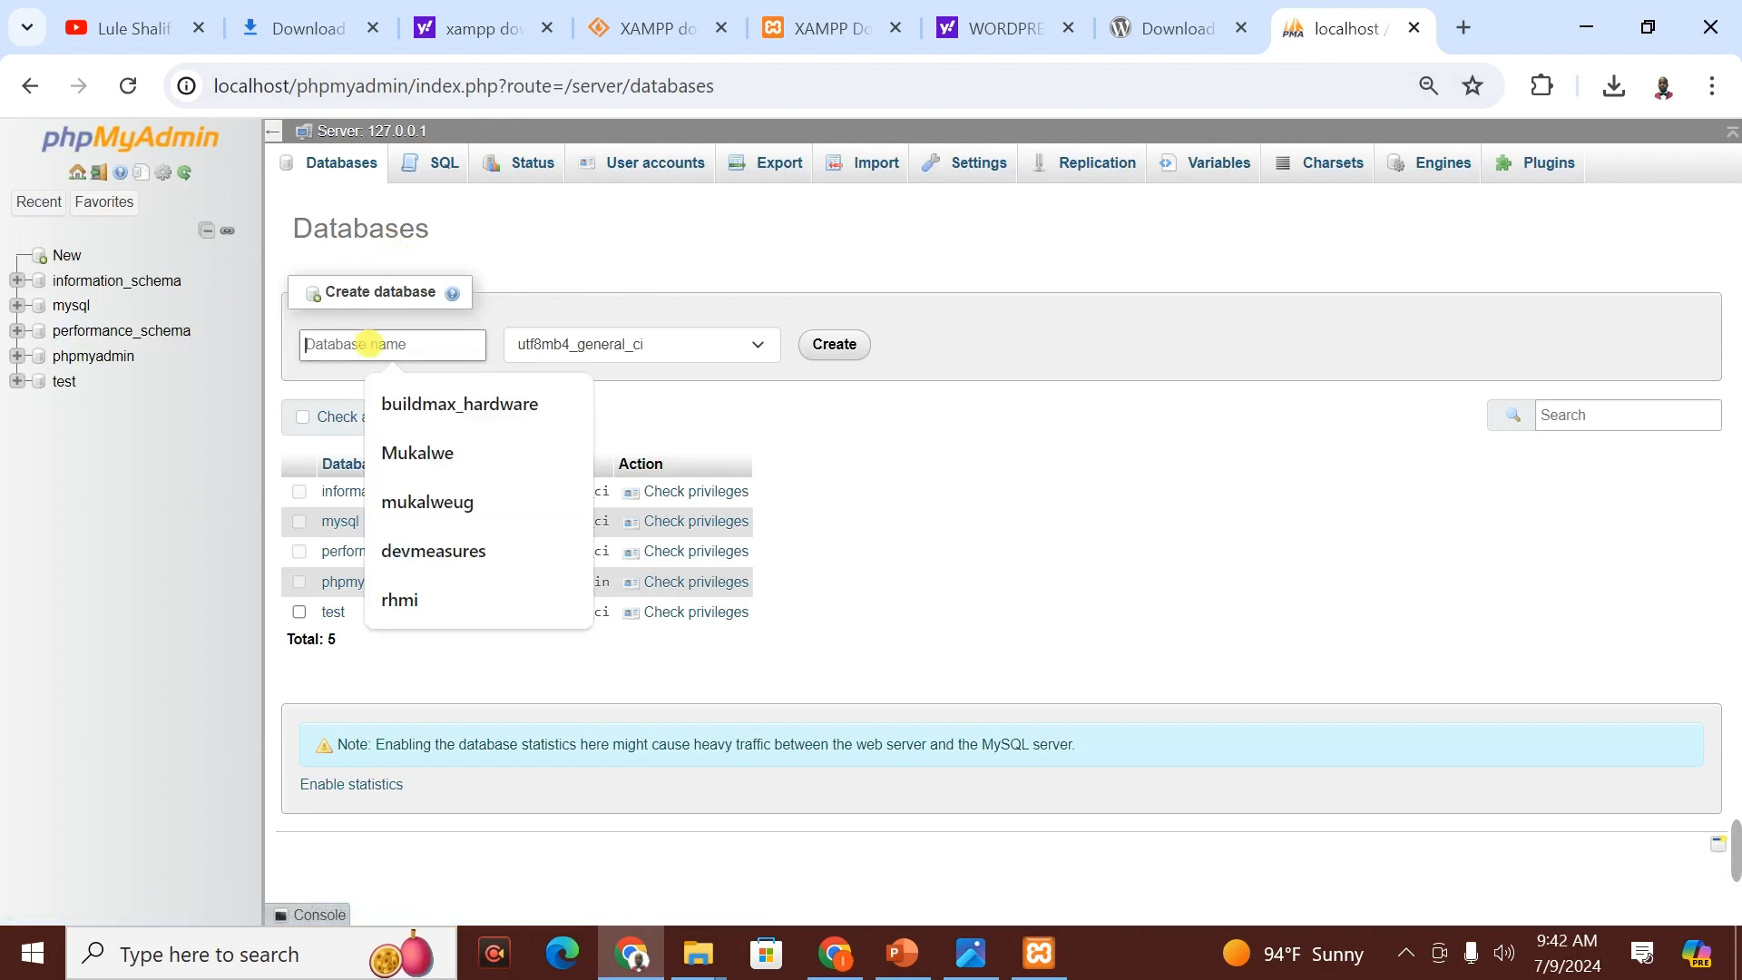
{"action": "type", "text": "NEW"}
{"action": "key", "text": "BackSpace"}
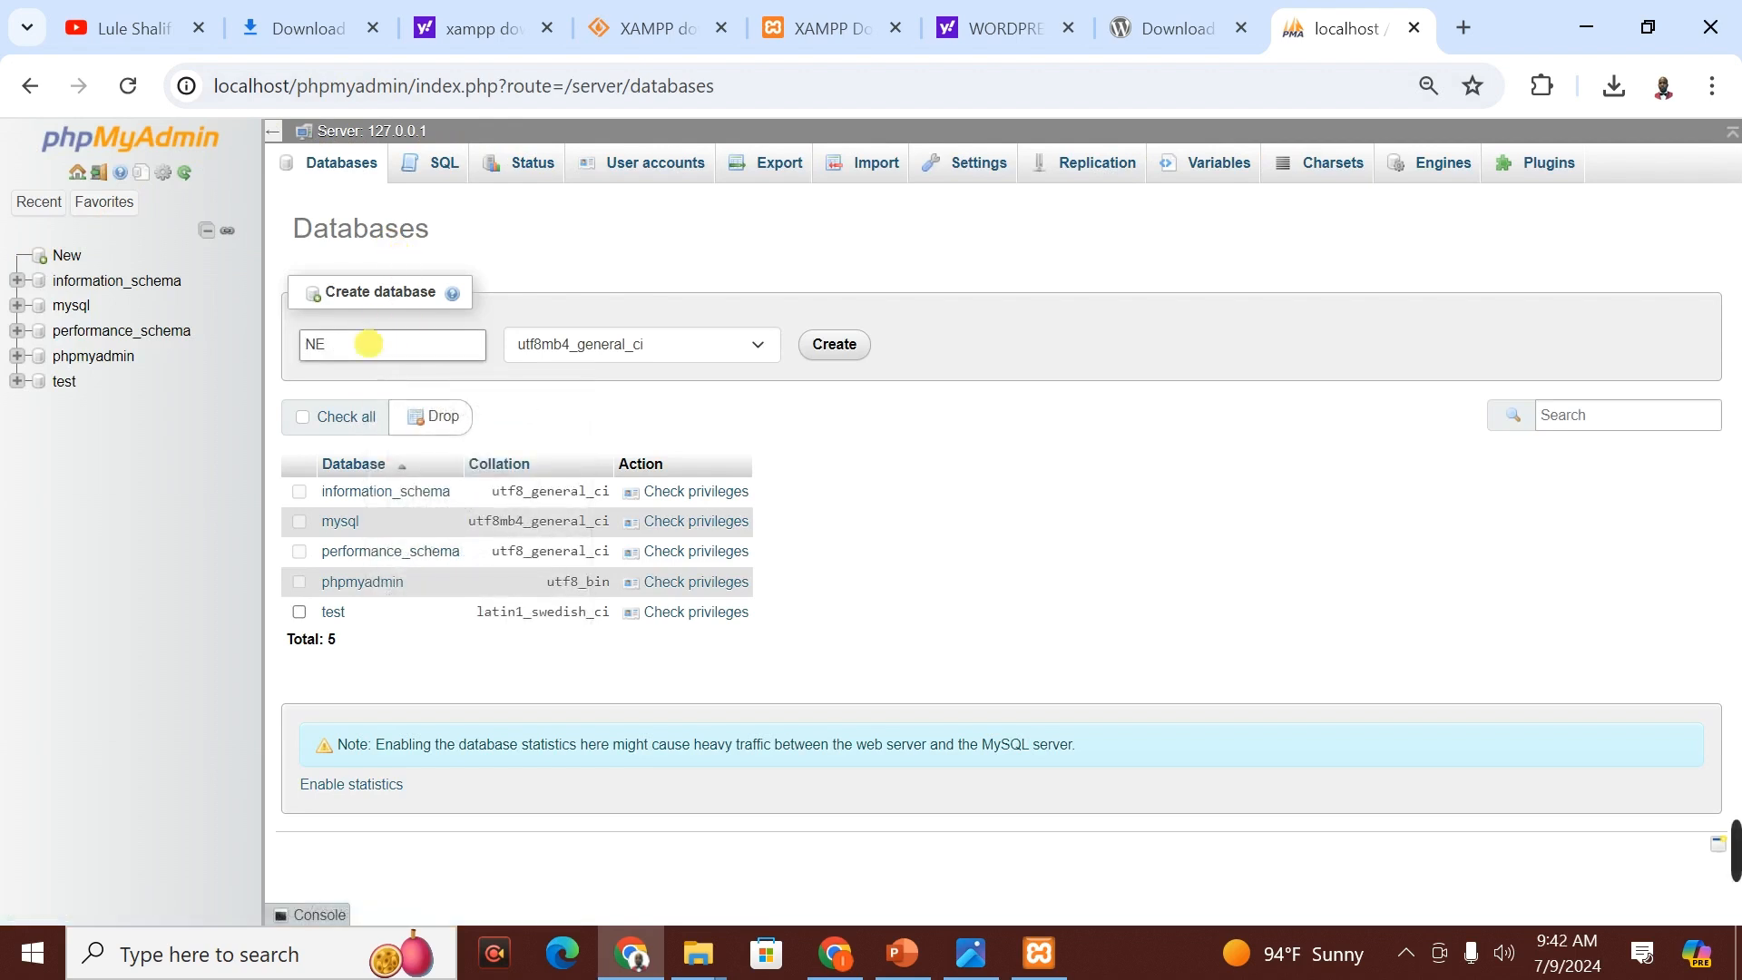
{"action": "key", "text": "BackSpace"}
{"action": "key", "text": "BackSpace"}
{"action": "type", "text": "newproject"}
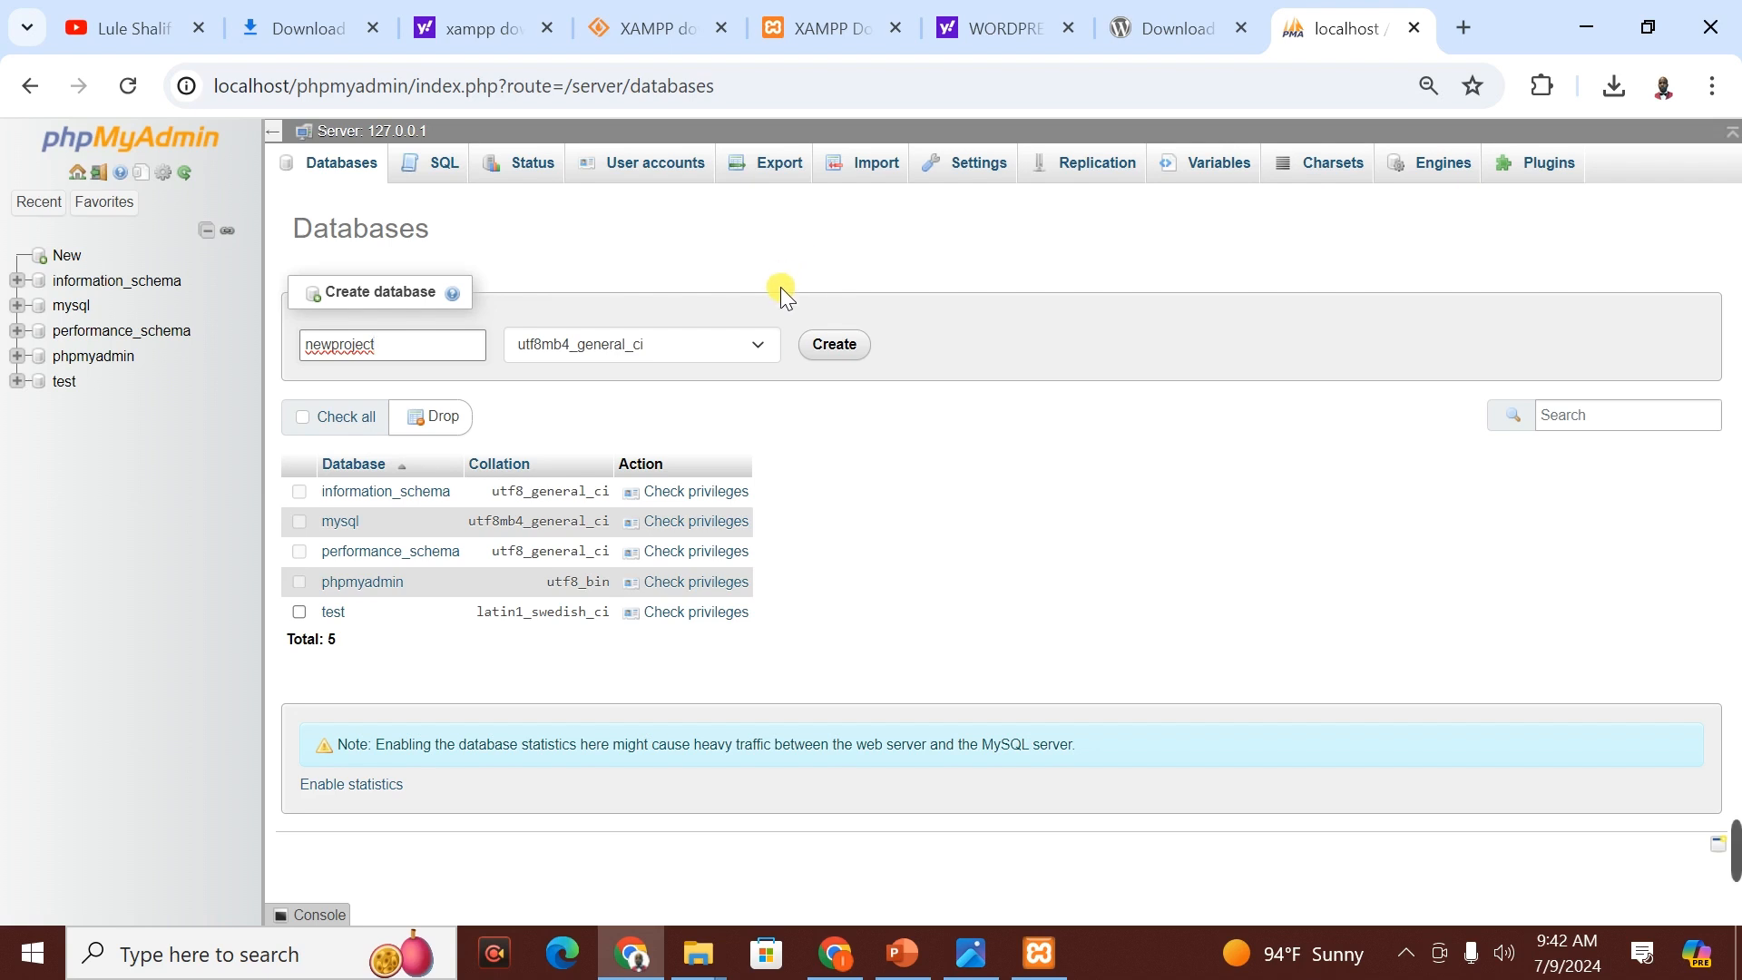
{"action": "left_click", "coordinate": [839, 346]}
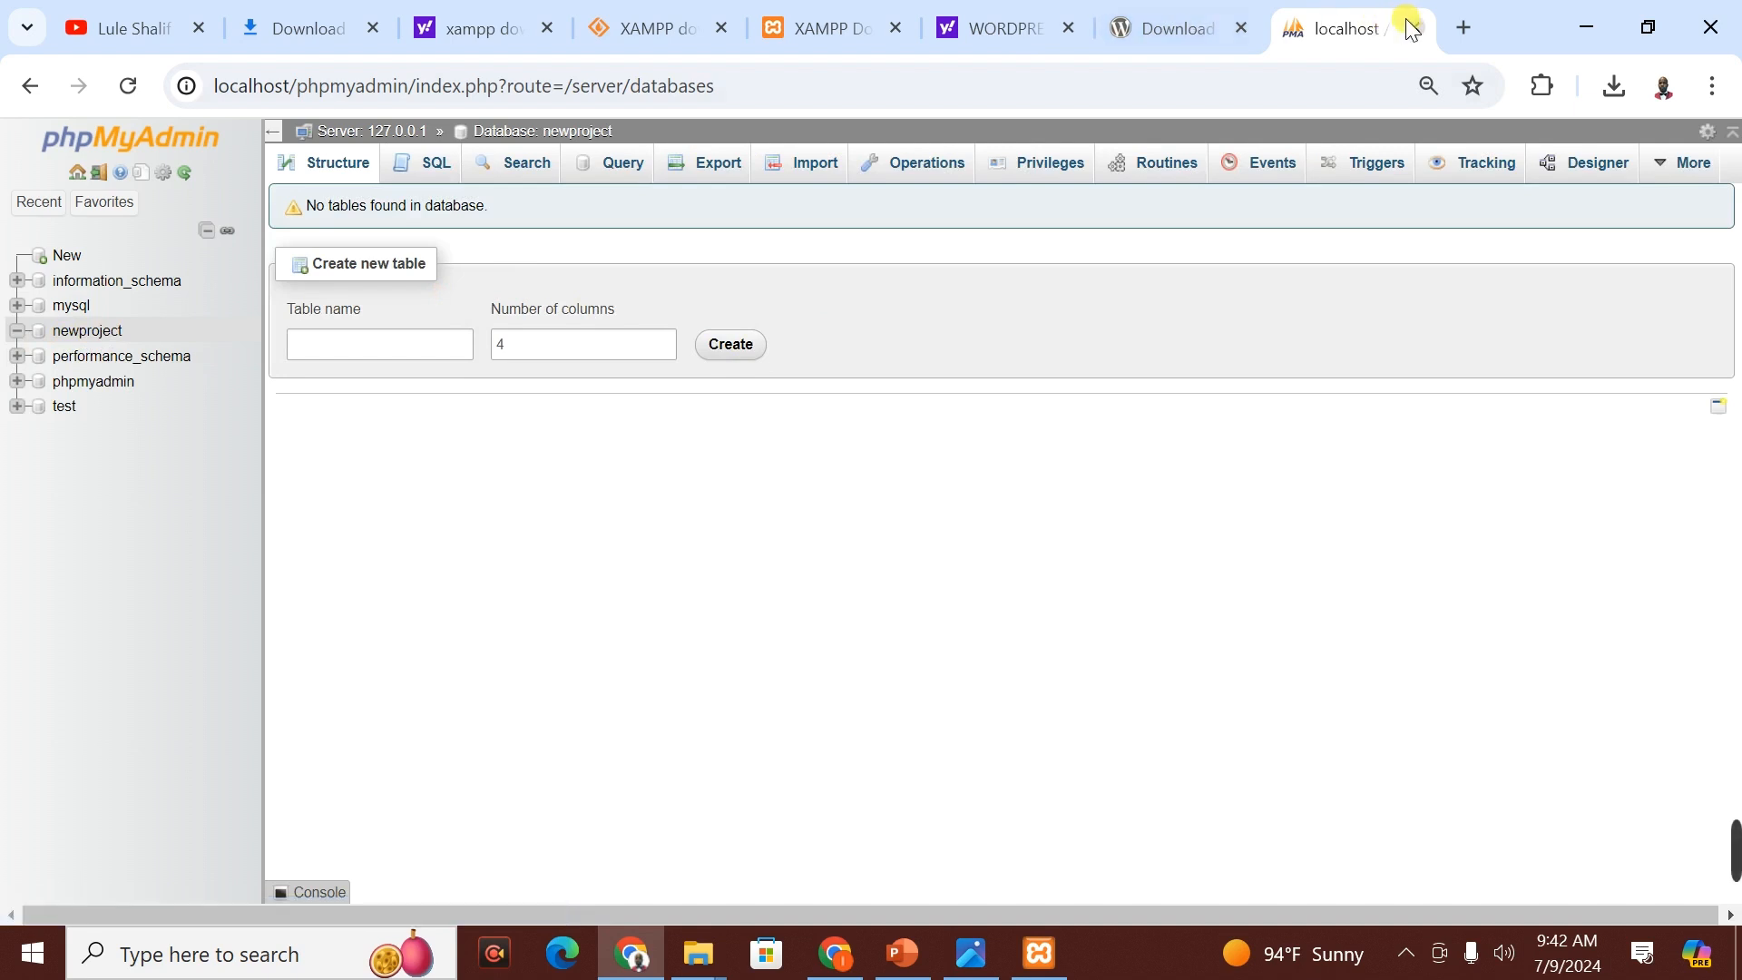
- Start the WordPress setup from the localhost listing in a new tab, using English (United States), and proceed to the database details form
{"action": "left_click", "coordinate": [1465, 29]}
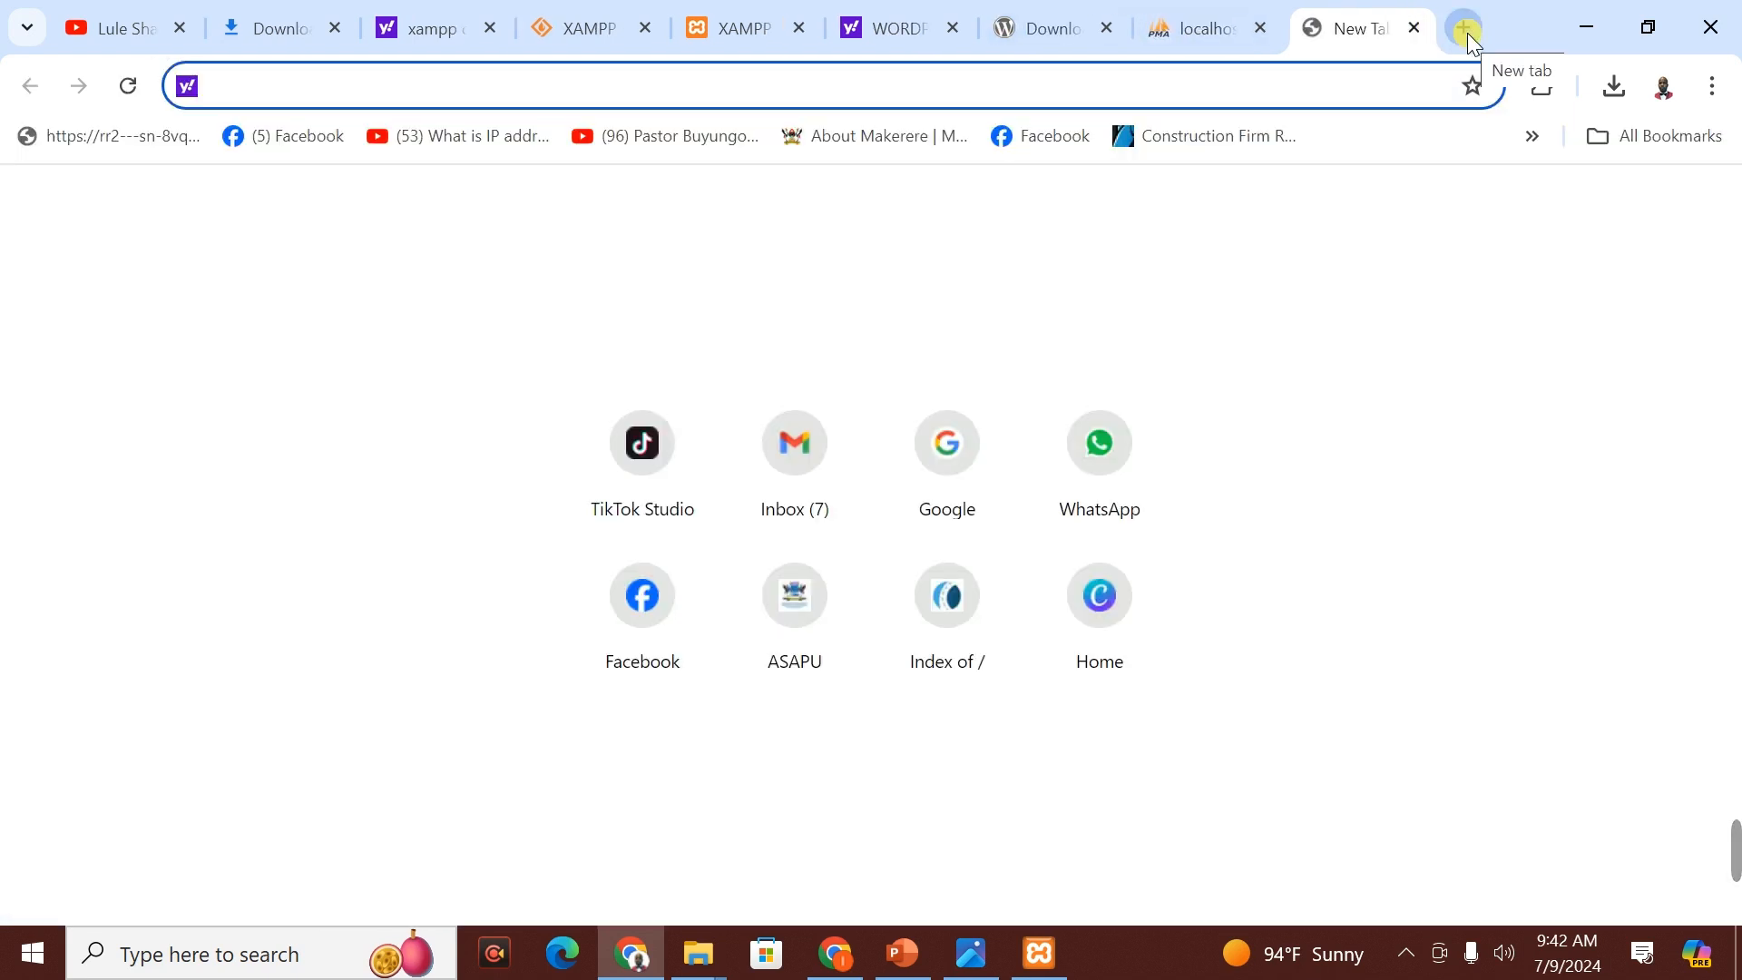
{"action": "type", "text": "localhost"}
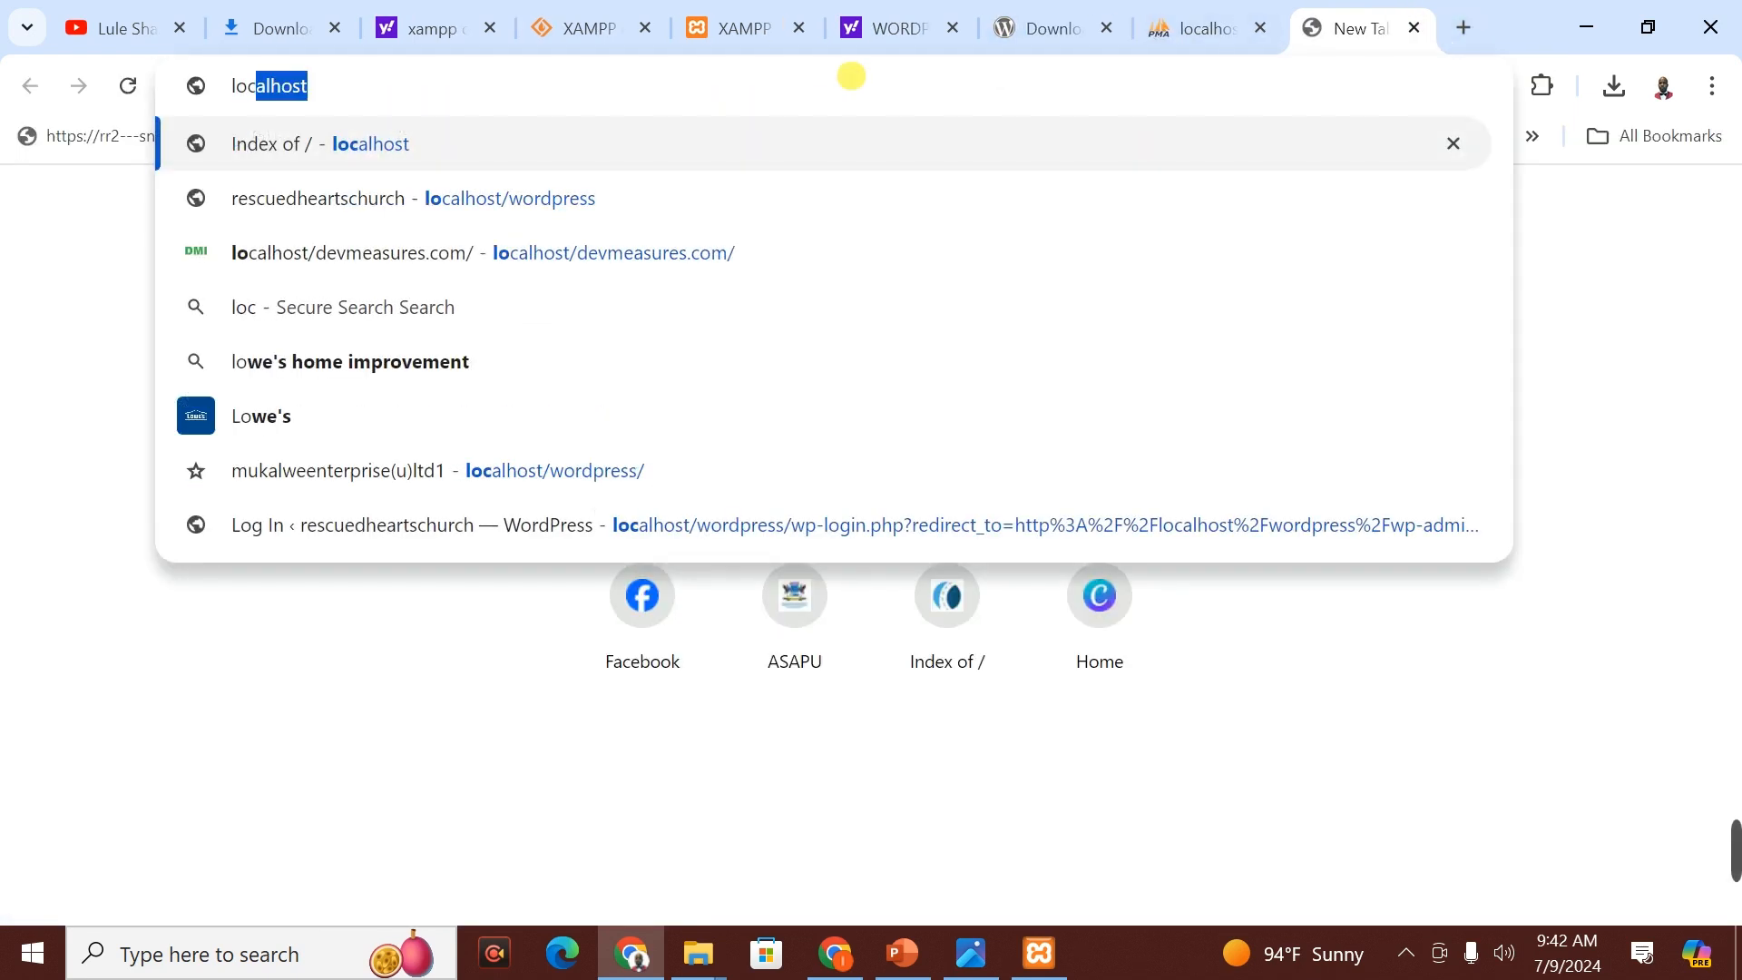
{"action": "key", "text": "Return"}
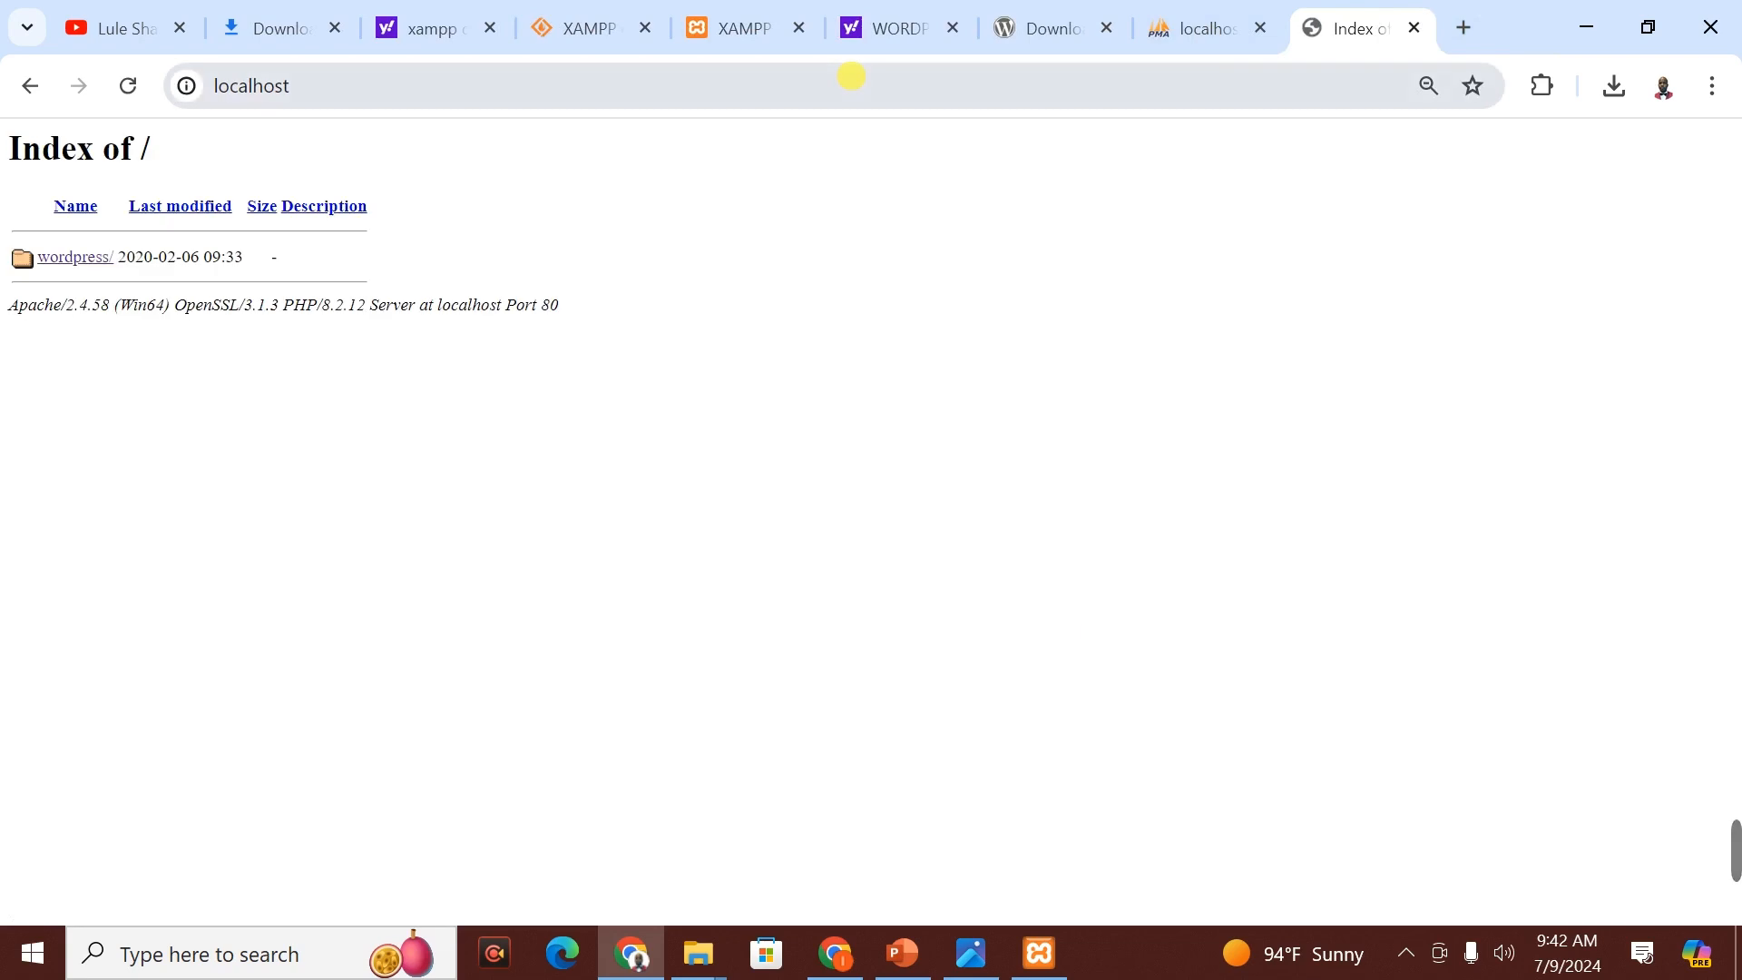
{"action": "left_click", "coordinate": [77, 261]}
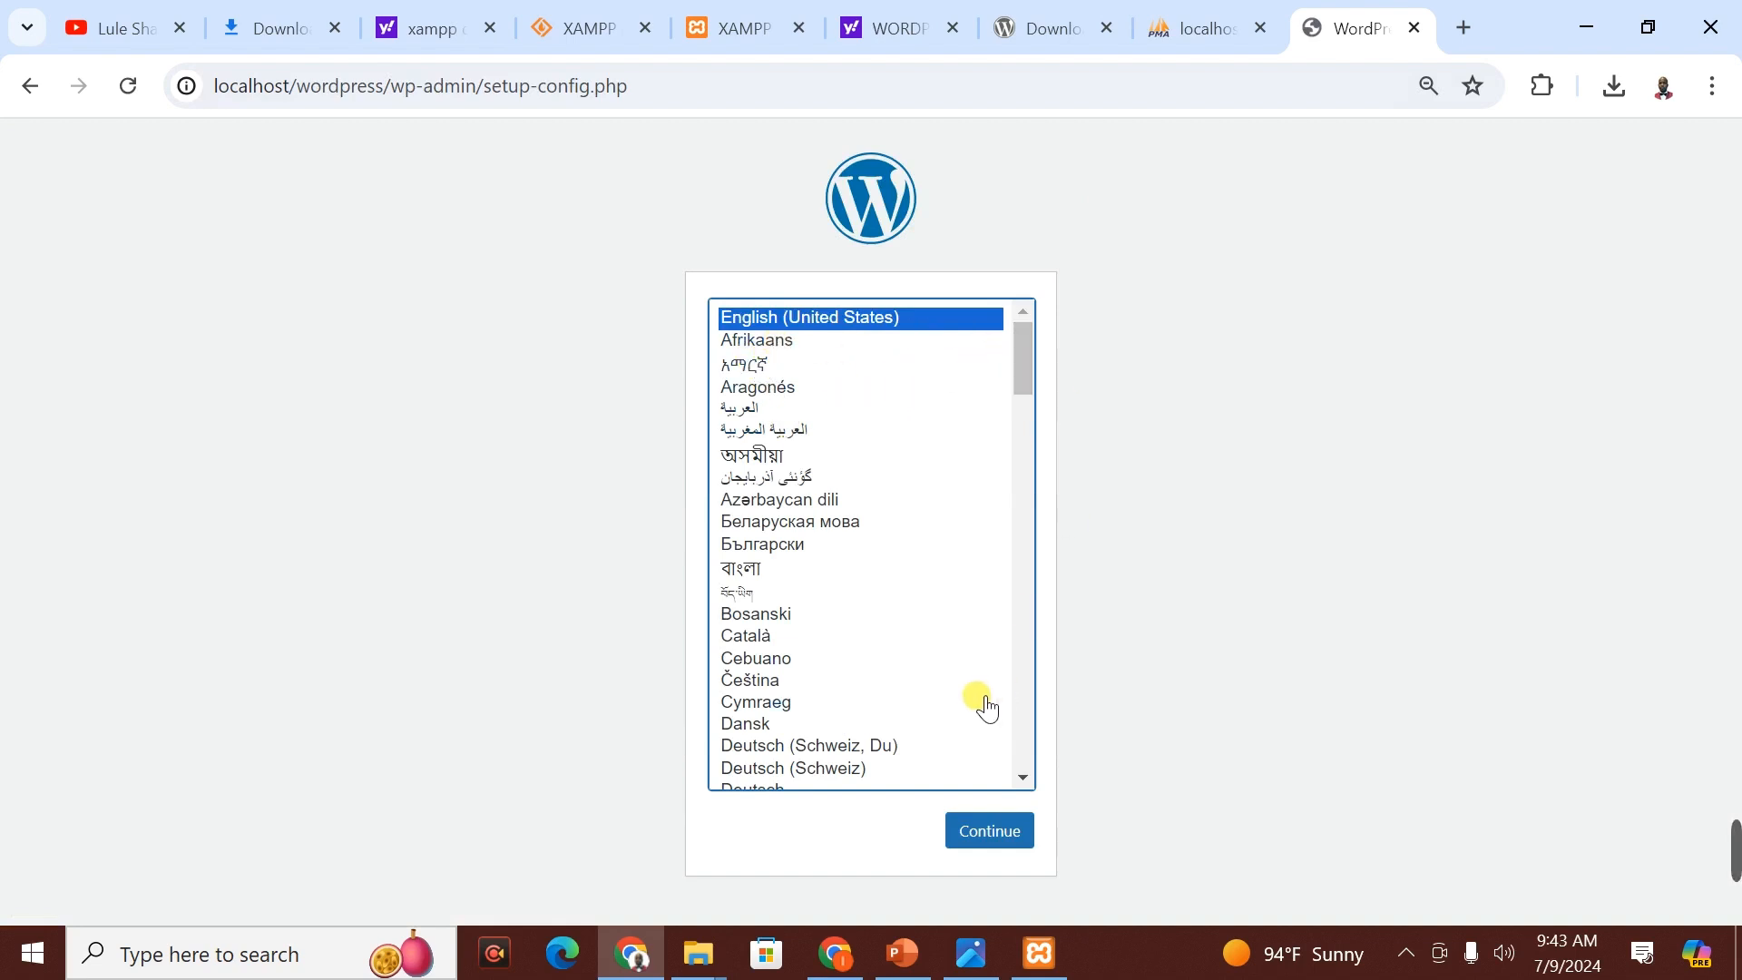
{"action": "left_click", "coordinate": [982, 833]}
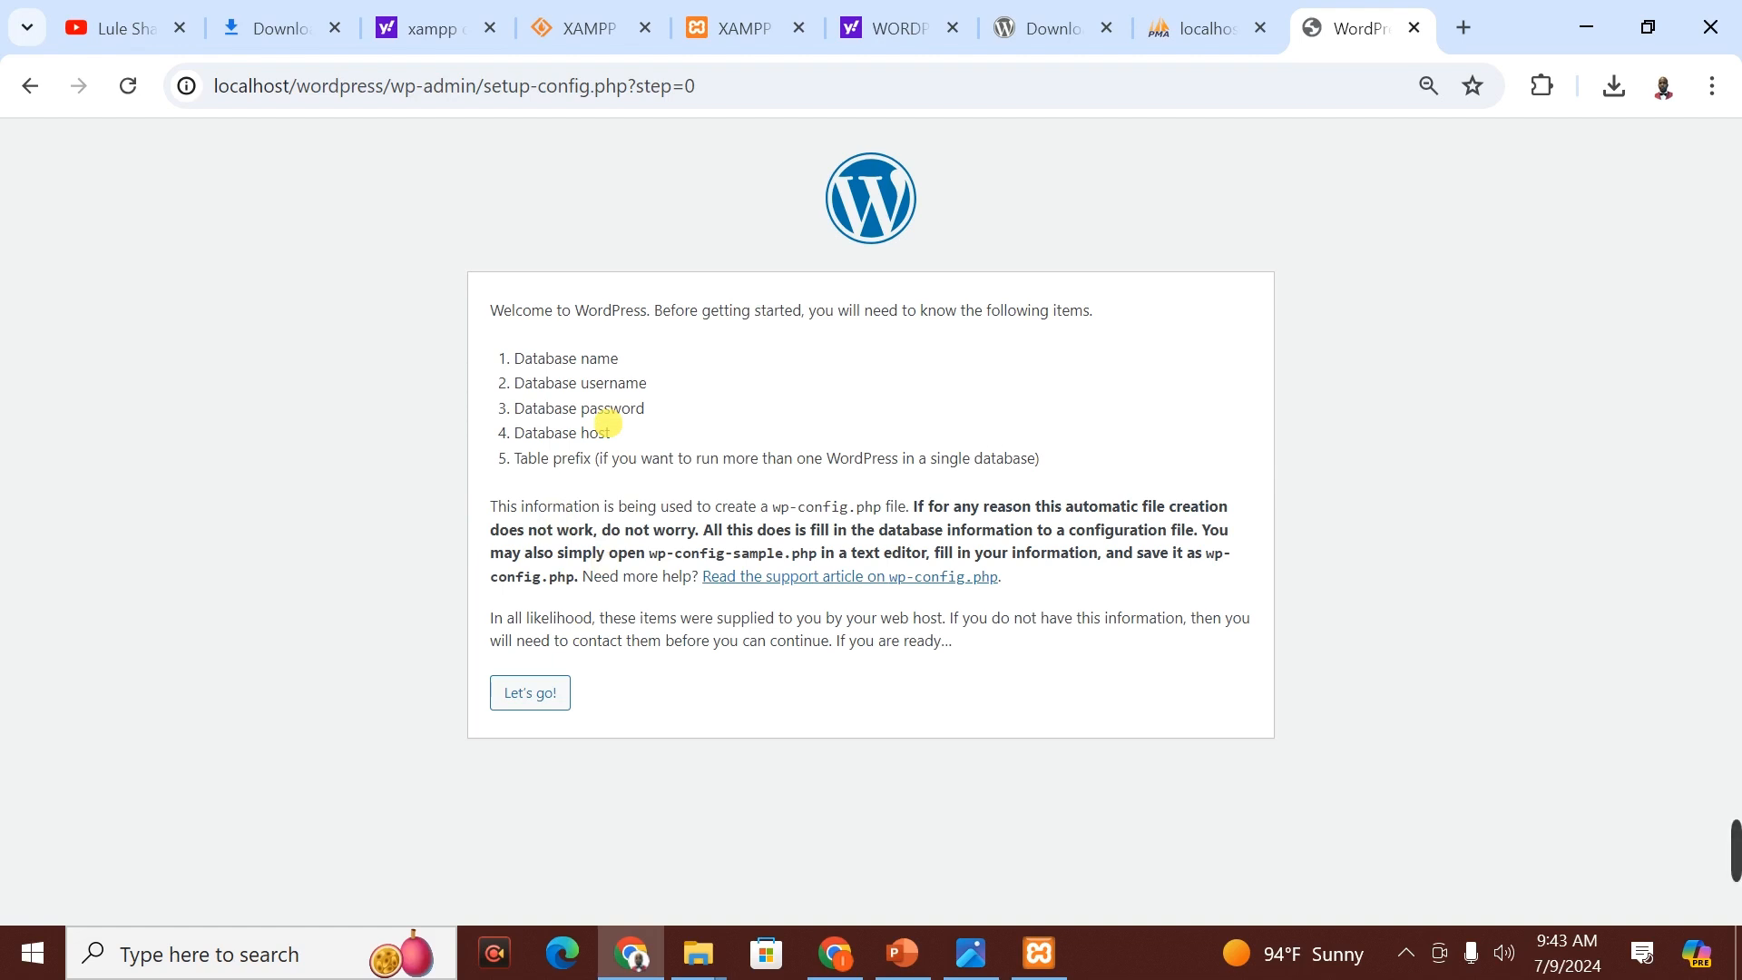
{"action": "left_click", "coordinate": [535, 694]}
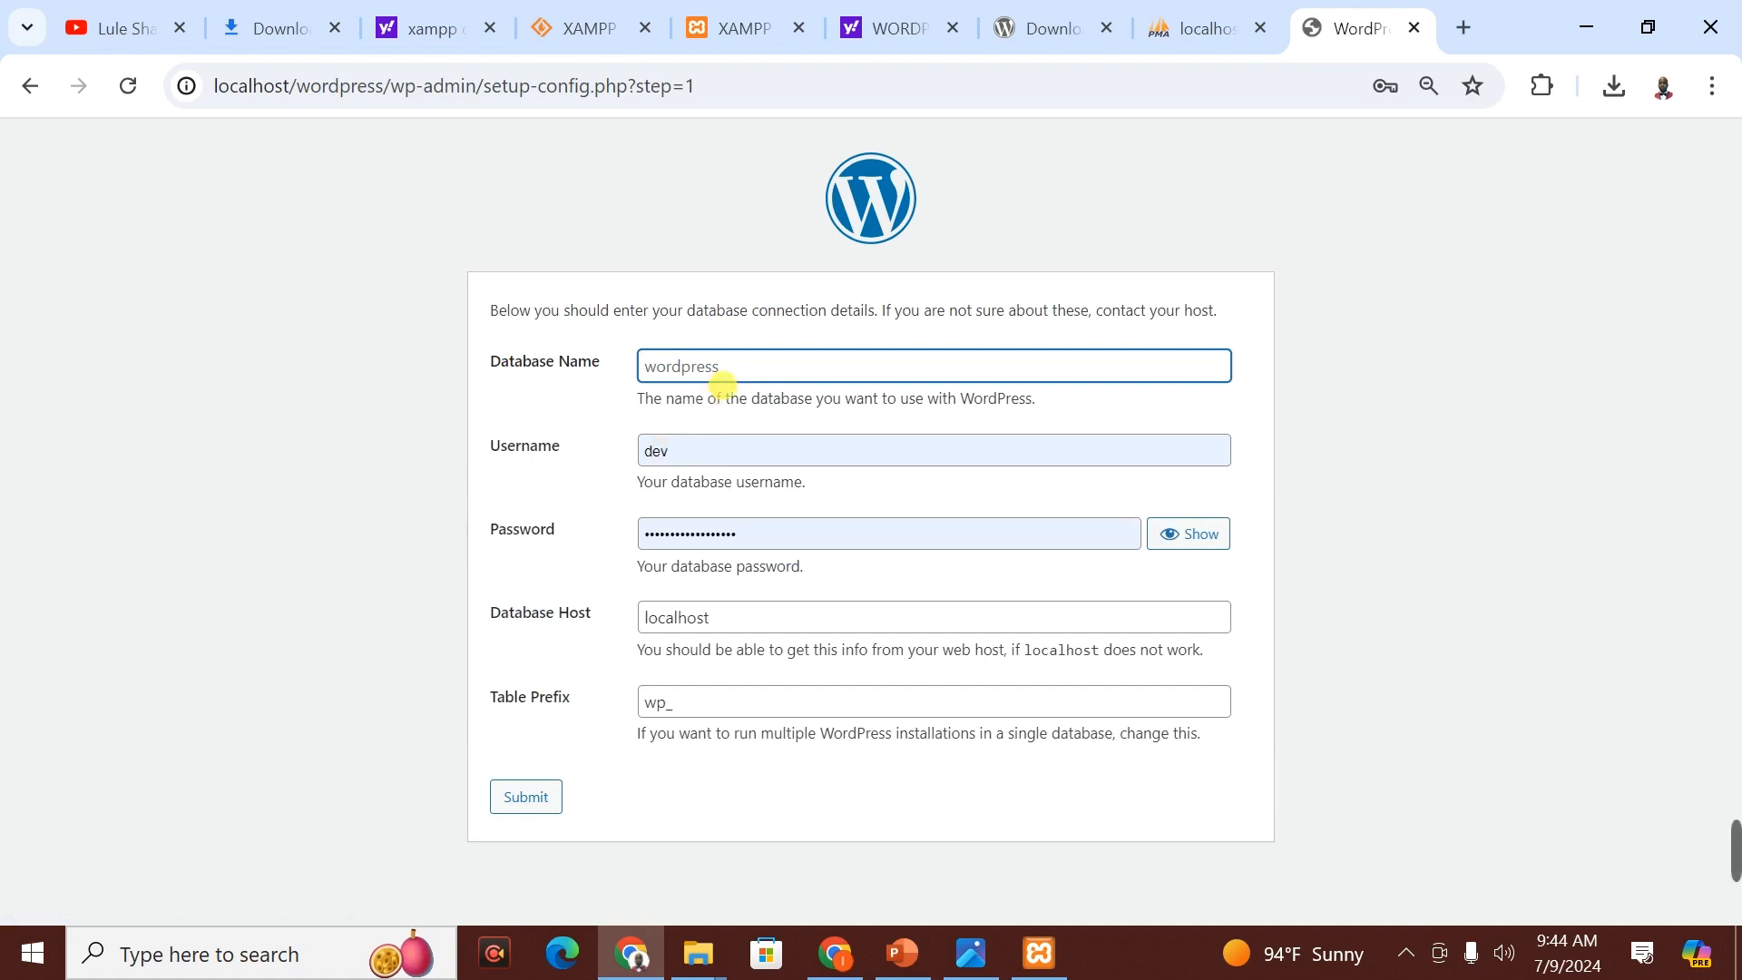
- Submit the database details with name newproject, username root and a blank password, and run the installation
{"action": "left_click", "coordinate": [735, 372]}
{"action": "type", "text": "n"}
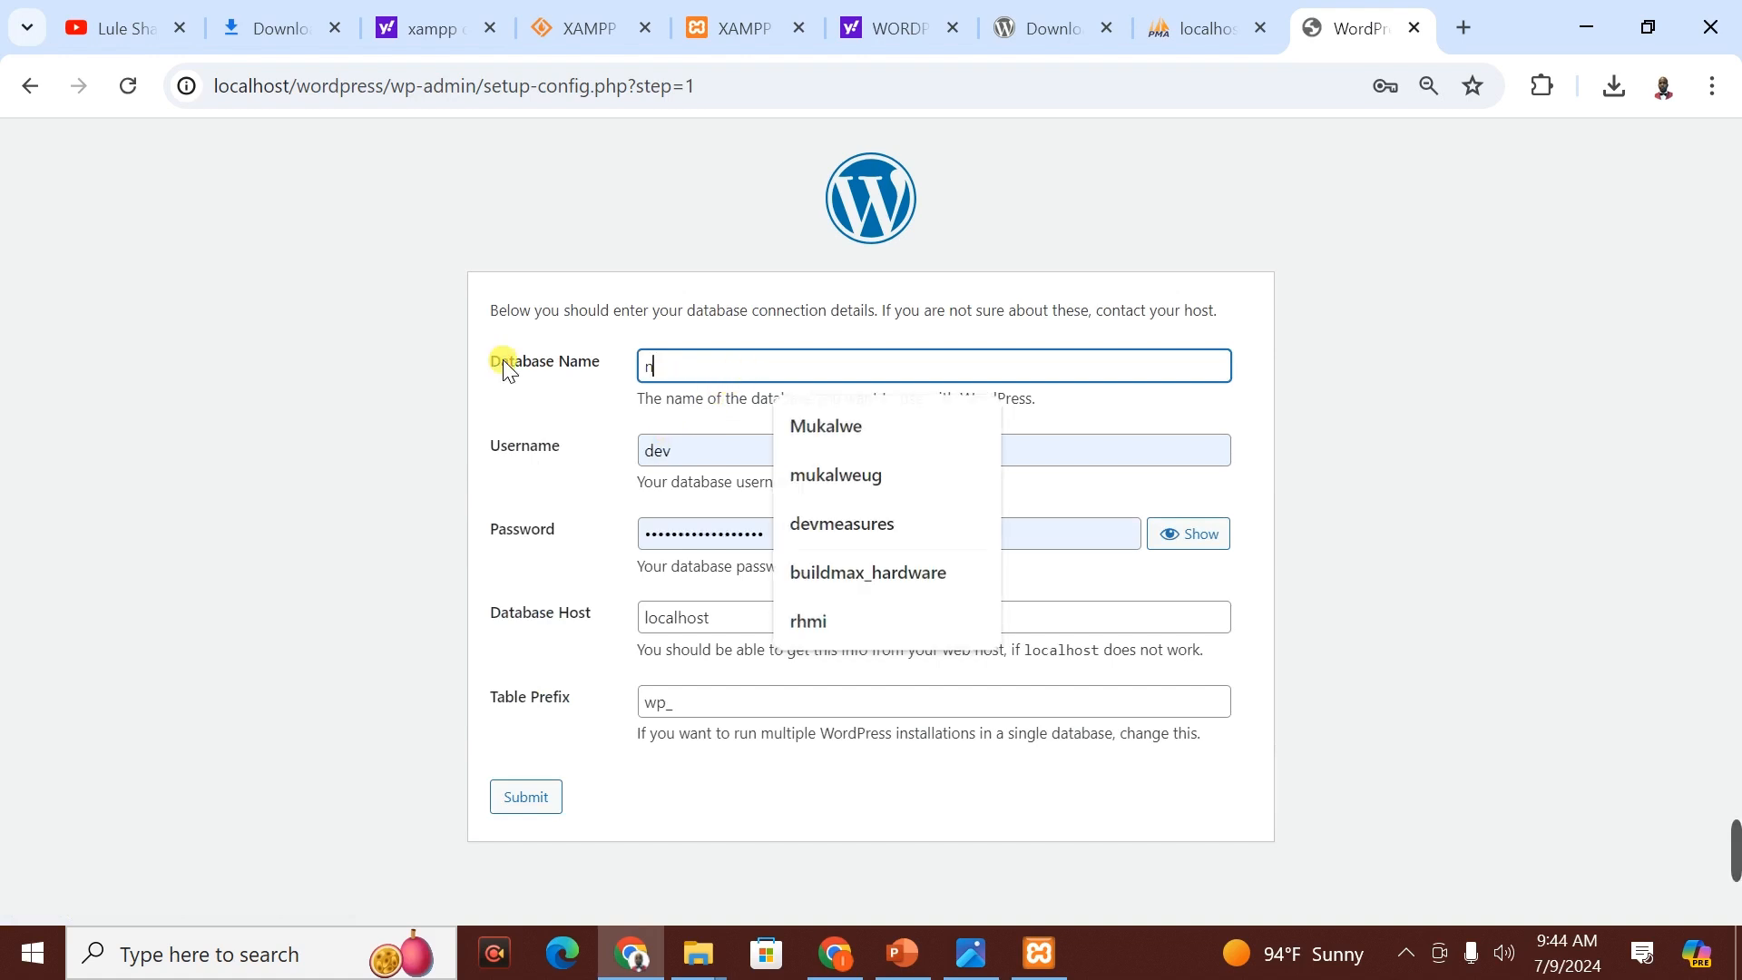
{"action": "type", "text": "ewproje"}
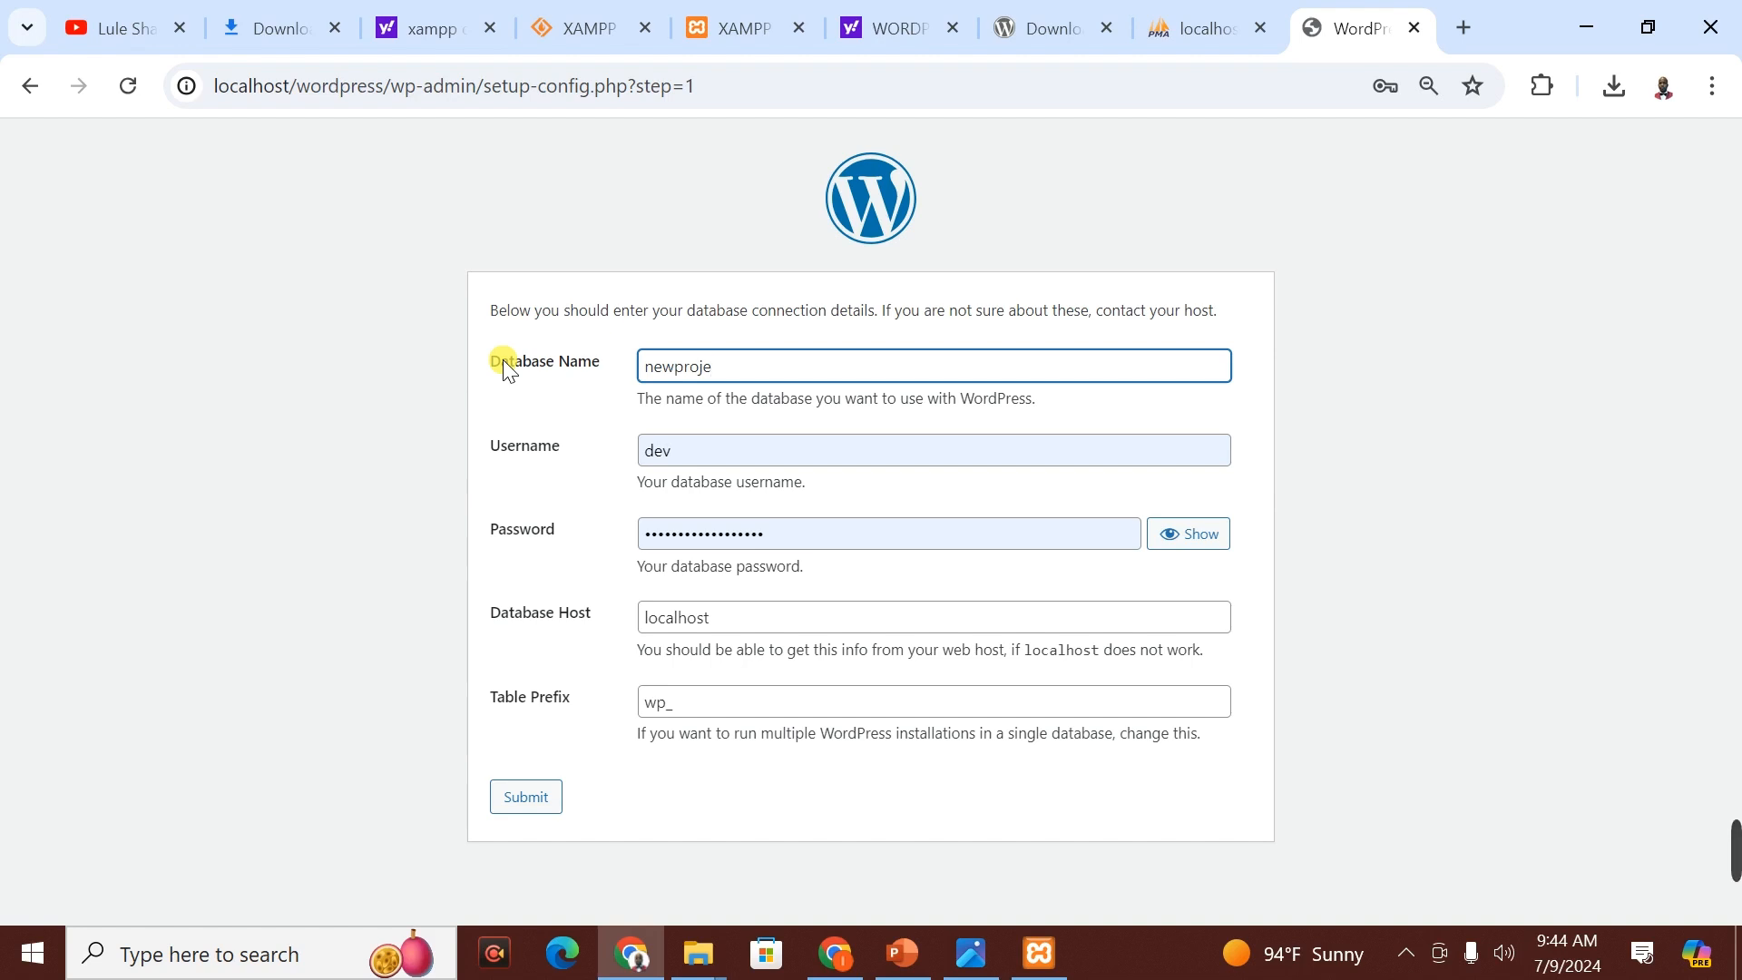
{"action": "type", "text": "ct"}
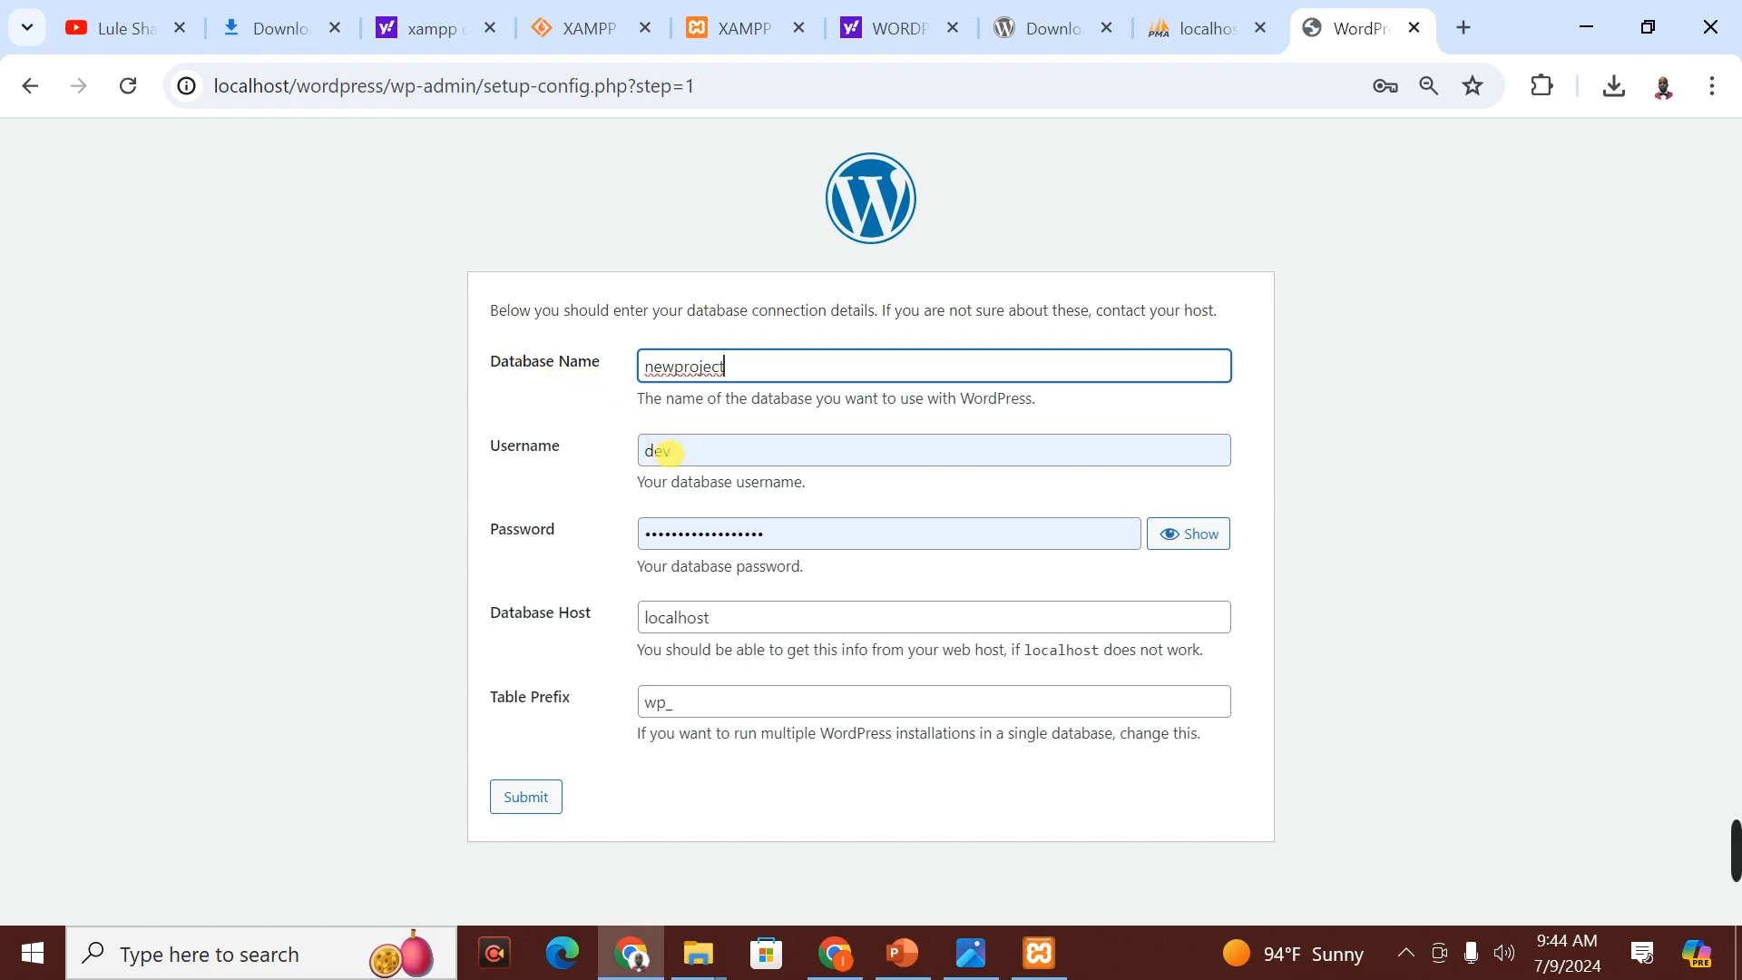
{"action": "left_click_drag", "start_coordinate": [663, 451], "coordinate": [629, 460]}
{"action": "type", "text": "root"}
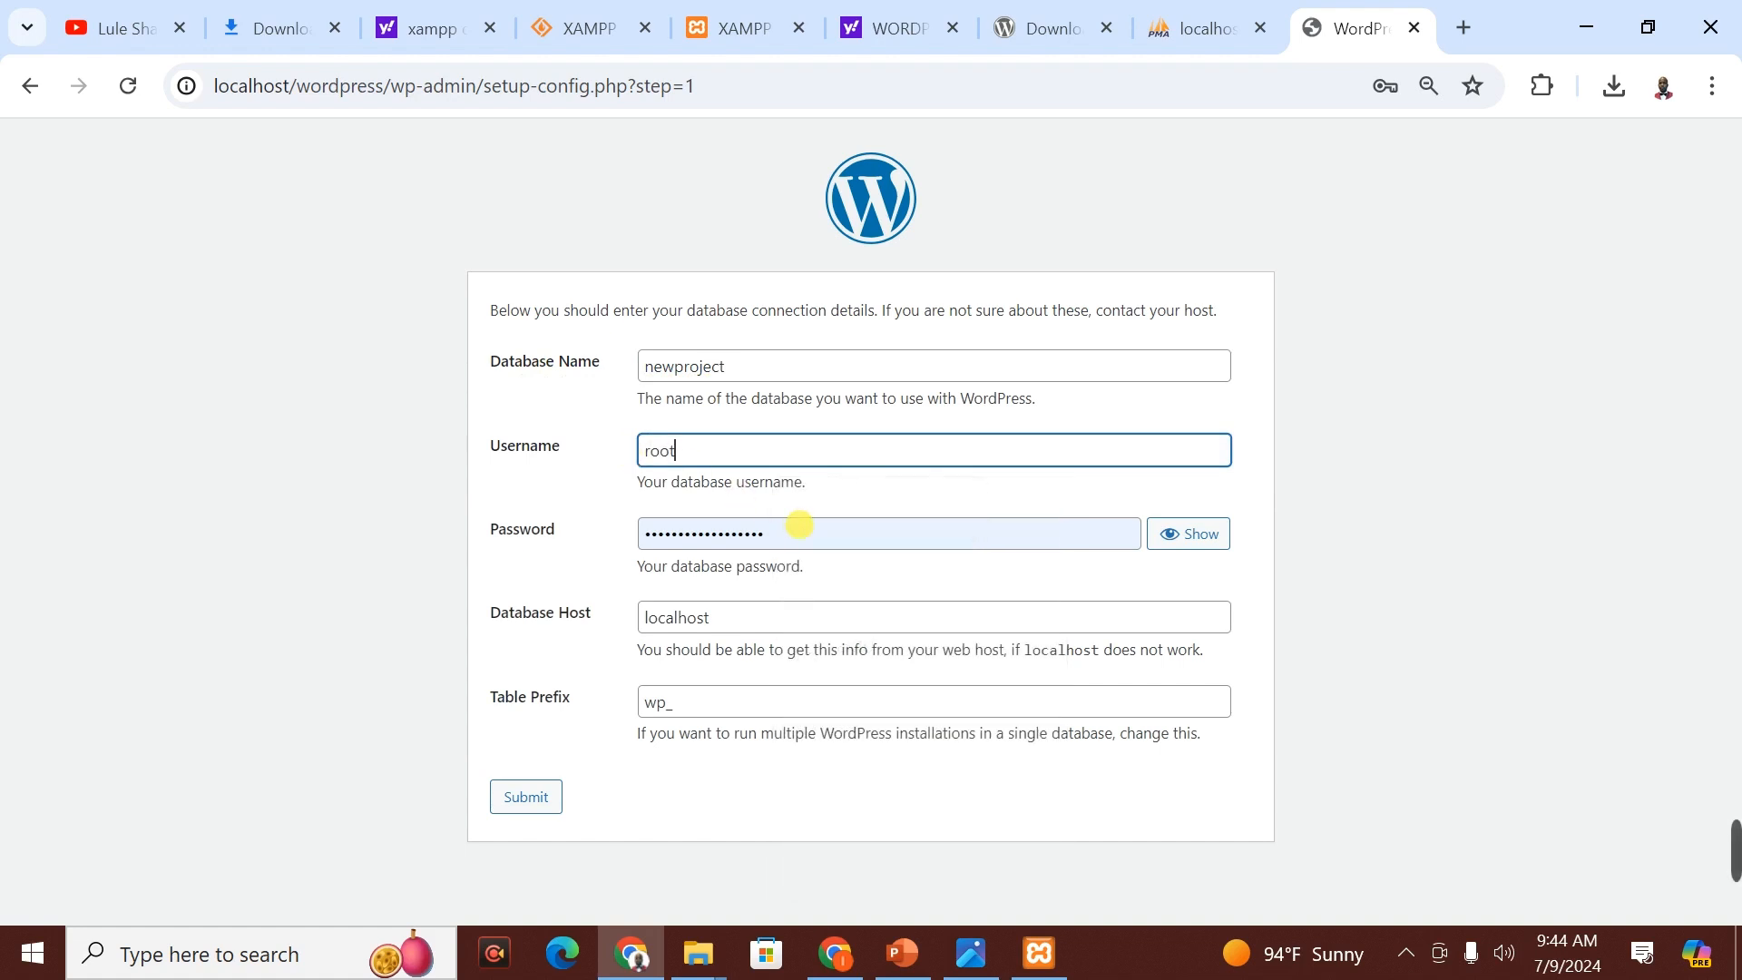
{"action": "left_click_drag", "start_coordinate": [800, 525], "coordinate": [537, 544]}
{"action": "key", "text": "BackSpace"}
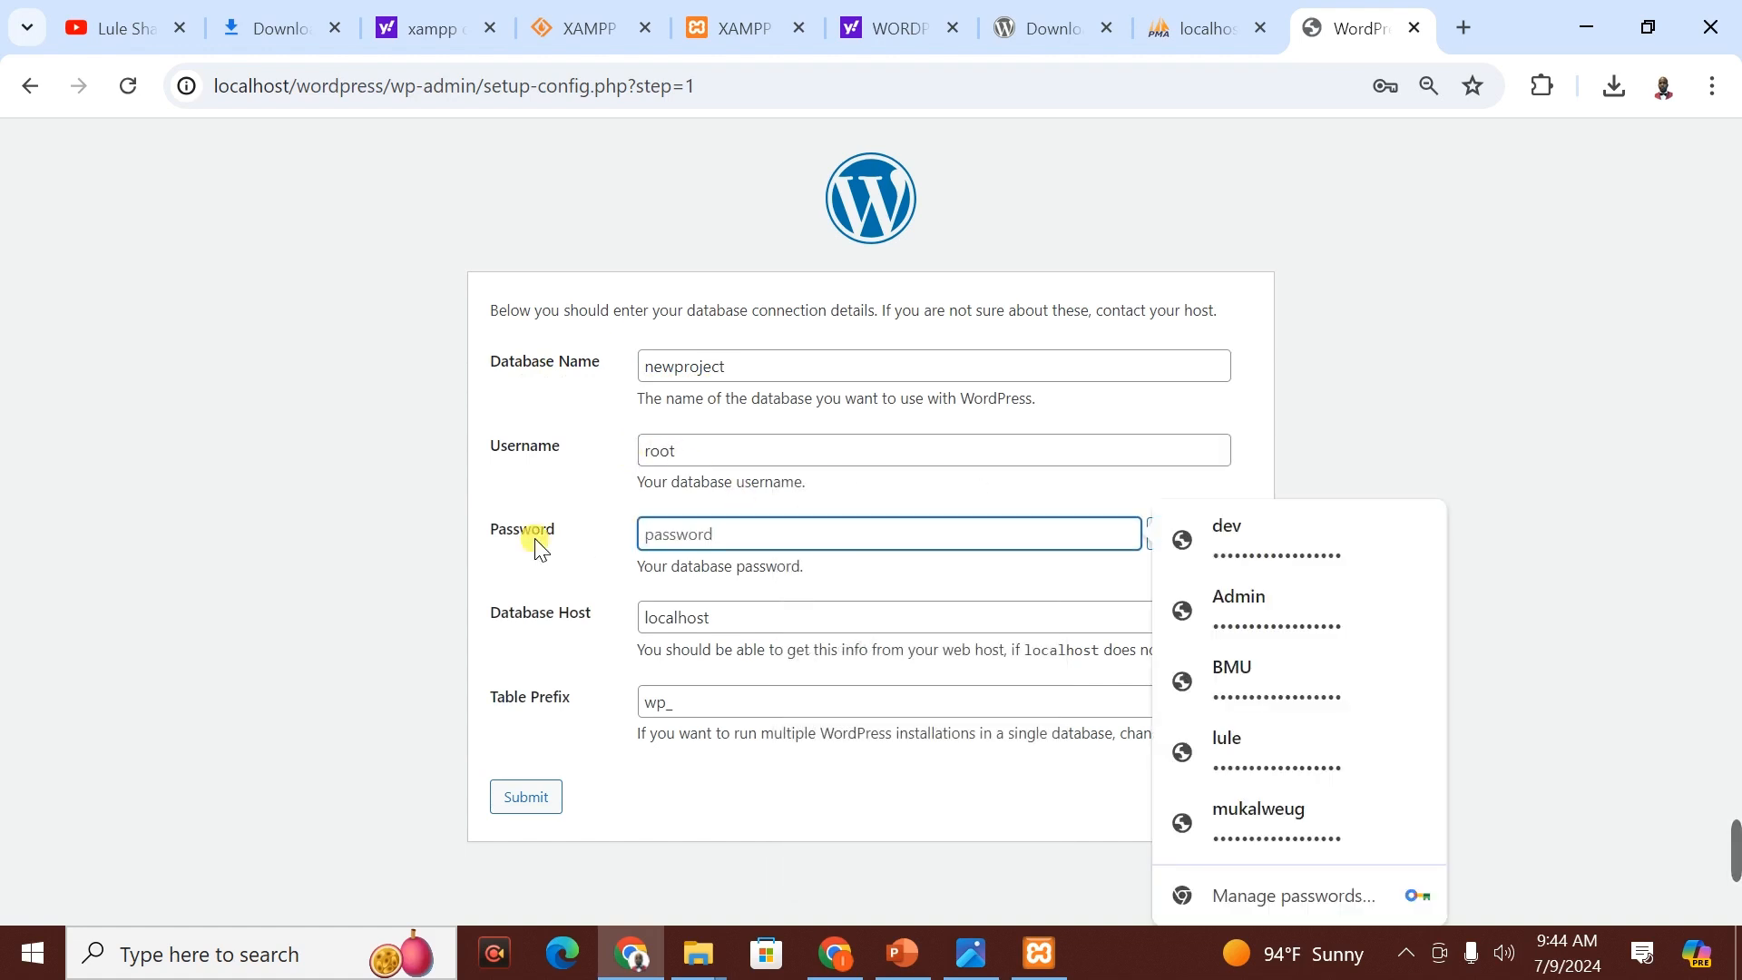
{"action": "left_click", "coordinate": [1510, 339]}
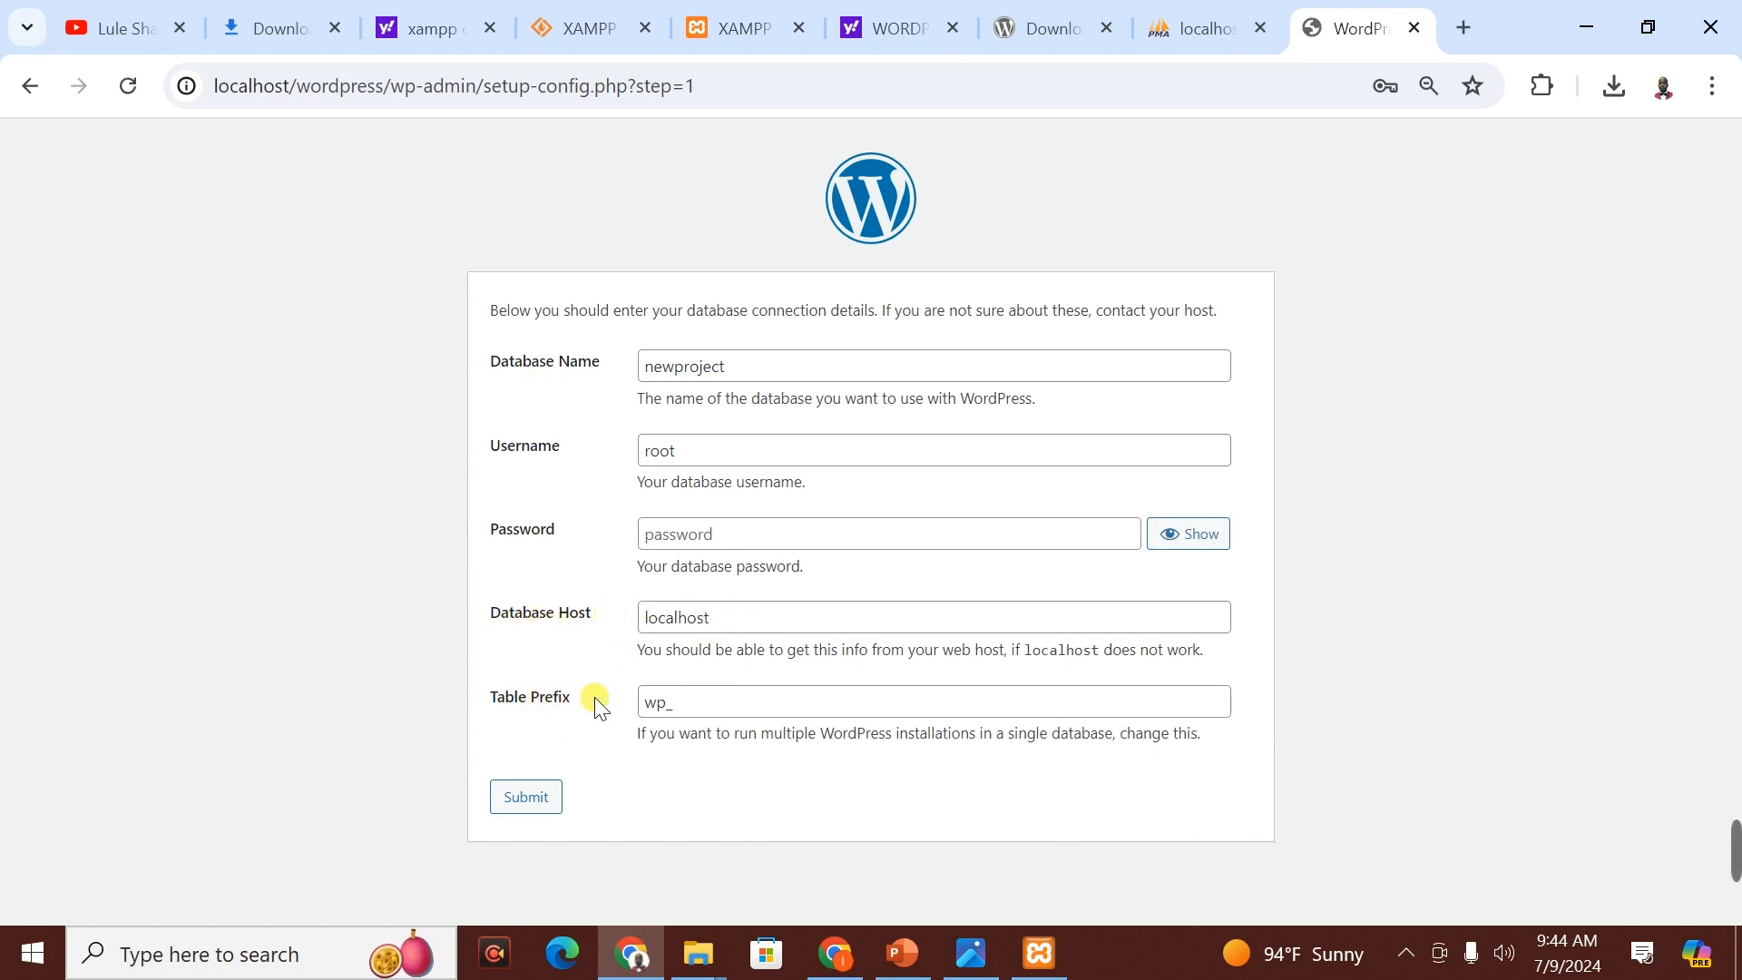
{"action": "left_click", "coordinate": [519, 802]}
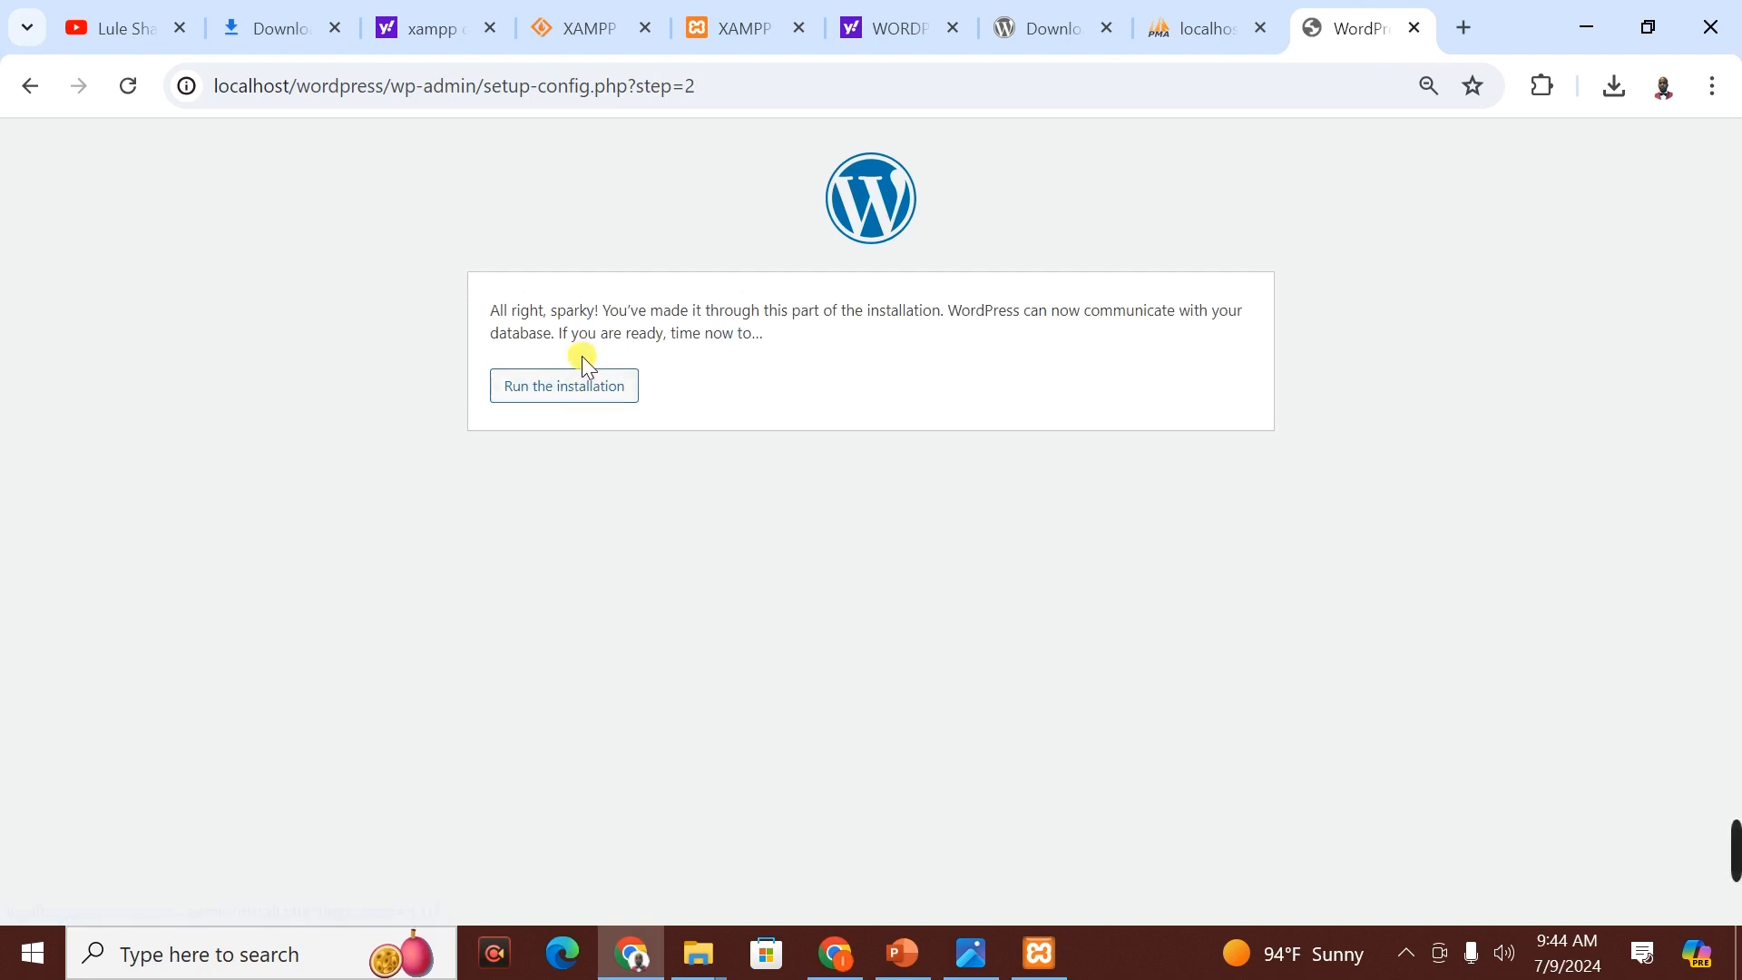
{"action": "left_click", "coordinate": [579, 395]}
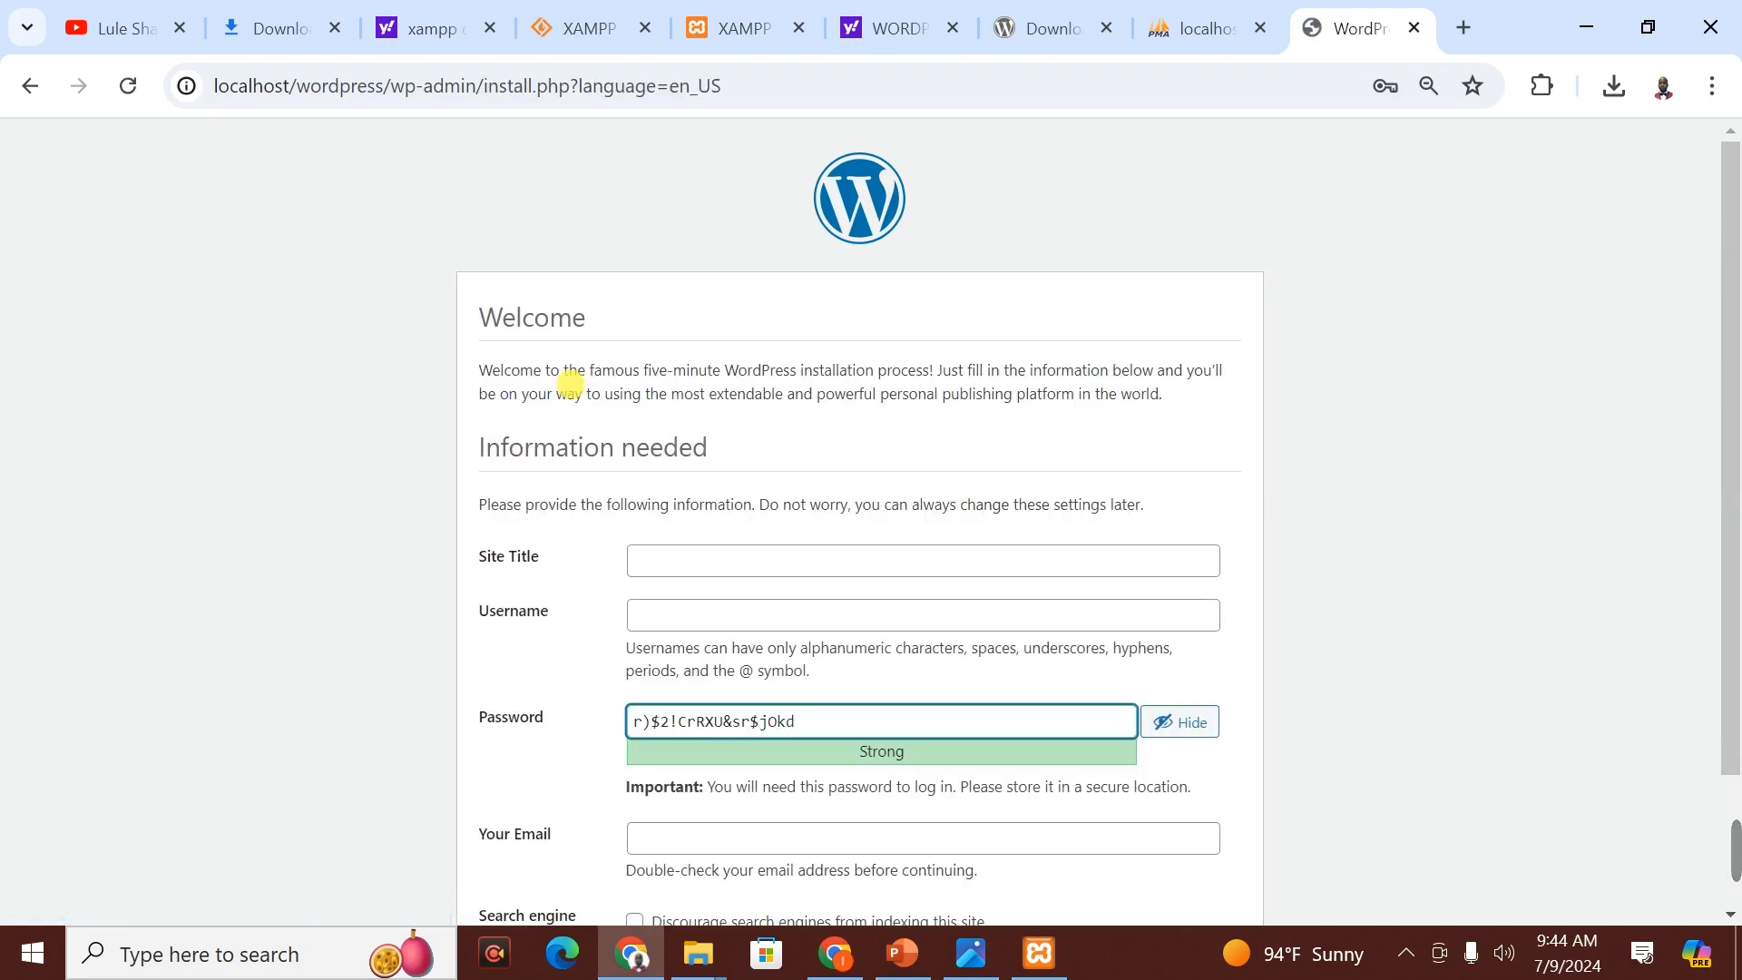
- Set the site title to HK HOSPITAL
{"action": "left_click_drag", "start_coordinate": [1739, 265], "coordinate": [1739, 396]}
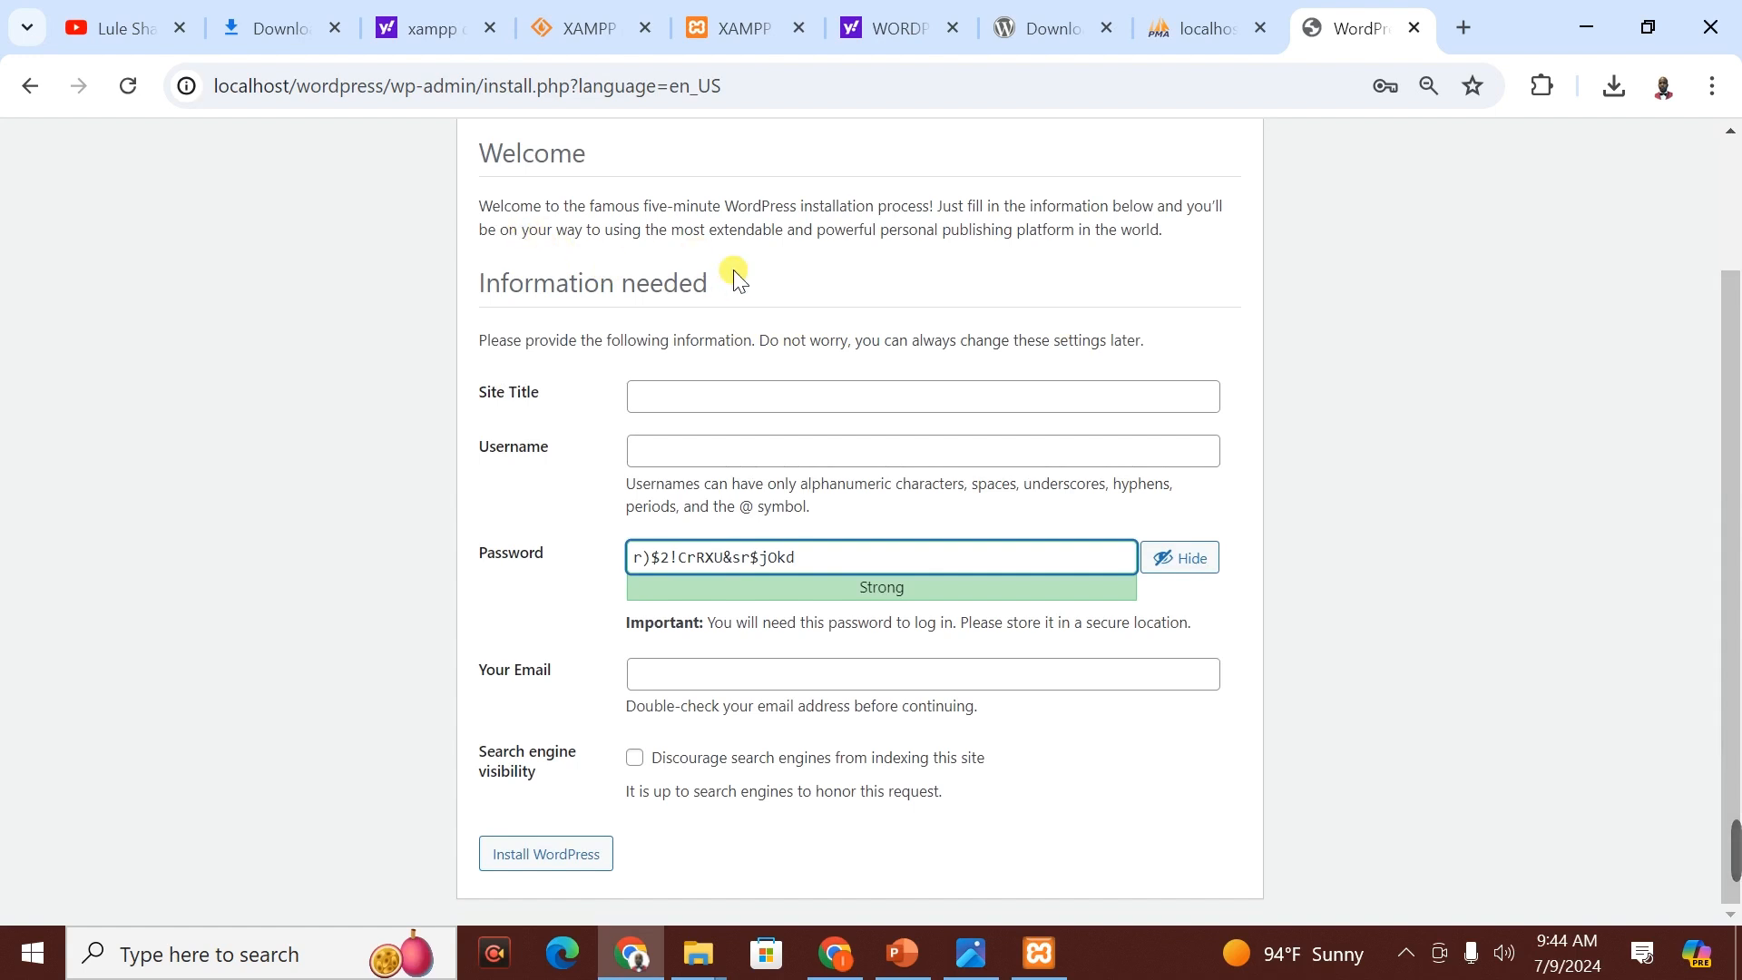
{"action": "left_click", "coordinate": [705, 406]}
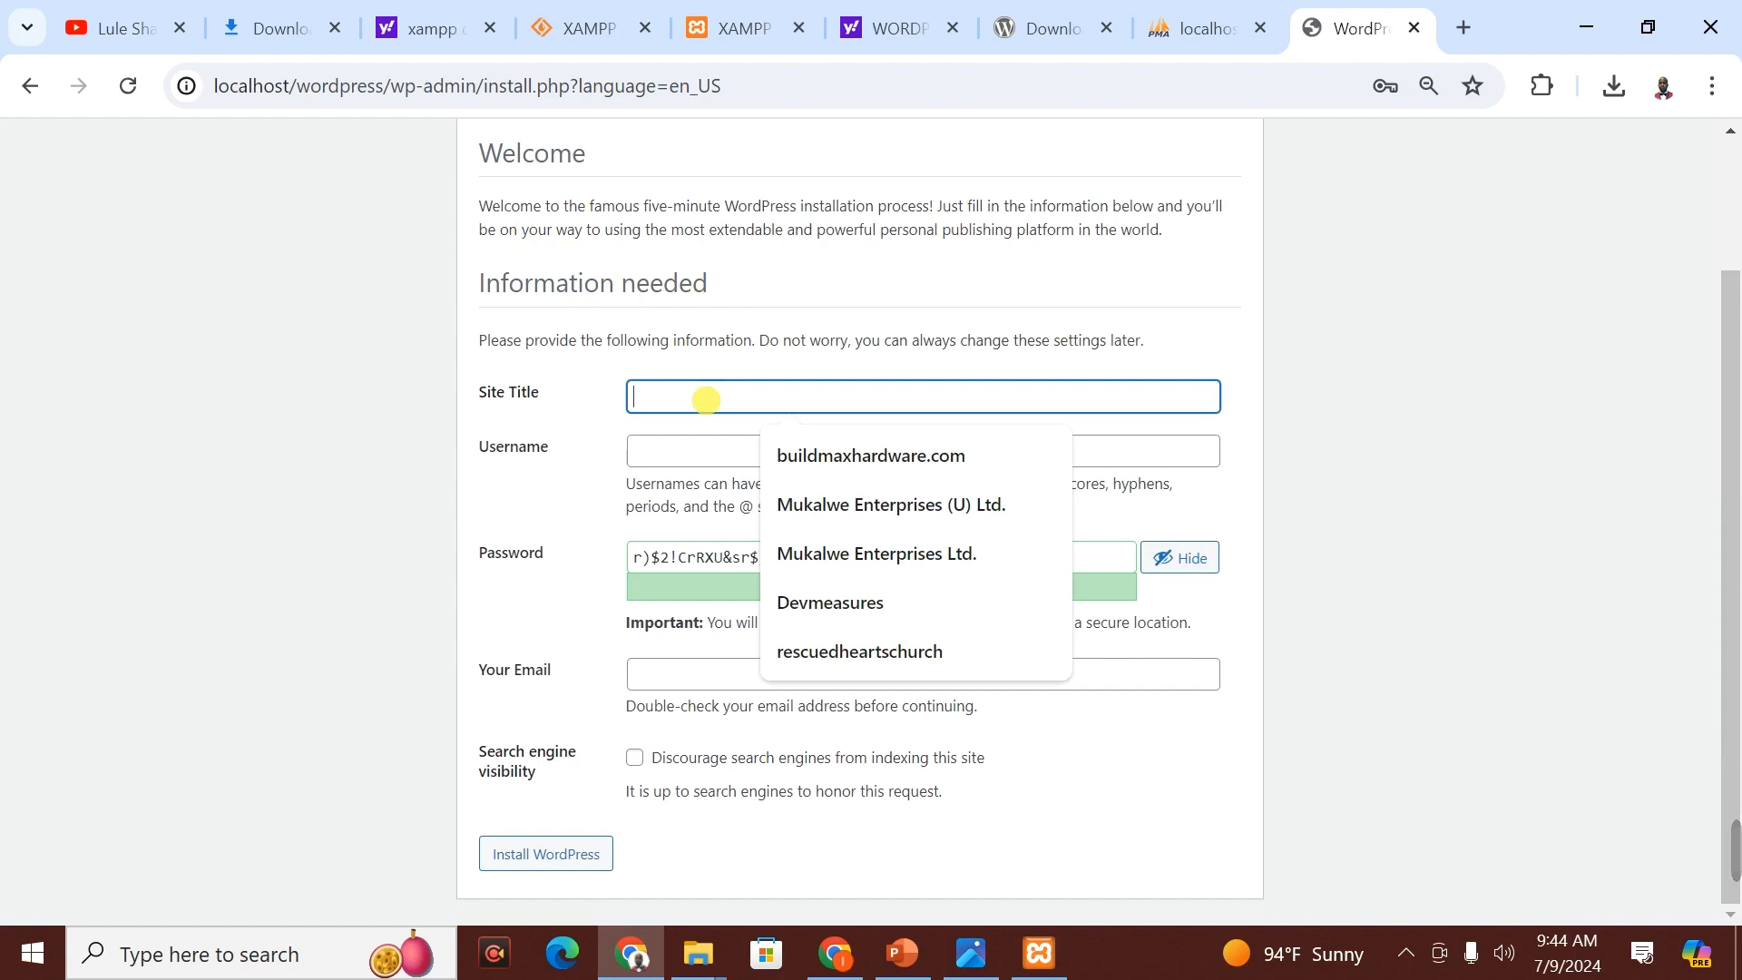
{"action": "type", "text": "HK"}
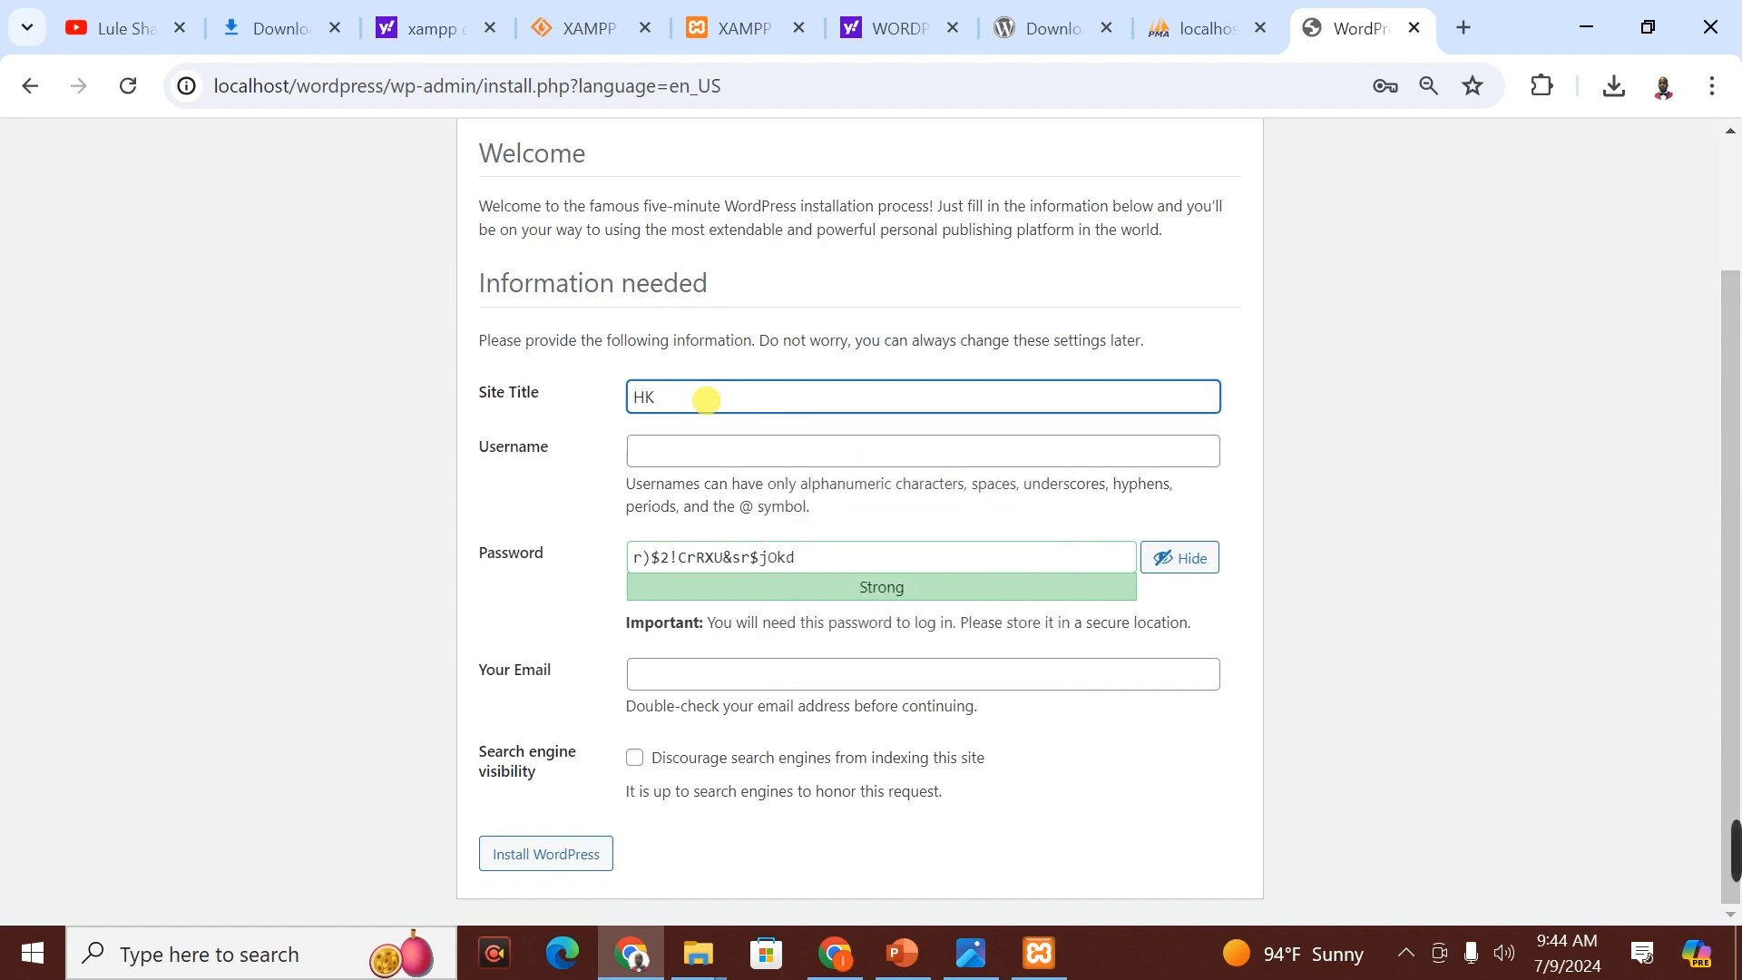
{"action": "type", "text": " HOSPI"}
{"action": "type", "text": "TAK"}
{"action": "type", "text": "L"}
- Set the WordPress login username to Hkadmin
{"action": "left_click", "coordinate": [760, 448]}
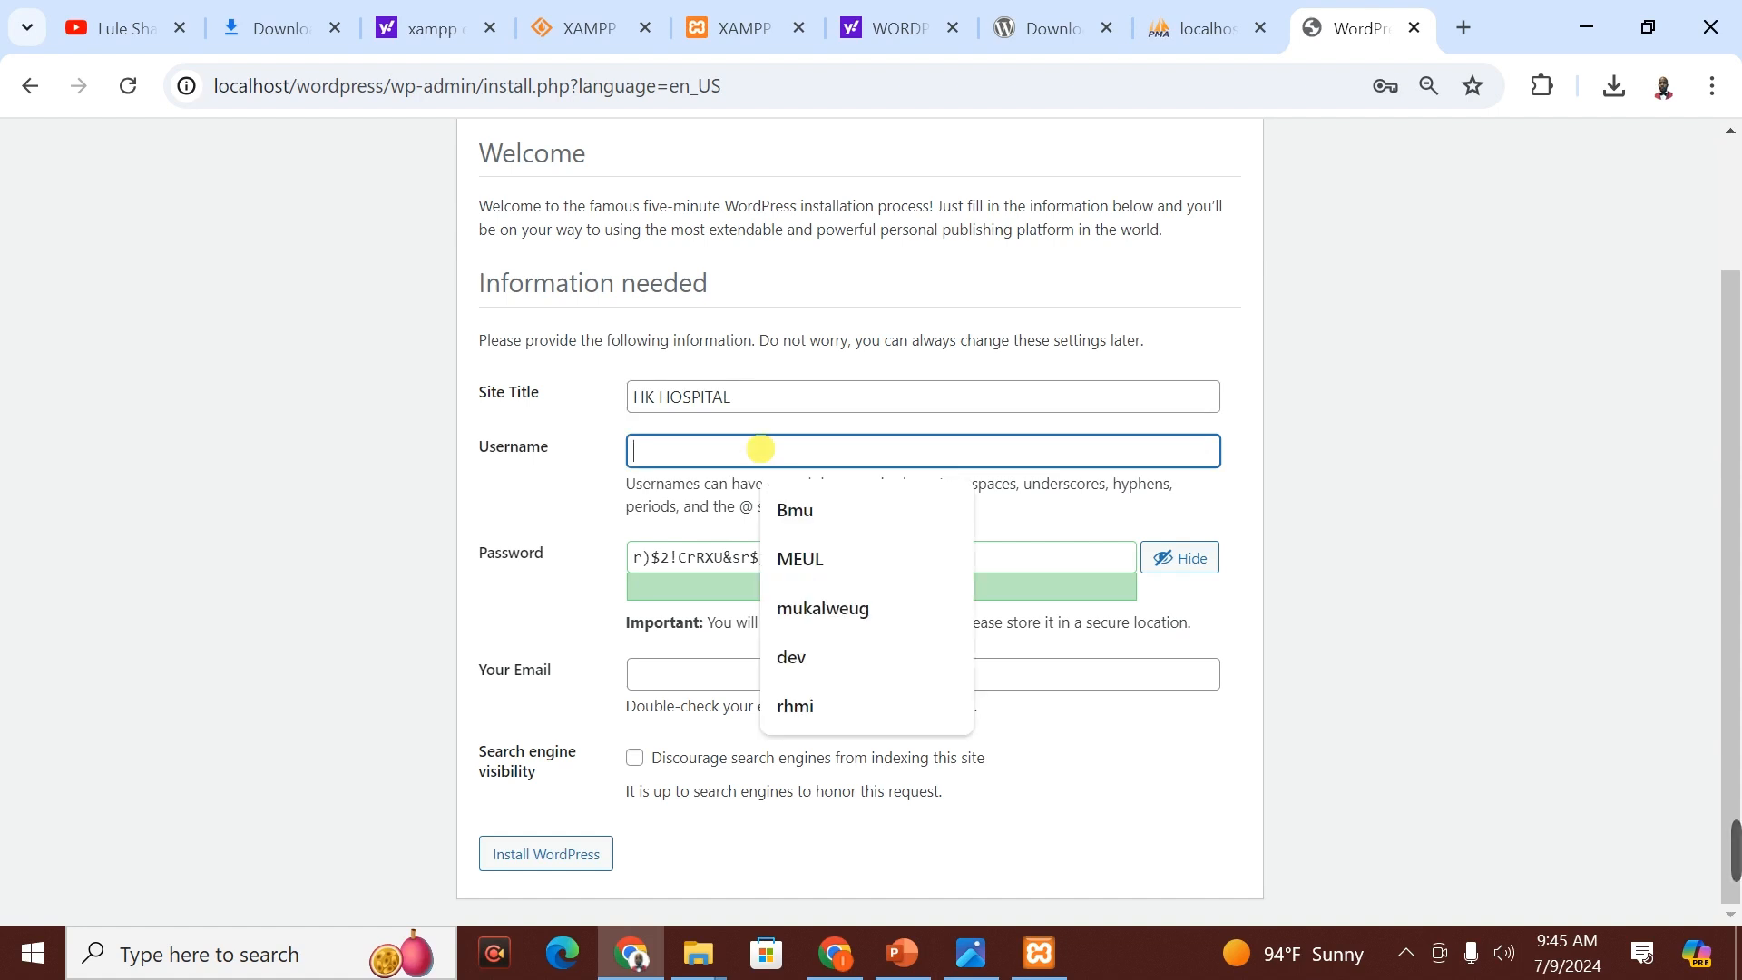
{"action": "type", "text": "hk"}
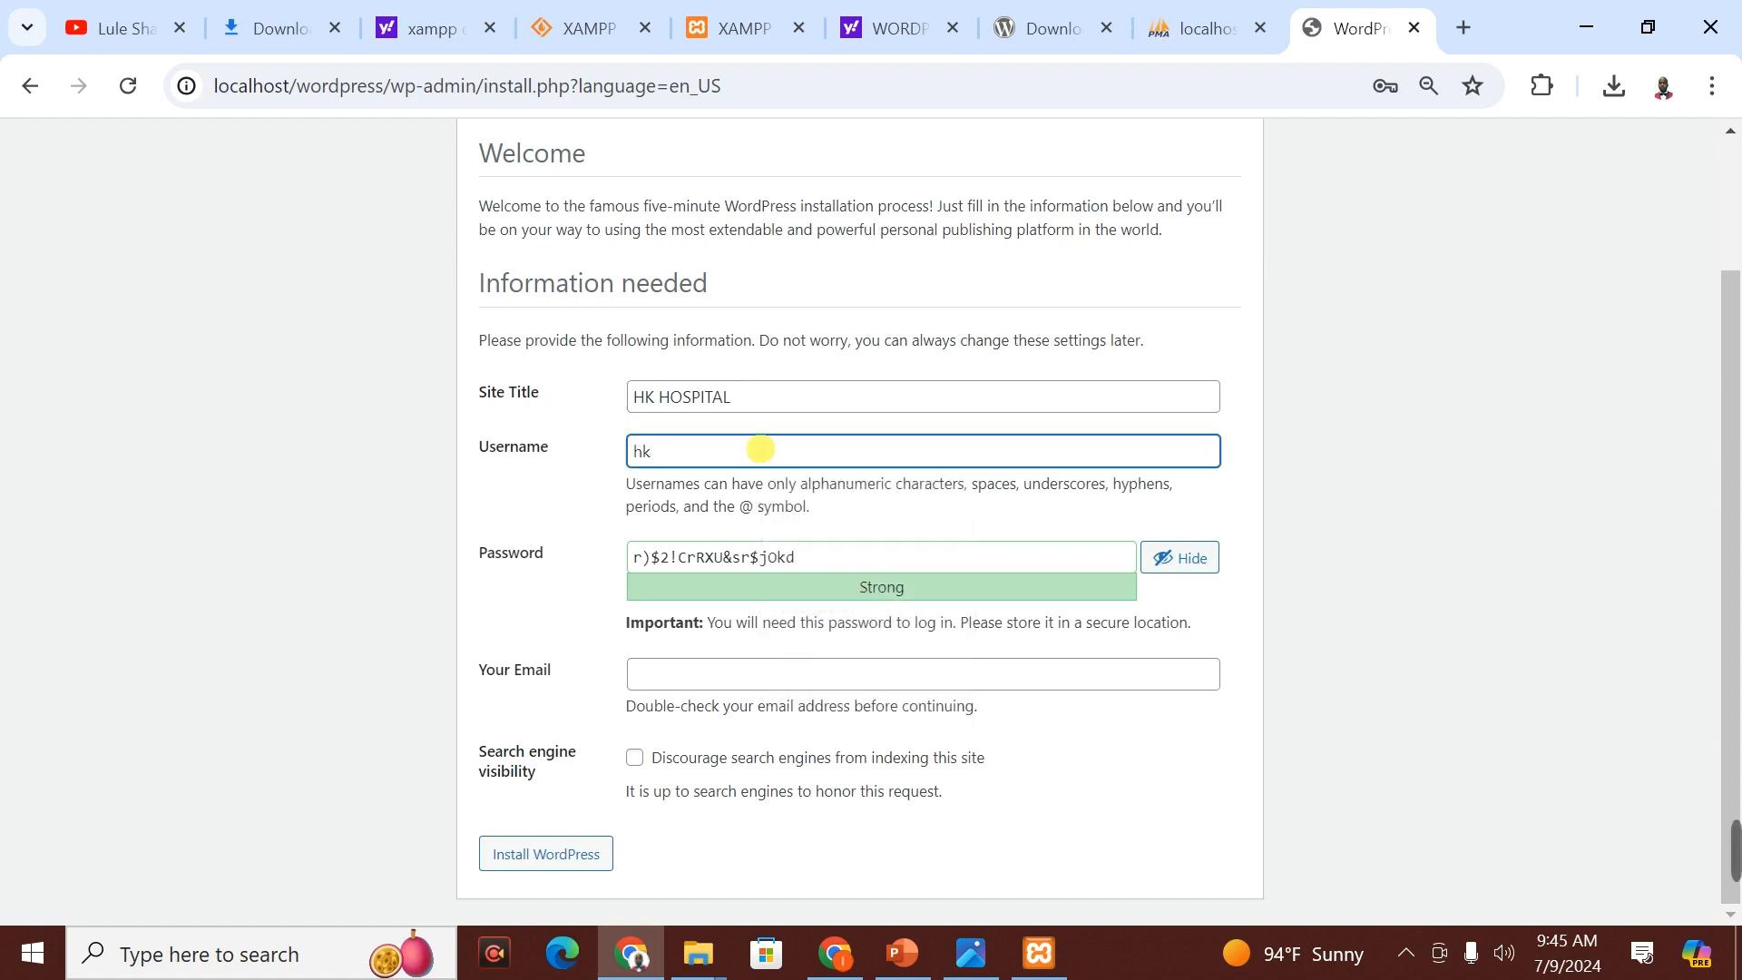
{"action": "key", "text": "BackSpace"}
{"action": "key", "text": "BackSpace"}
{"action": "type", "text": "Hkadmin"}
{"action": "left_click", "coordinate": [1324, 390]}
- Replace the pre-generated admin password with the strong password suggested by the browser
{"action": "left_click_drag", "start_coordinate": [858, 552], "coordinate": [584, 498]}
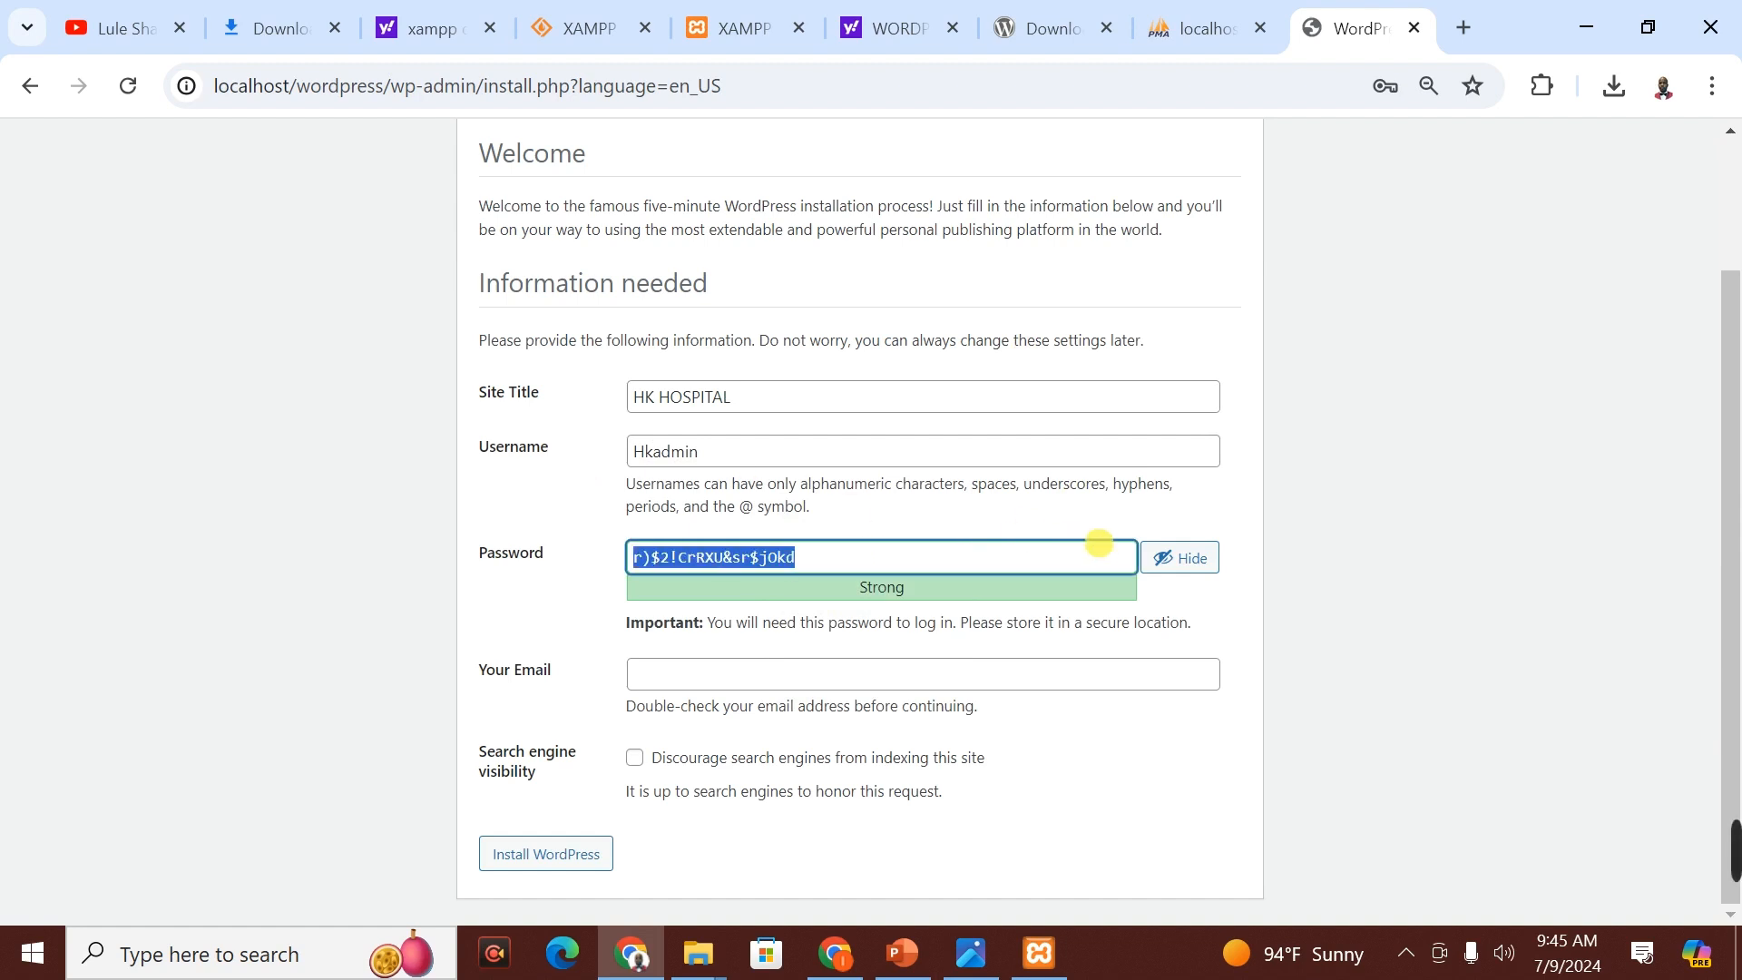
{"action": "type", "text": "0"}
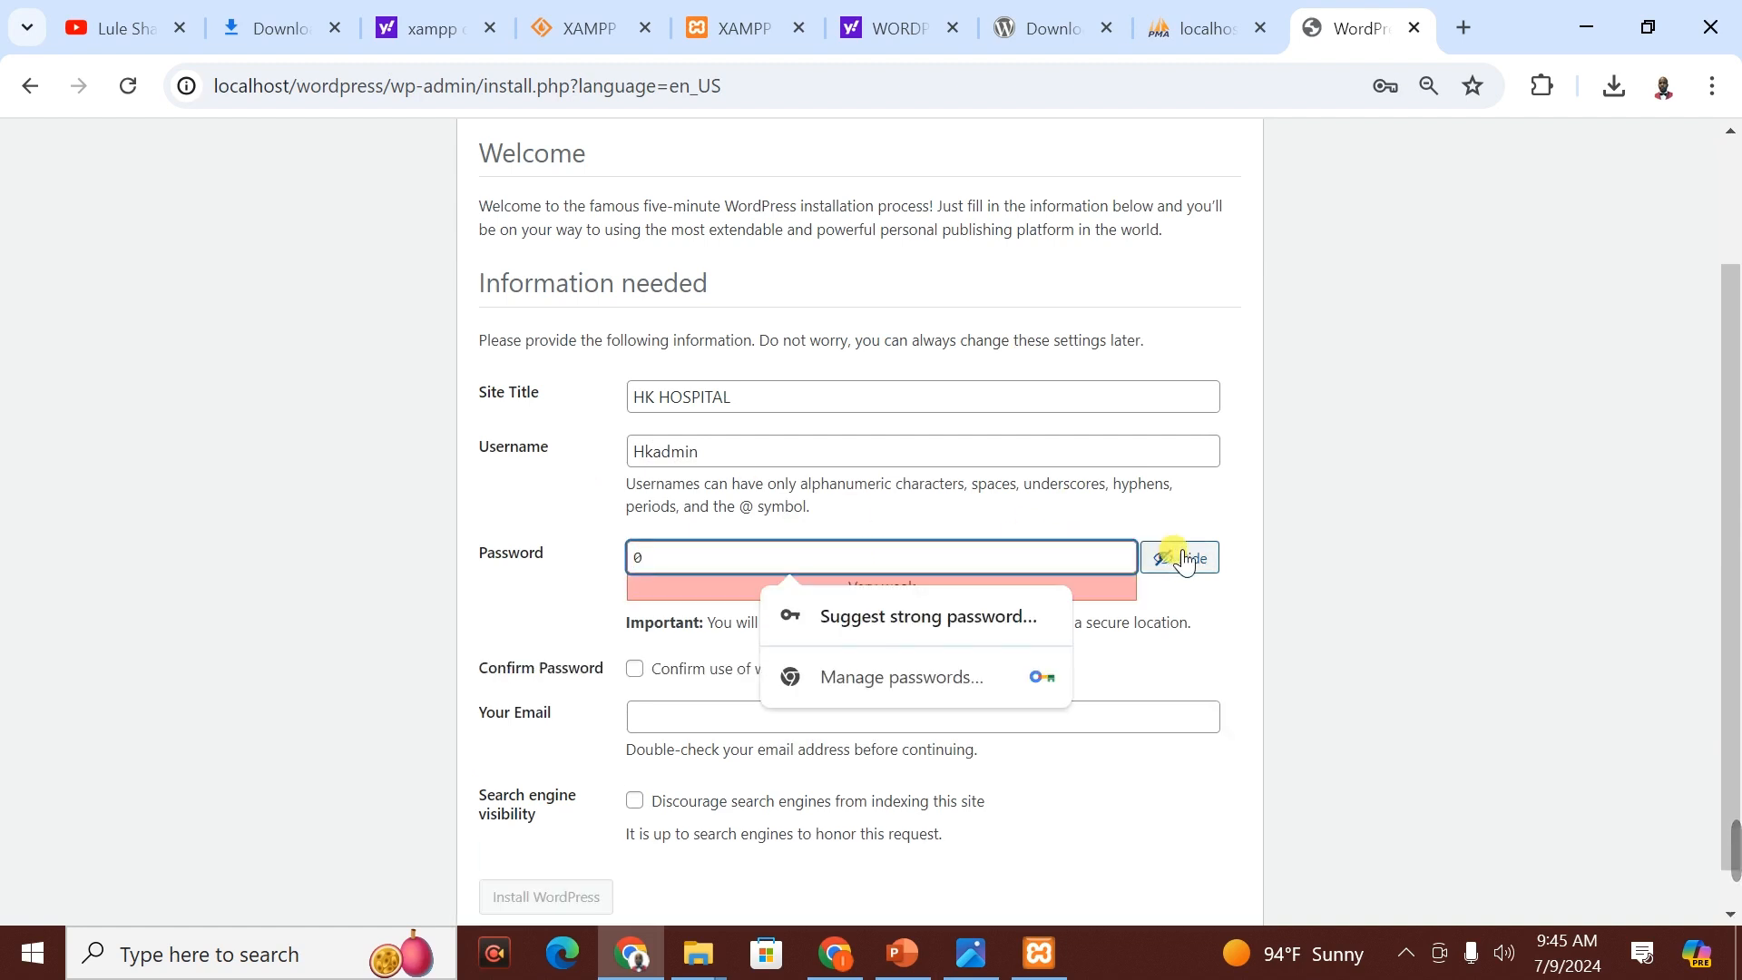
{"action": "left_click", "coordinate": [1356, 481]}
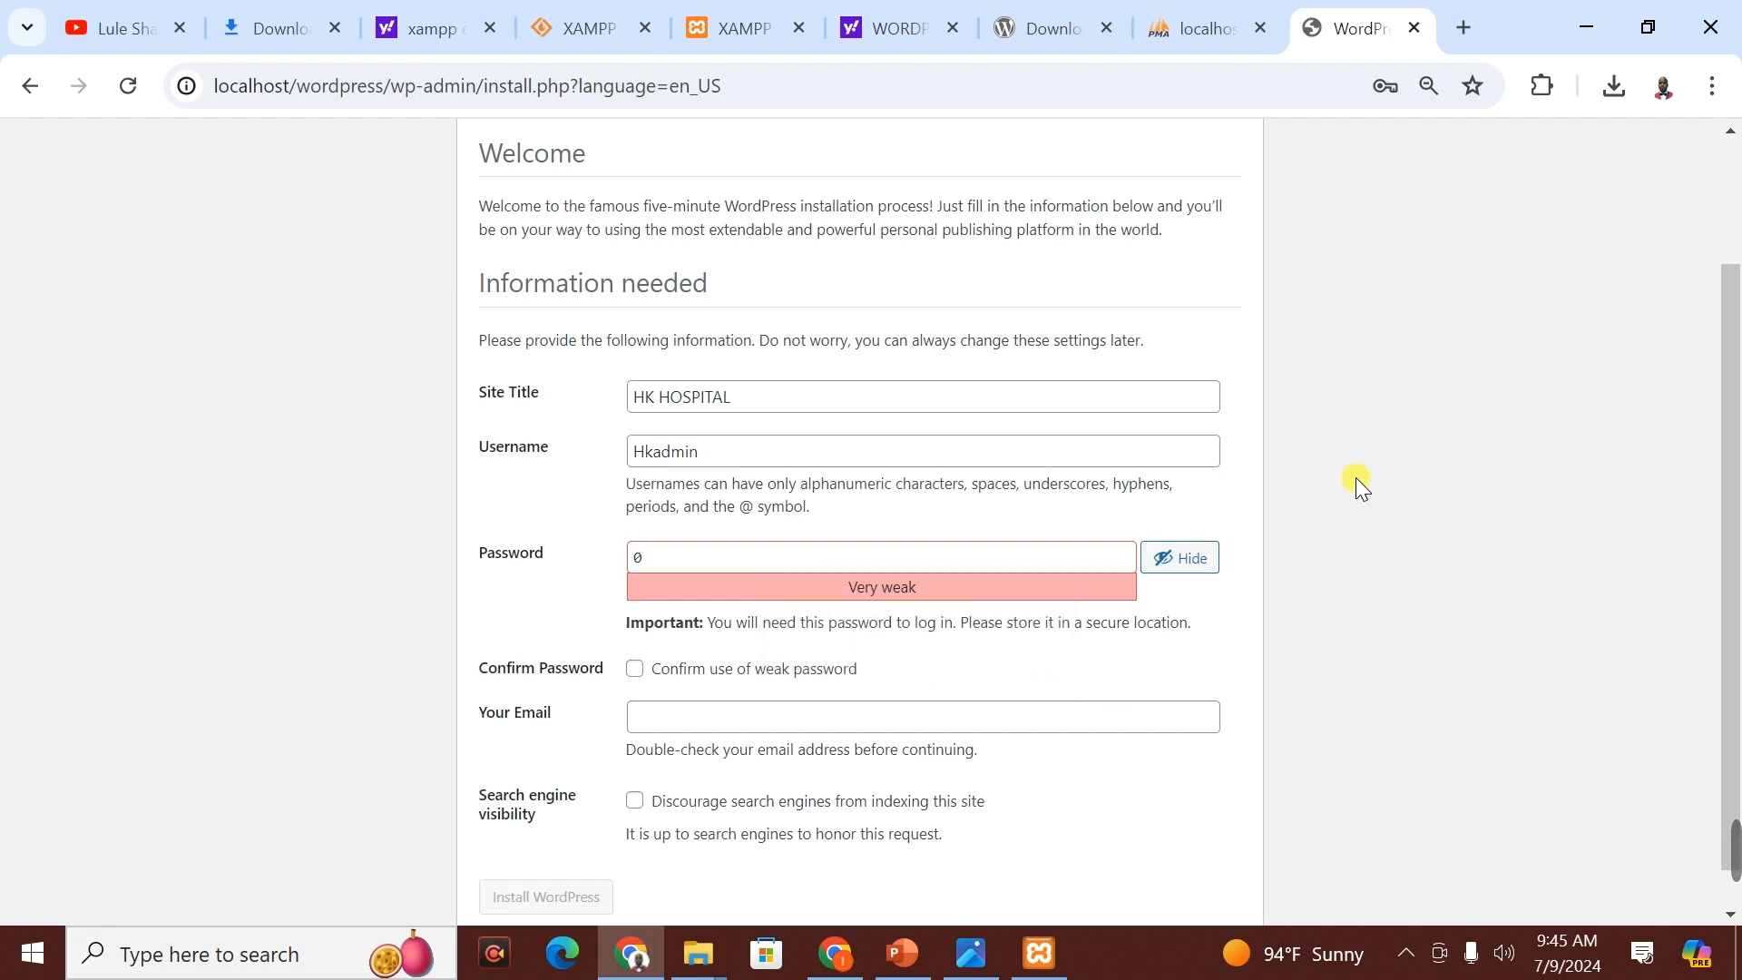
{"action": "left_click_drag", "start_coordinate": [724, 557], "coordinate": [562, 573]}
{"action": "key", "text": "BackSpace"}
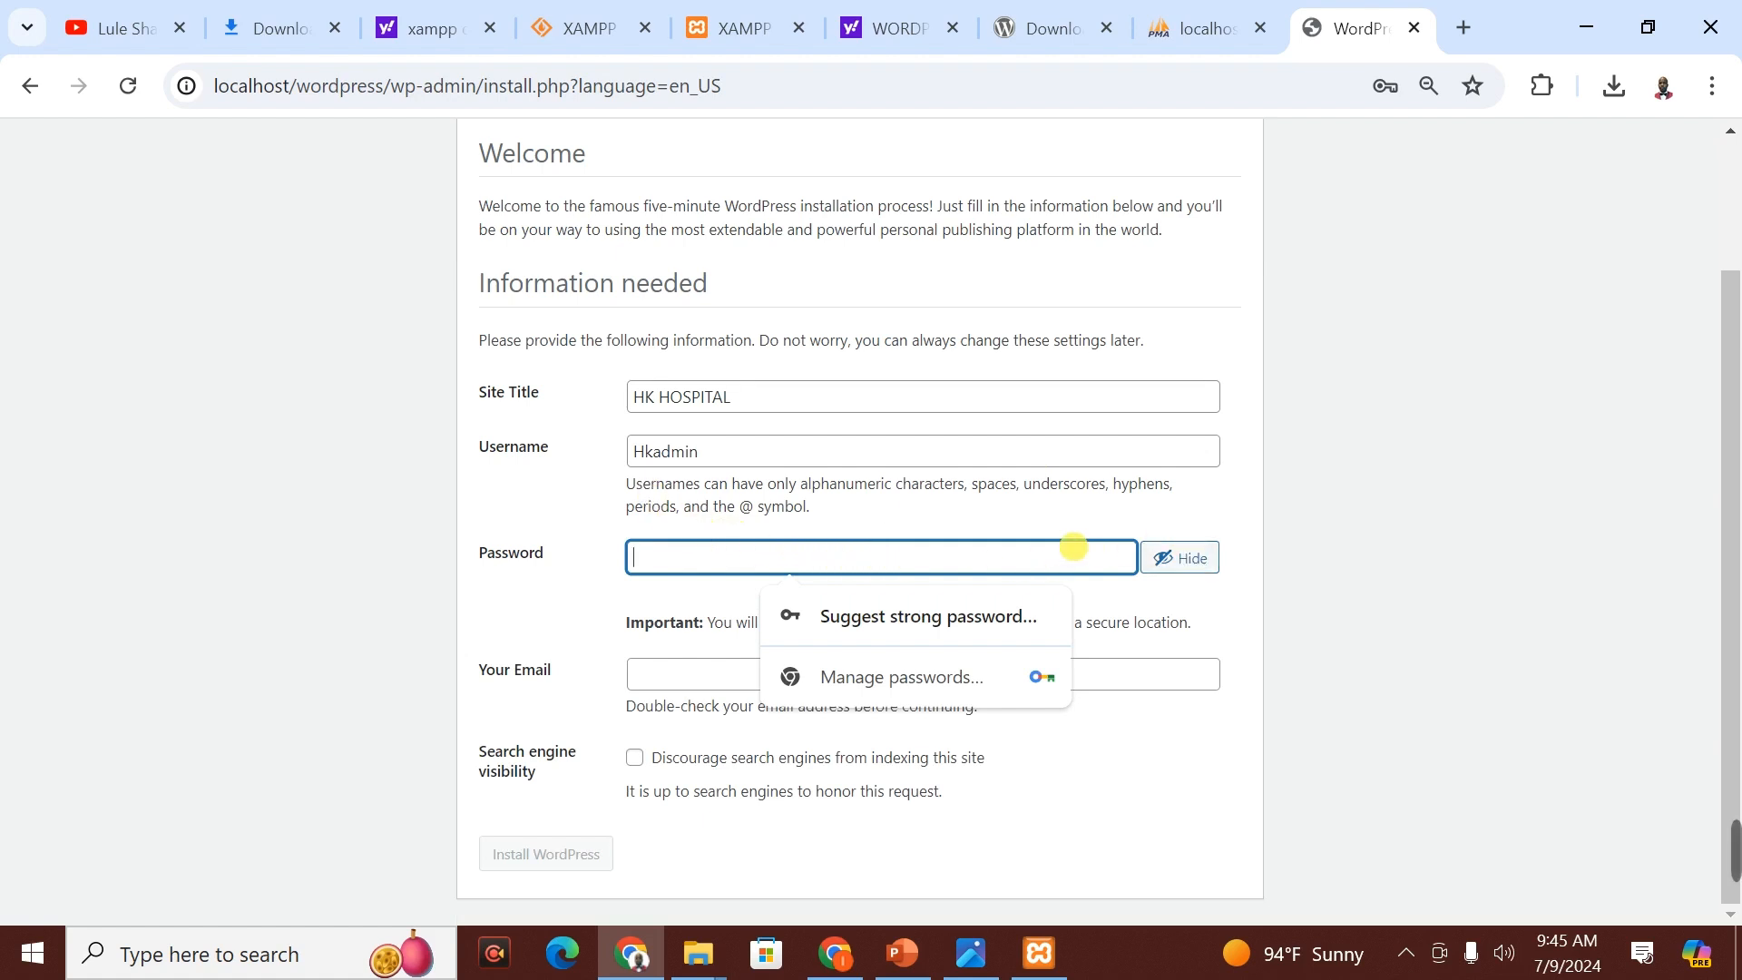
{"action": "left_click", "coordinate": [1342, 557]}
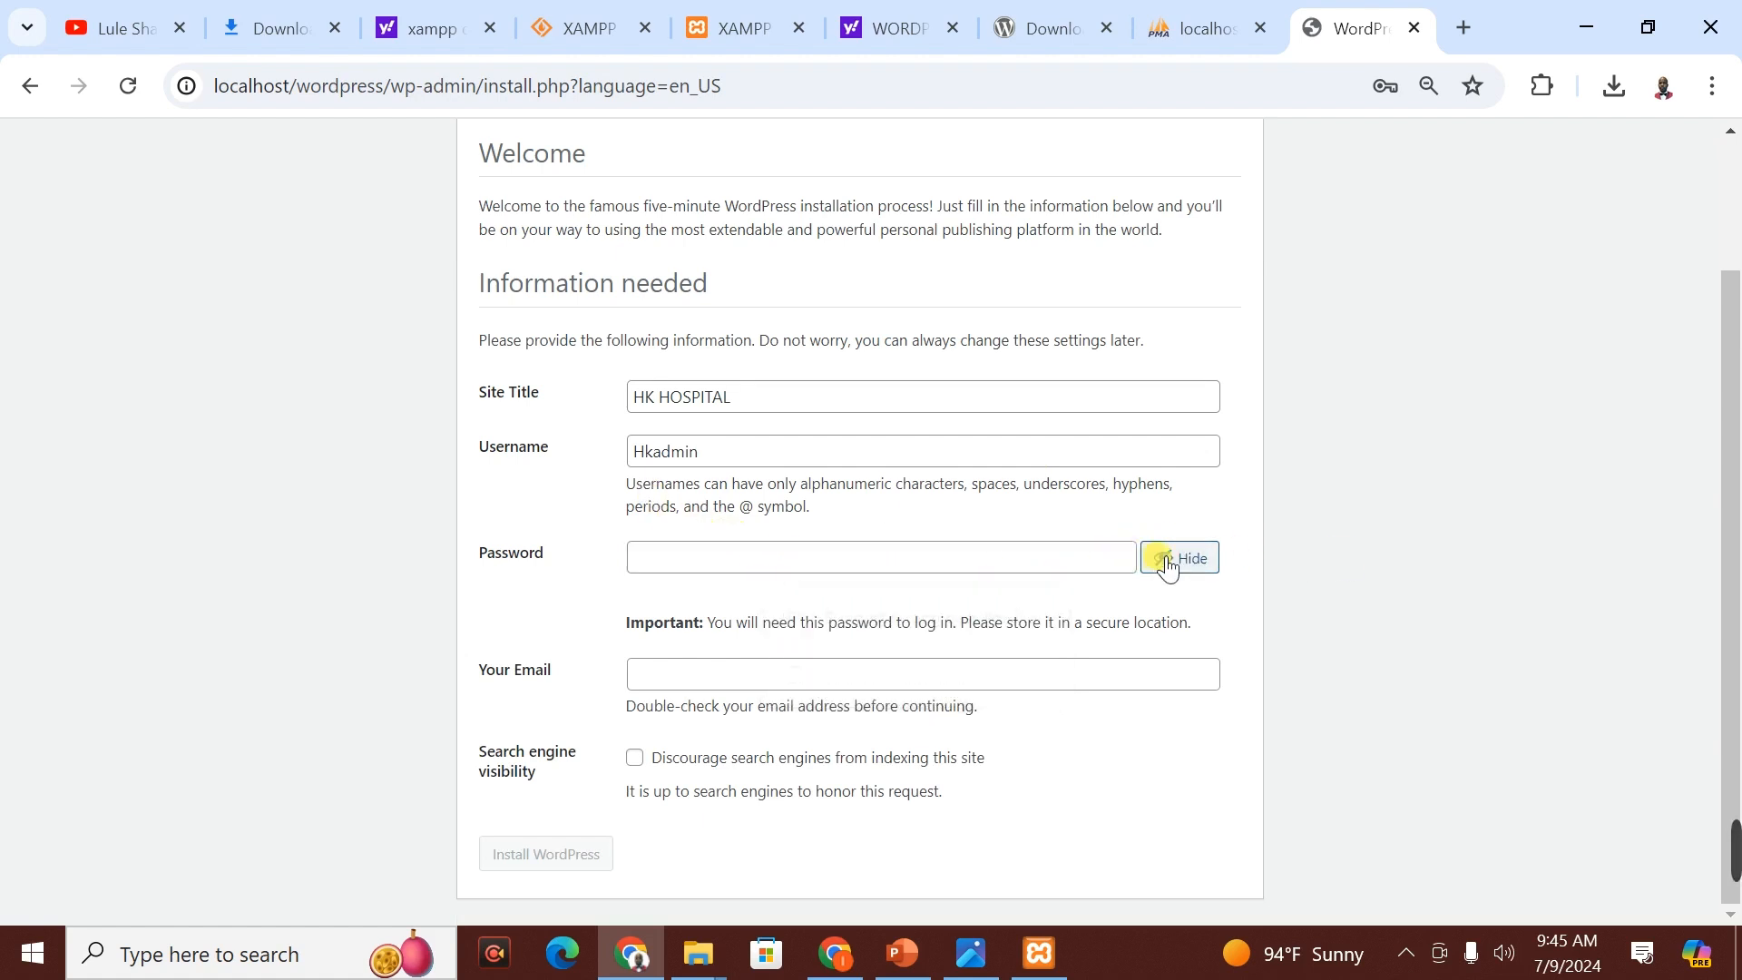
{"action": "left_click", "coordinate": [1029, 559]}
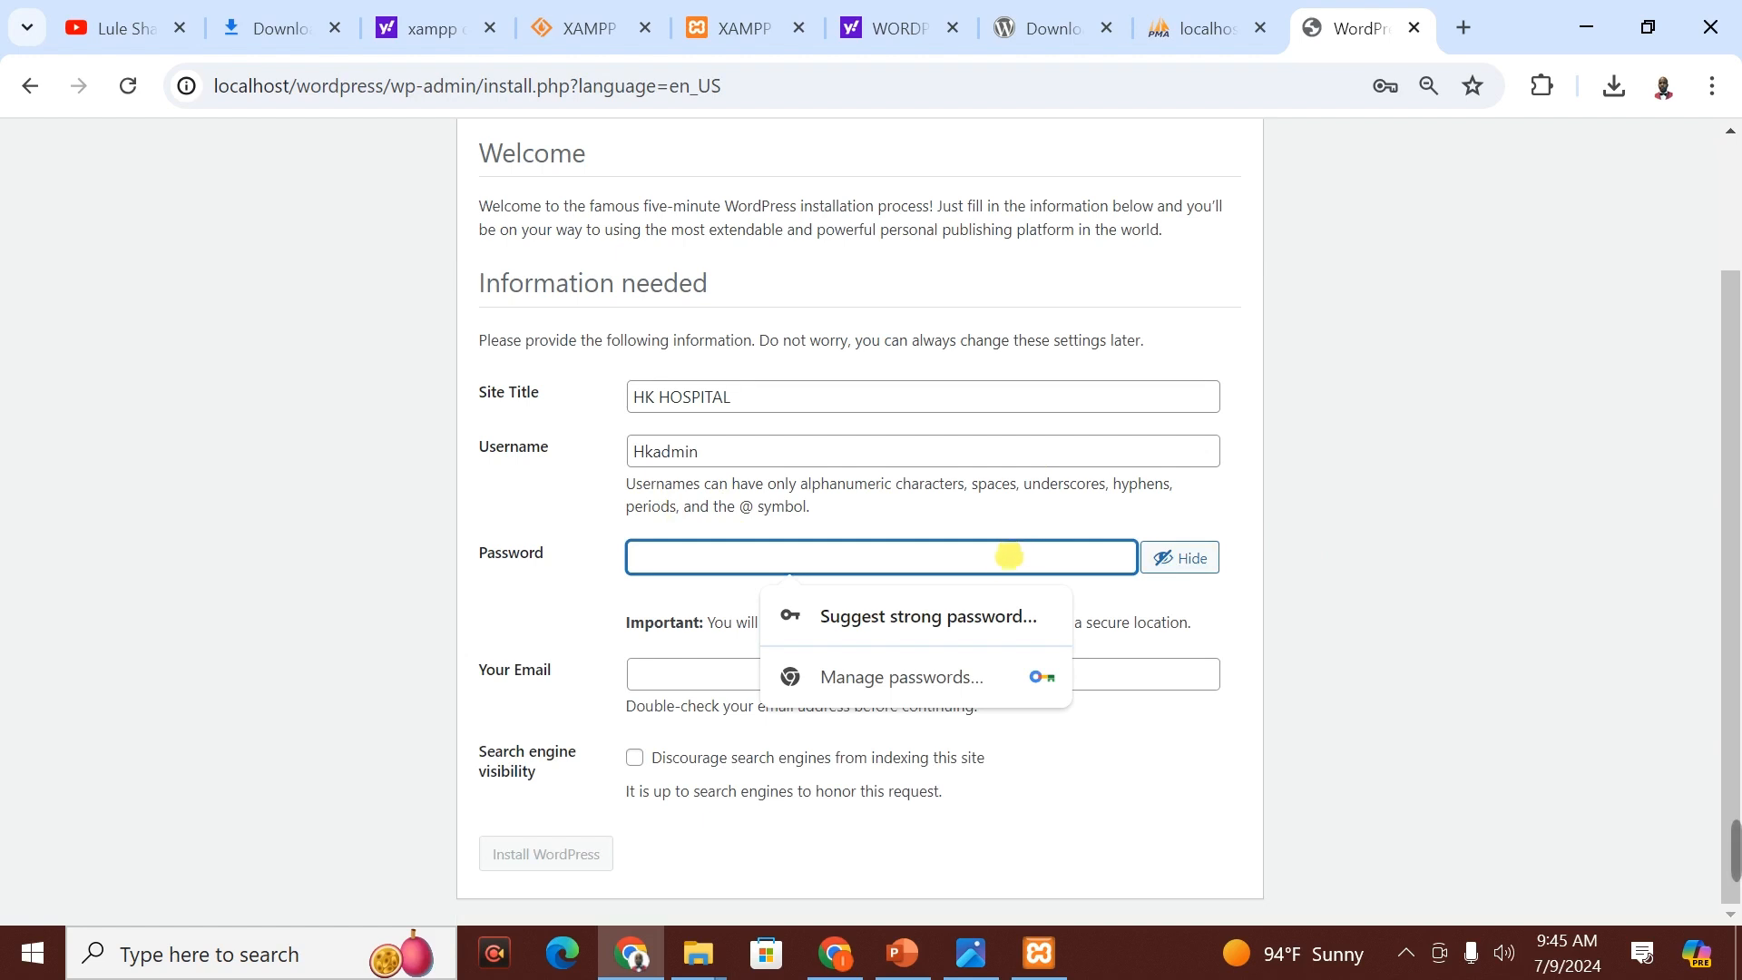
{"action": "left_click", "coordinate": [952, 617]}
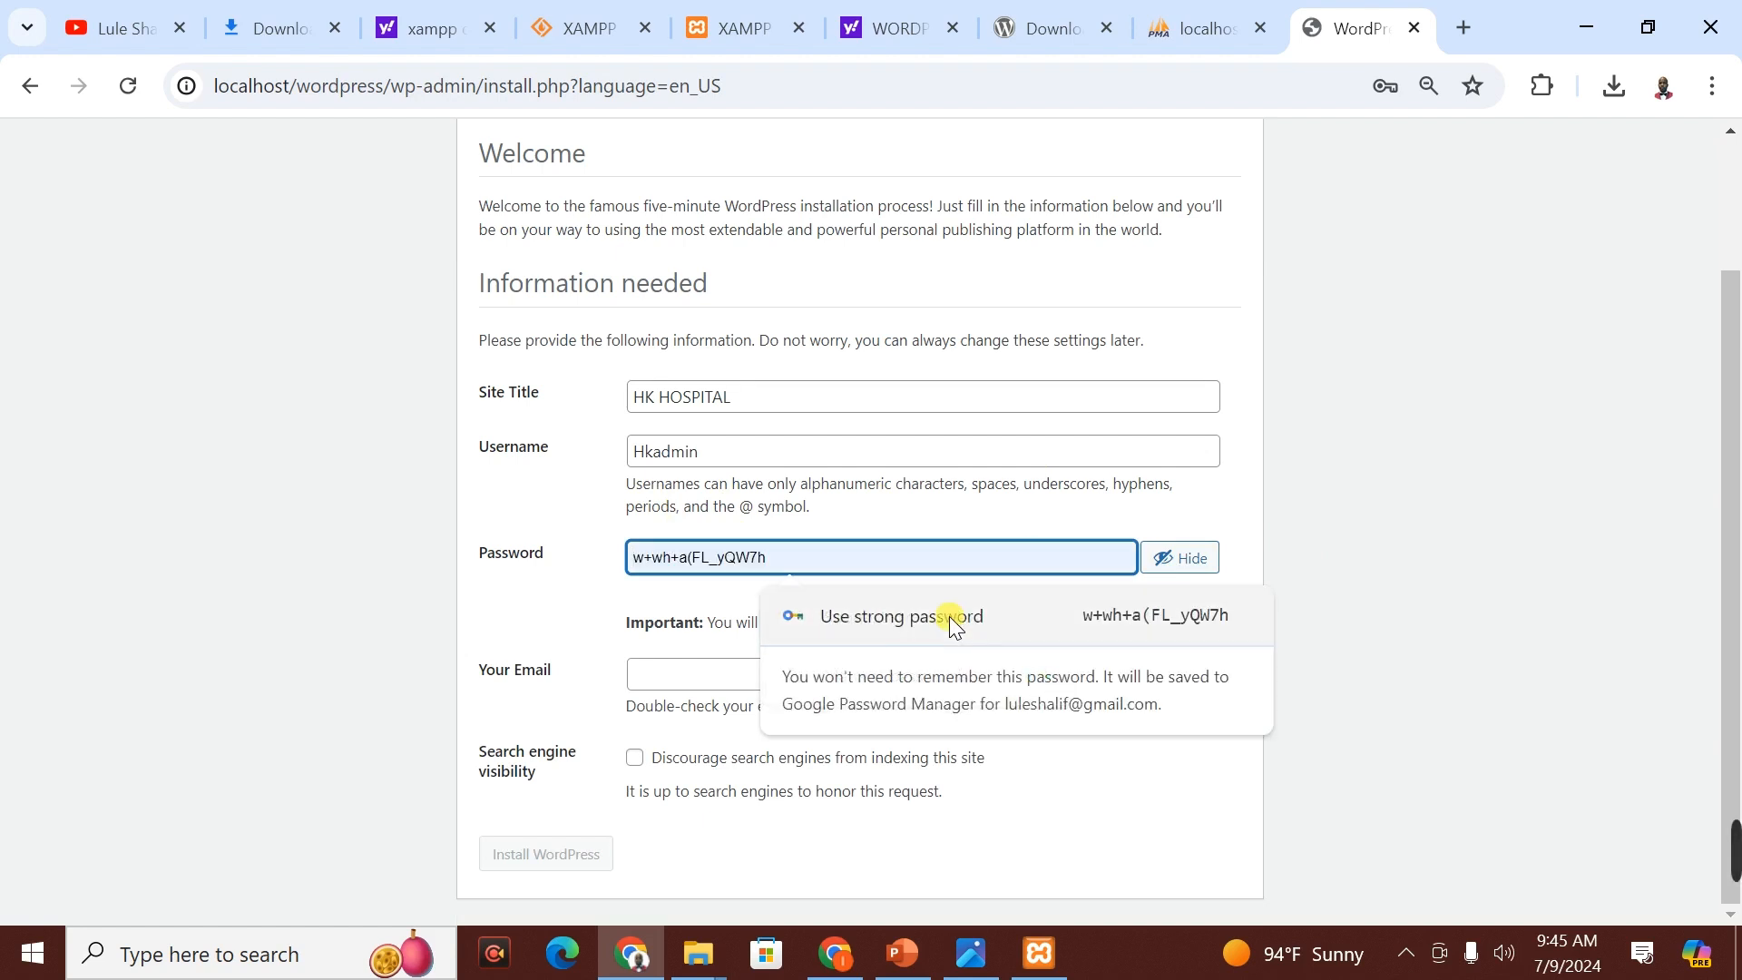
{"action": "left_click", "coordinate": [1125, 617]}
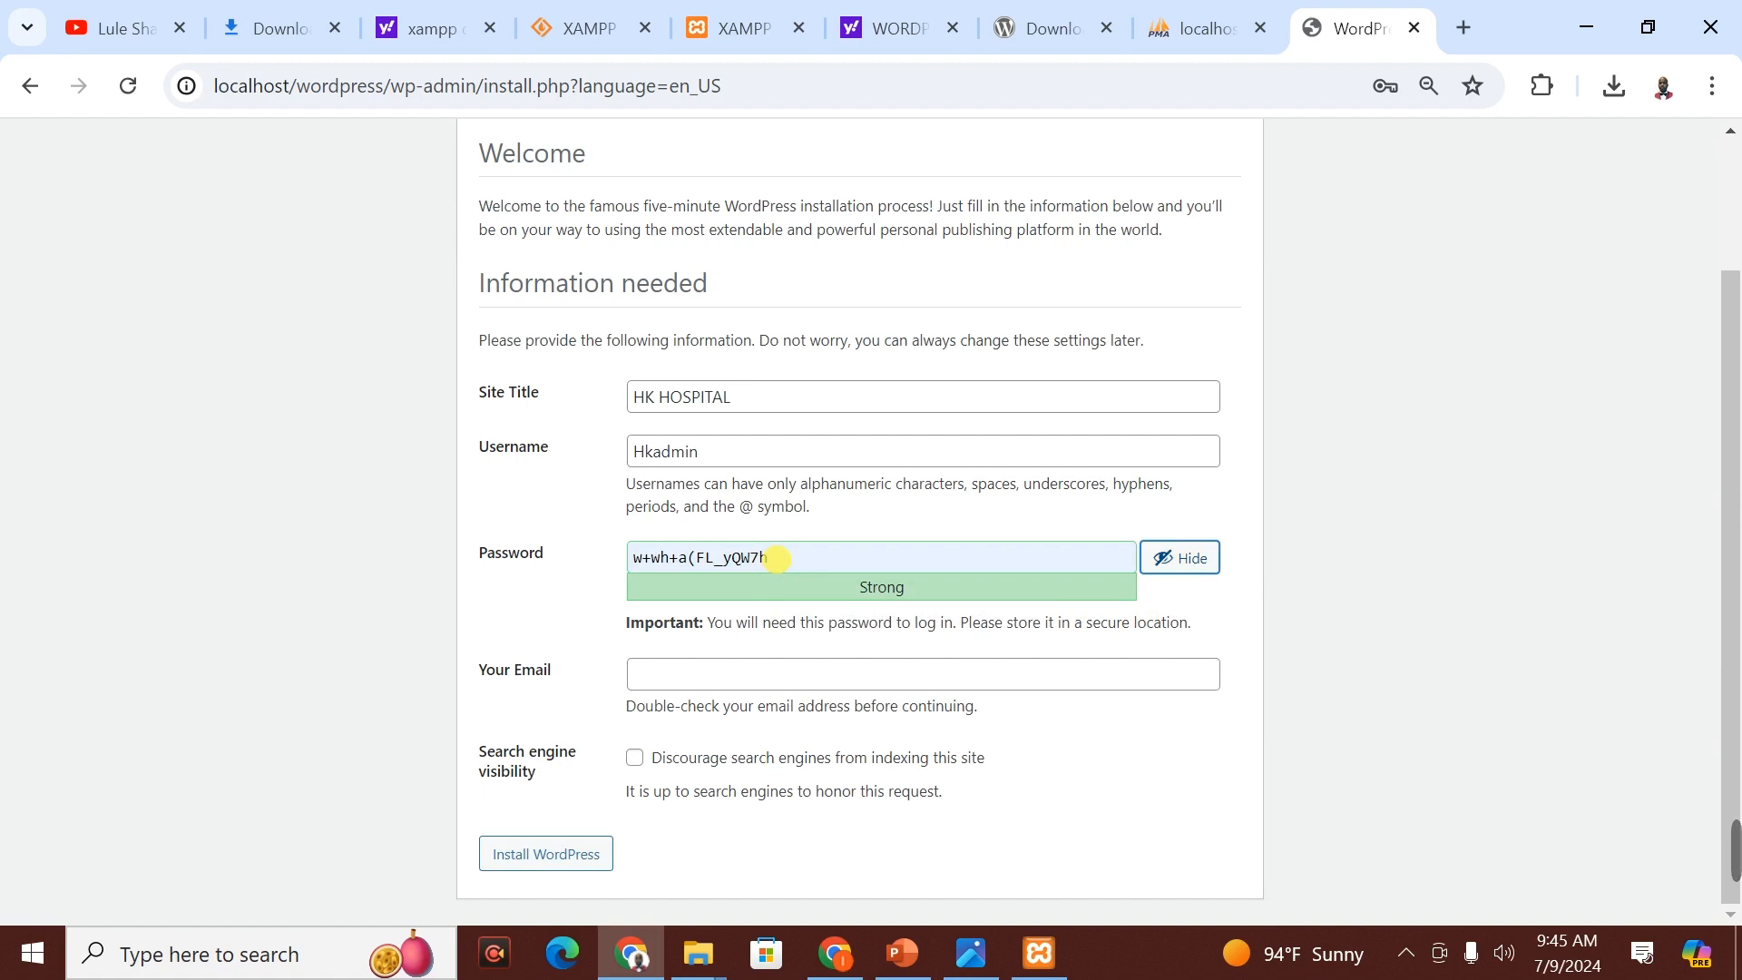
- Copy the admin password into a new Notepad note for safekeeping and minimize Notepad
{"action": "left_click_drag", "start_coordinate": [778, 558], "coordinate": [626, 572]}
{"action": "key", "text": "ctrl+c"}
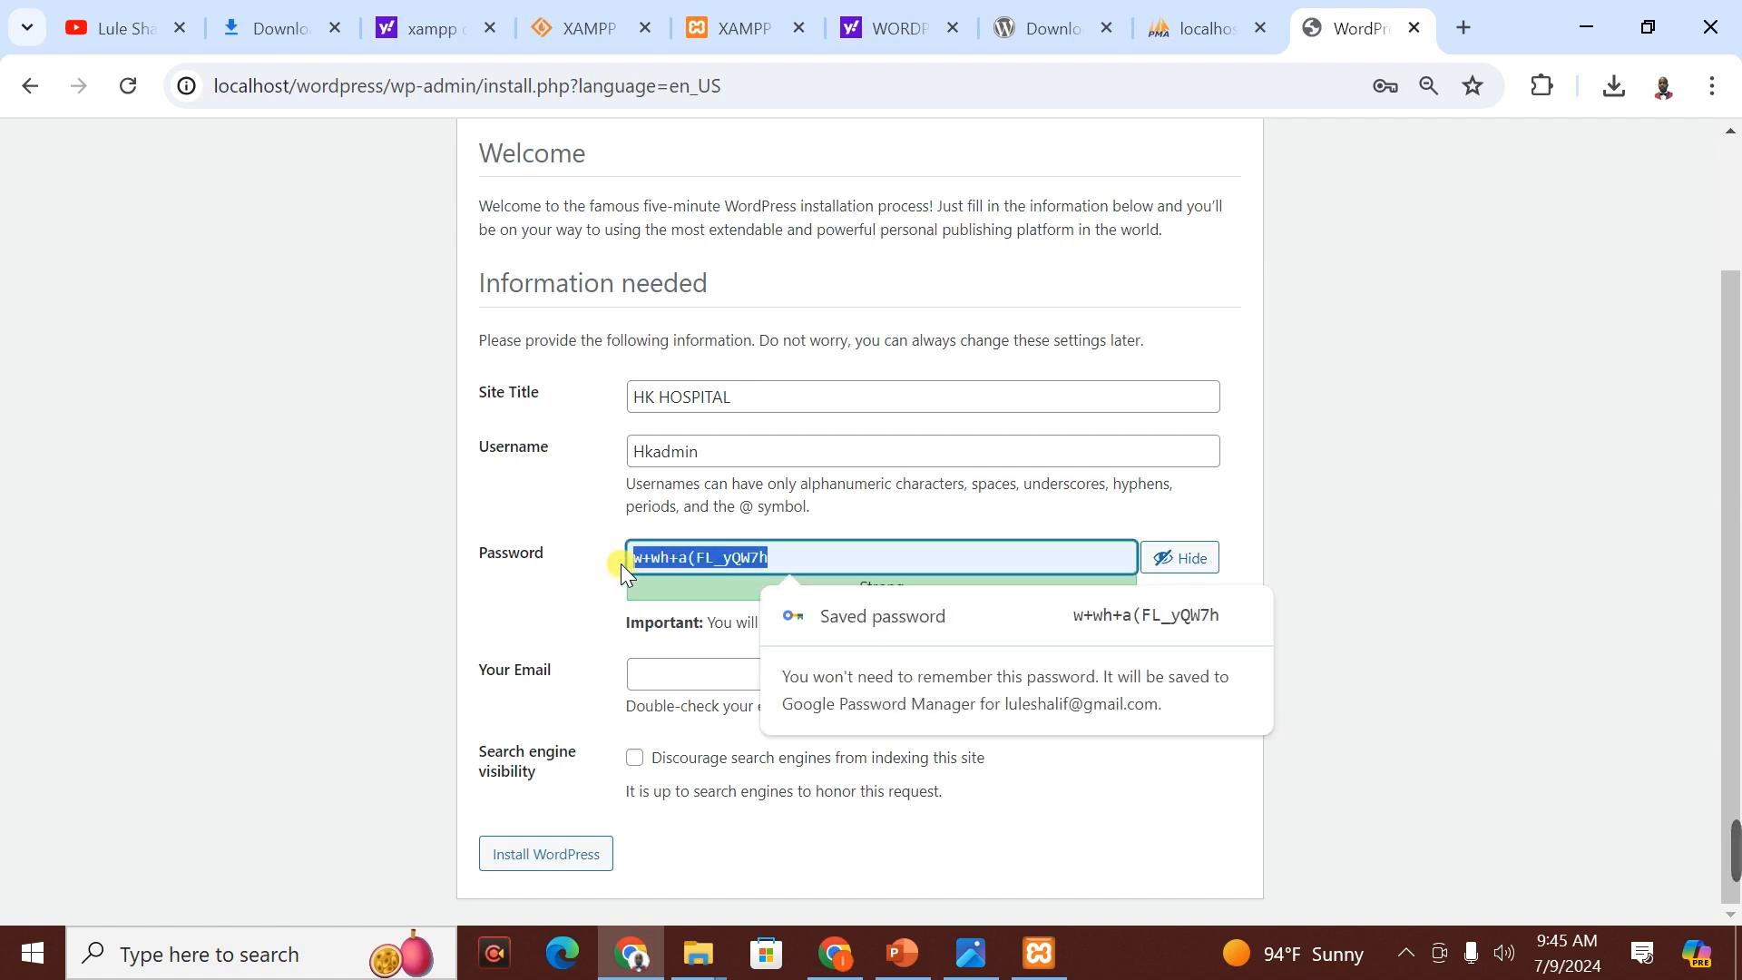
{"action": "left_click", "coordinate": [220, 972]}
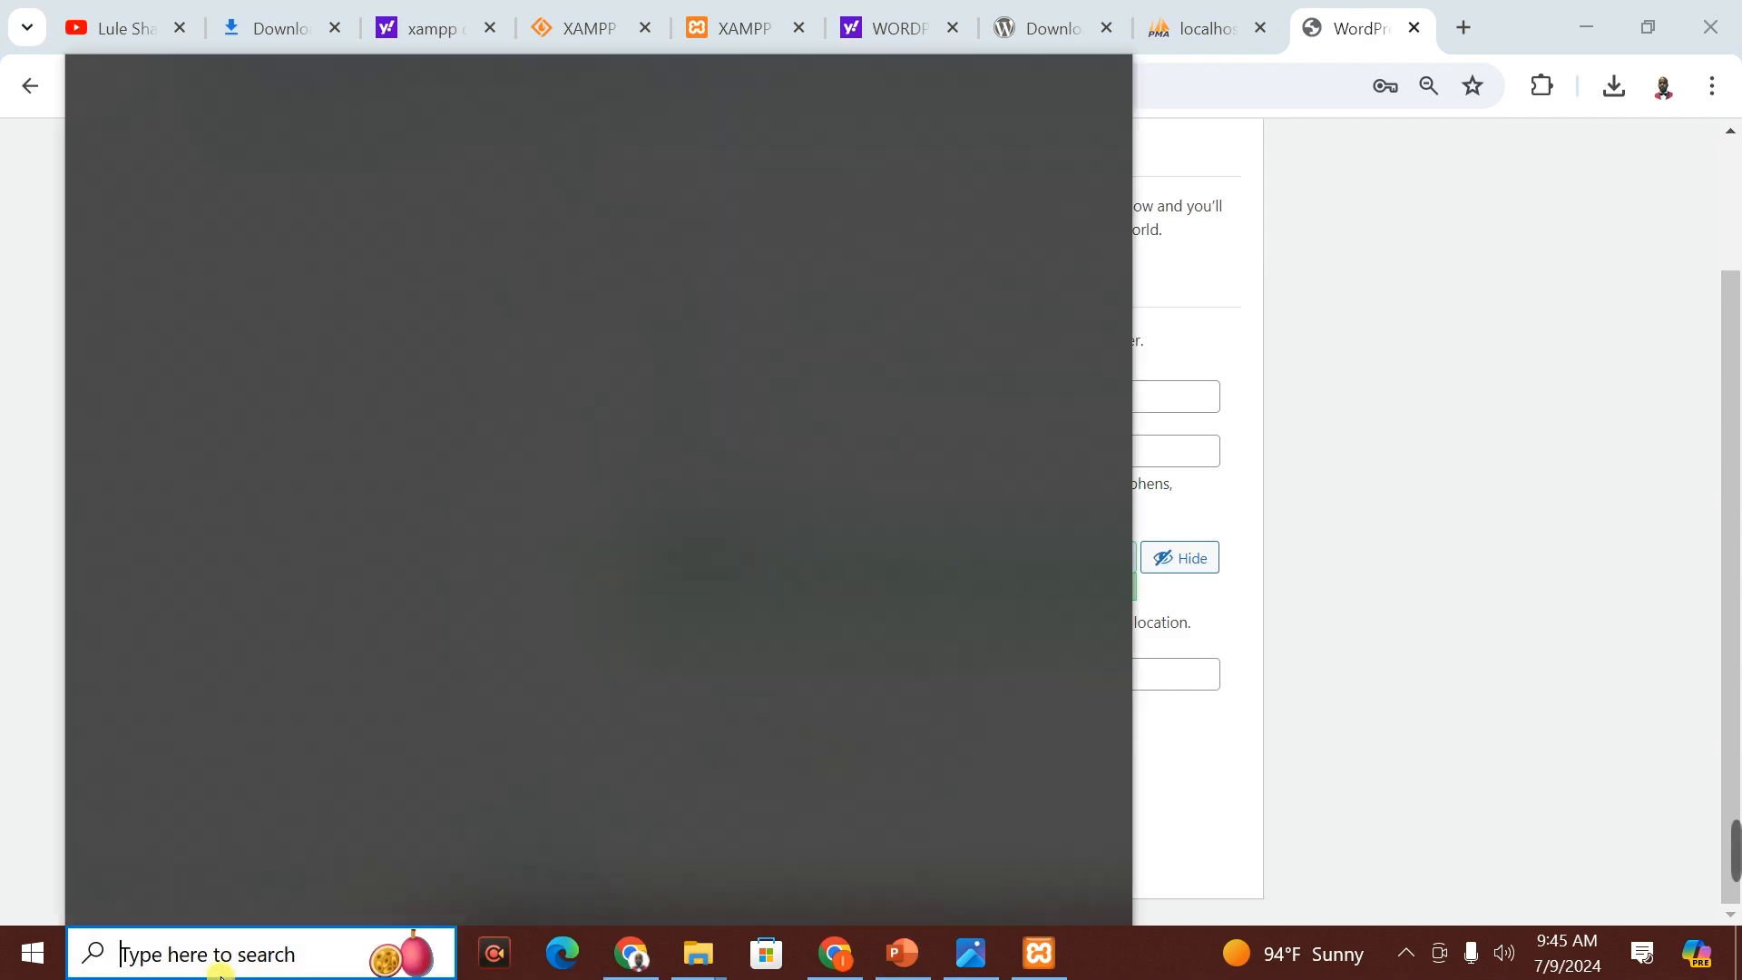
{"action": "type", "text": "note"}
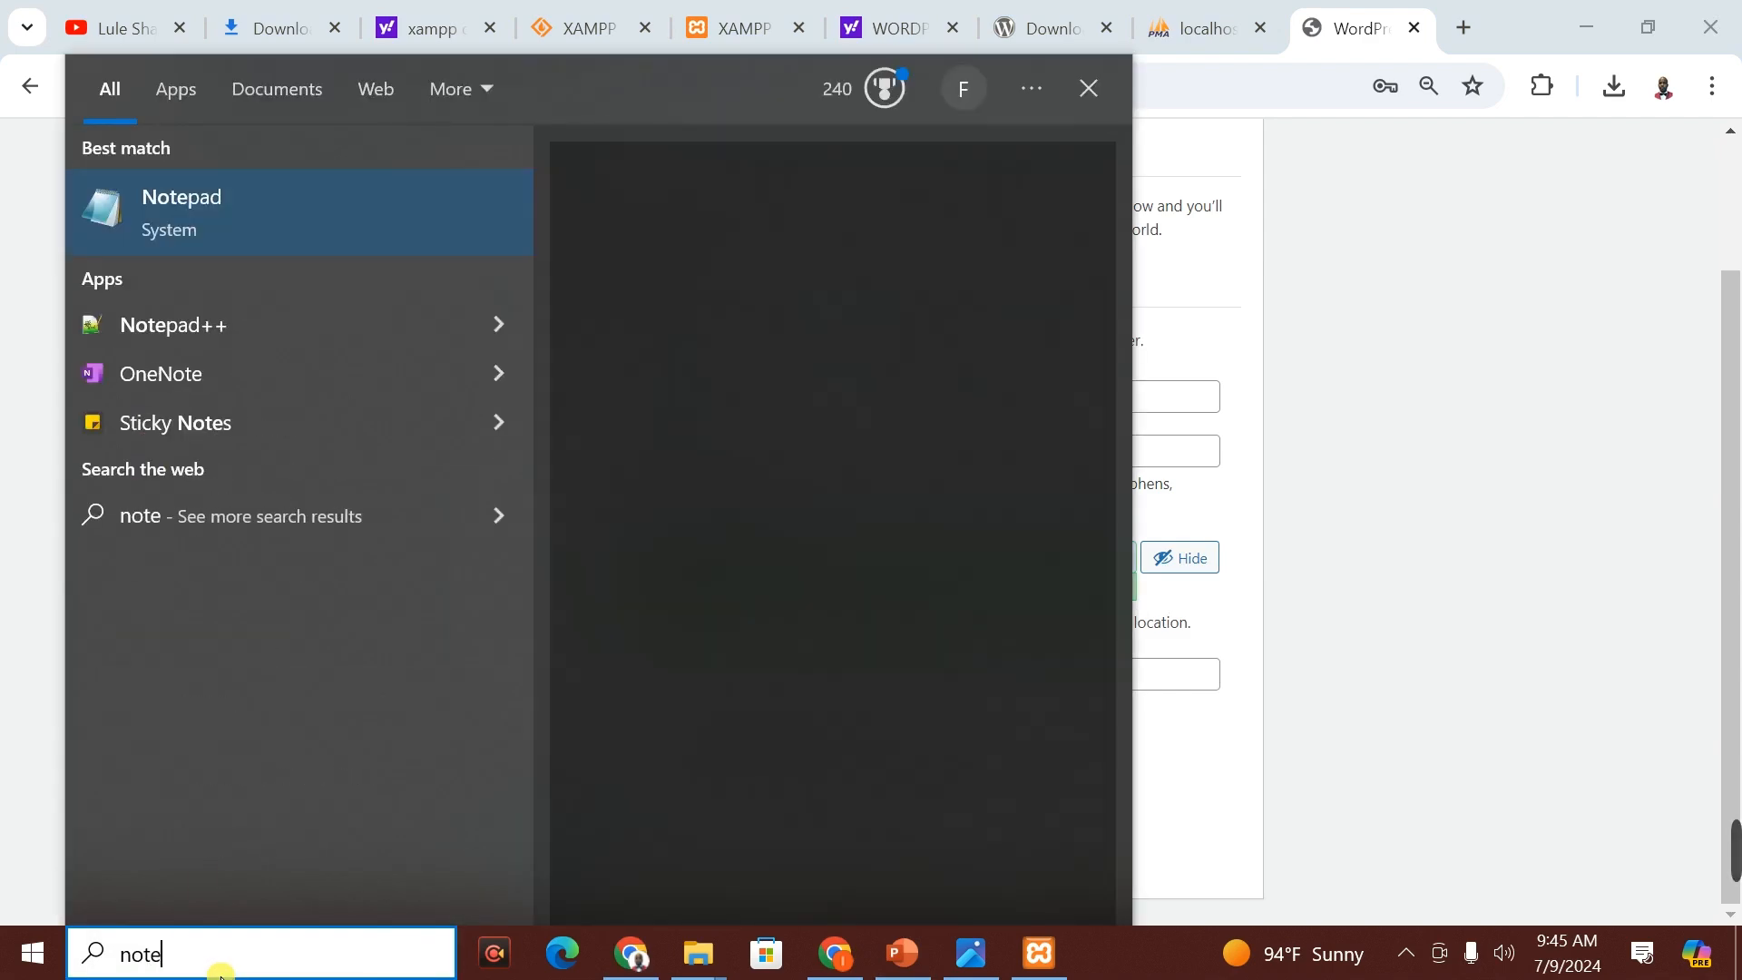
{"action": "left_click", "coordinate": [254, 209]}
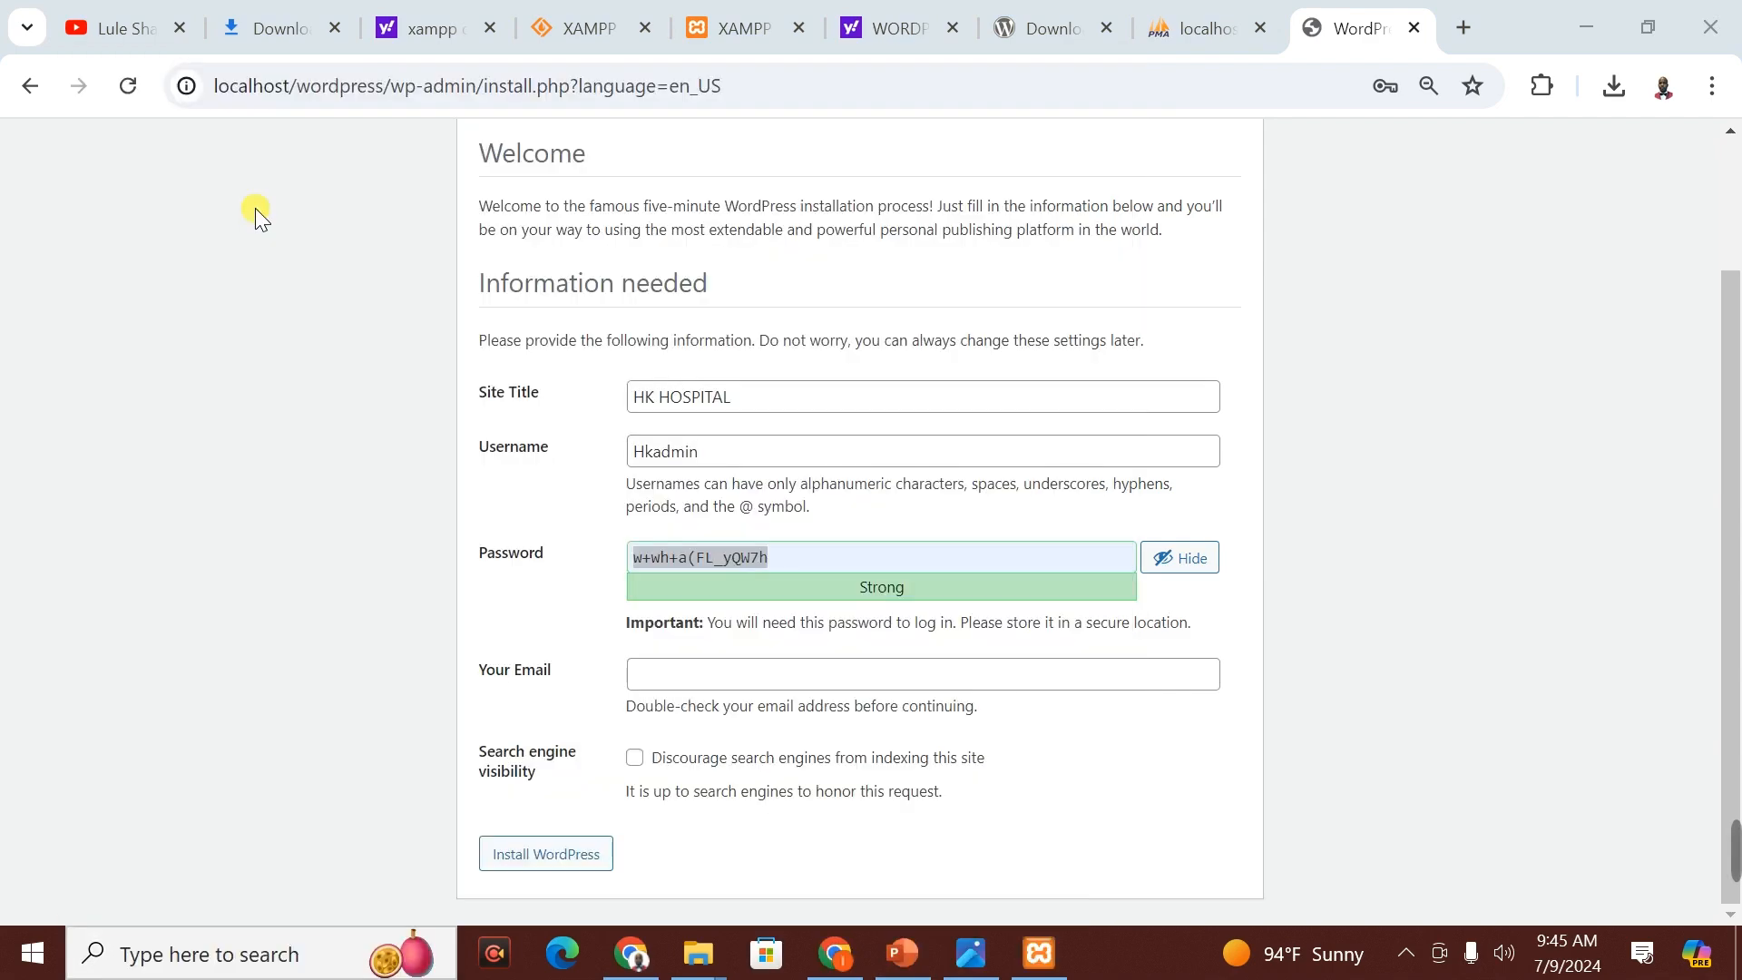
{"action": "key", "text": "ctrl+v"}
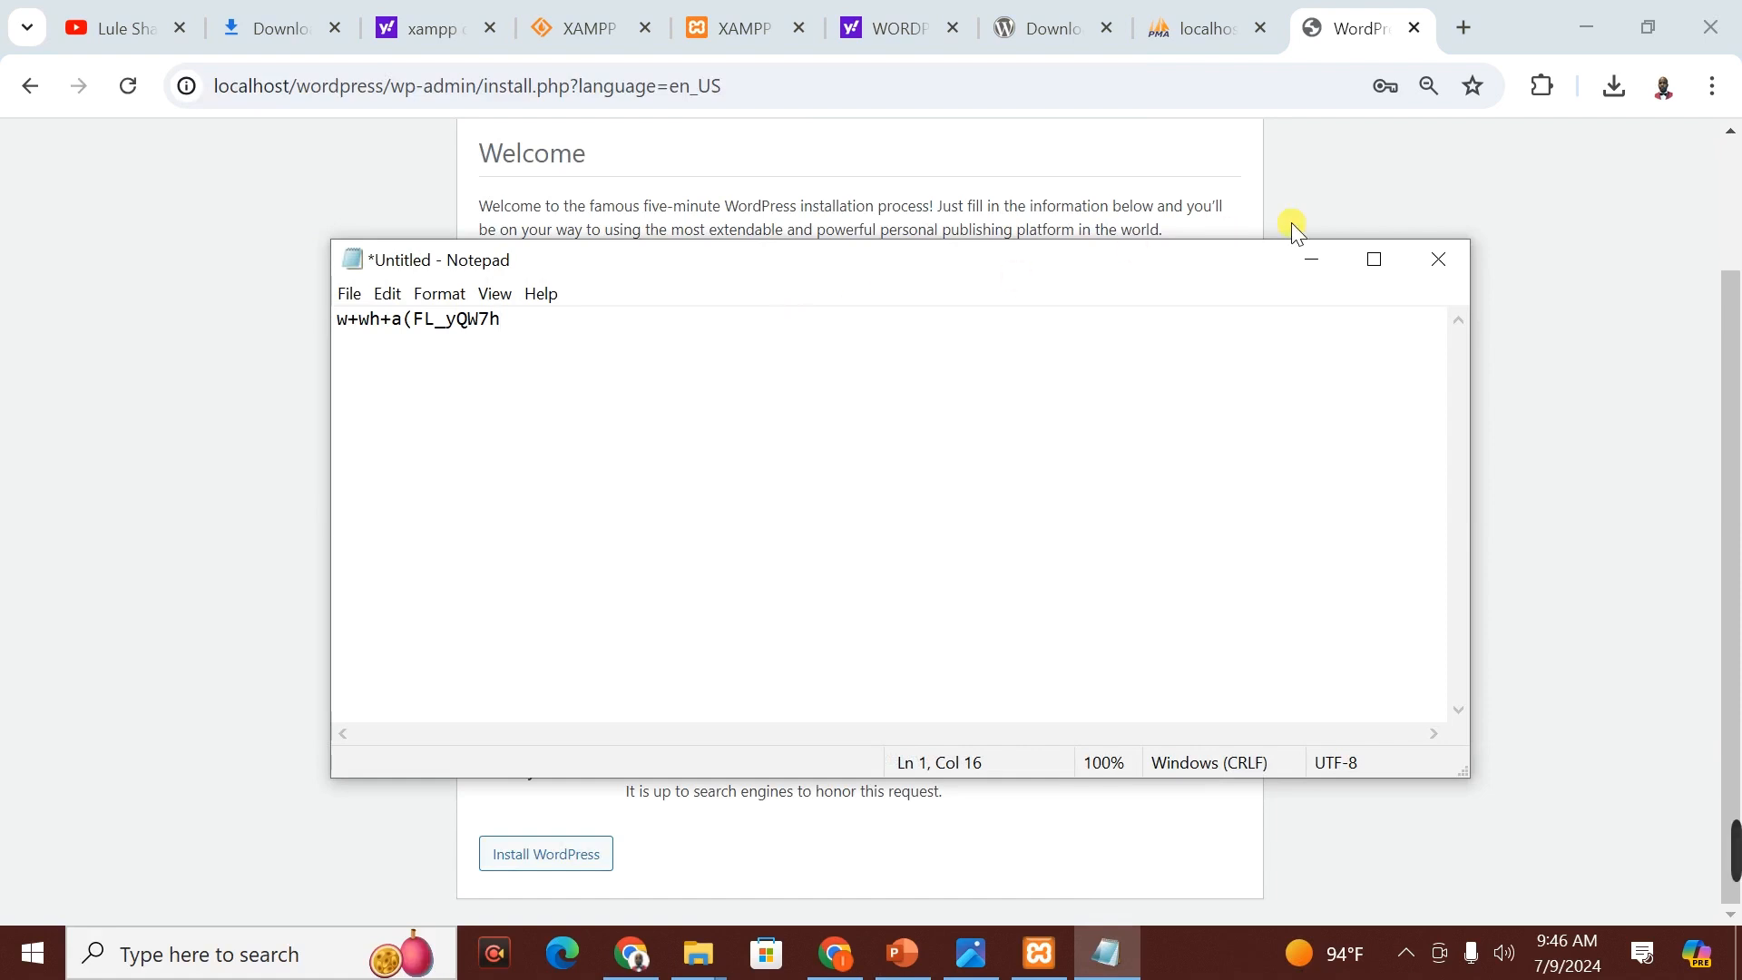
{"action": "left_click", "coordinate": [1310, 259]}
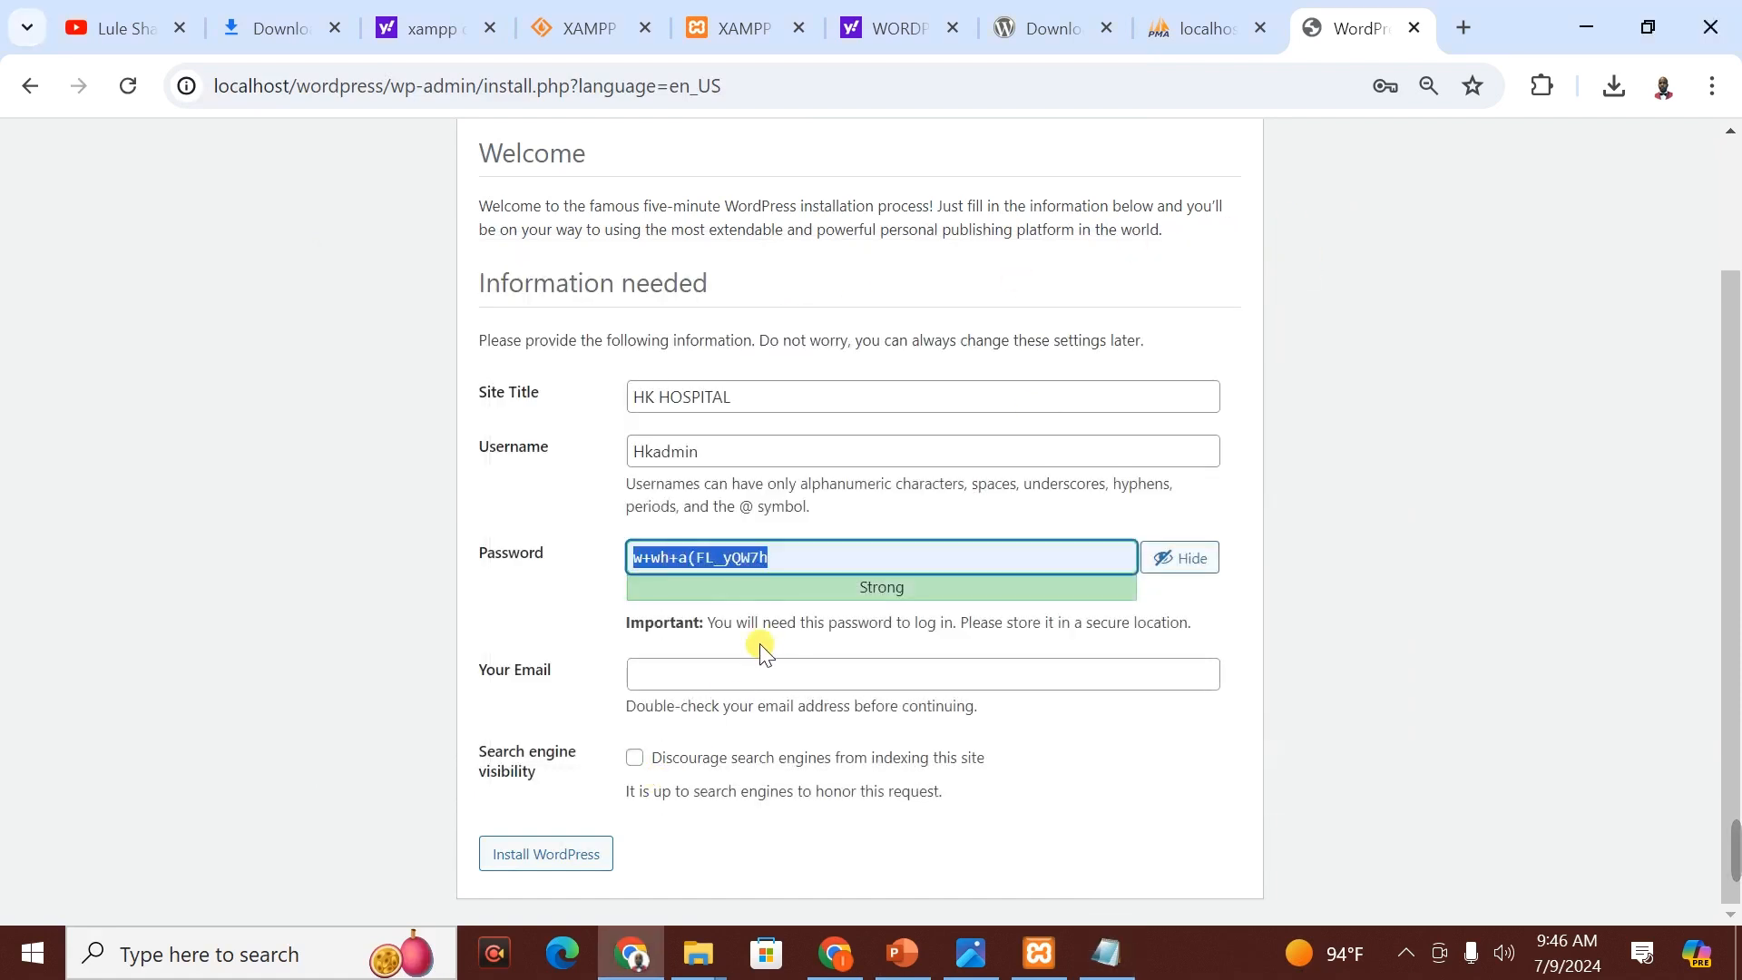
- Fill in the admin's e-mail from the saved address suggestion and install WordPress
{"action": "left_click", "coordinate": [740, 667]}
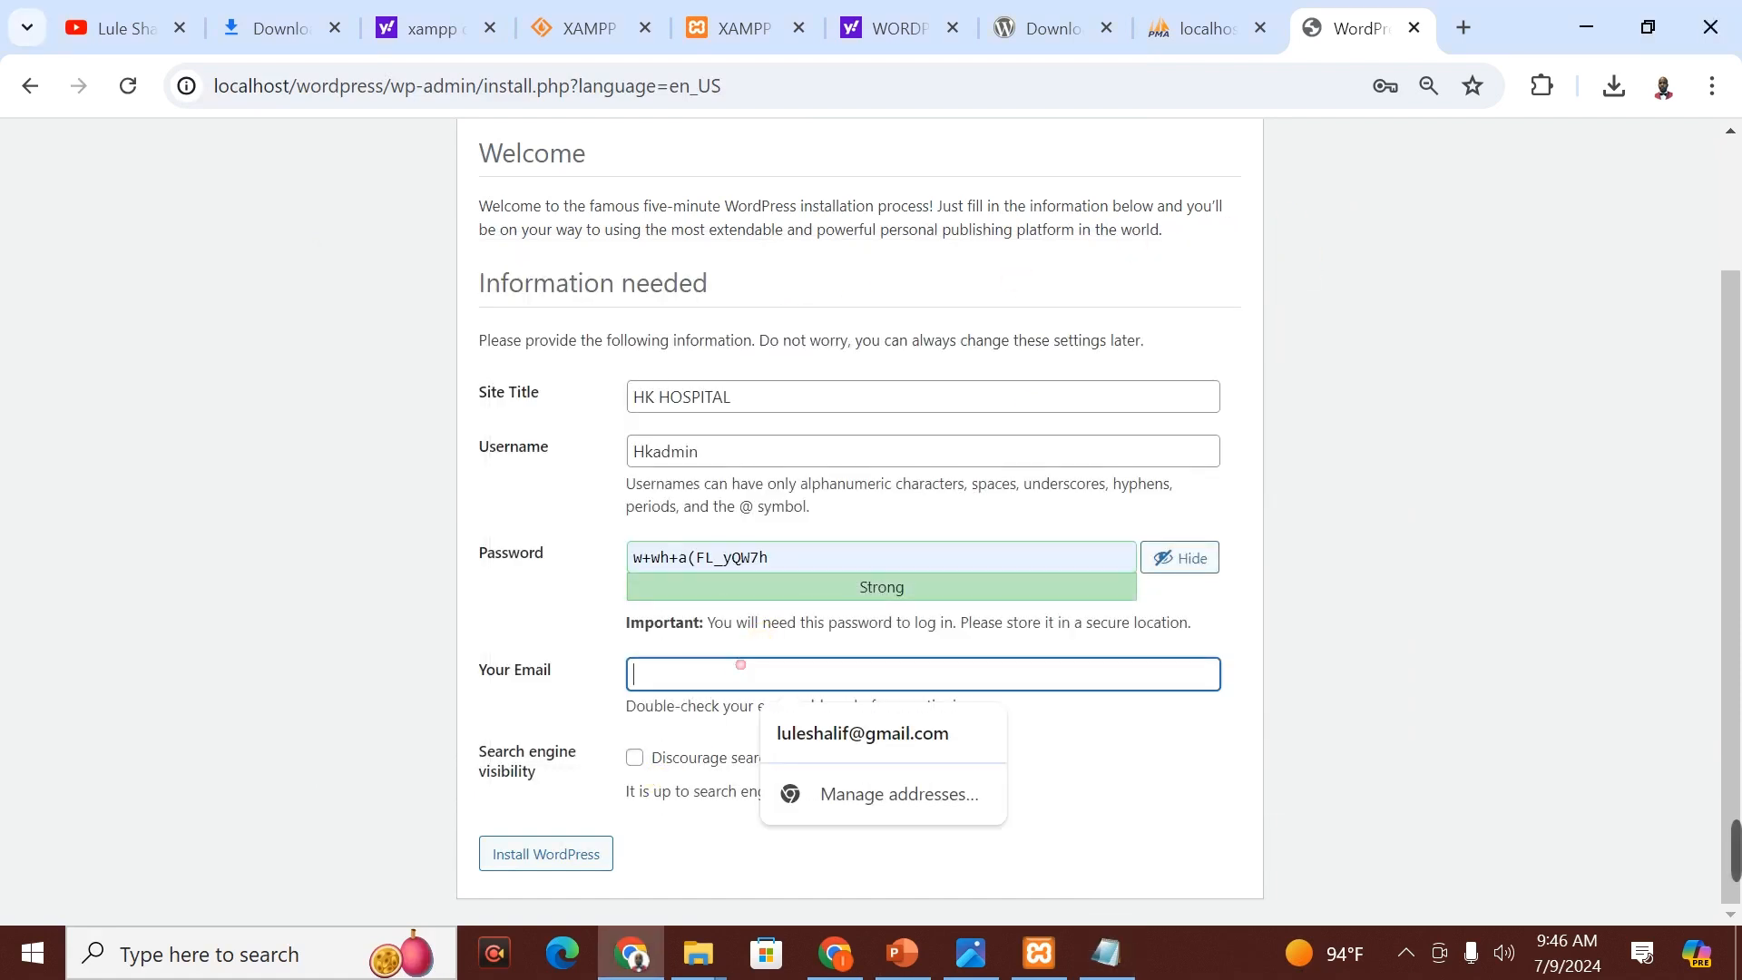
{"action": "left_click", "coordinate": [843, 734]}
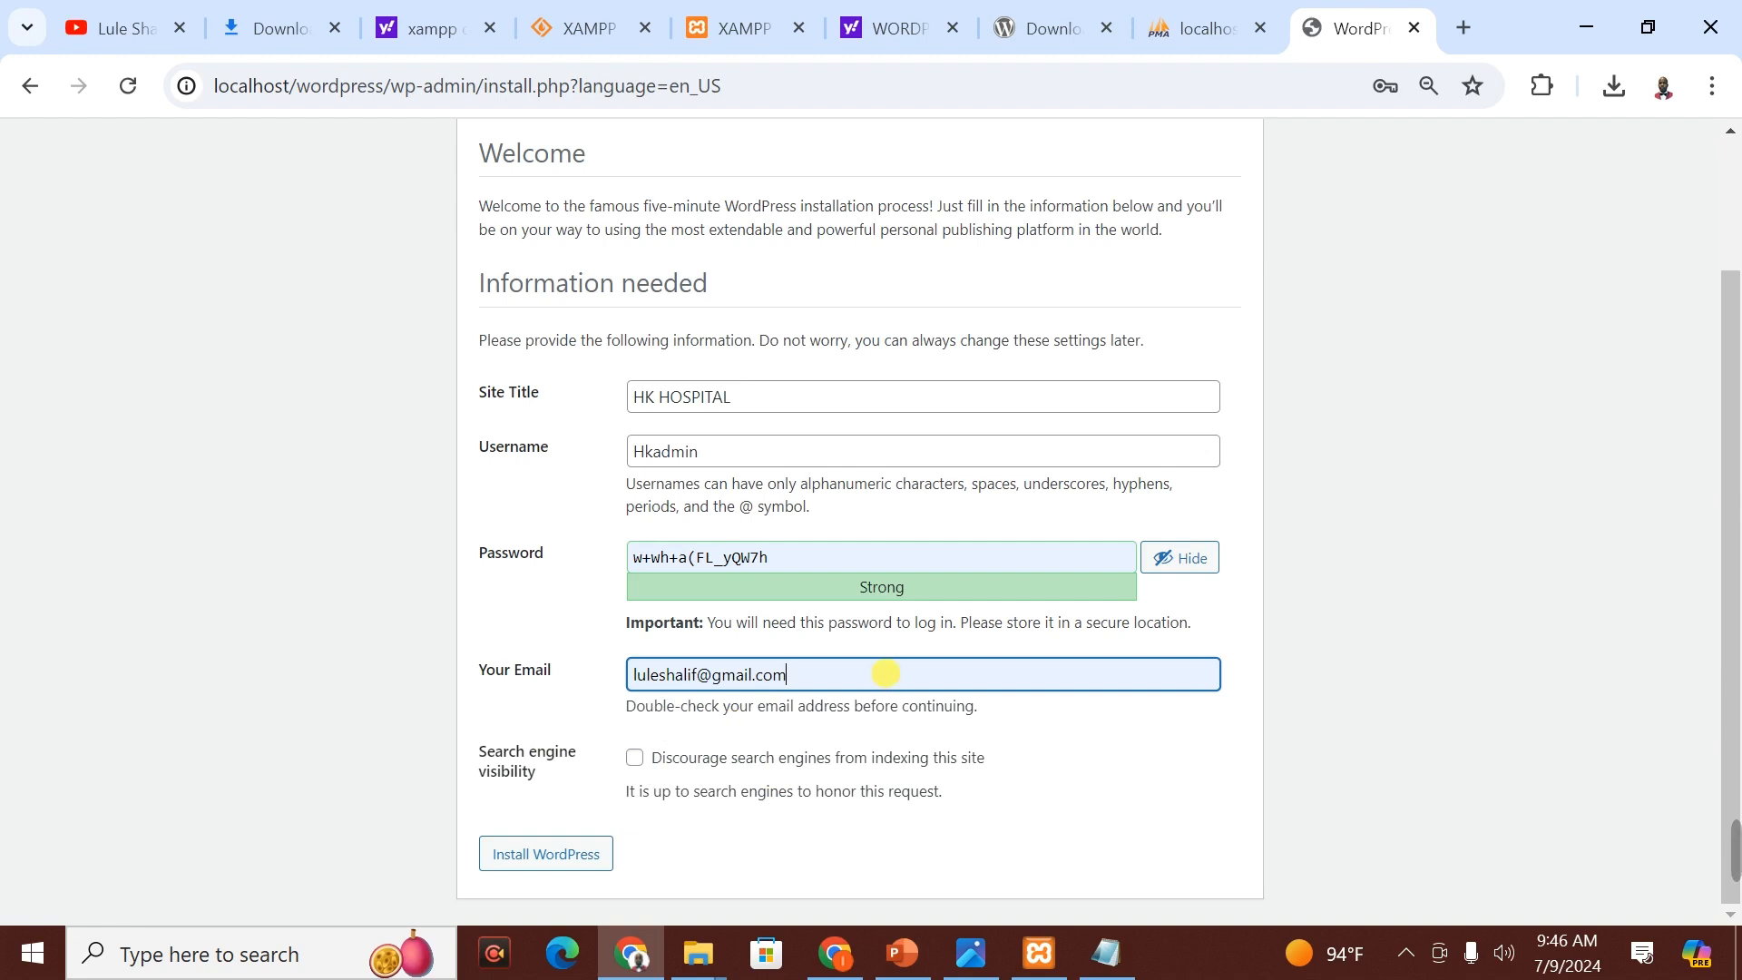
{"action": "left_click", "coordinate": [534, 864]}
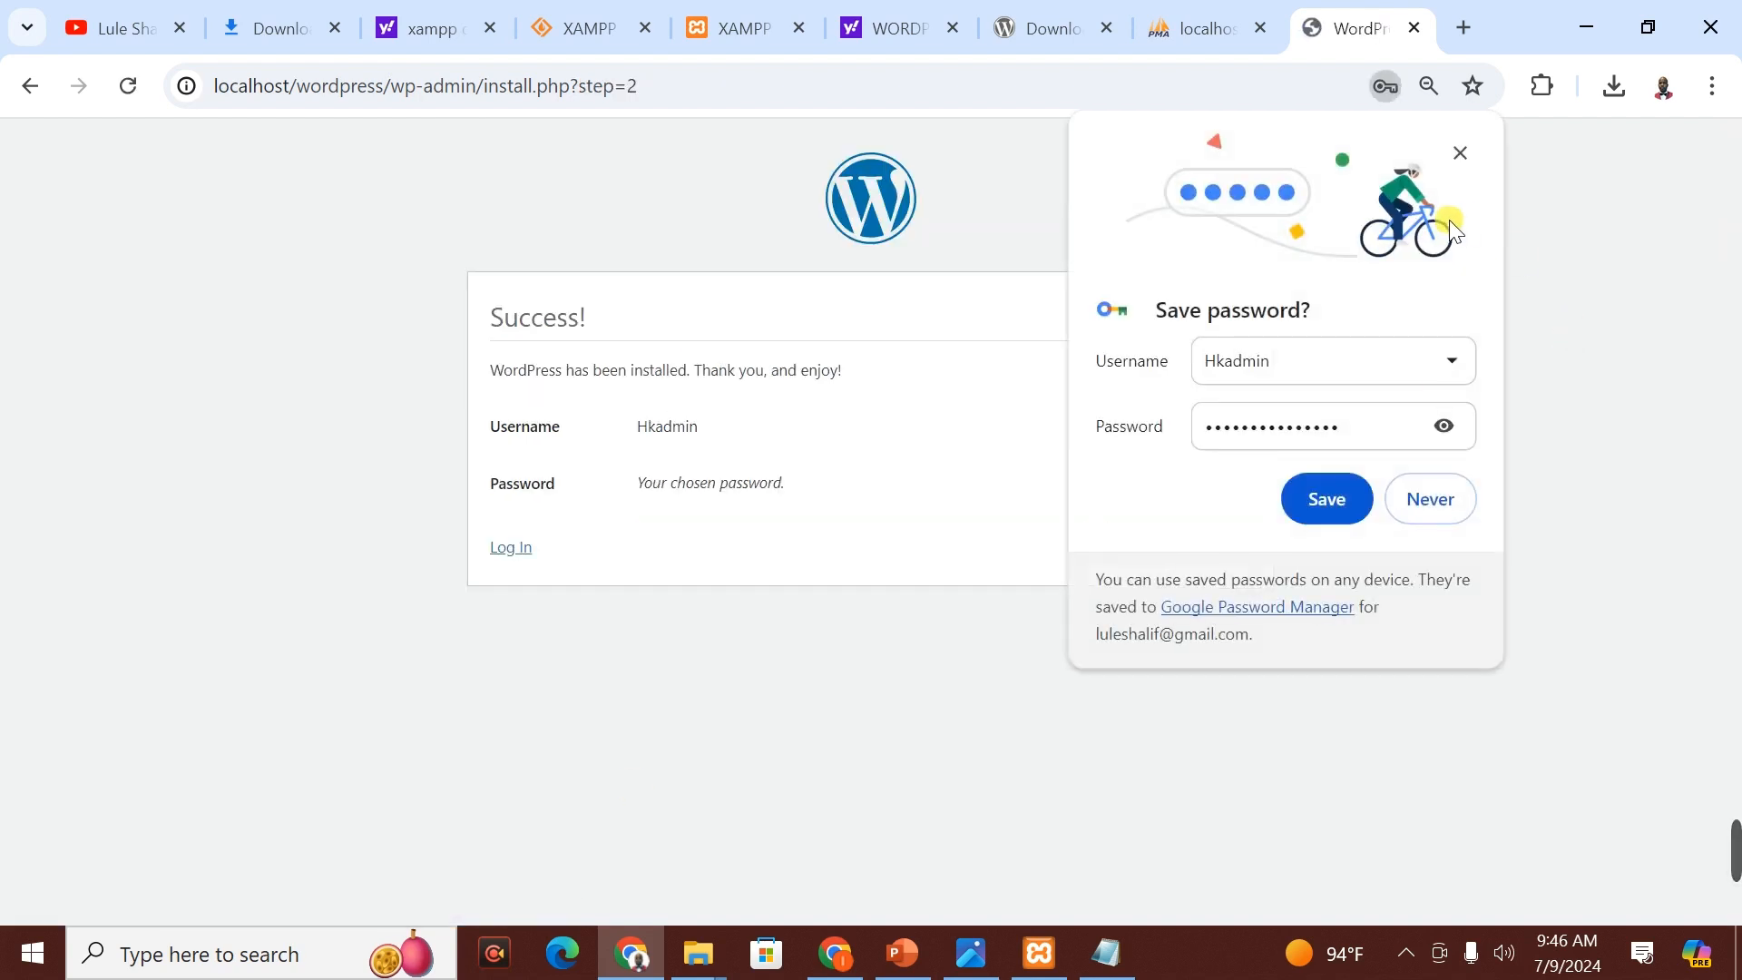
- Save the Hkadmin credentials in the browser and log in to the WordPress dashboard with them
{"action": "left_click", "coordinate": [1326, 500]}
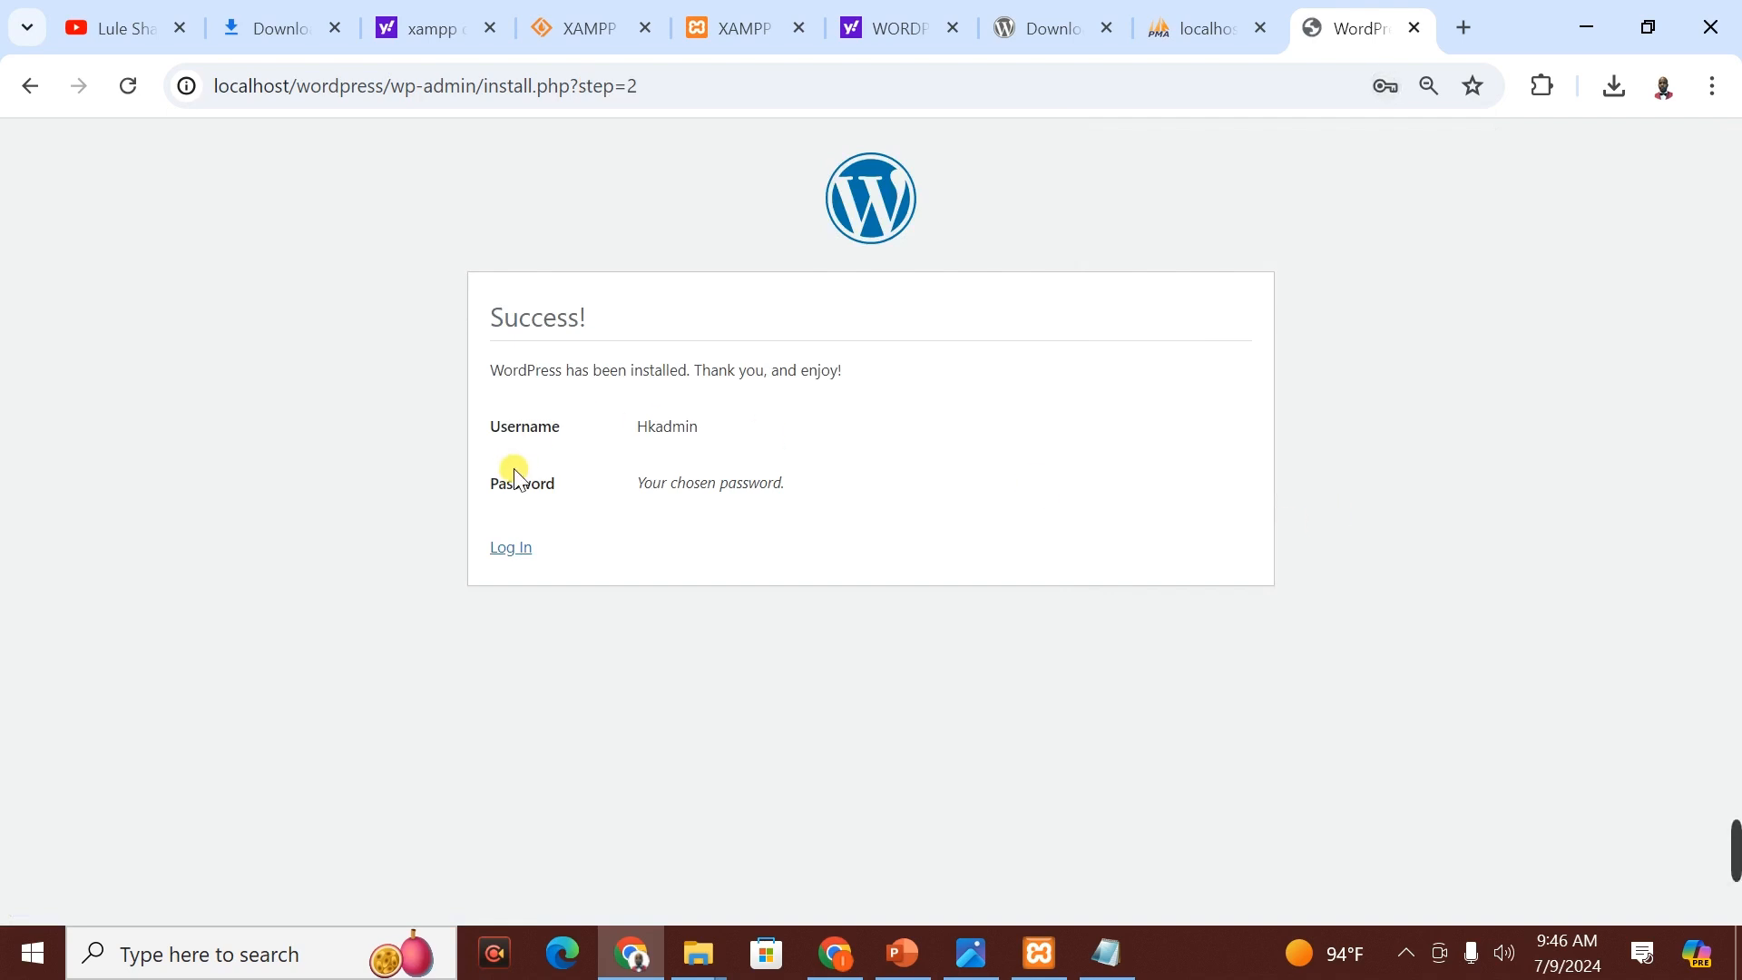
{"action": "left_click_drag", "start_coordinate": [635, 426], "coordinate": [716, 442]}
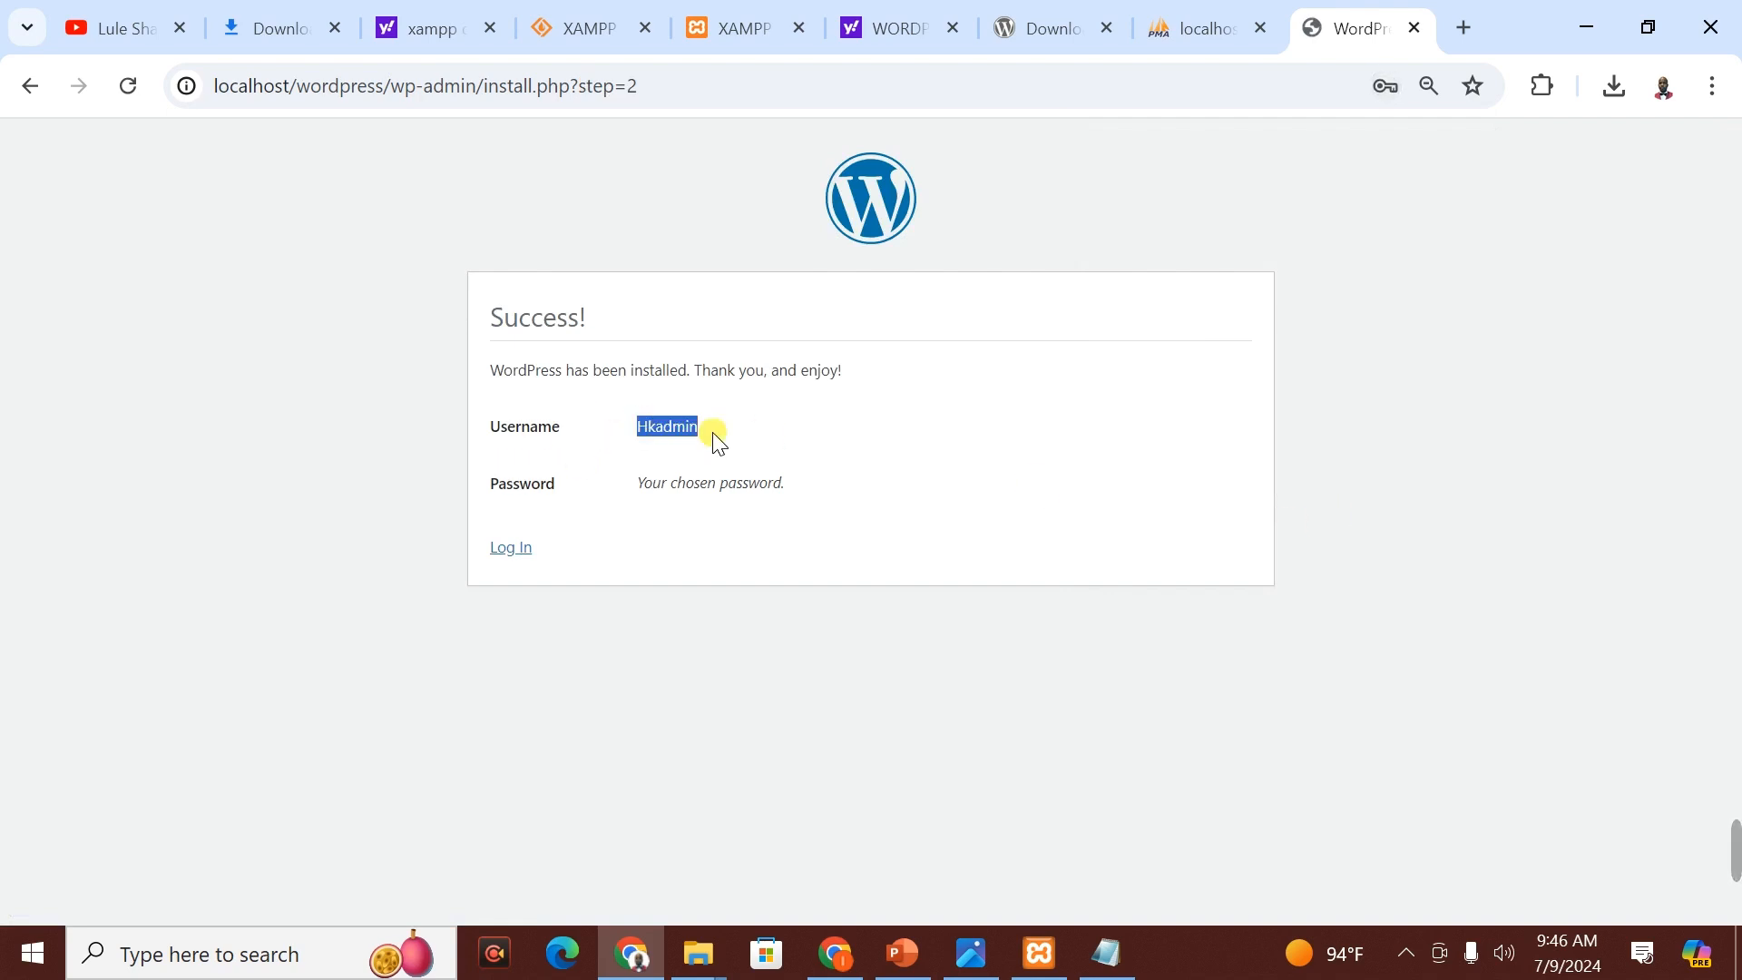
{"action": "left_click", "coordinate": [521, 554]}
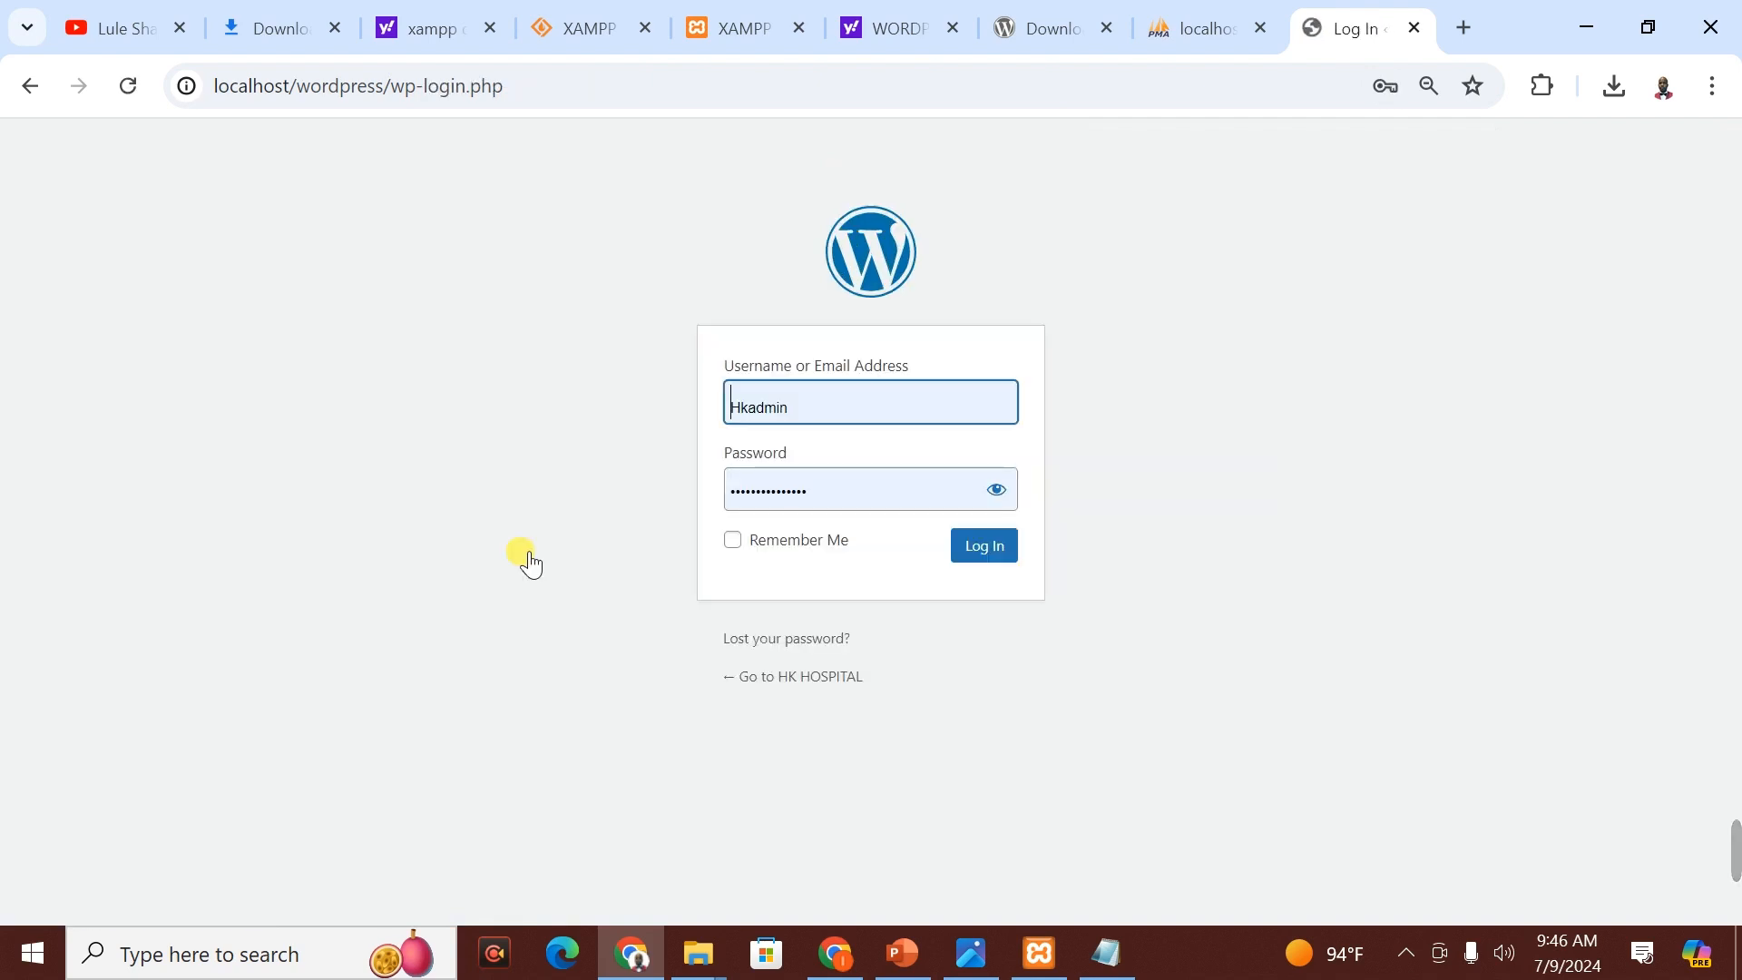
{"action": "left_click", "coordinate": [870, 478]}
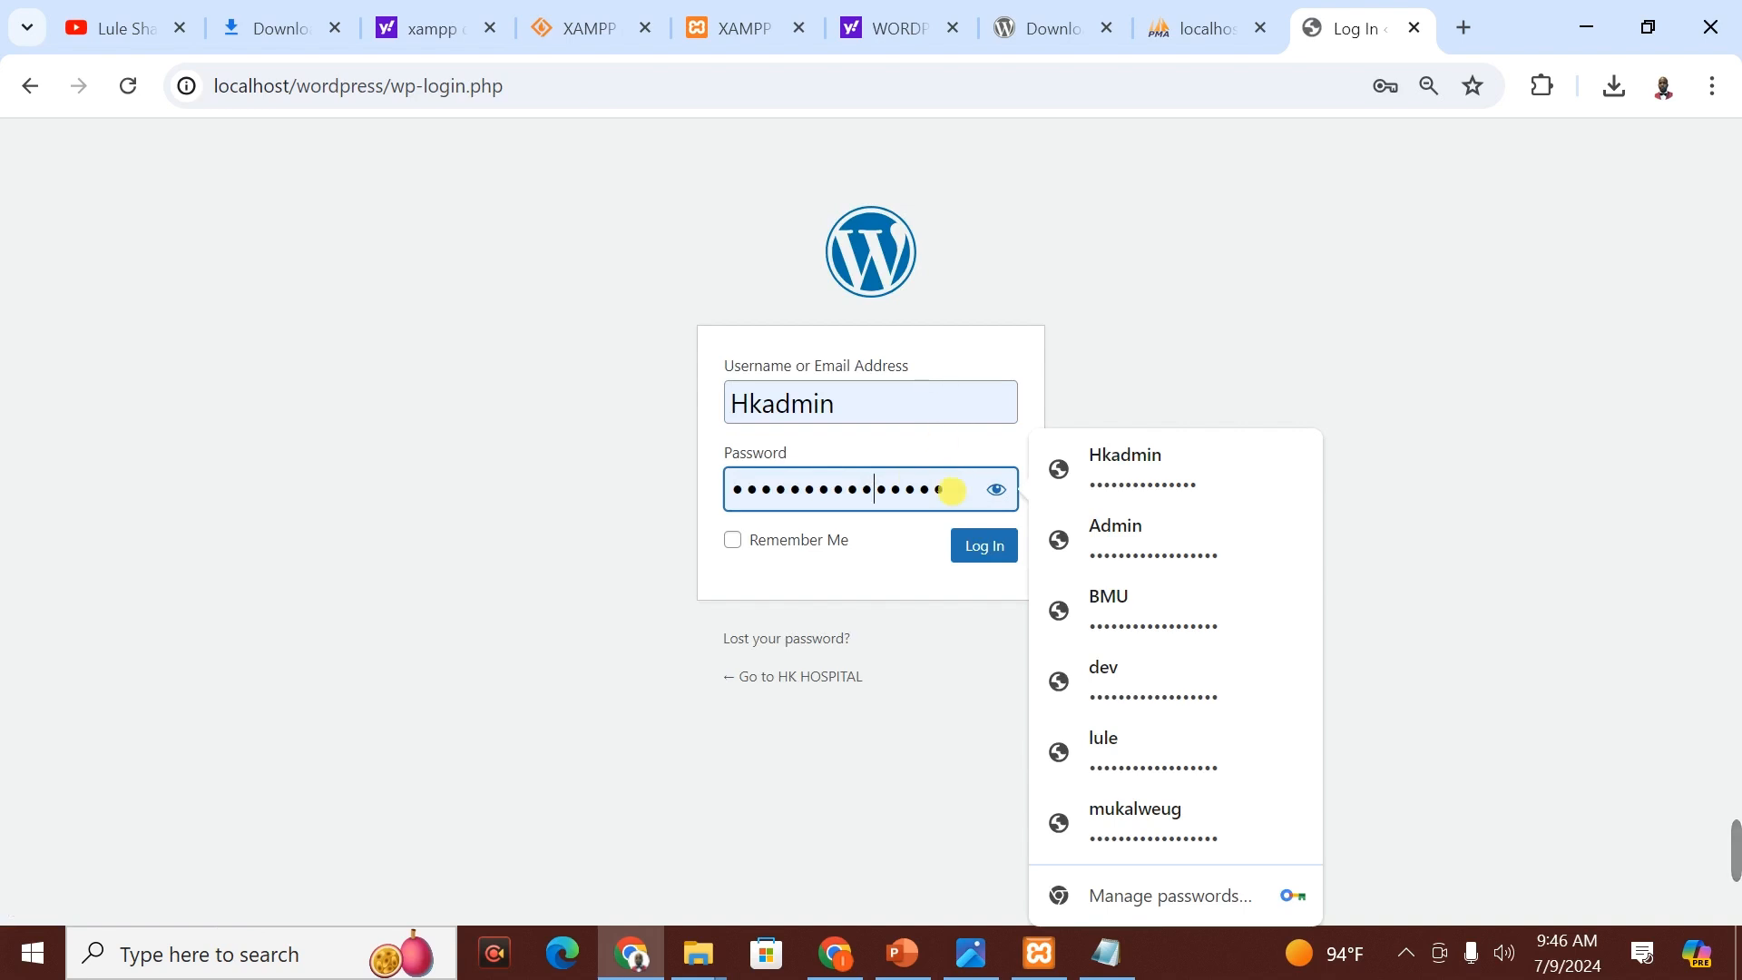
{"action": "left_click", "coordinate": [987, 549]}
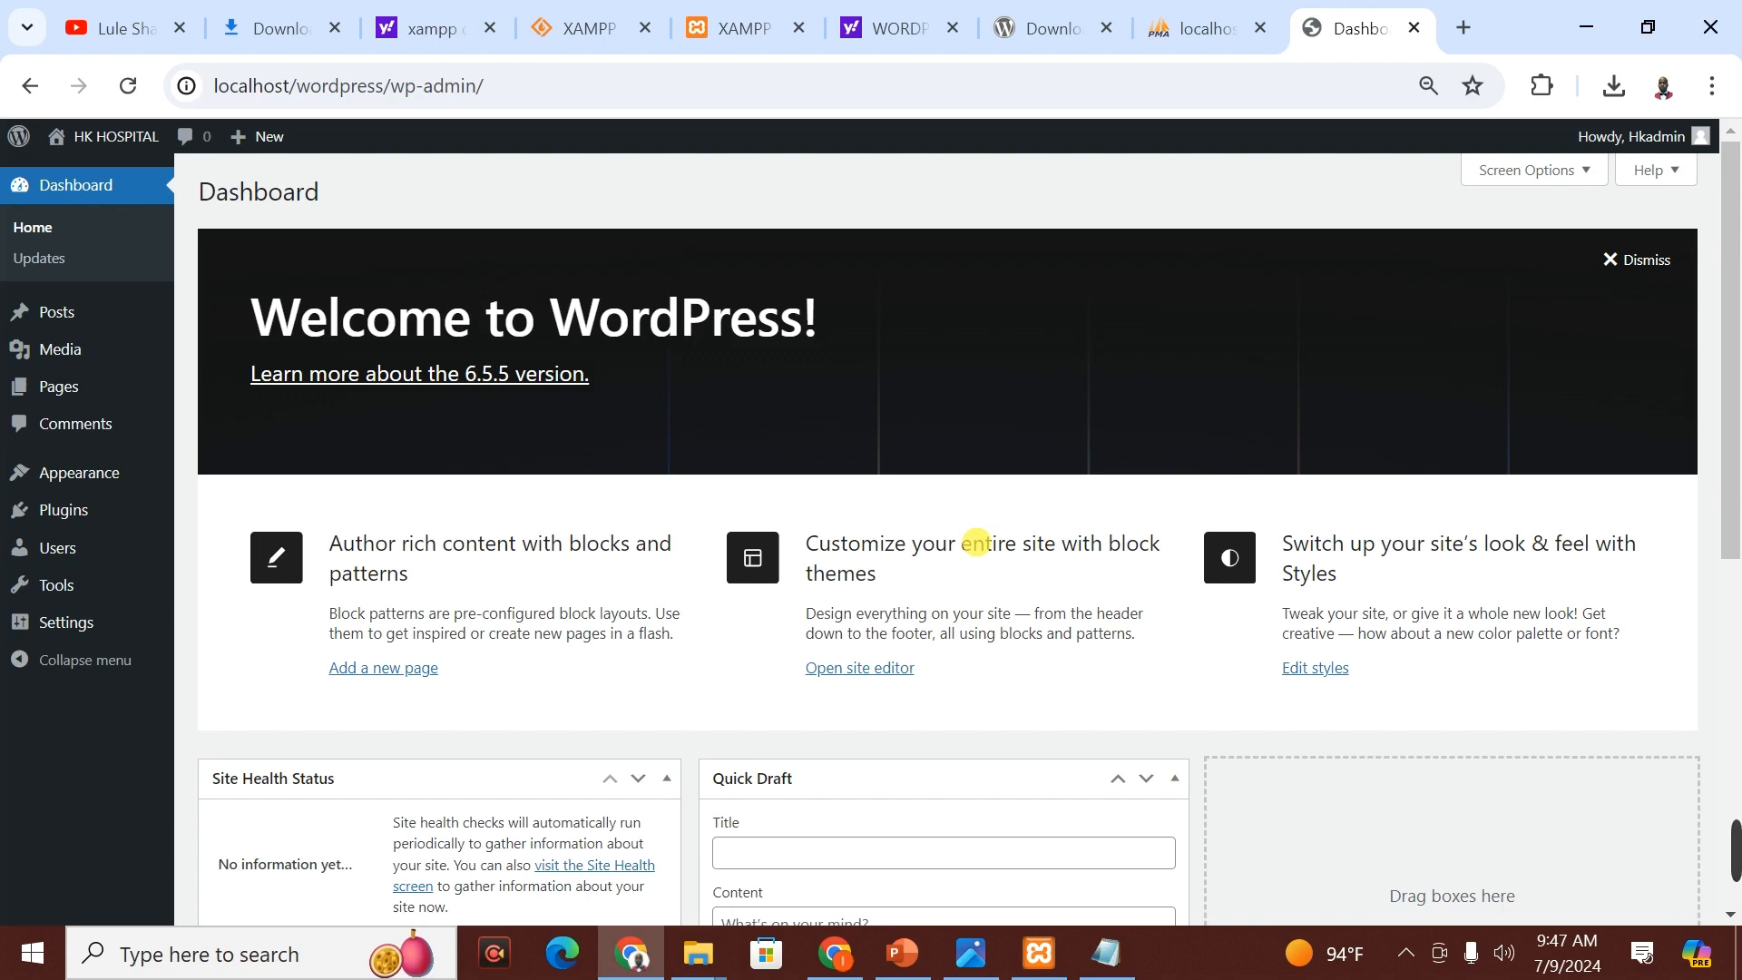
- View the HK HOSPITAL front page through the wordpress folder on localhost in a new tab, and return to the dashboard
{"action": "left_click", "coordinate": [1465, 29]}
{"action": "type", "text": "local"}
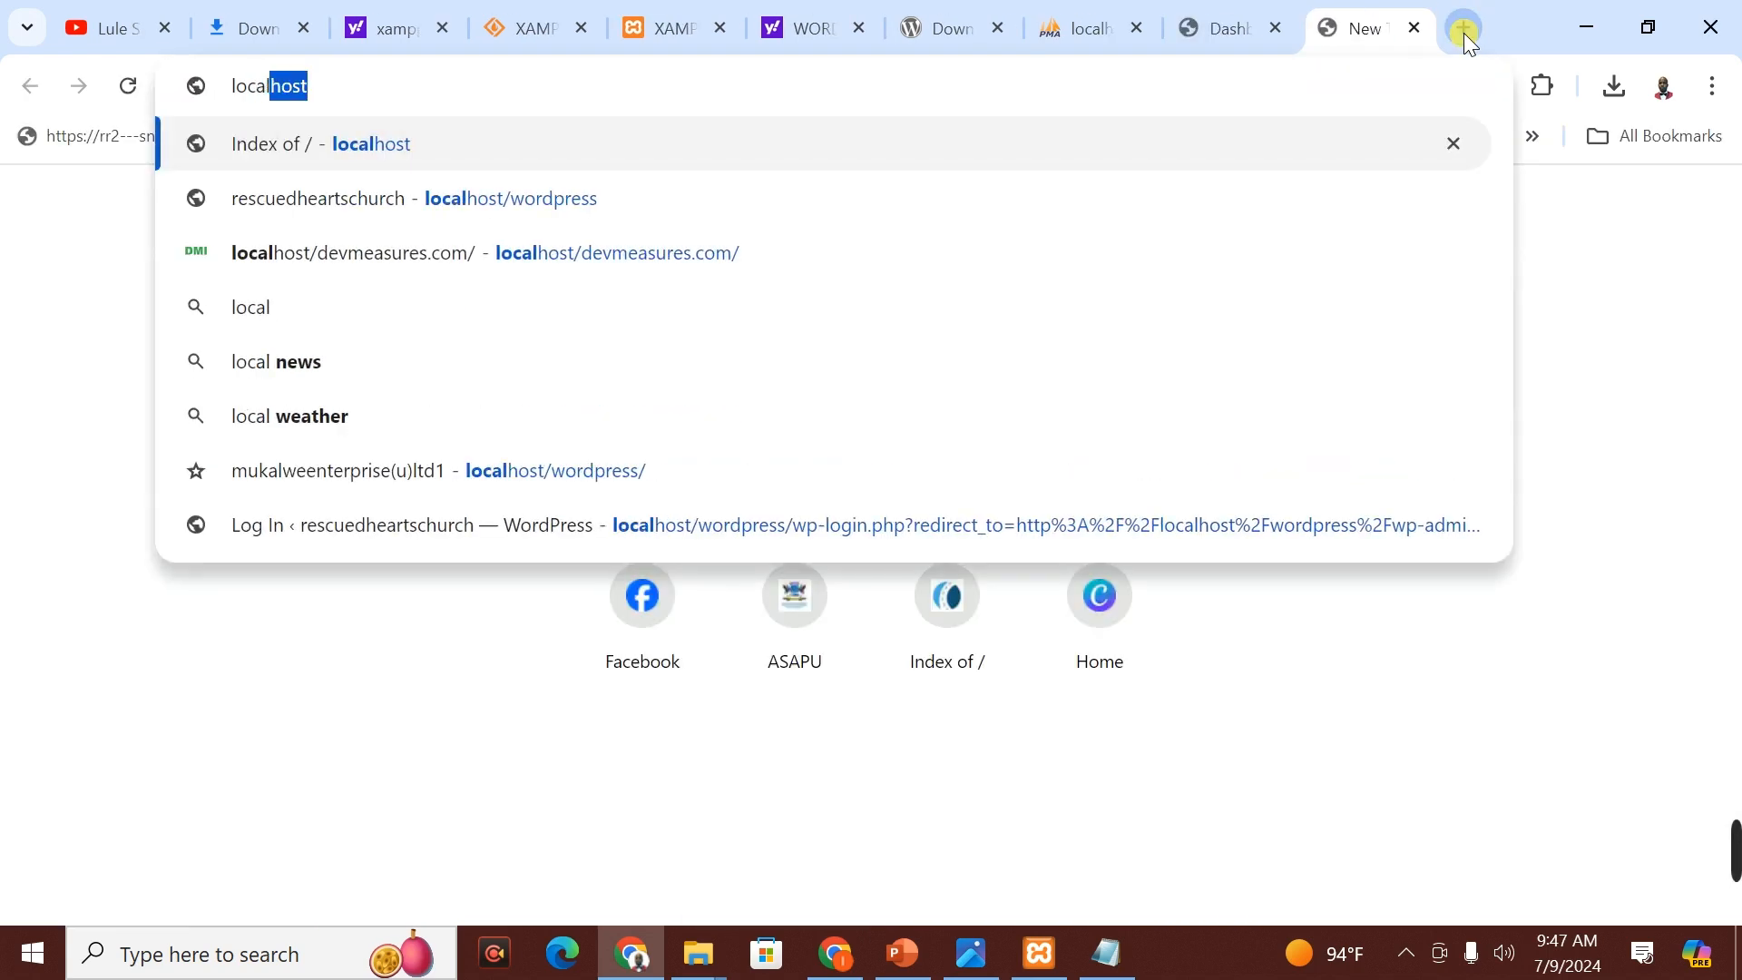
{"action": "key", "text": "Return"}
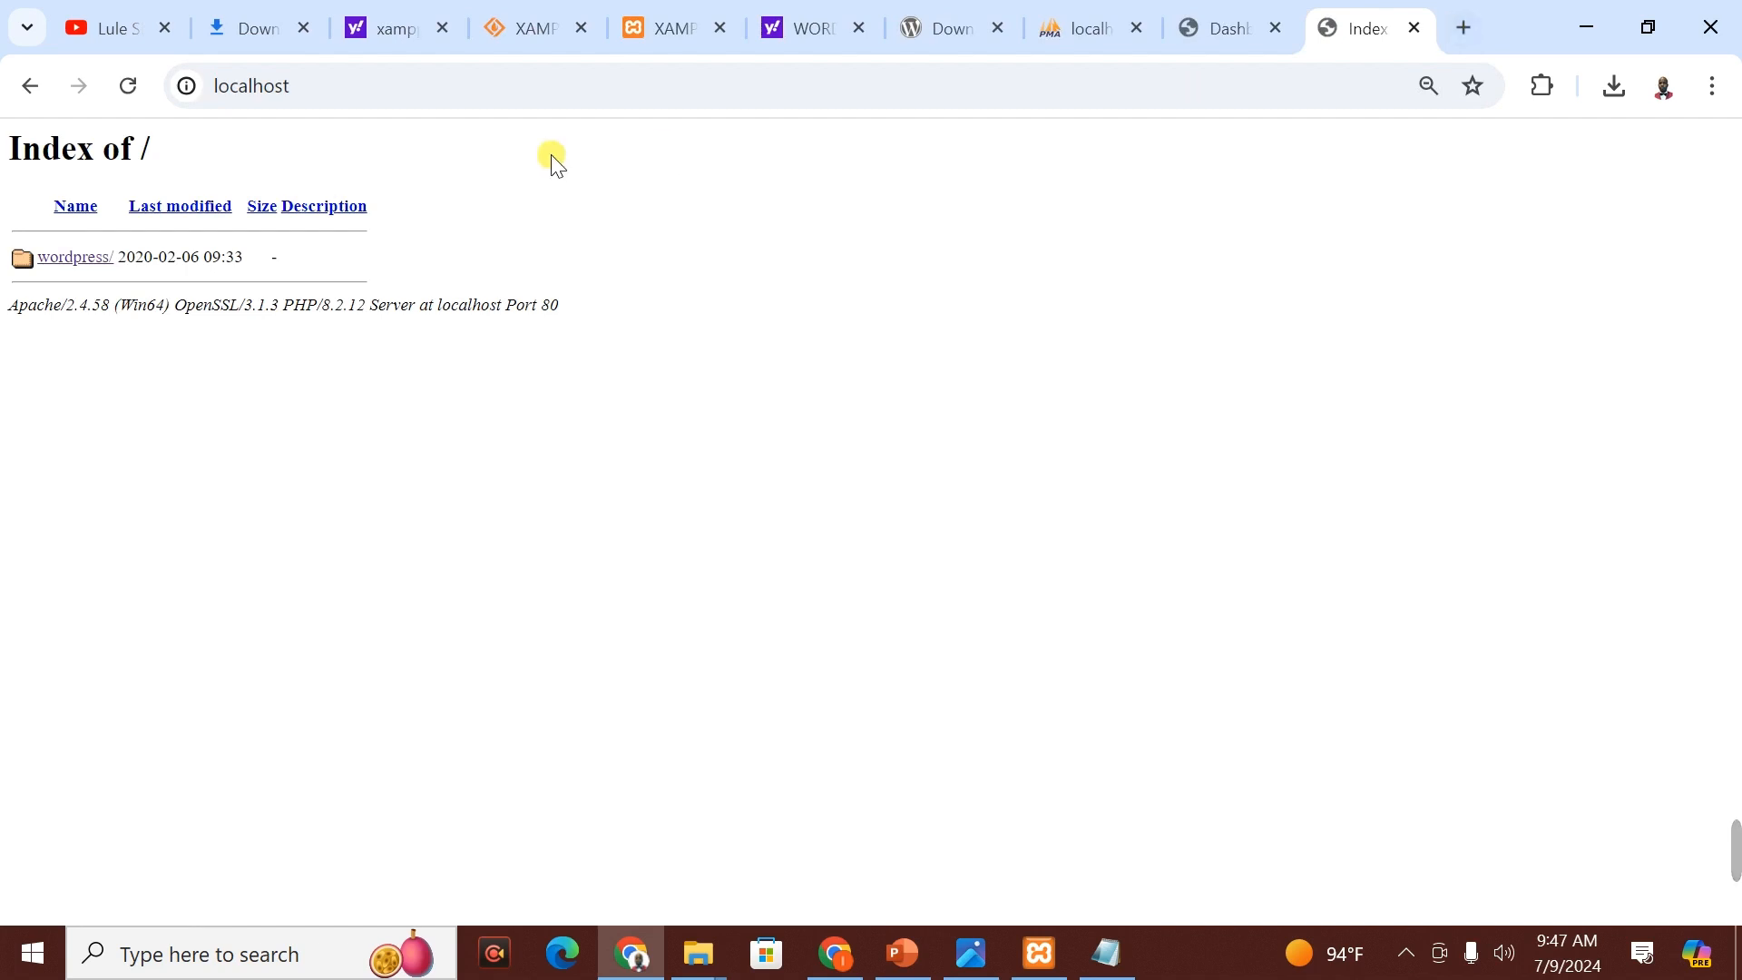
{"action": "left_click", "coordinate": [78, 261]}
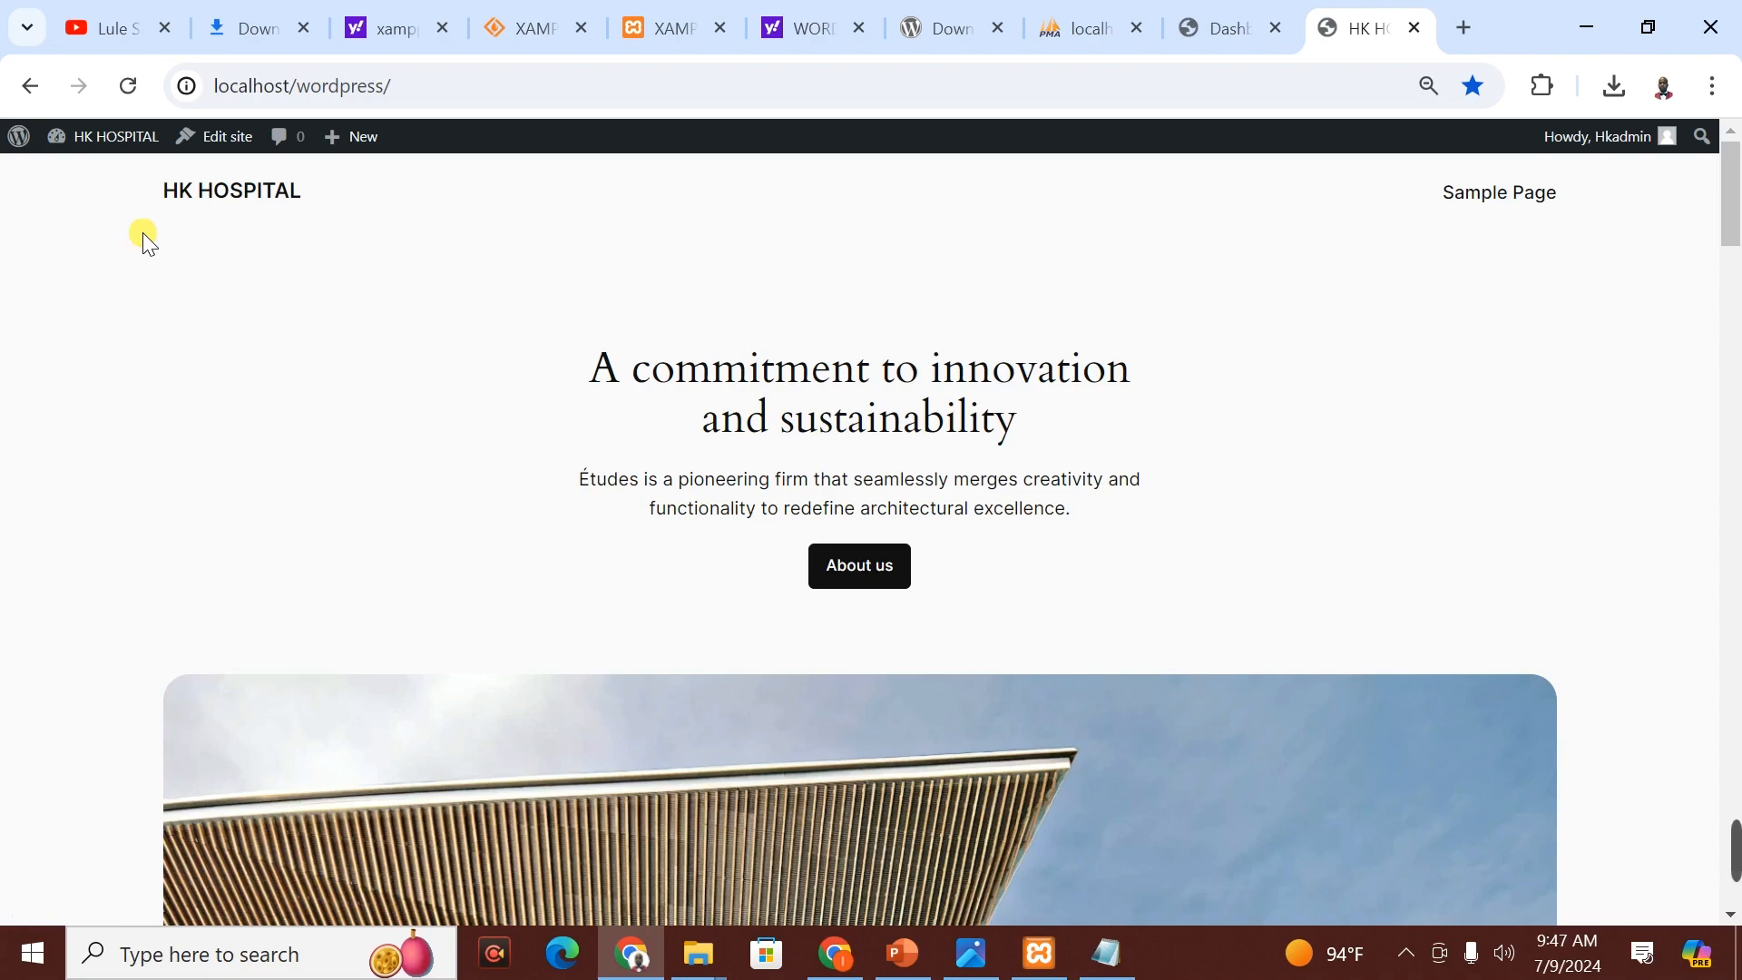
{"action": "left_click_drag", "start_coordinate": [1731, 177], "coordinate": [1731, 136]}
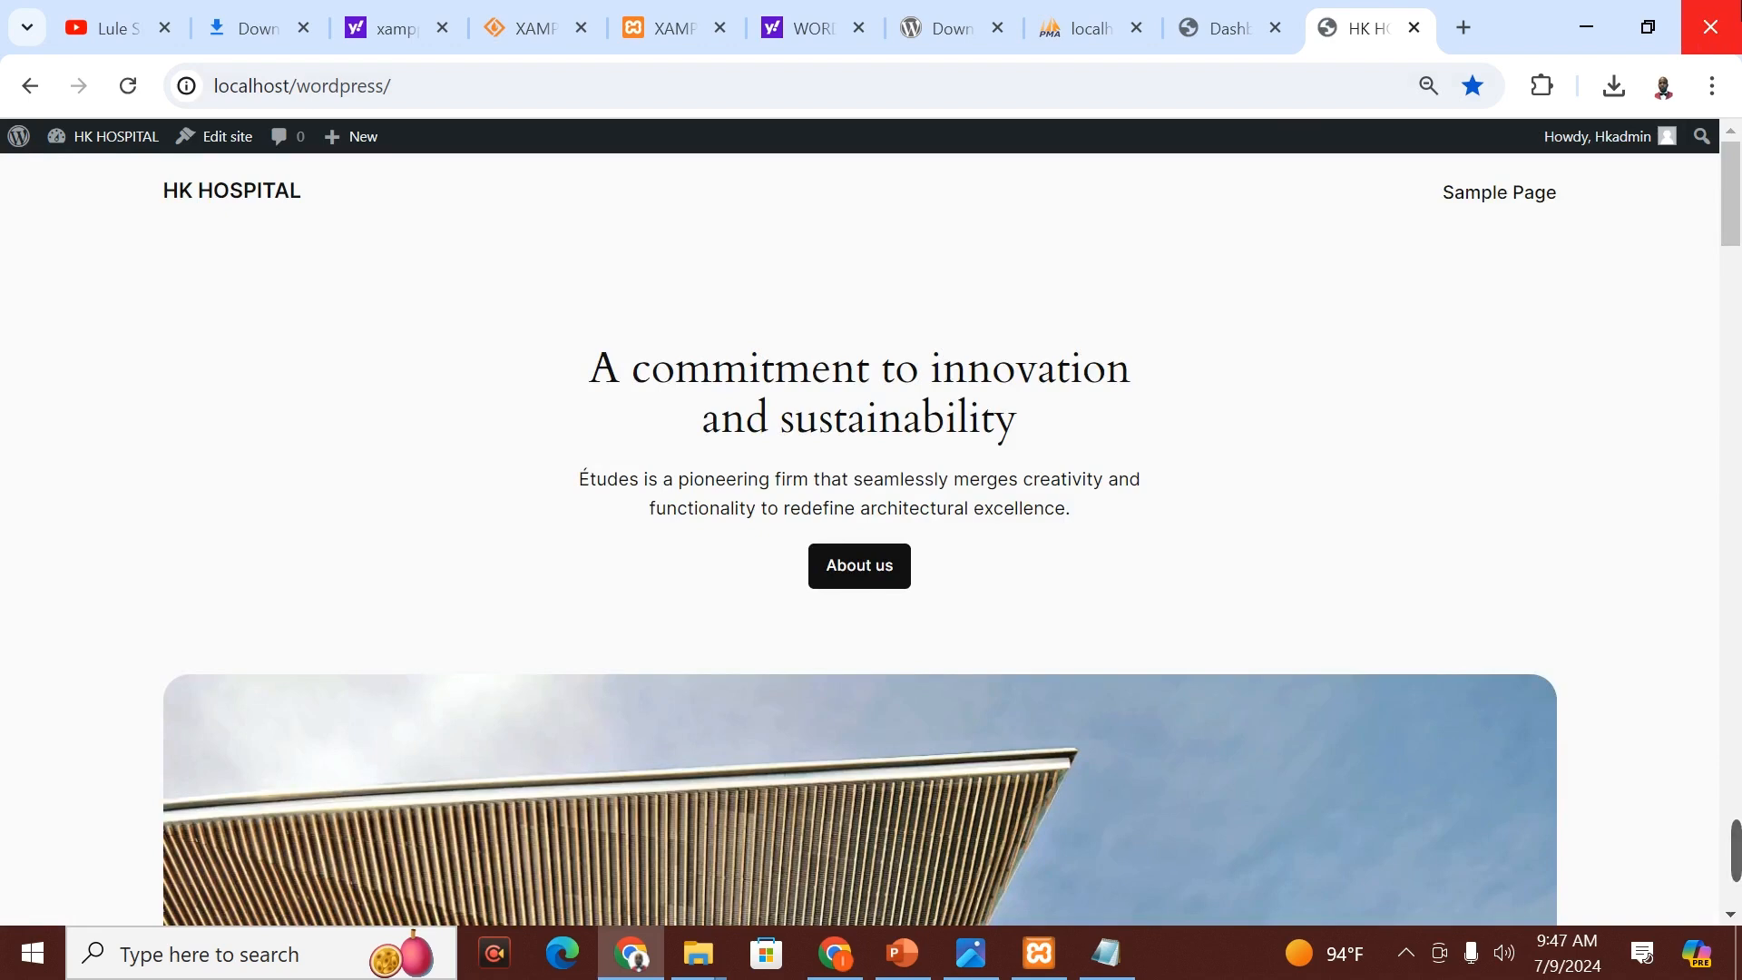
{"action": "left_click", "coordinate": [1225, 11]}
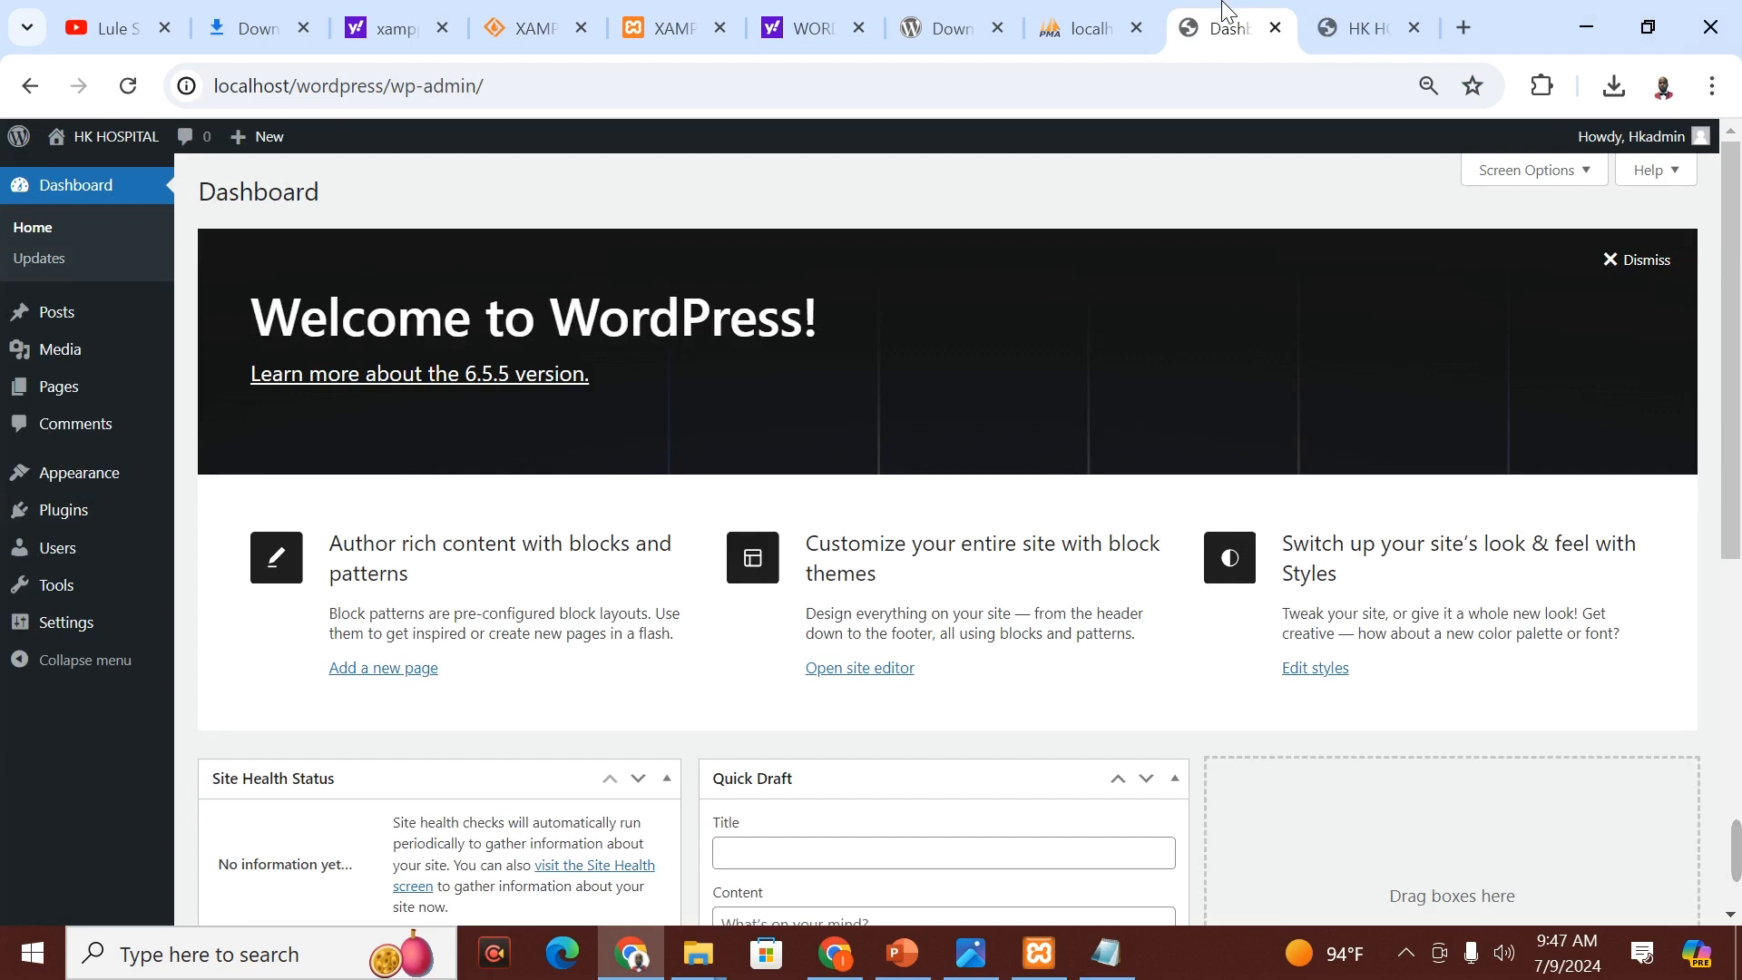
- Open the example websites shaqab.com and asapuuganda.org in separate new tabs and look over their home pages
{"action": "left_click", "coordinate": [1468, 24]}
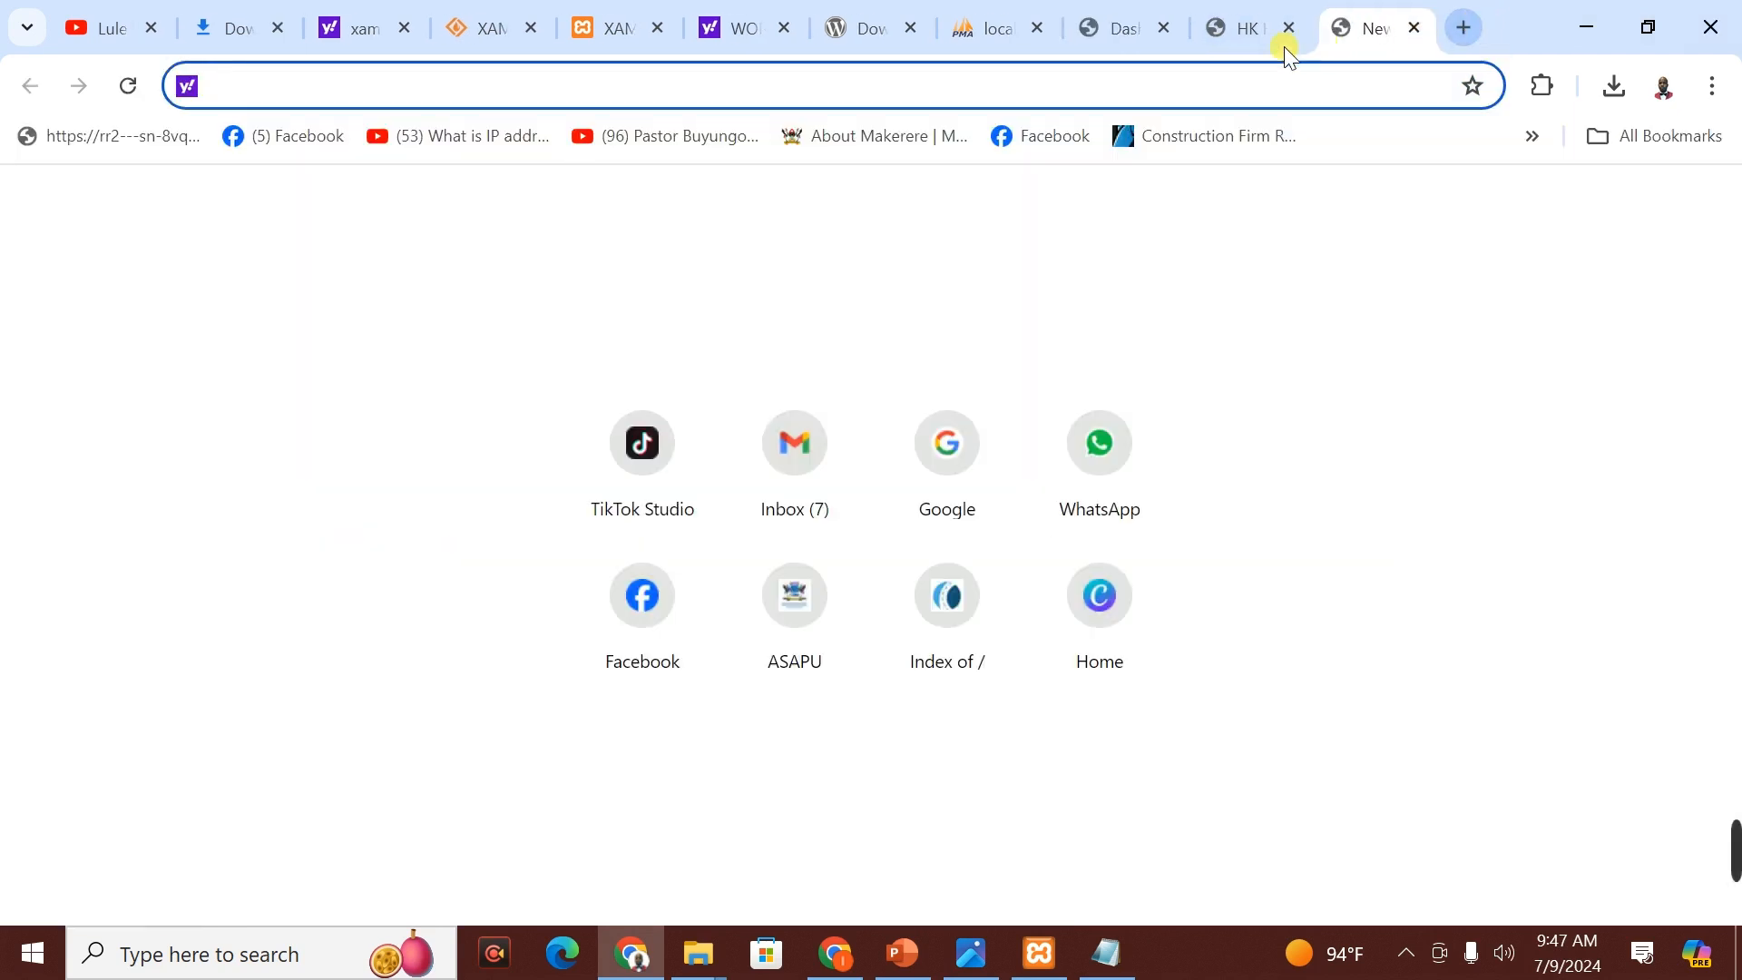
{"action": "type", "text": "sha"}
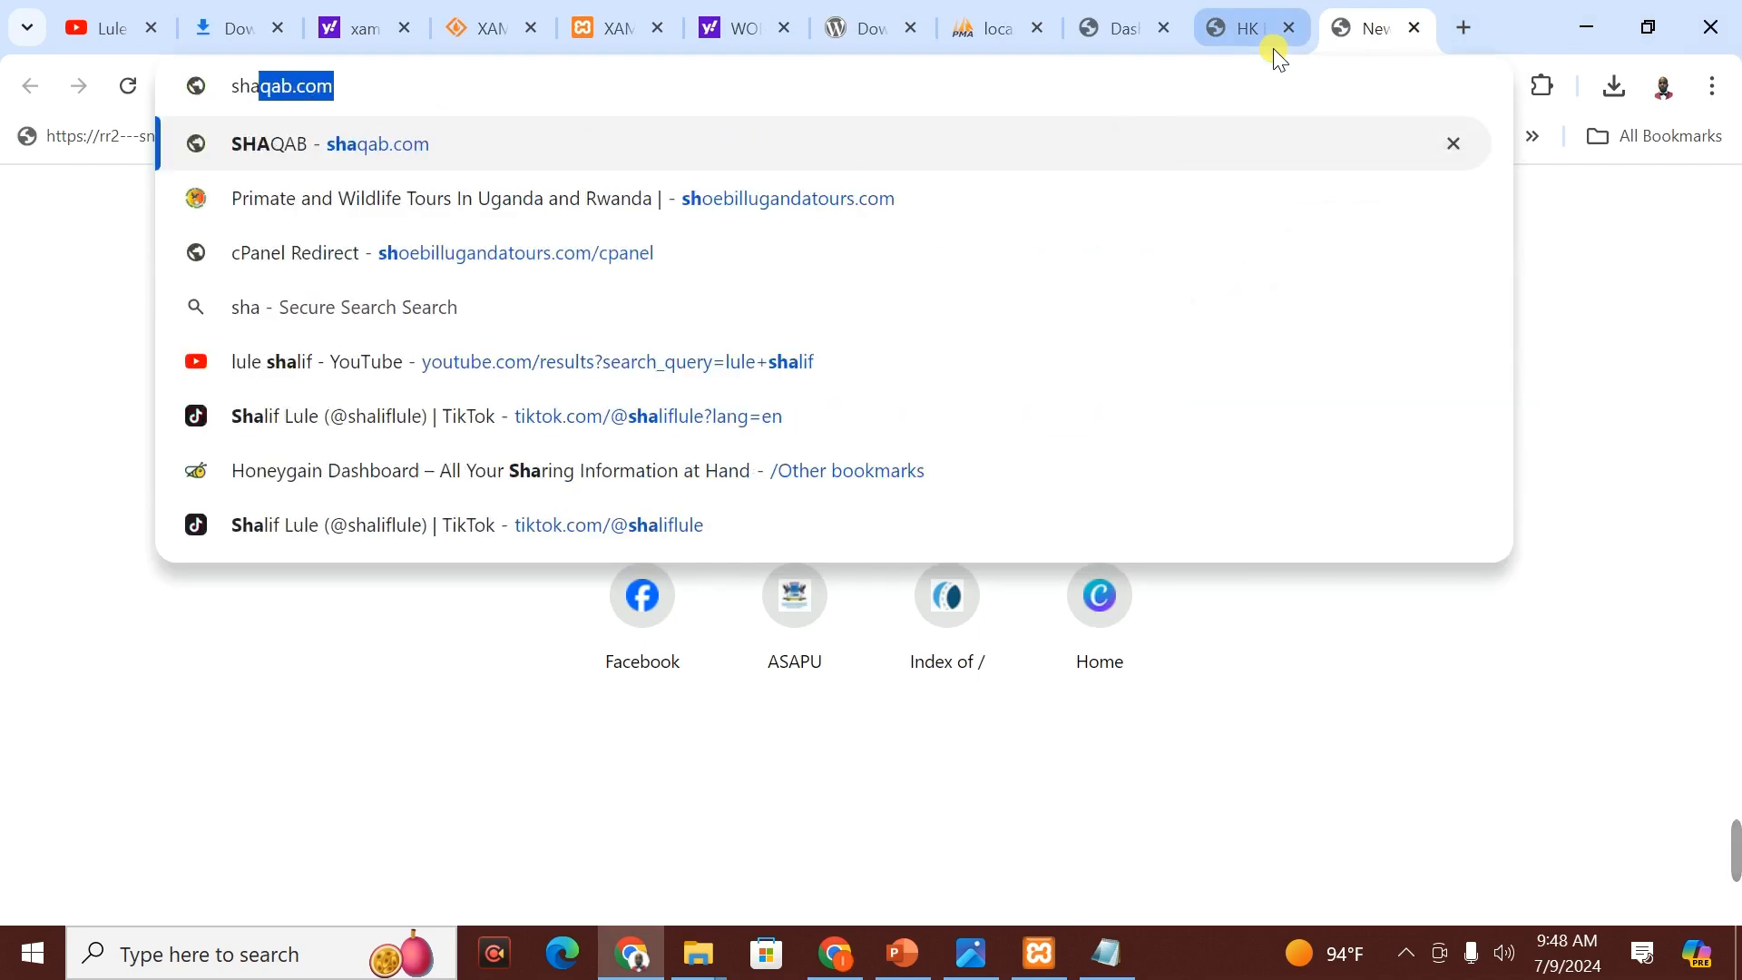
{"action": "key", "text": "Return"}
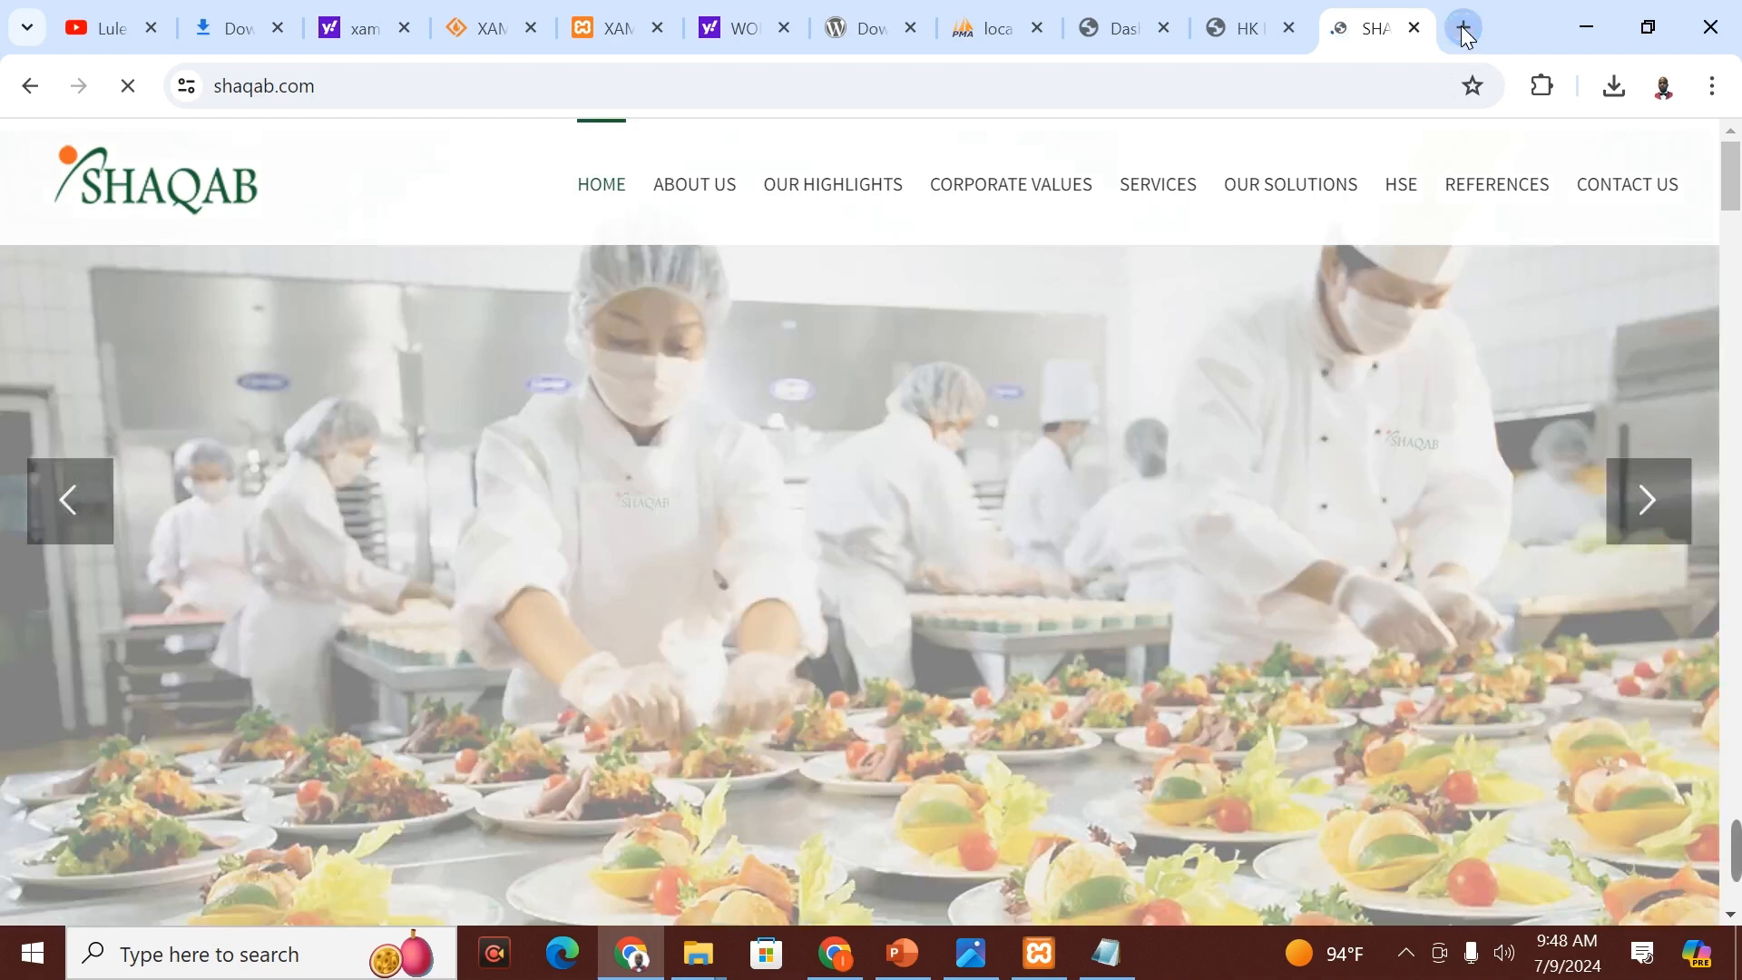
{"action": "left_click", "coordinate": [1461, 26]}
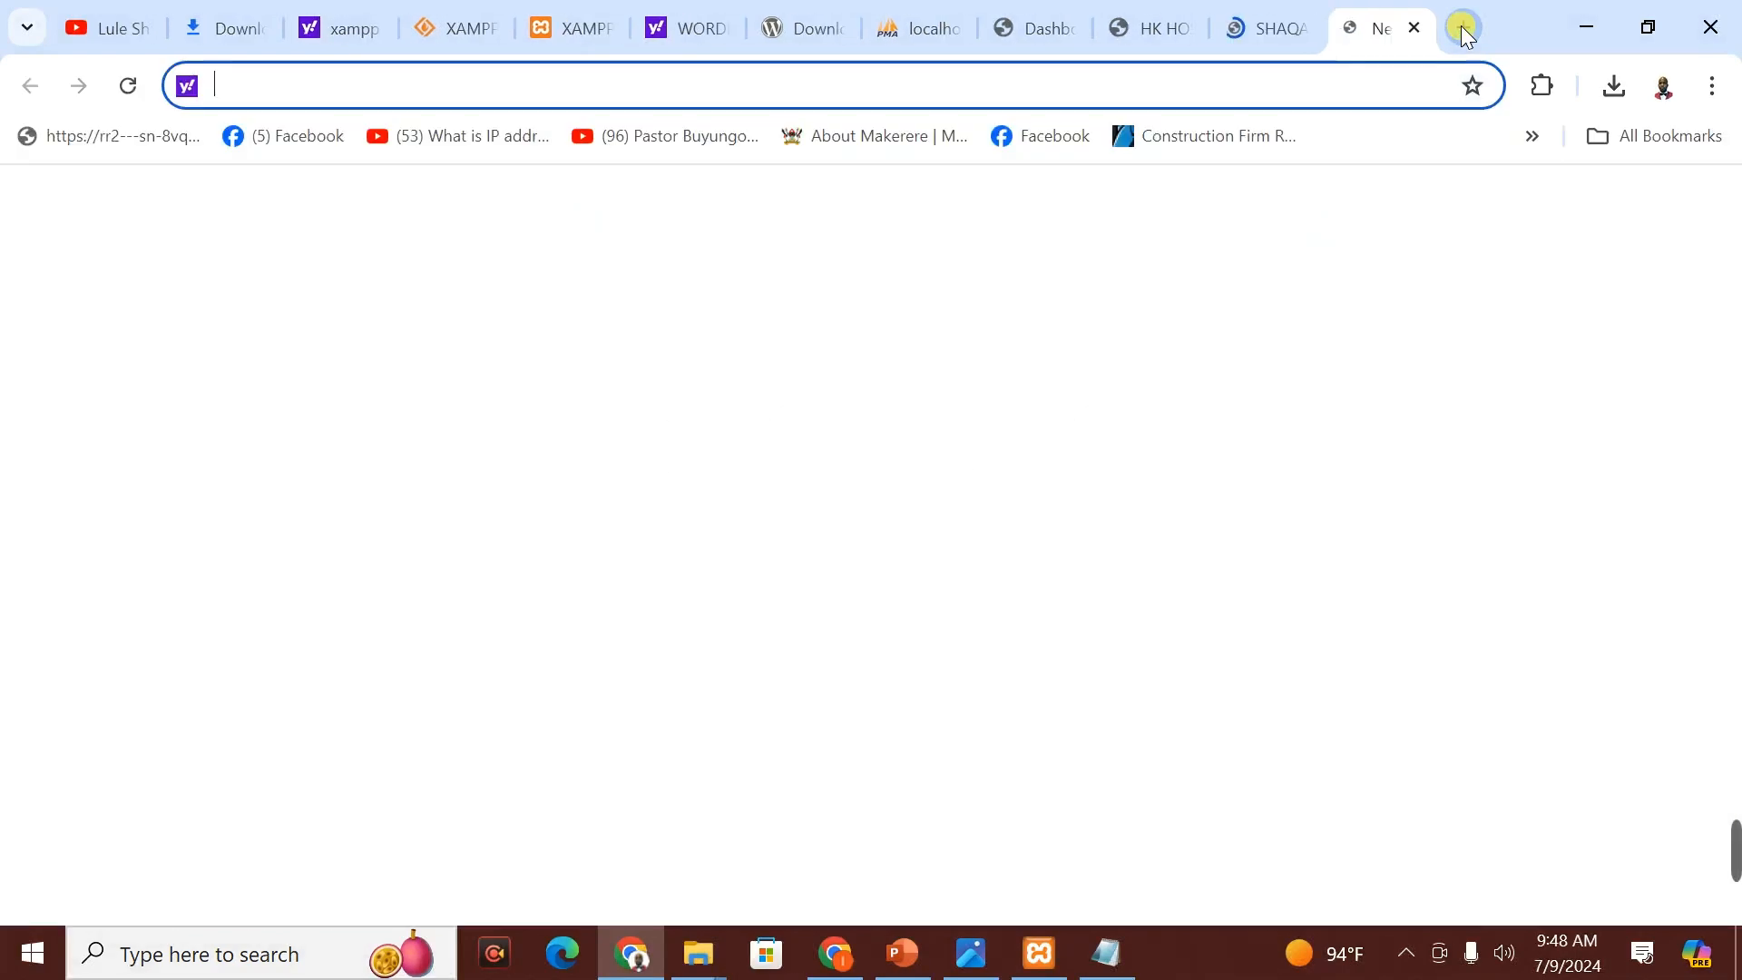
{"action": "type", "text": "asapuuganda.org"}
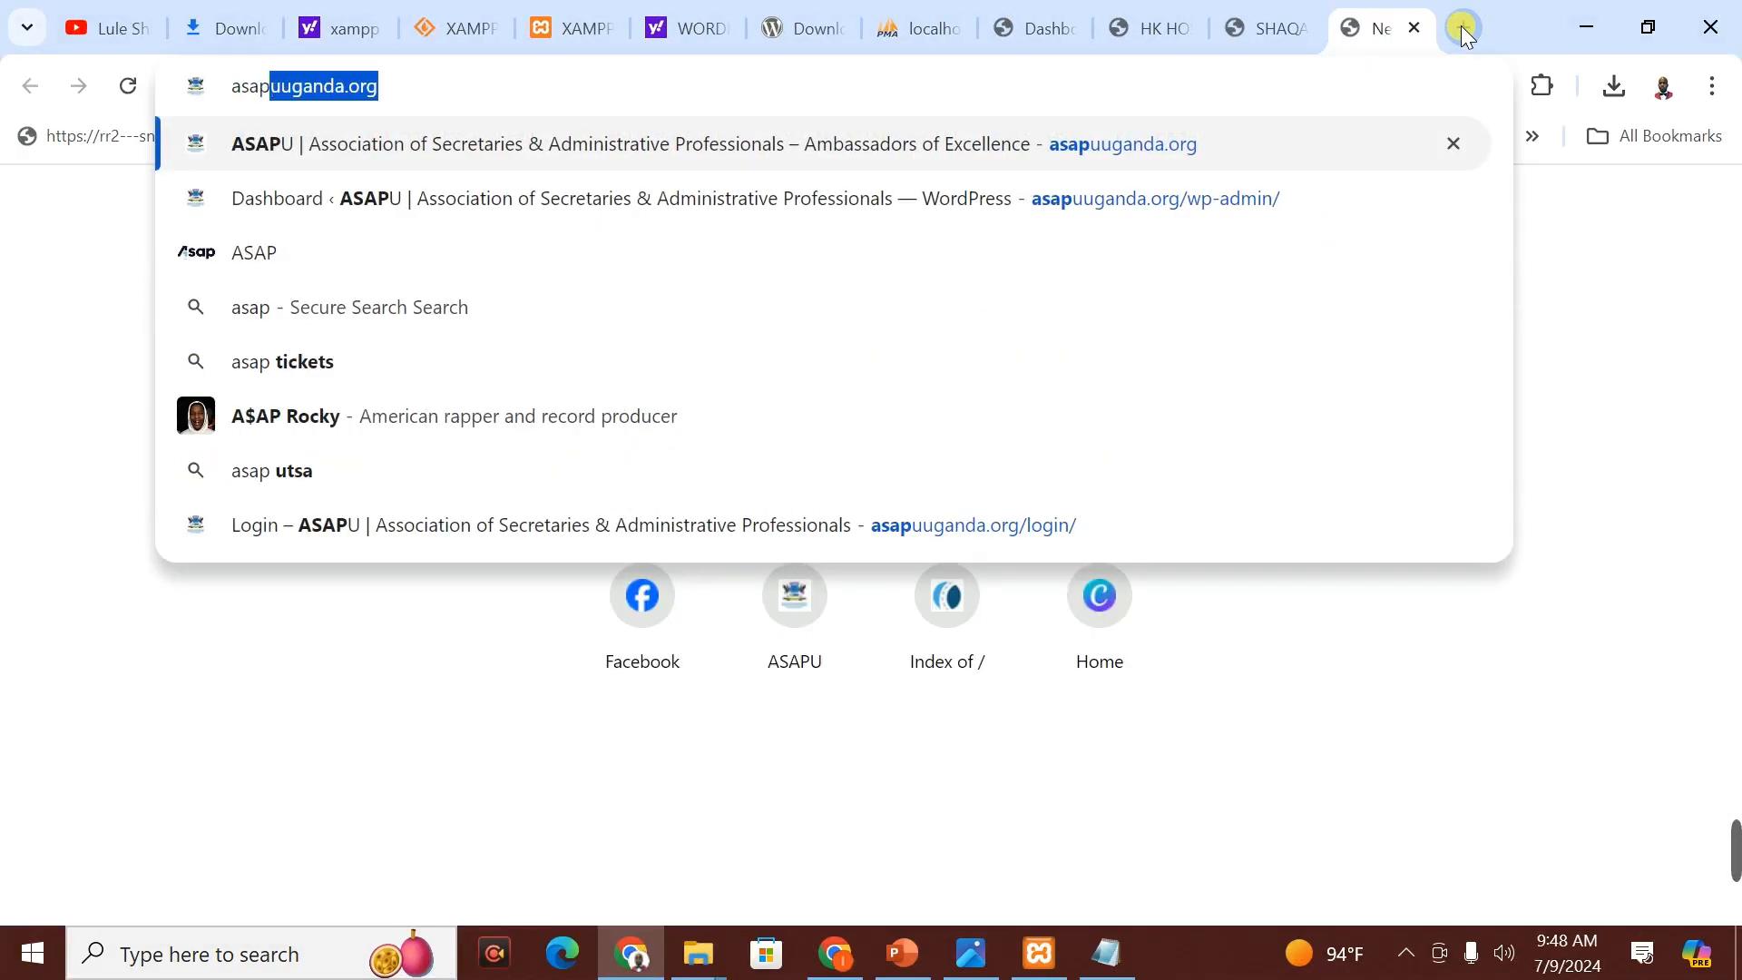
{"action": "key", "text": "Return"}
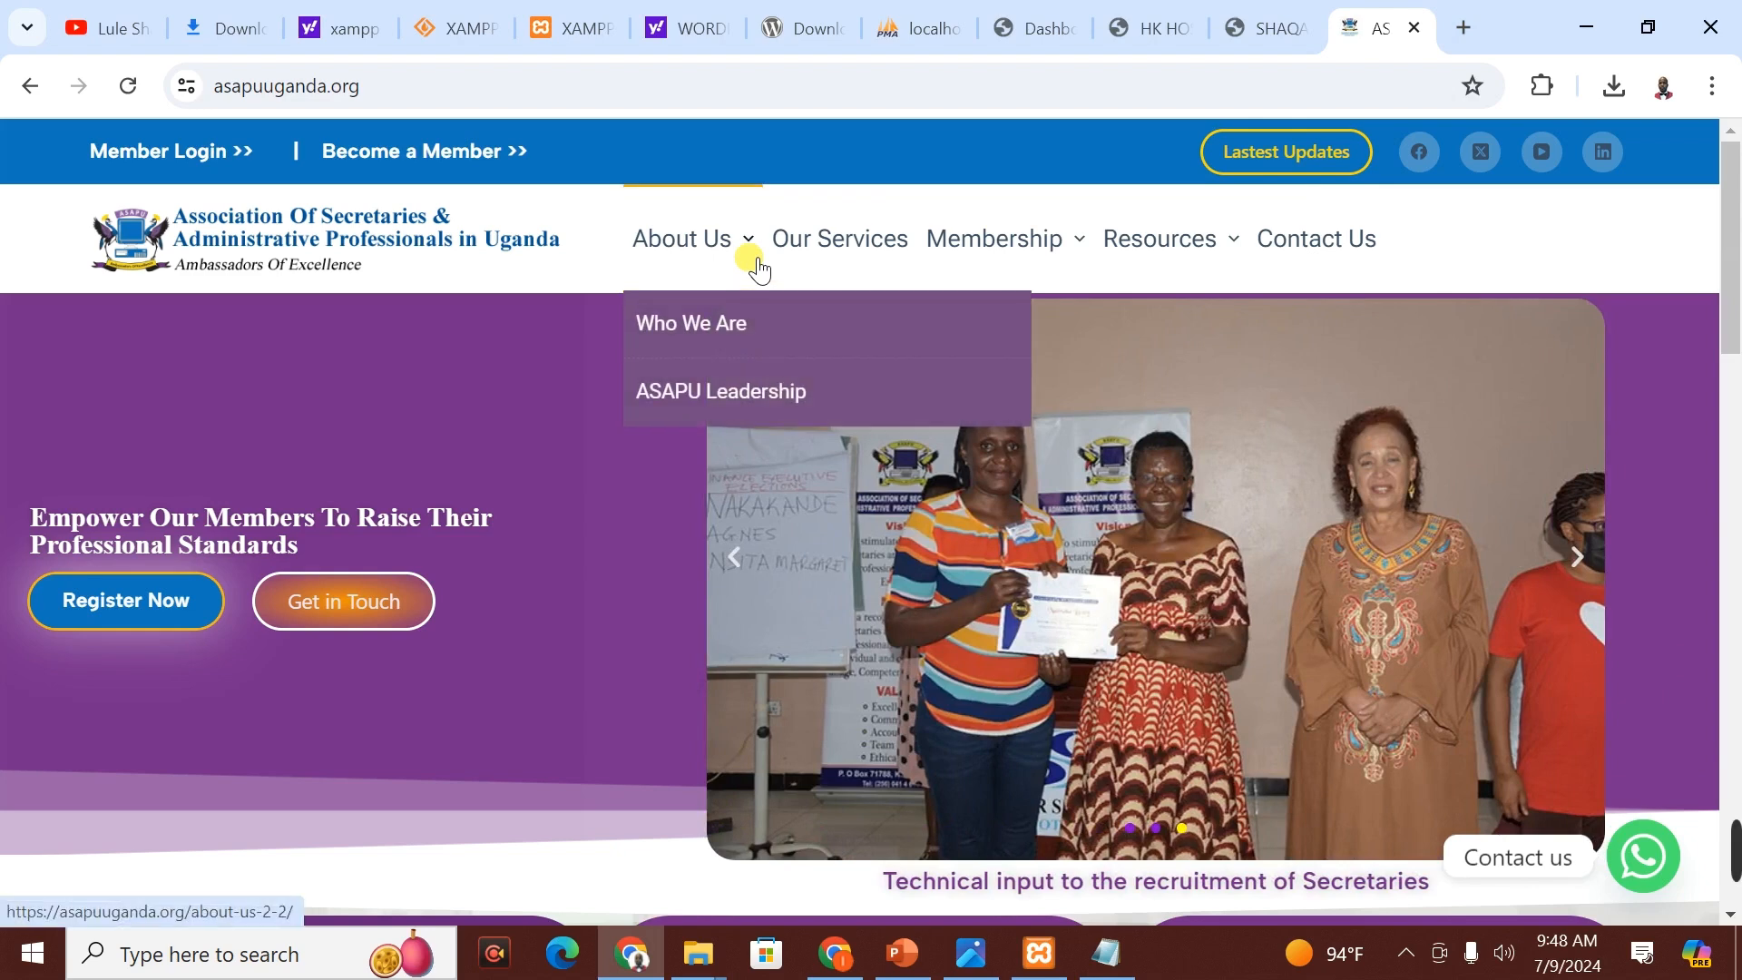
- Switch back to the YouTube channel page that is already open in the browser
{"action": "left_click", "coordinate": [115, 11]}
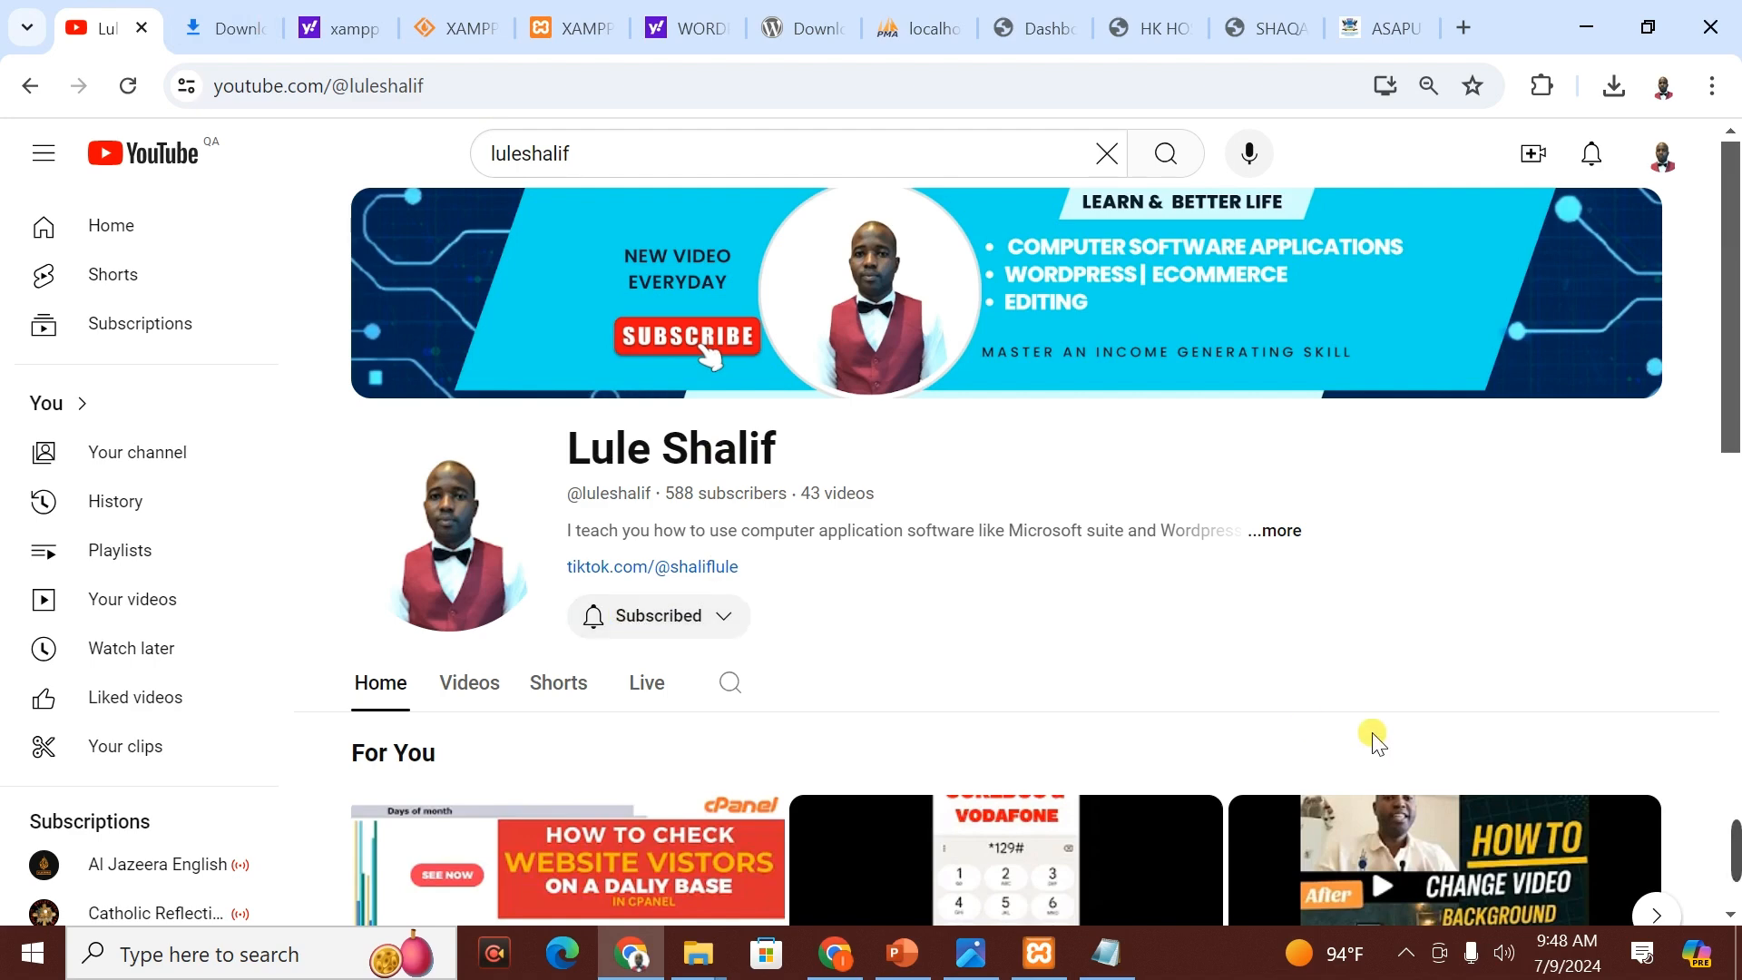
{"action": "mouse_move", "coordinate": [1734, 868]}
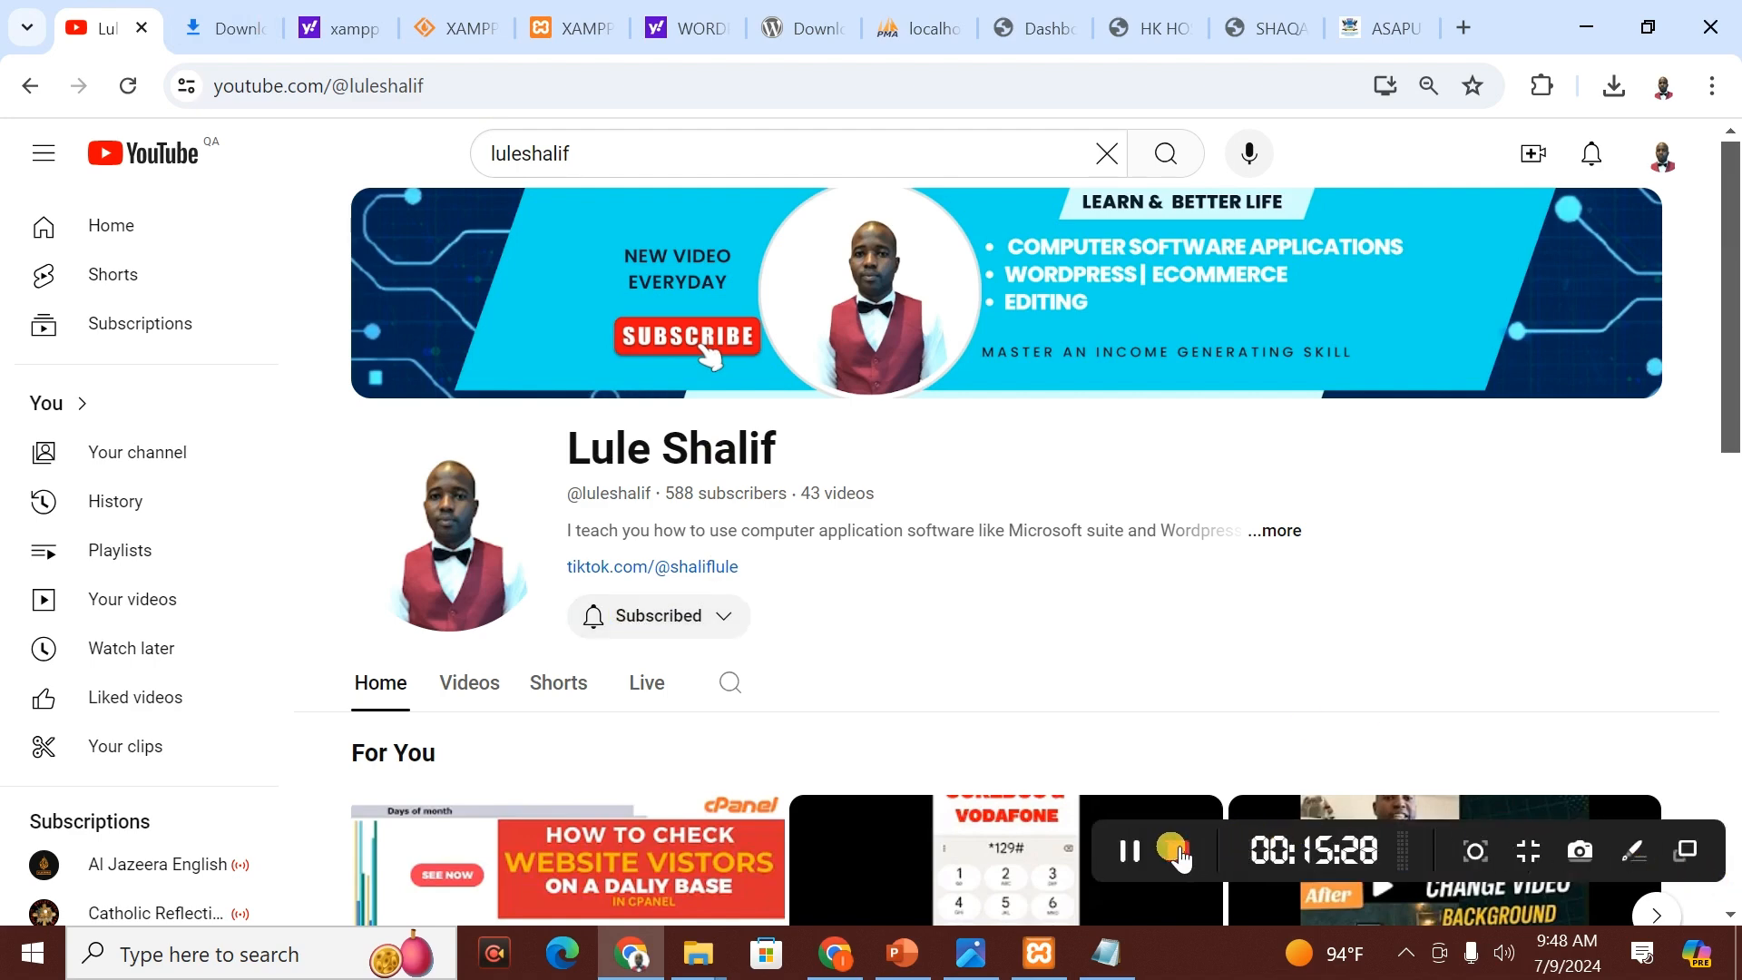